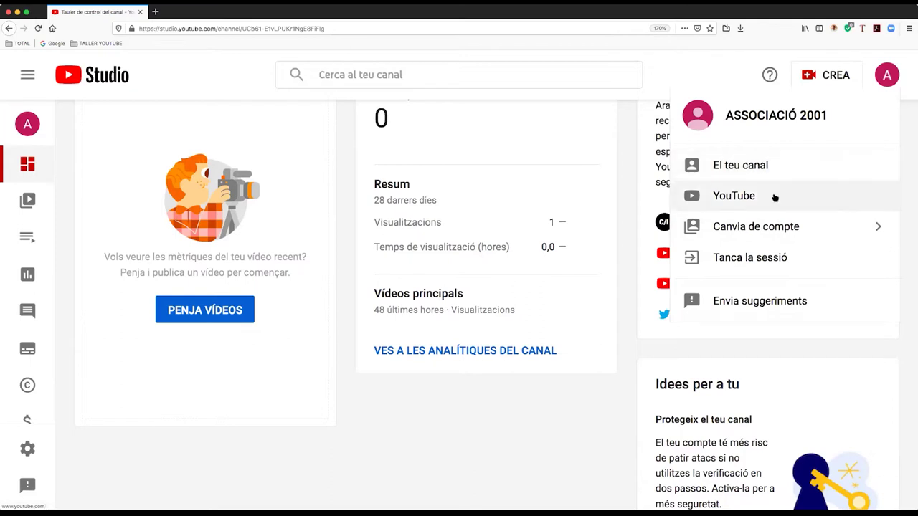
# Browse the channels available under Canvia de compte, then close the account menu.
pyautogui.click(774, 230)
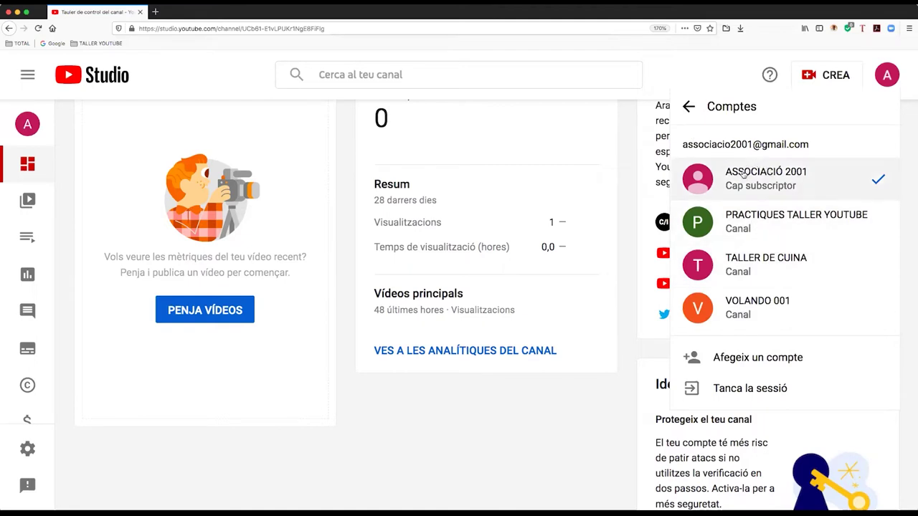
pyautogui.click(688, 106)
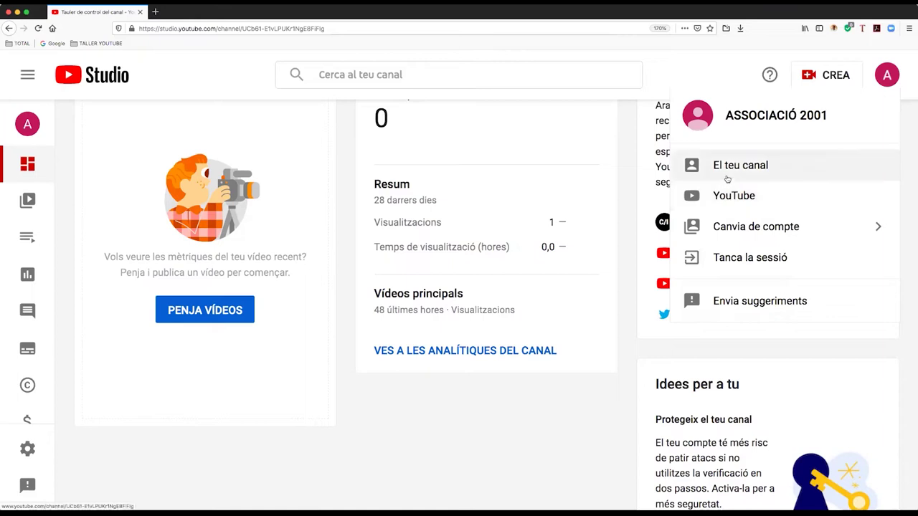
pyautogui.click(702, 67)
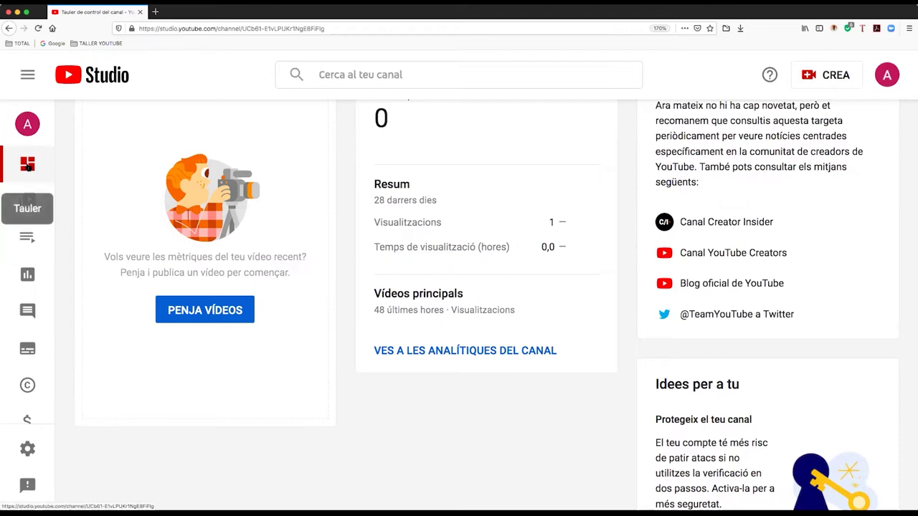
# Reopen the Configuració dialog on its General page, showing EUR (euro) as default currency.
pyautogui.click(27, 449)
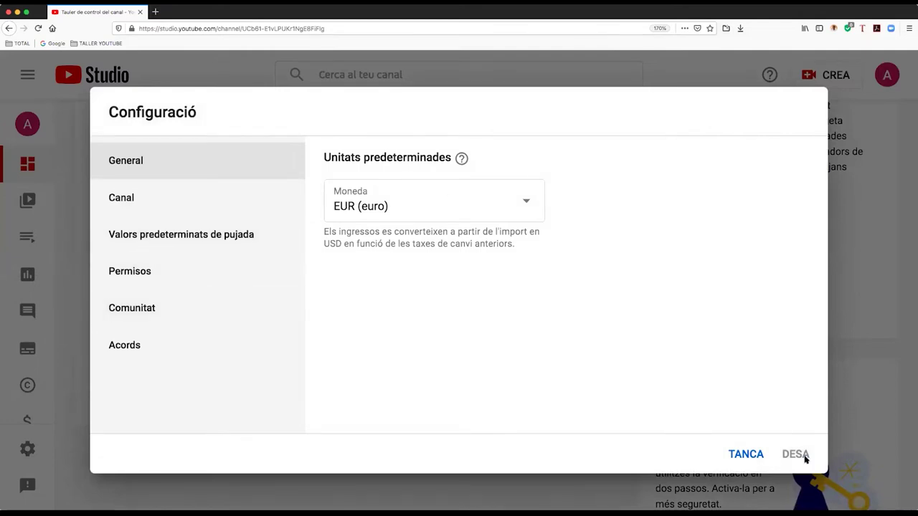
pyautogui.click(742, 455)
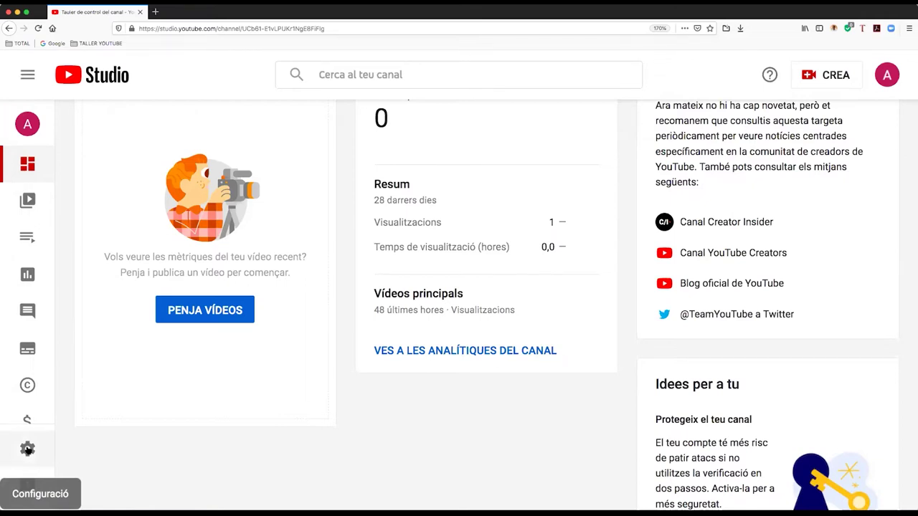
pyautogui.click(27, 450)
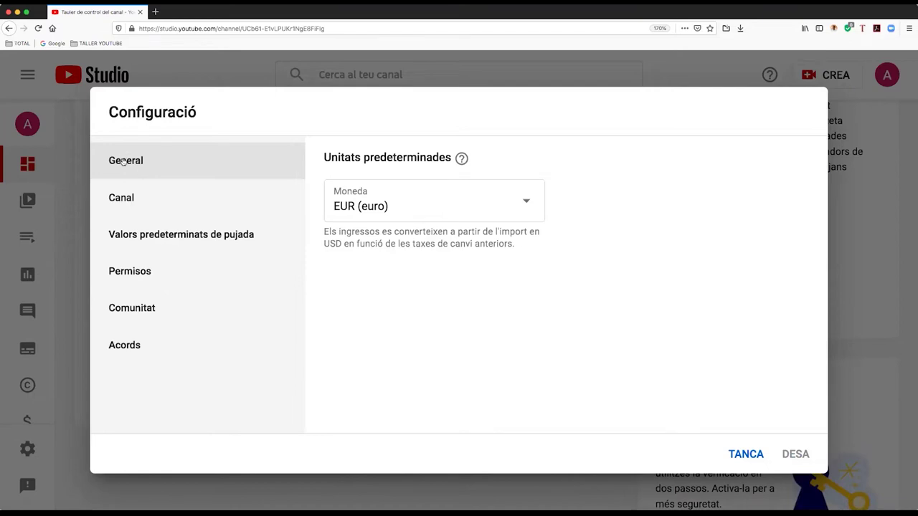
# Review the Canal and Valors predeterminats de pujada settings, ending on Permisos with the sole owner.
pyautogui.click(122, 198)
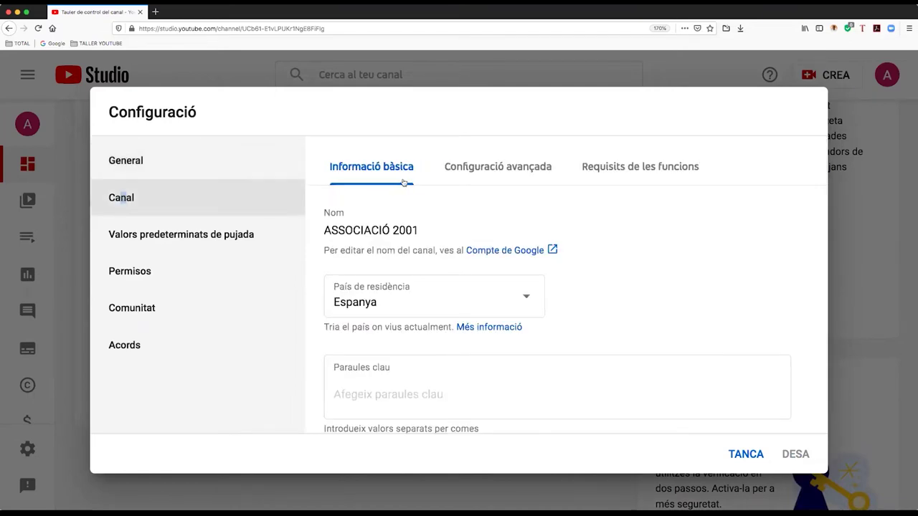
pyautogui.scroll(-1, 512, 213)
pyautogui.scroll(1, 514, 212)
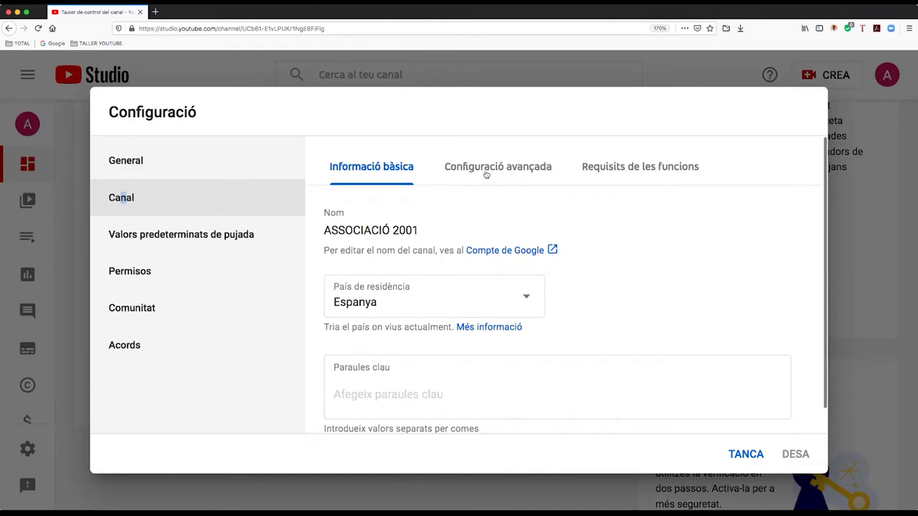
pyautogui.click(135, 236)
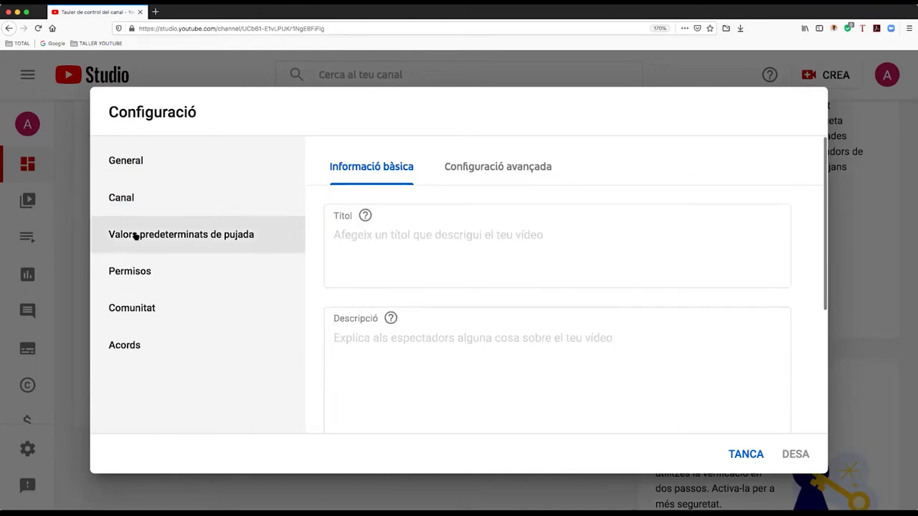
pyautogui.click(126, 274)
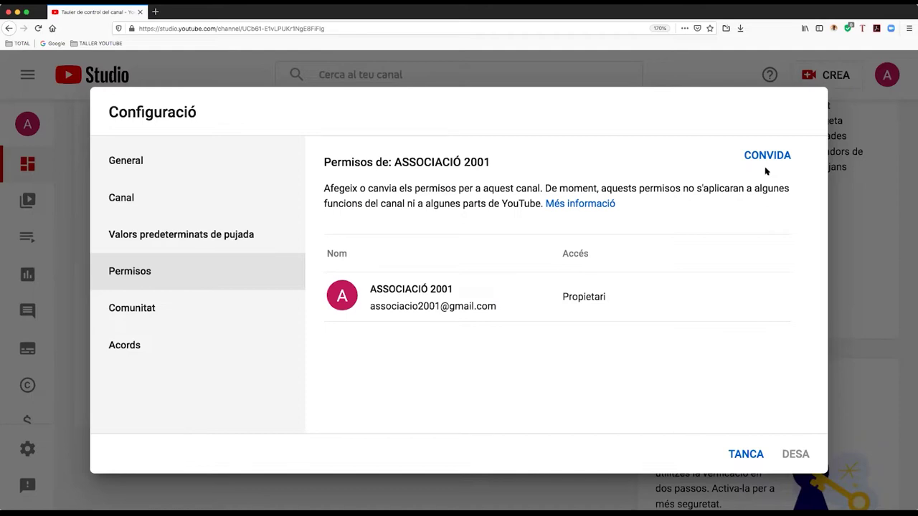
# Start an invitation, paste the invitee's e-mail address, and open the Accés role list.
pyautogui.click(768, 155)
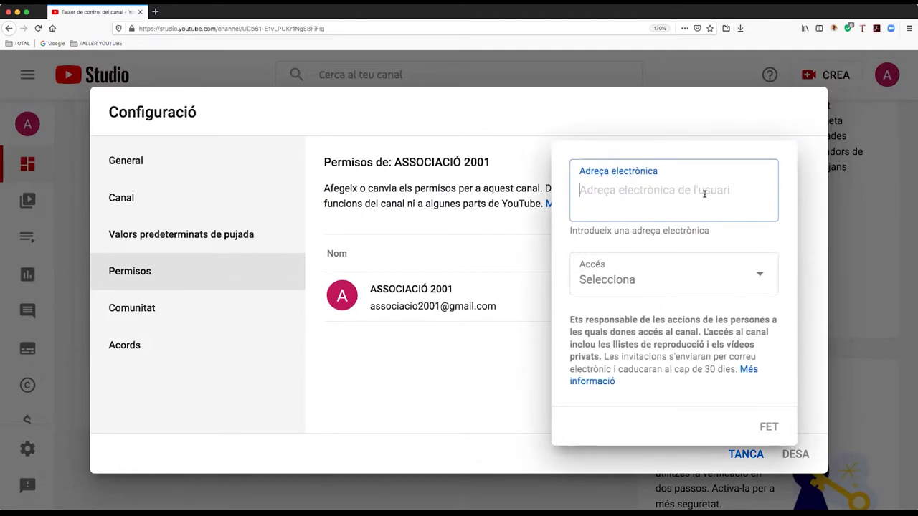
pyautogui.write('info')
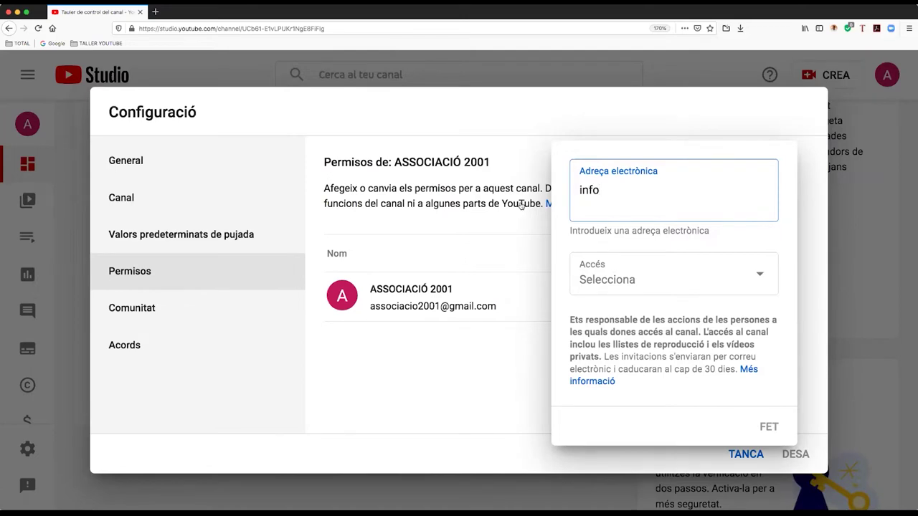
pyautogui.click(607, 316)
pyautogui.doubleClick(600, 191)
pyautogui.press('super+v')
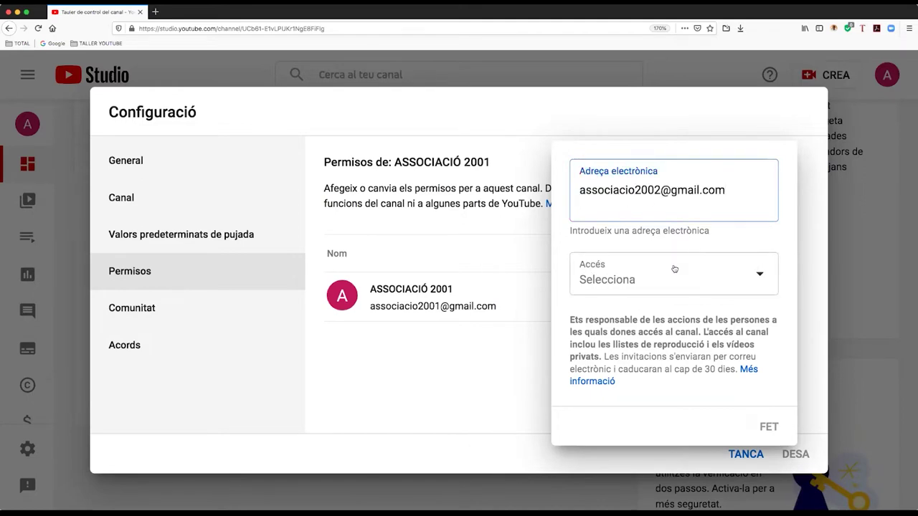
pyautogui.click(672, 265)
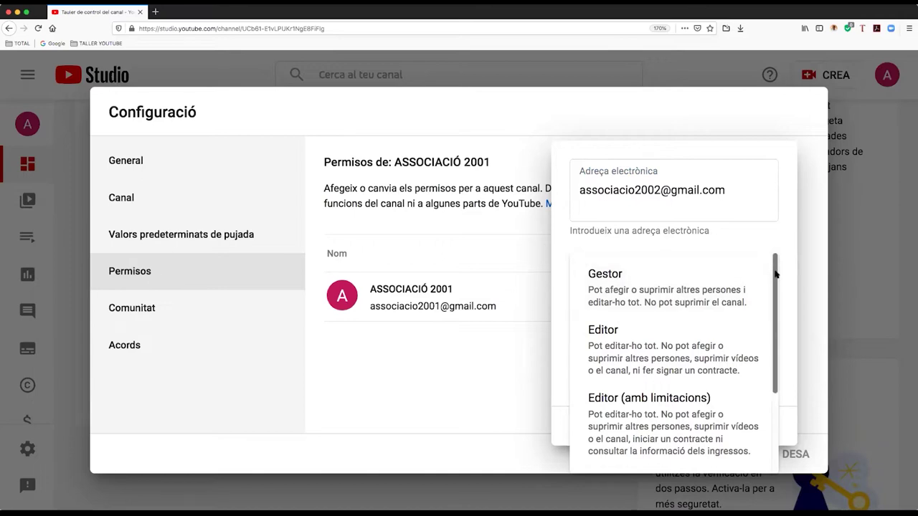
# Scroll through the available access roles and assign the invitee the Editor role.
pyautogui.scroll(-1, 775, 274)
pyautogui.moveTo(775, 274); pyautogui.dragTo(774, 266)
pyautogui.moveTo(774, 324); pyautogui.dragTo(774, 347)
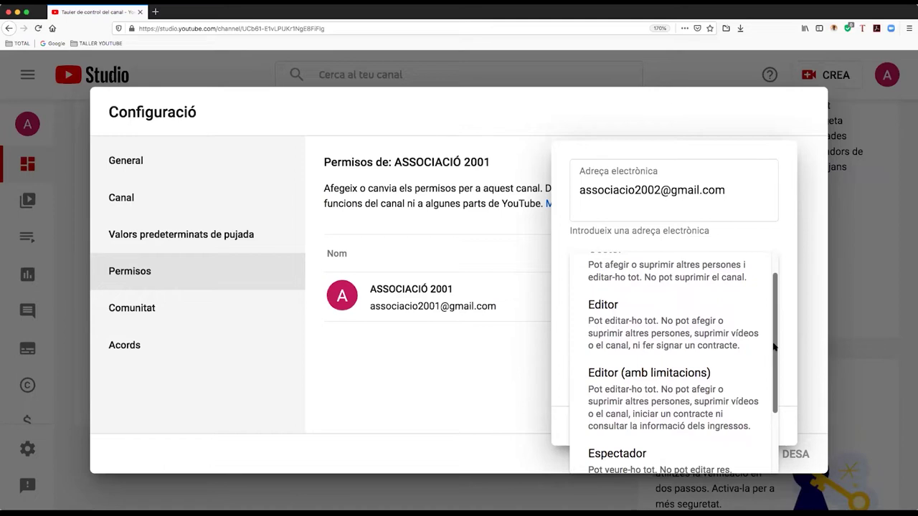
pyautogui.moveTo(774, 347); pyautogui.dragTo(774, 278)
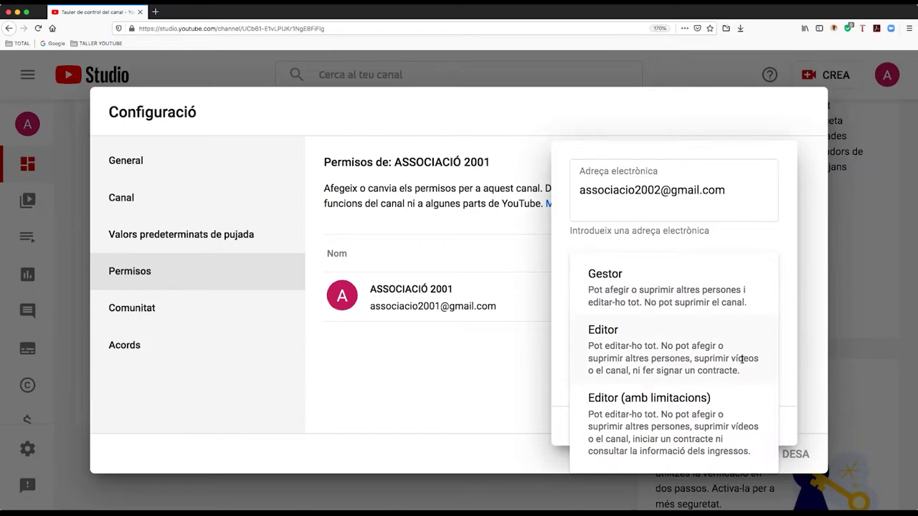
pyautogui.scroll(-3, 731, 363)
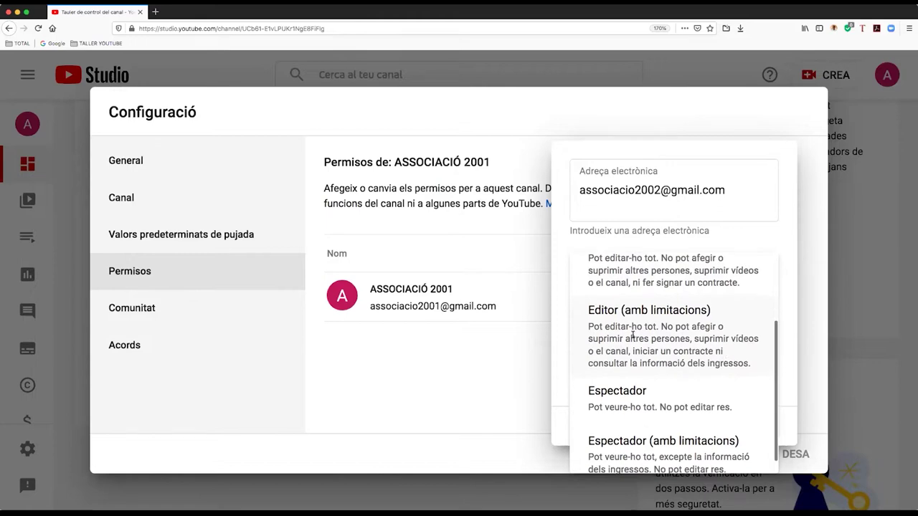
pyautogui.scroll(-1, 663, 350)
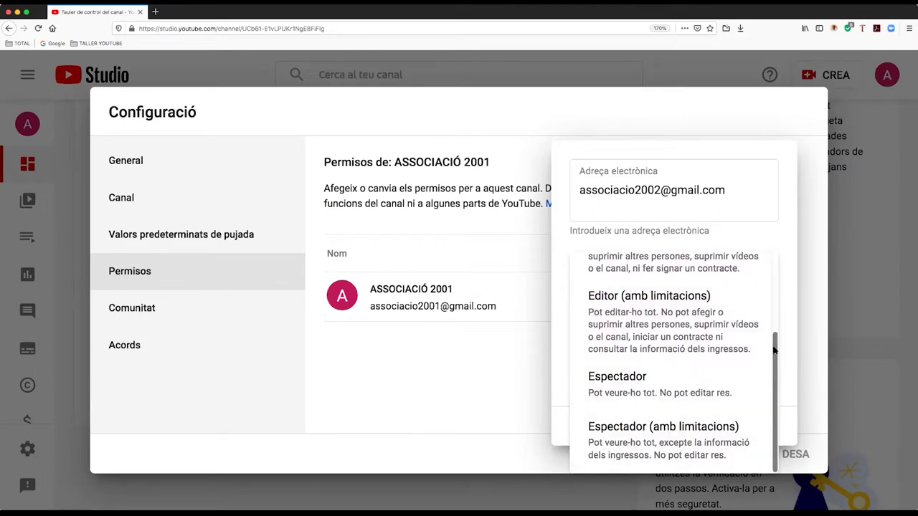
pyautogui.moveTo(776, 352); pyautogui.dragTo(777, 267)
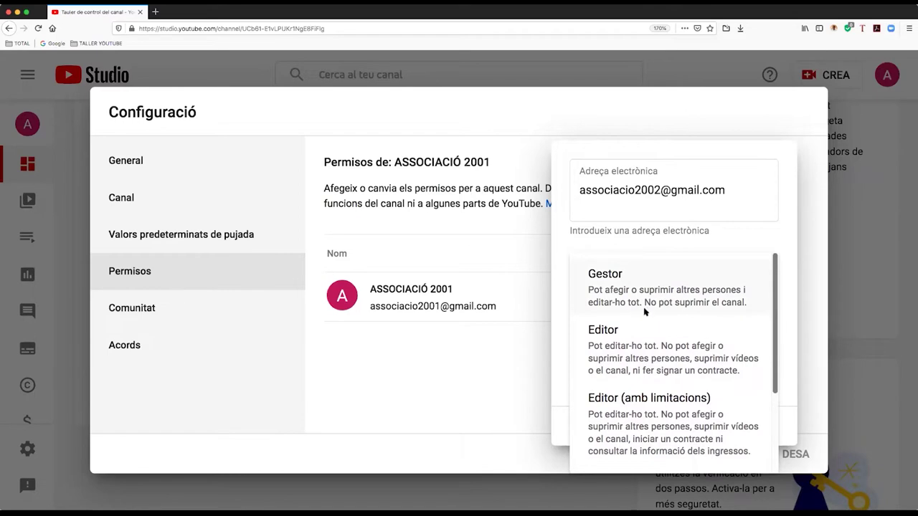
pyautogui.click(614, 343)
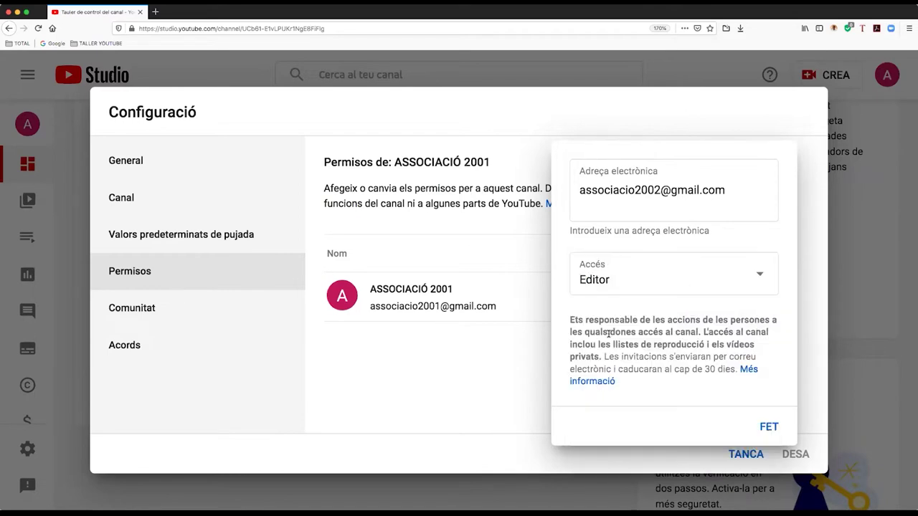
# Confirm the Editor invitation with FET, then reopen the invitation form.
pyautogui.click(769, 369)
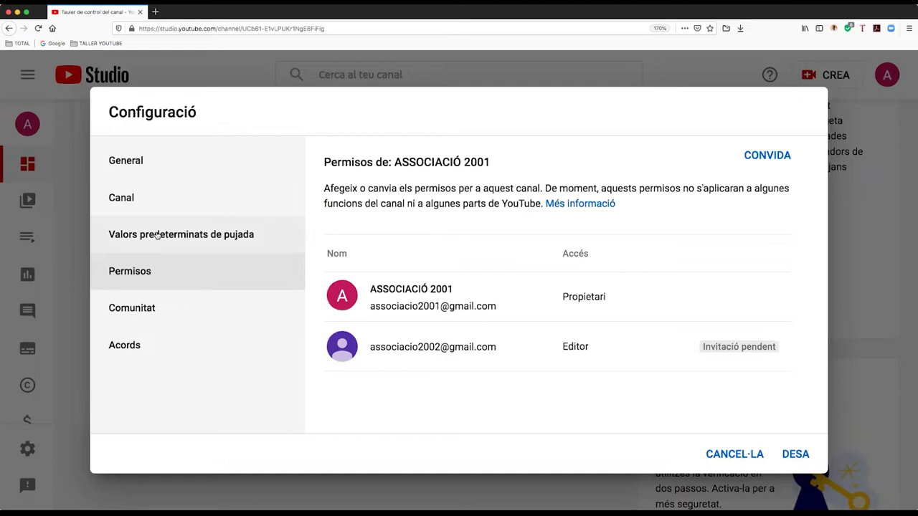
pyautogui.click(767, 155)
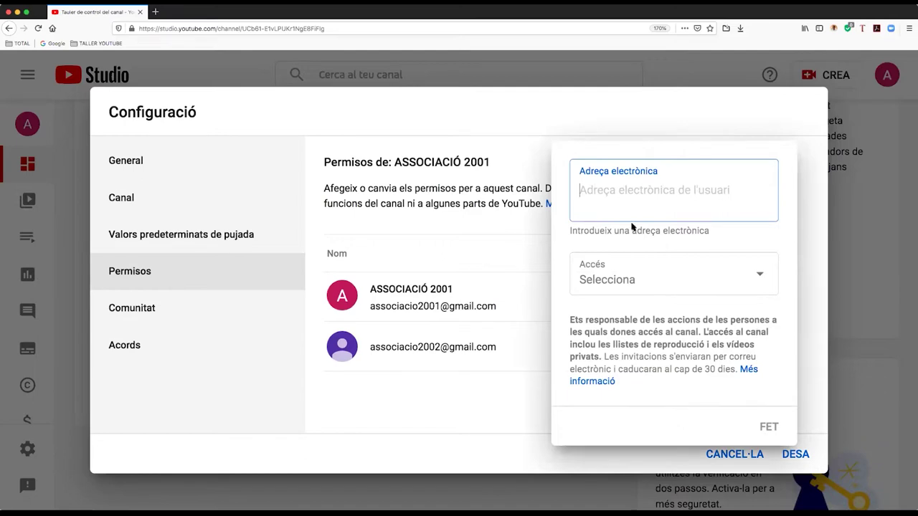
pyautogui.click(756, 280)
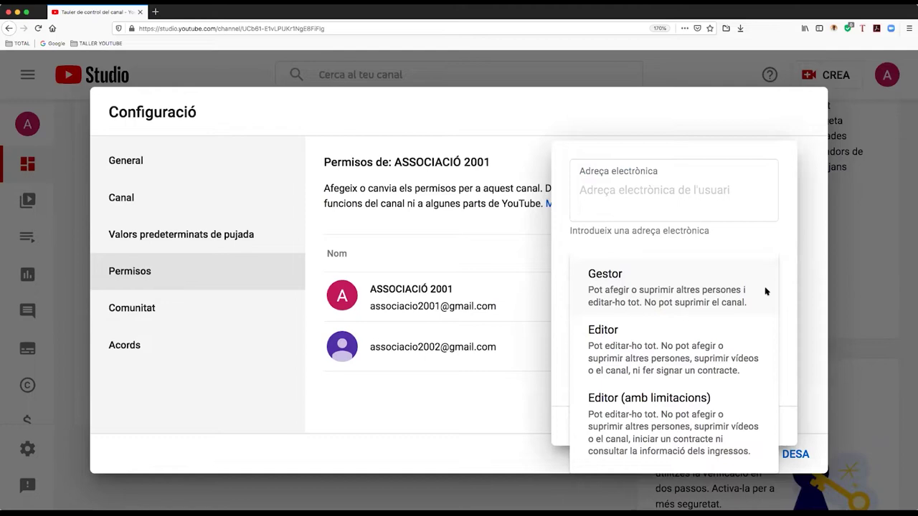
pyautogui.scroll(-1, 770, 297)
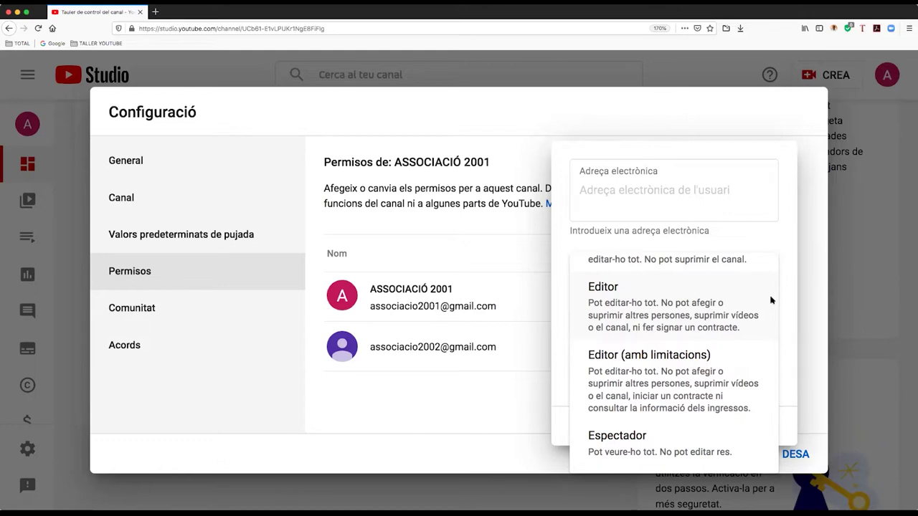
pyautogui.click(769, 128)
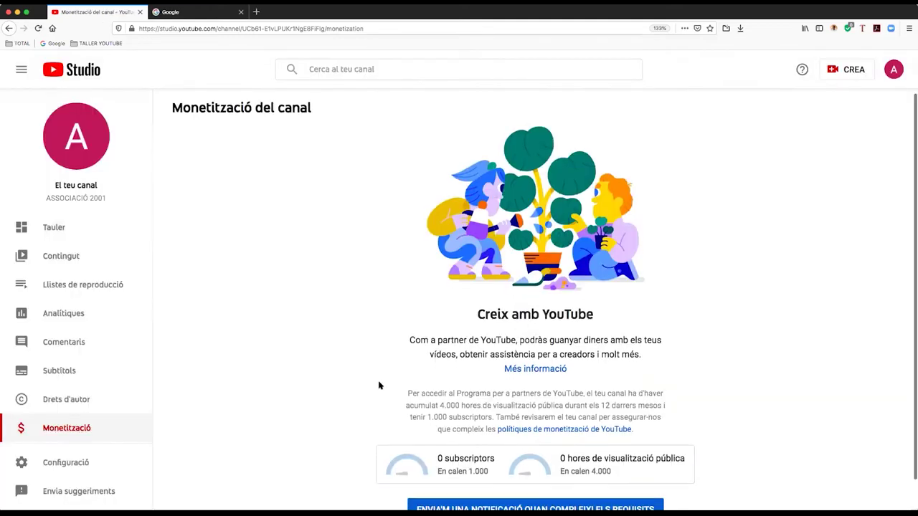
# Scroll the Monetització page to see the 1.000 subscriber and 4.000 watch-hour requirements.
pyautogui.scroll(-1, 377, 383)
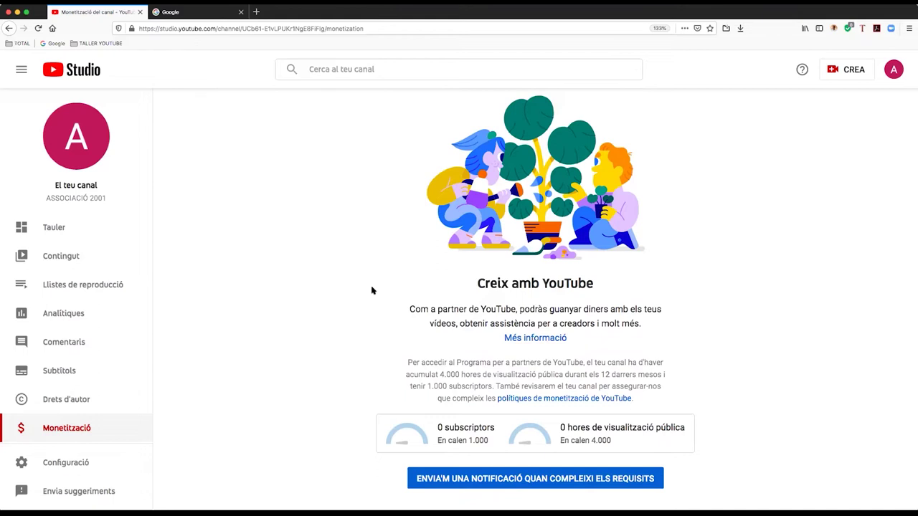
pyautogui.scroll(-2, 372, 290)
pyautogui.doubleClick(604, 375)
pyautogui.moveTo(632, 375); pyautogui.dragTo(676, 378)
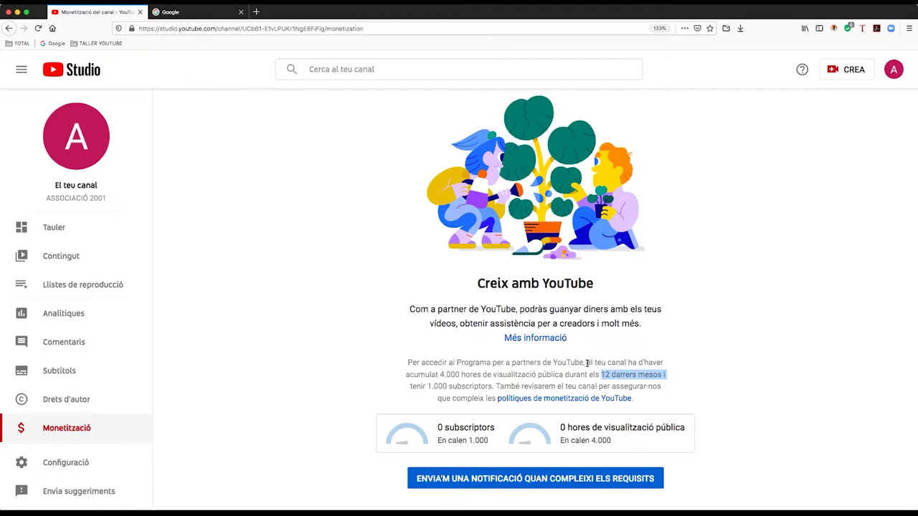
pyautogui.scroll(-1, 730, 370)
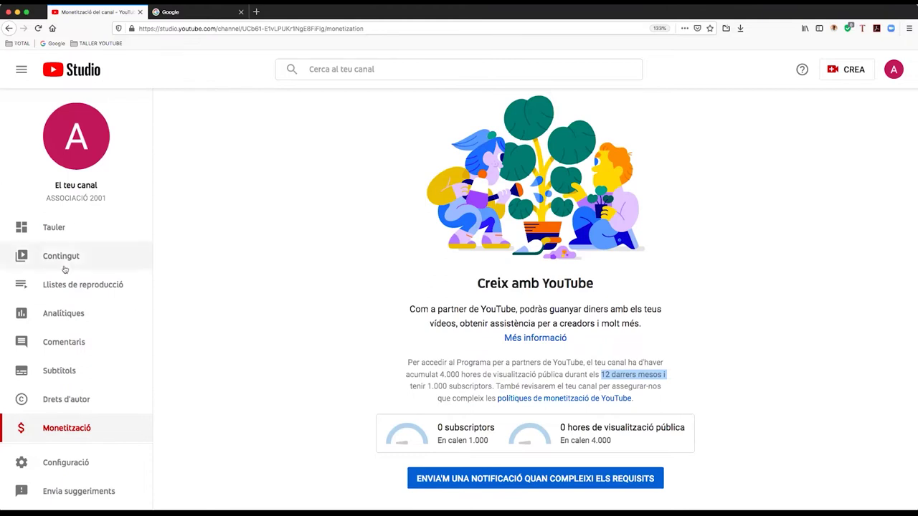
pyautogui.scroll(-2, 64, 428)
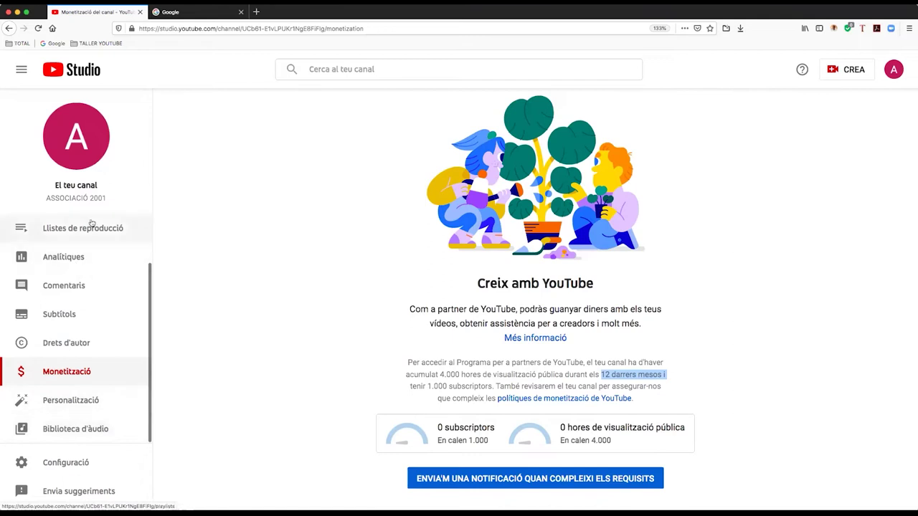
pyautogui.scroll(2, 114, 340)
# Scroll through the Tauler dashboard cards, then open Contingut listing 'El Castellar capítol I'.
pyautogui.click(47, 228)
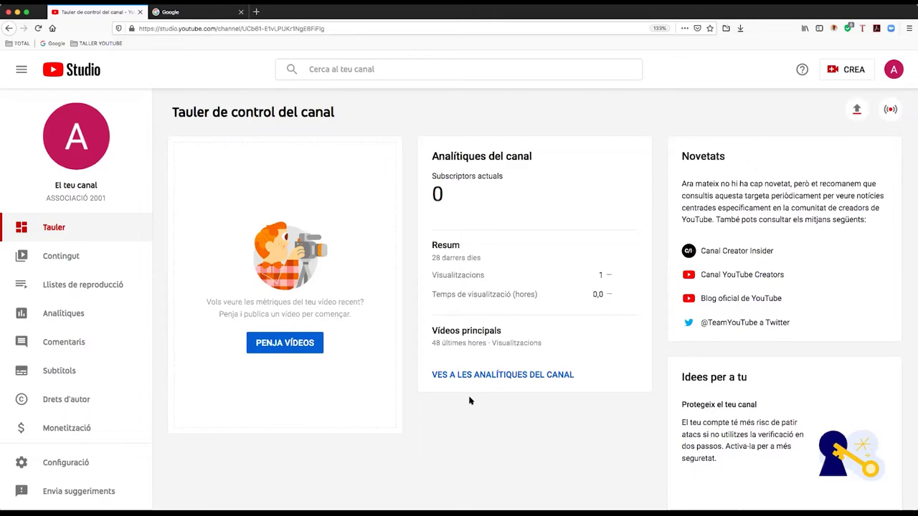
pyautogui.scroll(-5, 494, 401)
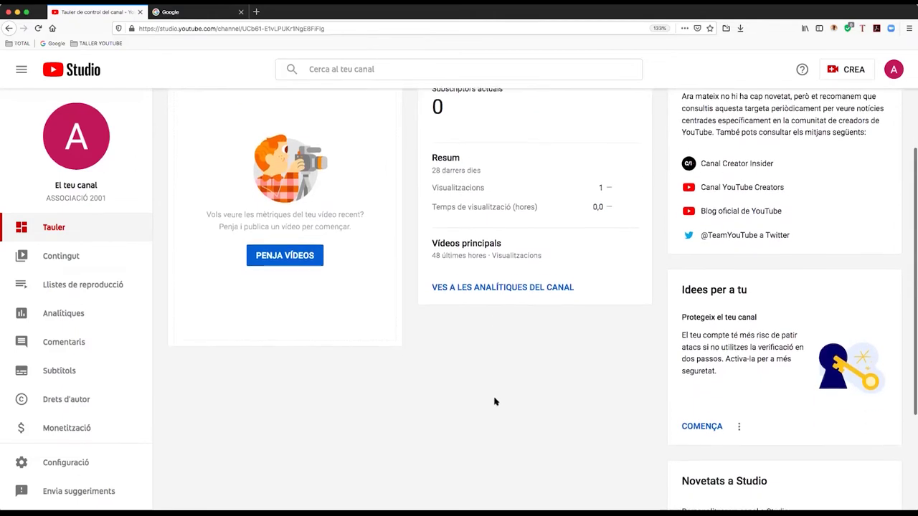
pyautogui.scroll(5, 494, 402)
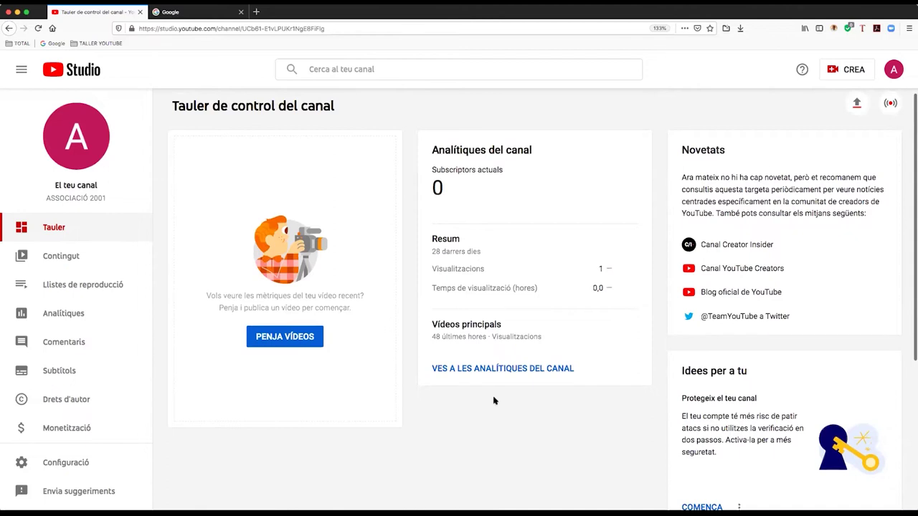
pyautogui.scroll(-3, 494, 401)
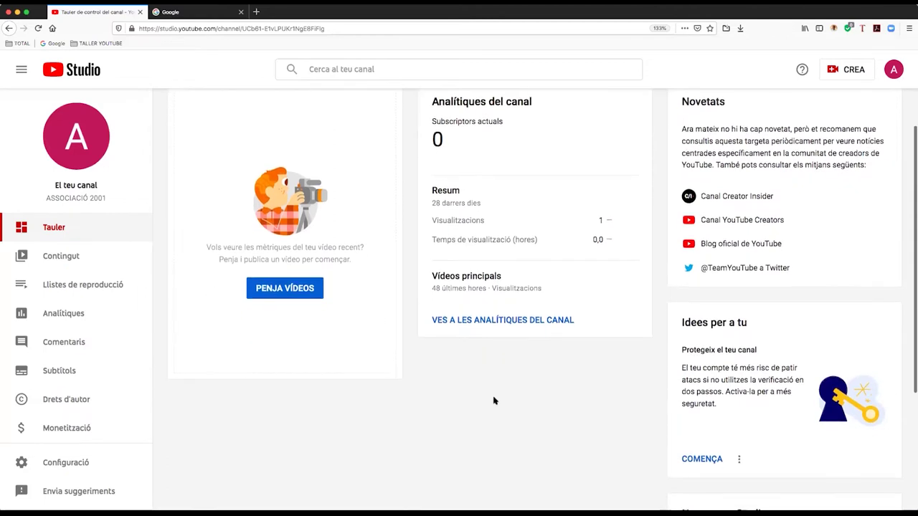
pyautogui.scroll(-2, 494, 401)
pyautogui.scroll(5, 494, 402)
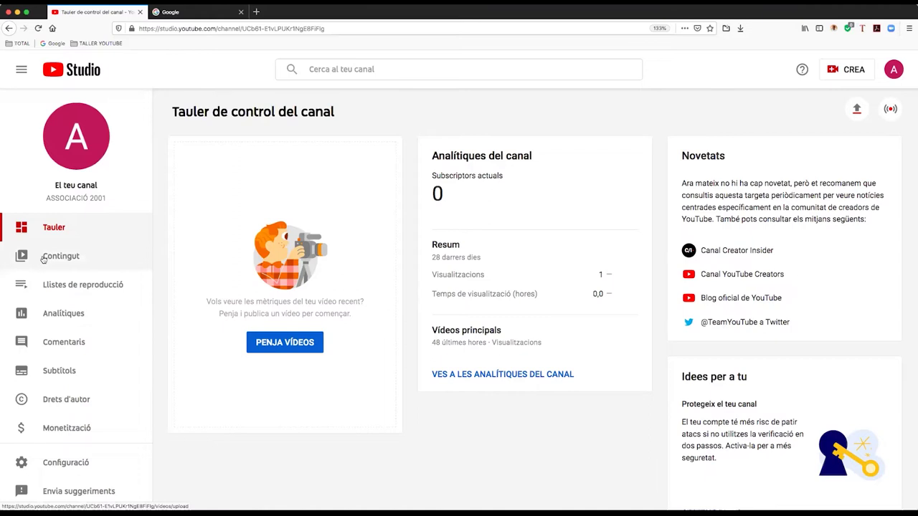
pyautogui.click(63, 258)
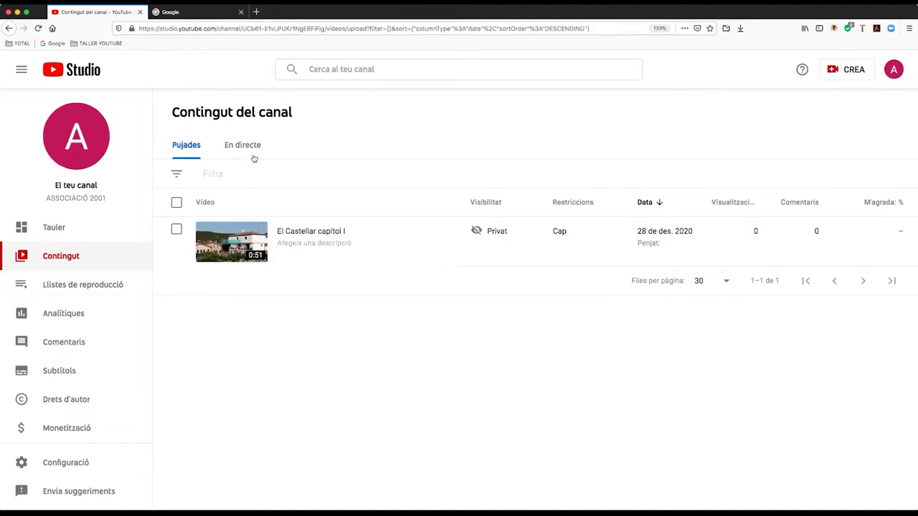
# Publish 'El Castellar capítol I' as Públic, then go to Llistes de reproducció.
pyautogui.moveTo(494, 252)
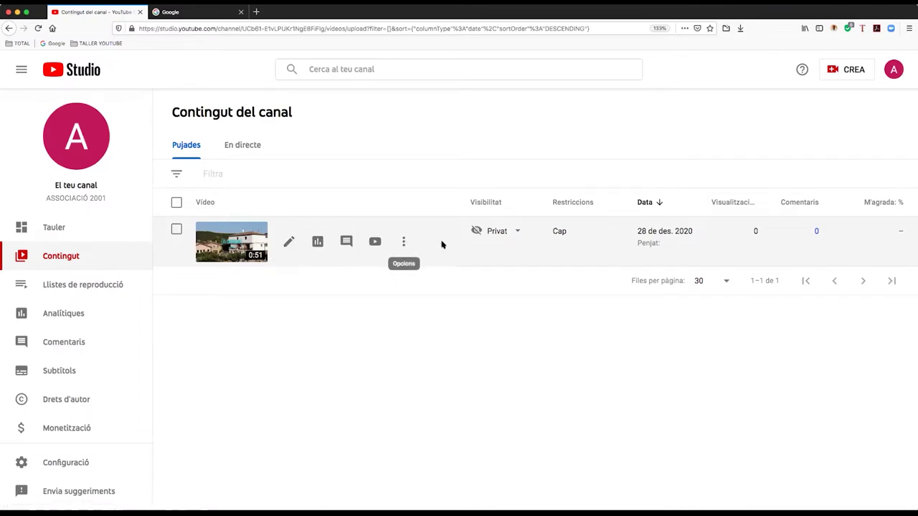
pyautogui.moveTo(502, 236)
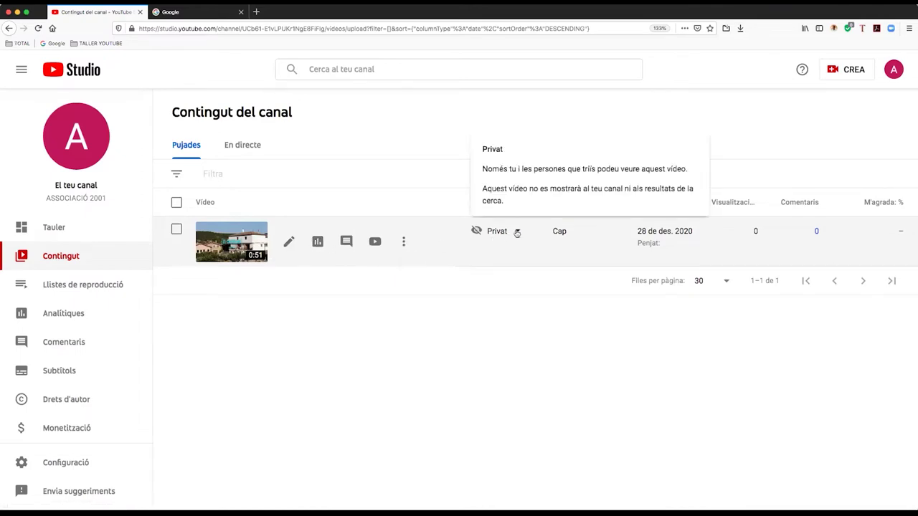
pyautogui.click(517, 232)
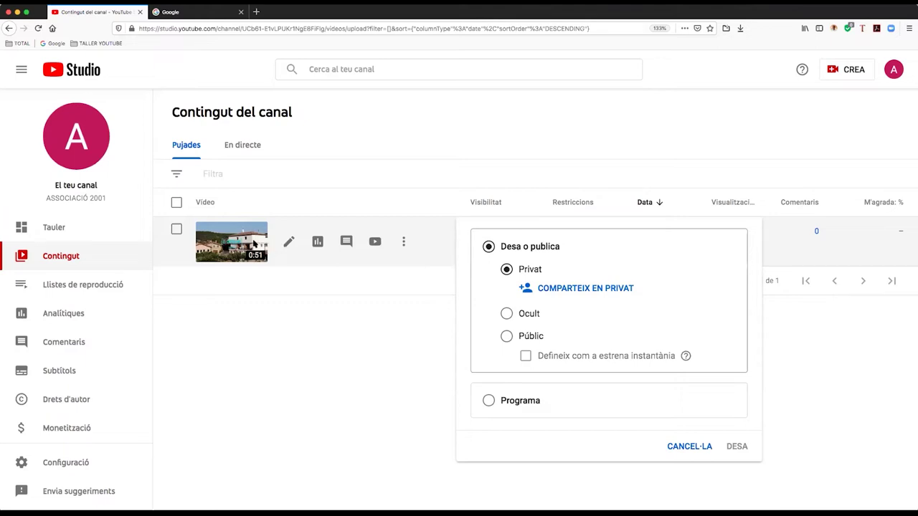
pyautogui.click(507, 336)
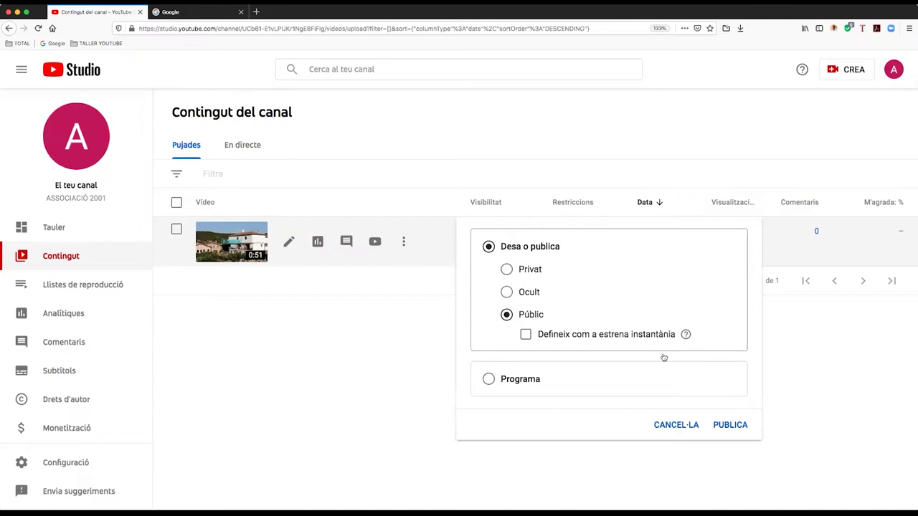
pyautogui.click(732, 425)
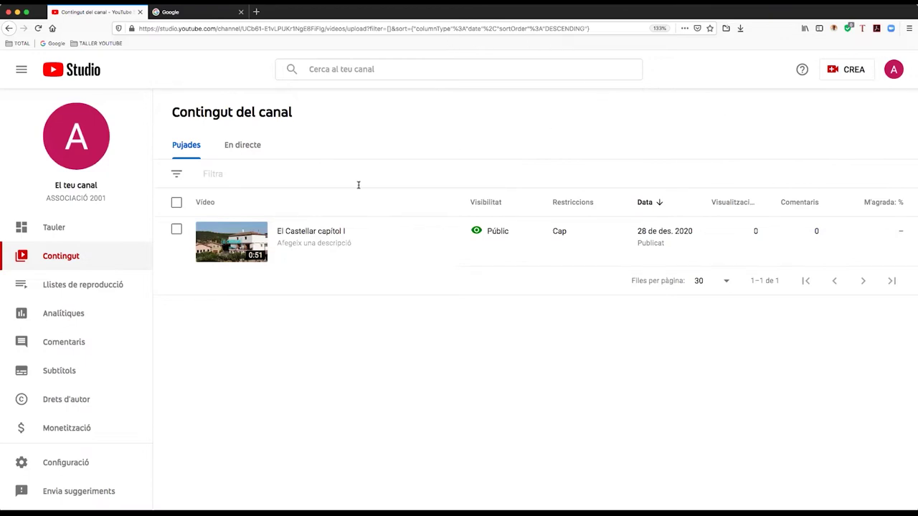
pyautogui.click(64, 285)
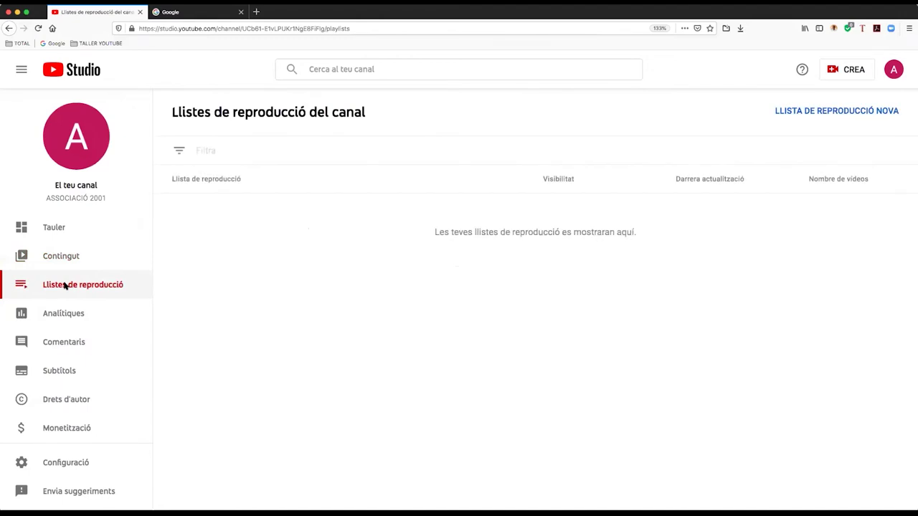
# Start a new playlist with Pública visibility, cancel it, and open Analítiques.
pyautogui.click(826, 112)
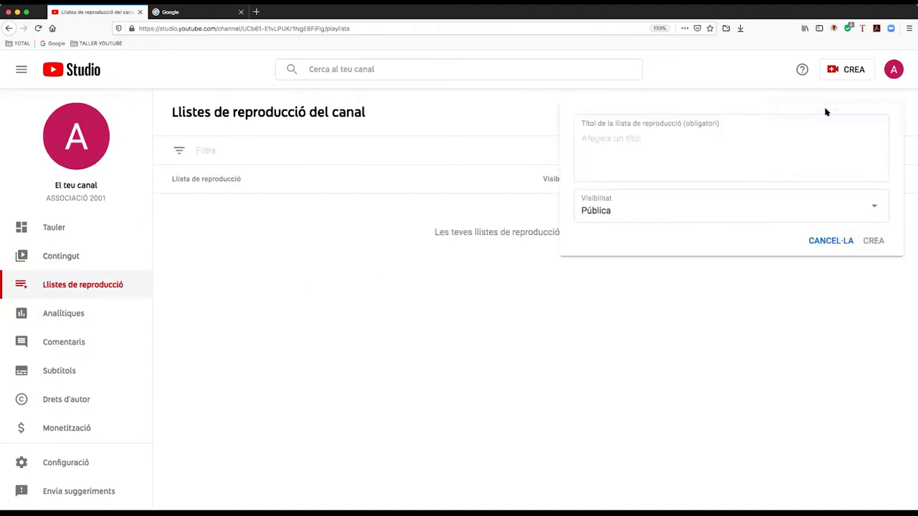
pyautogui.click(710, 140)
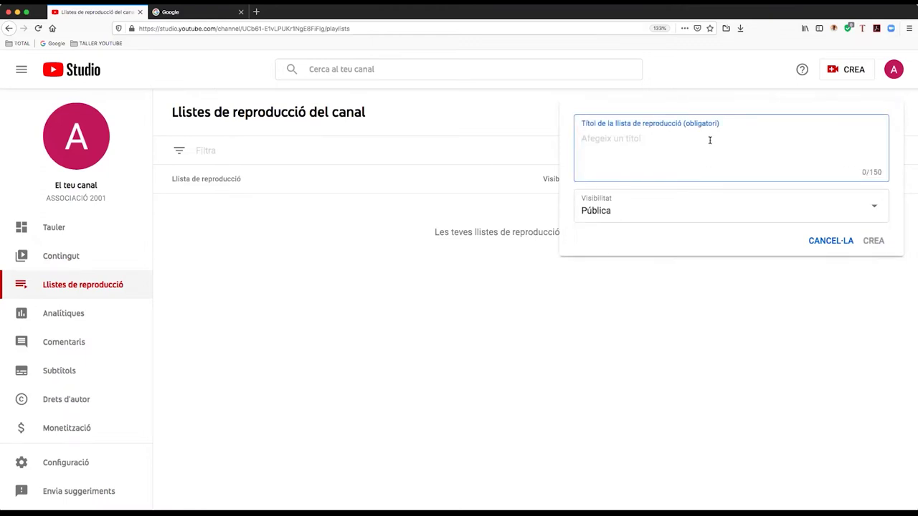
pyautogui.click(874, 209)
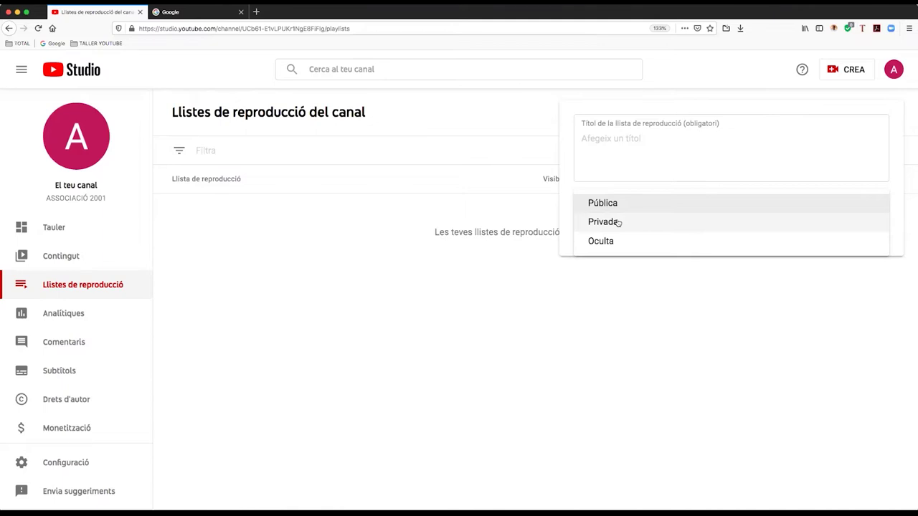
pyautogui.click(610, 311)
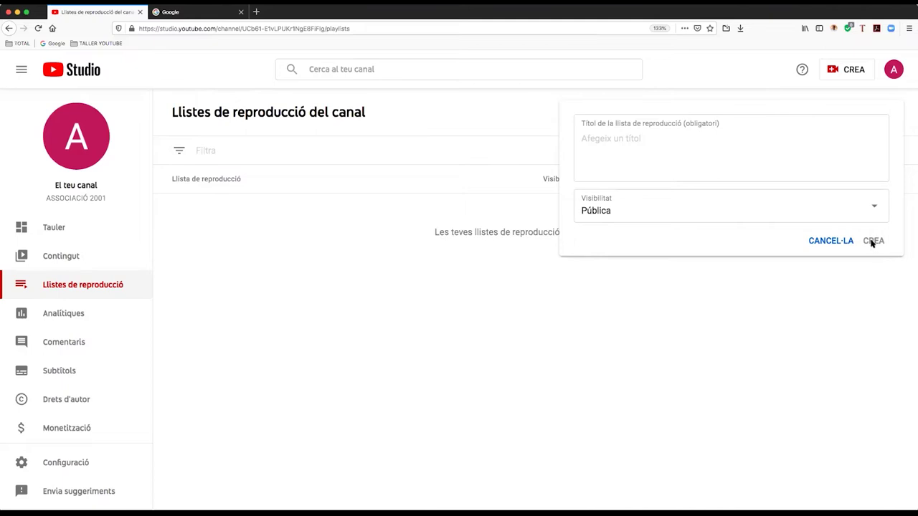
pyautogui.click(830, 241)
pyautogui.click(62, 313)
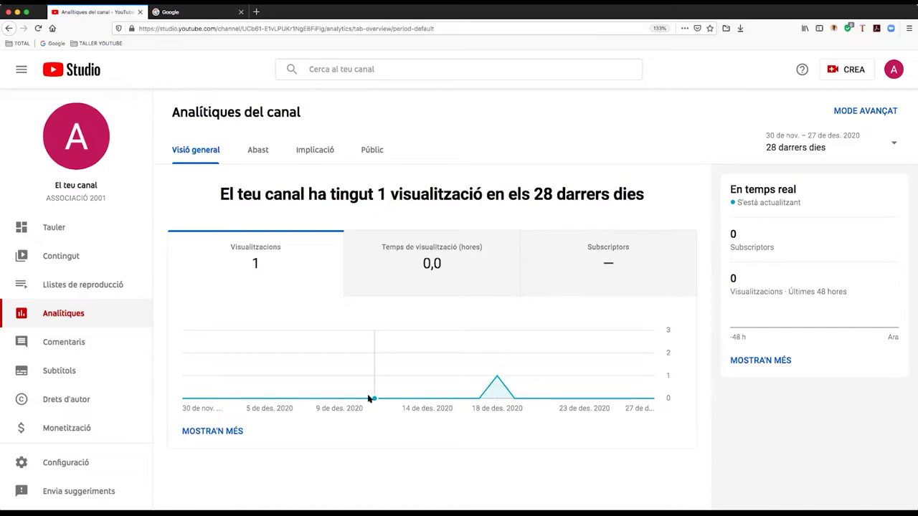
pyautogui.click(258, 150)
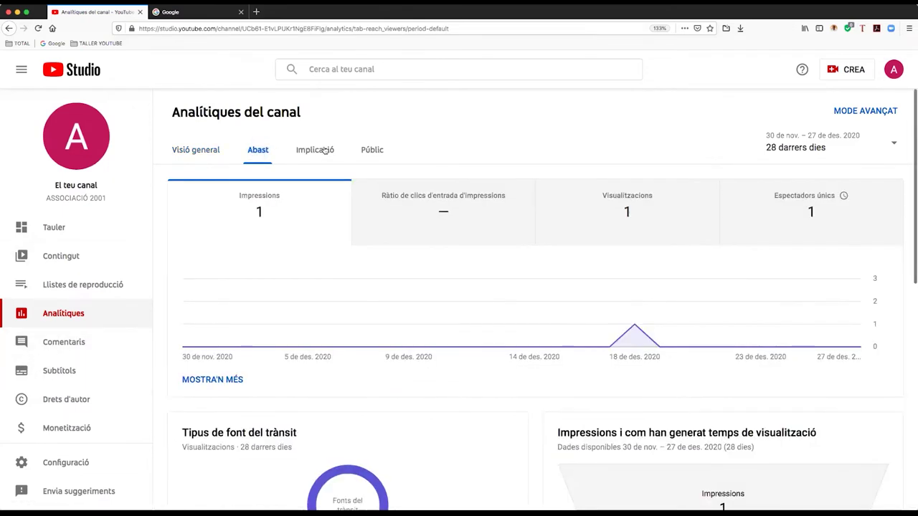
pyautogui.click(325, 149)
pyautogui.click(378, 151)
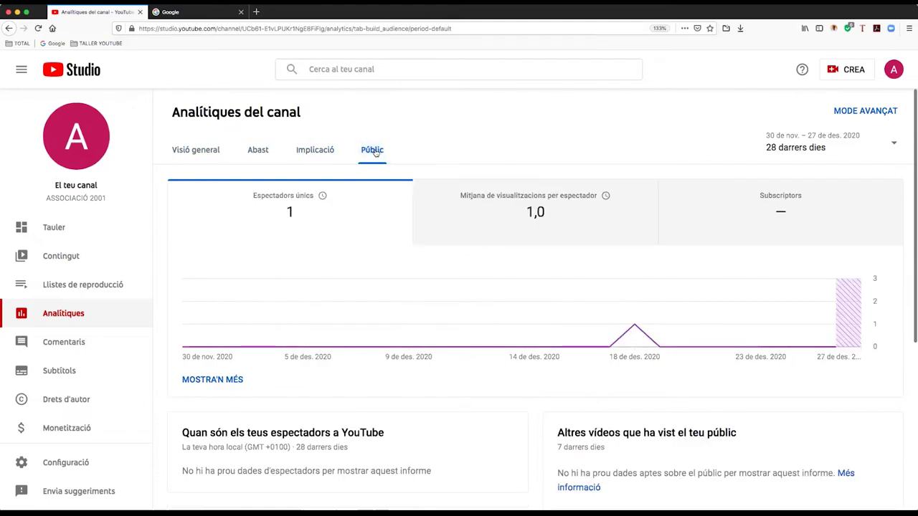
pyautogui.click(198, 152)
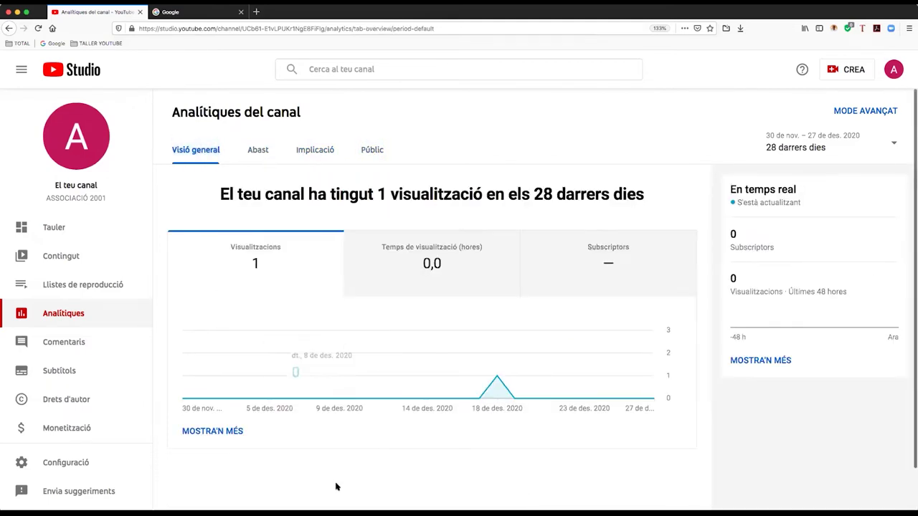
pyautogui.click(366, 151)
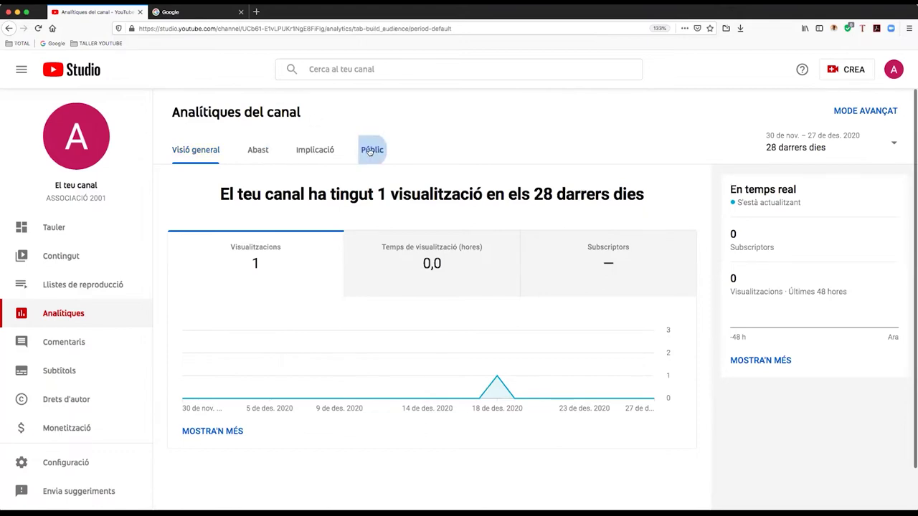
pyautogui.click(195, 151)
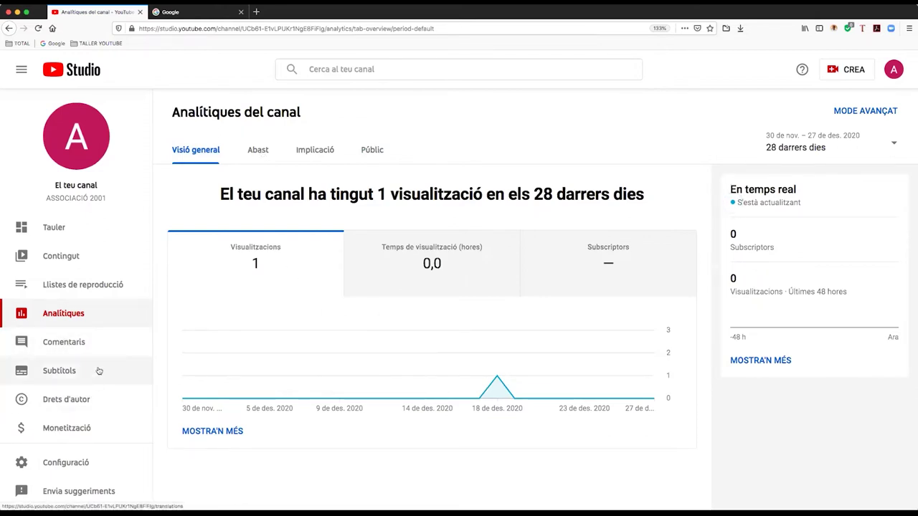
# Browse the Publicats and Pendents de revisió comment lists, then view the channel subtitles for 'El Castellar capítol I'.
pyautogui.click(66, 343)
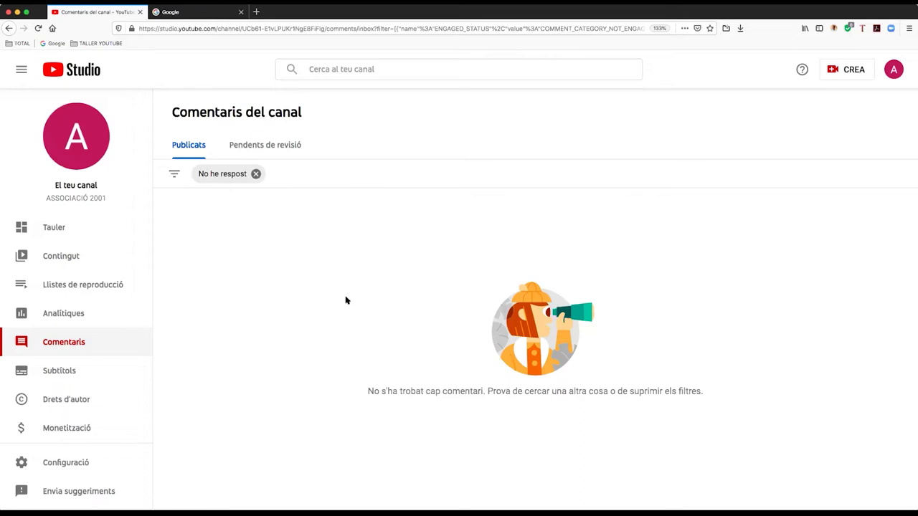
pyautogui.click(278, 146)
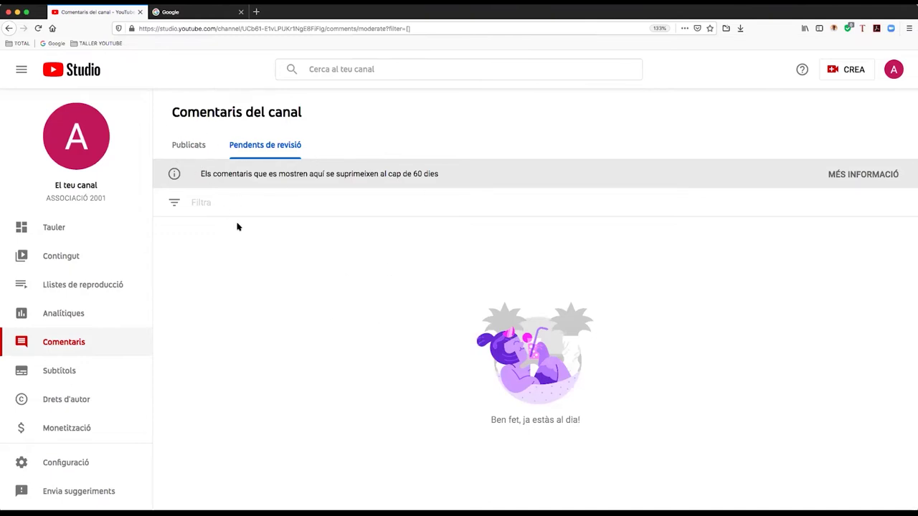
pyautogui.click(191, 145)
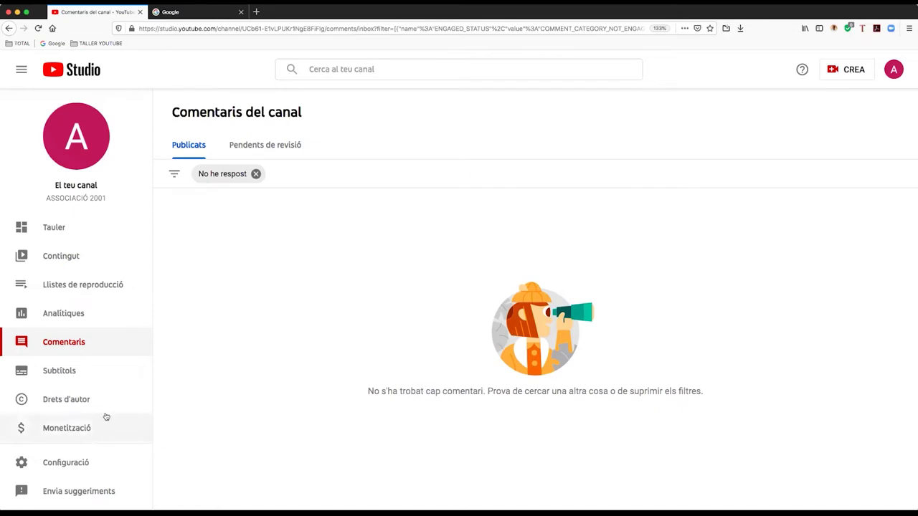
pyautogui.click(62, 372)
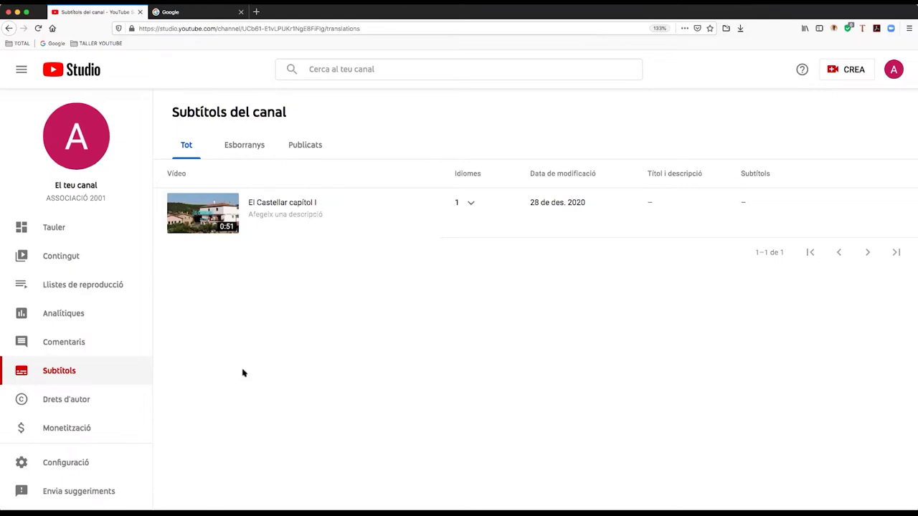
# Visit the Drets d'autor and Contingut pages, then return to the Comentaris page.
pyautogui.click(79, 401)
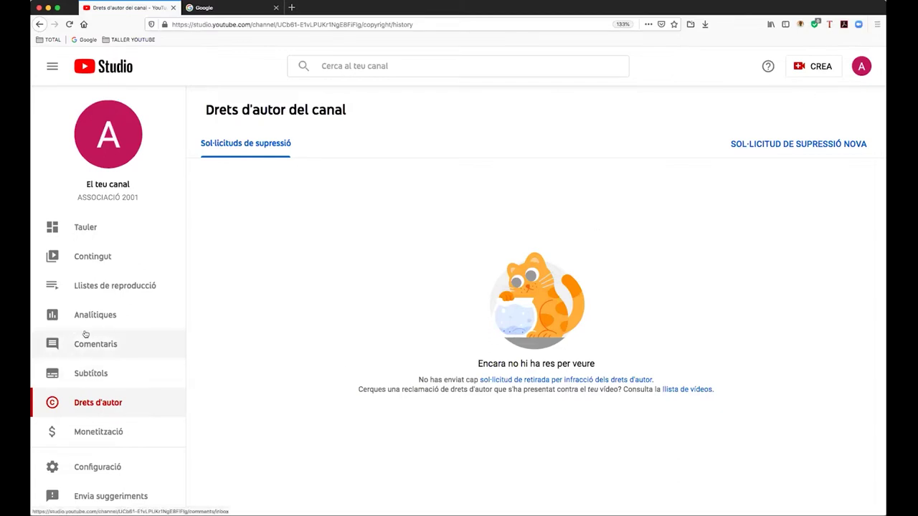
pyautogui.click(92, 258)
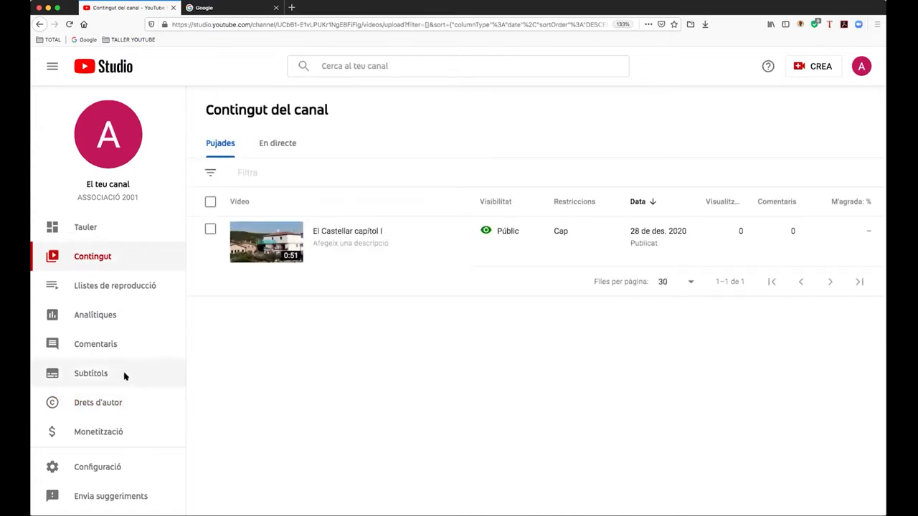
pyautogui.click(102, 347)
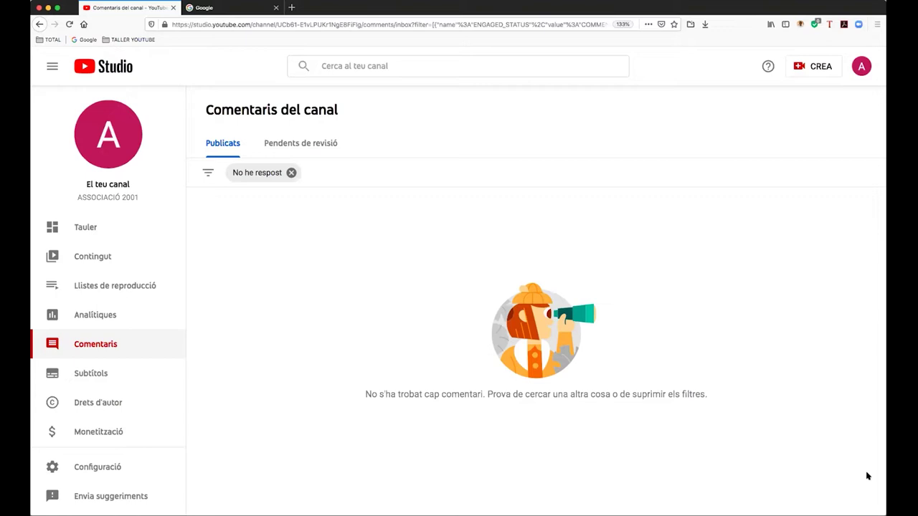
# Reset and slightly enlarge the page zoom, then show Google's apps list on the Google homepage tab.
pyautogui.press('super+0')
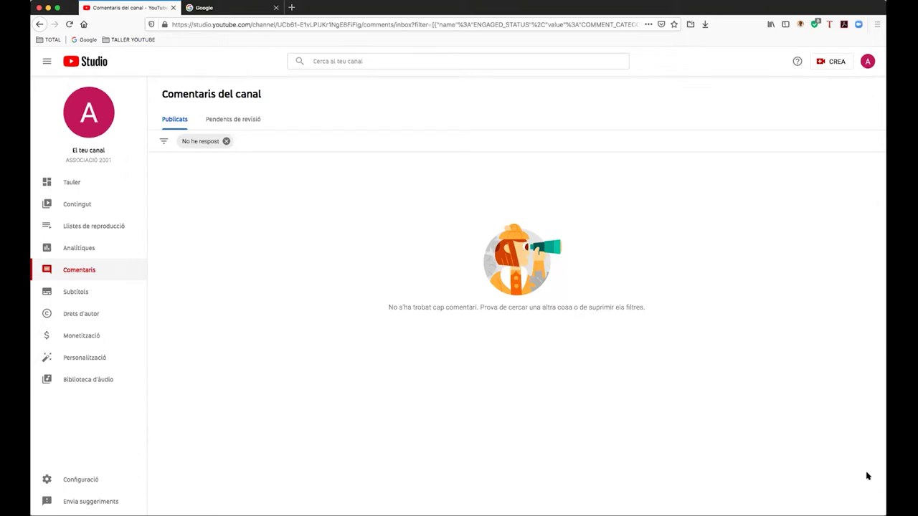
pyautogui.press('super+plus')
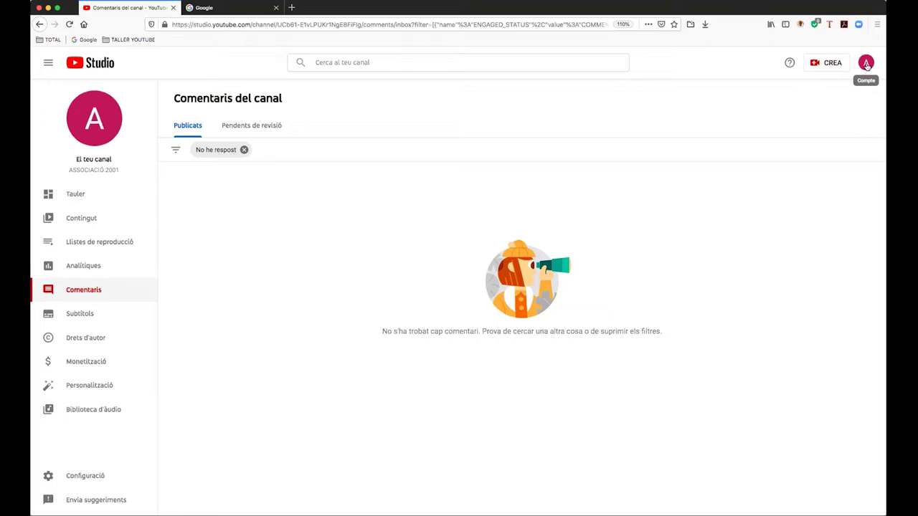
pyautogui.click(867, 66)
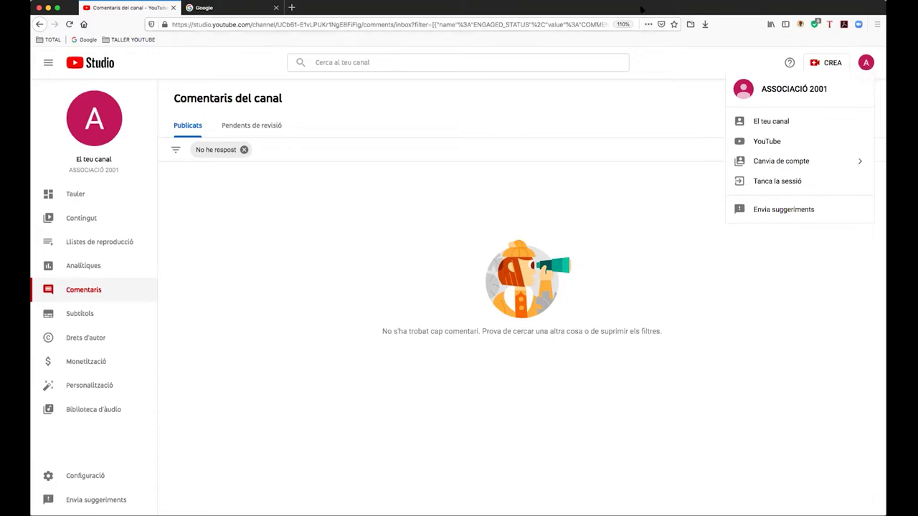
pyautogui.click(192, 9)
pyautogui.click(828, 67)
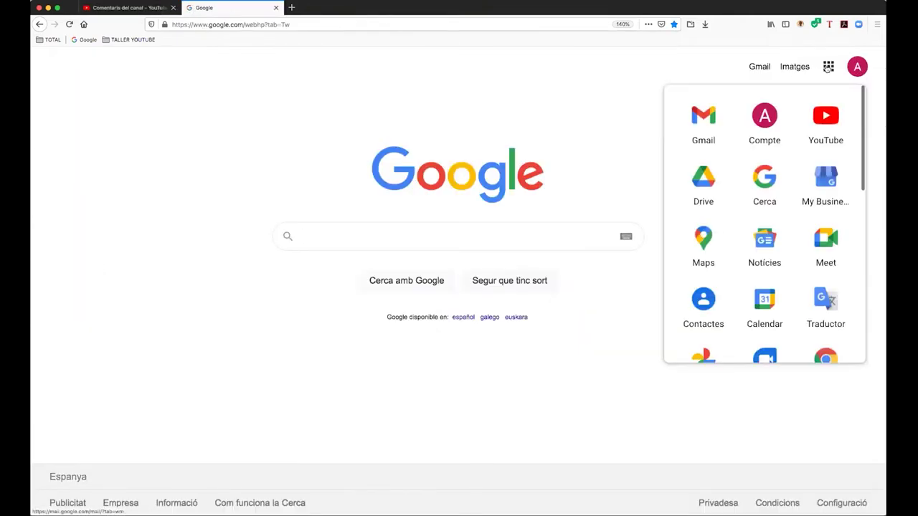
# Copy the account's e-mail address from Gmail's 'Alerta de seguretat' message and return to YouTube Studio.
pyautogui.click(715, 122)
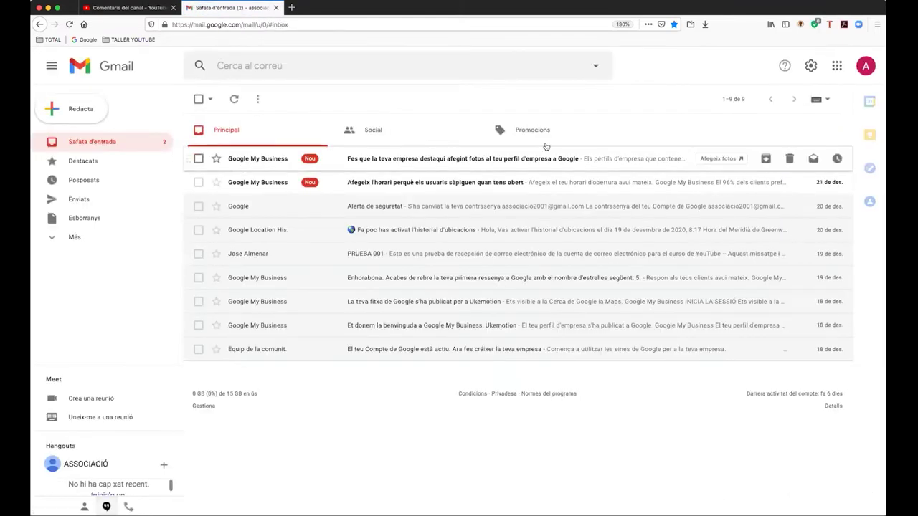
pyautogui.click(237, 207)
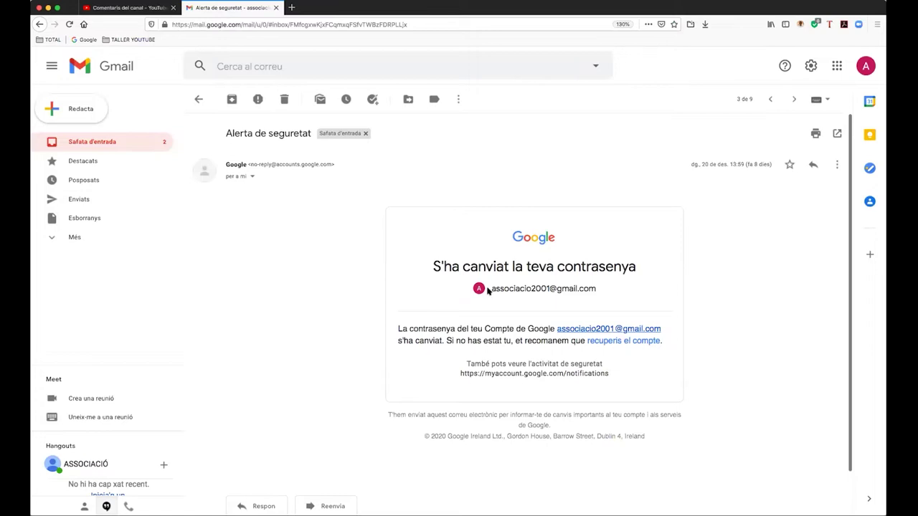
pyautogui.moveTo(489, 288); pyautogui.dragTo(598, 291)
pyautogui.rightClick(578, 288)
pyautogui.click(610, 293)
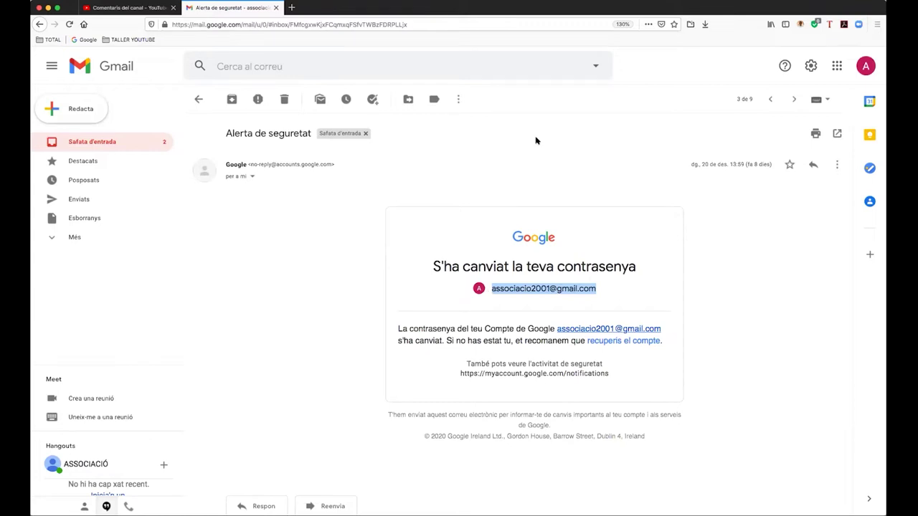
pyautogui.click(163, 10)
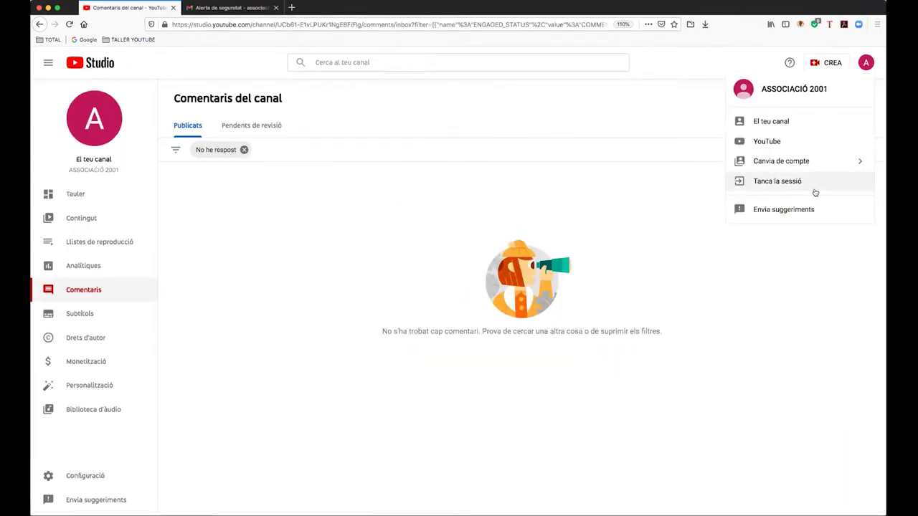
# Dismiss the account menu and set the browser zoom to 150%.
pyautogui.click(624, 188)
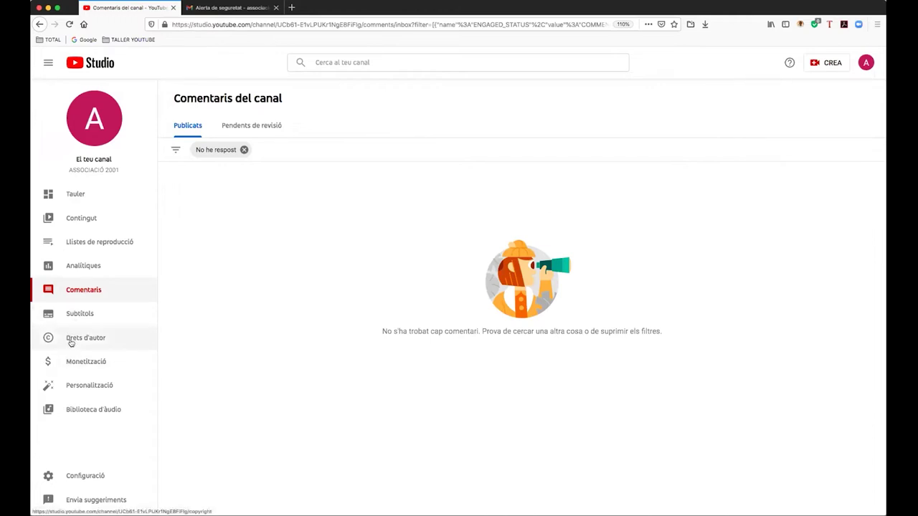
pyautogui.press('super+plus')
pyautogui.press('super+plus')
pyautogui.press('super+plus')
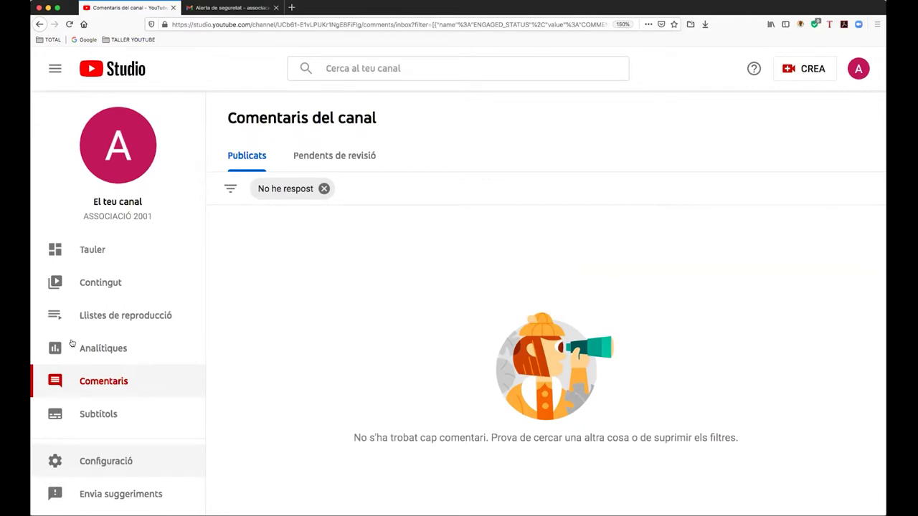
pyautogui.press('super+plus')
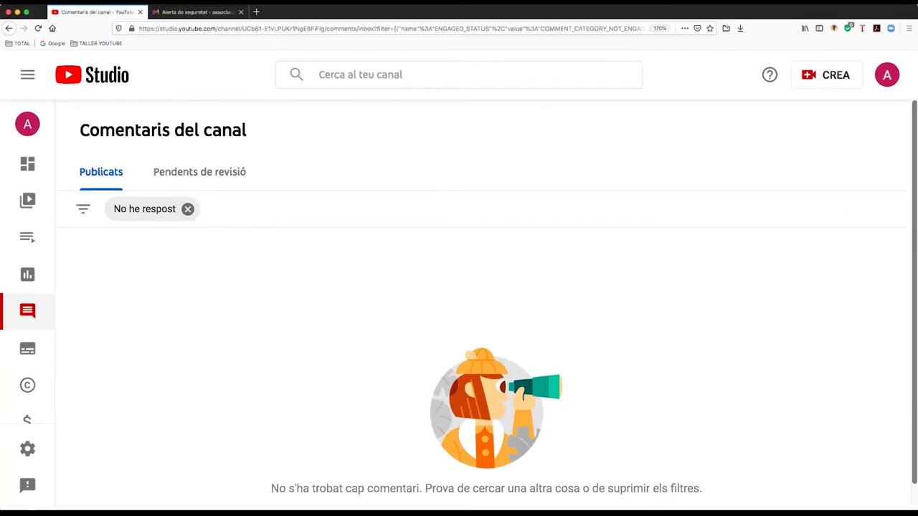
pyautogui.press('super+minus')
# Move through Drets d'autor and Monetització to the Personalització channel settings.
pyautogui.click(74, 322)
pyautogui.click(64, 354)
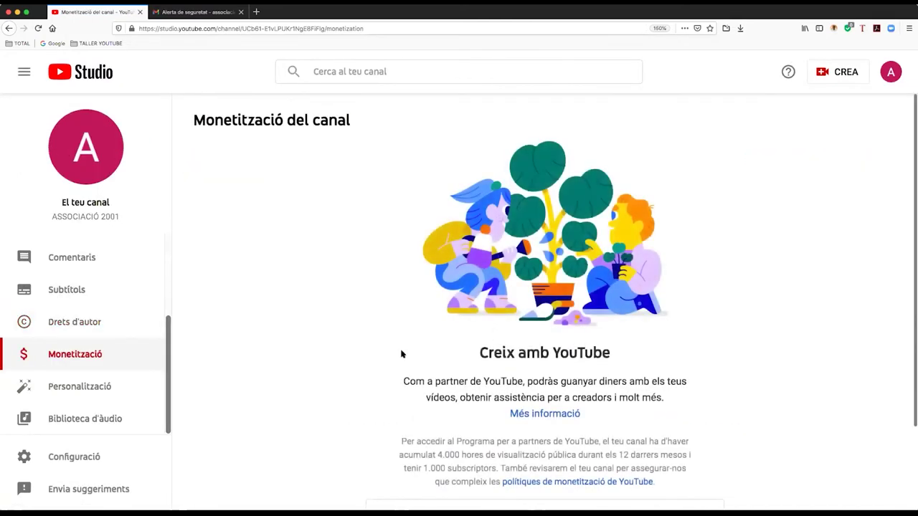
pyautogui.scroll(-3, 289, 361)
pyautogui.click(61, 384)
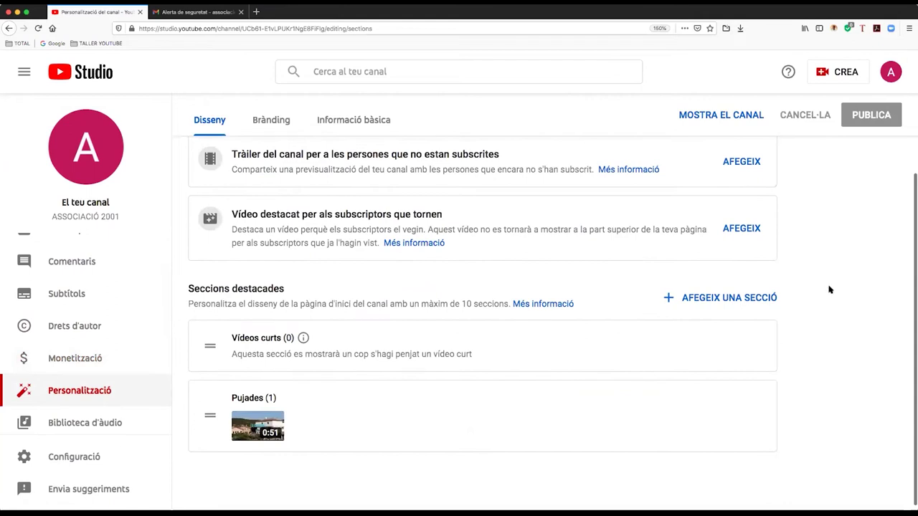
# Review the Disseny tab's Vídeo destacat and Seccions destacades options (Vídeos curts, Pujades).
pyautogui.scroll(3, 829, 289)
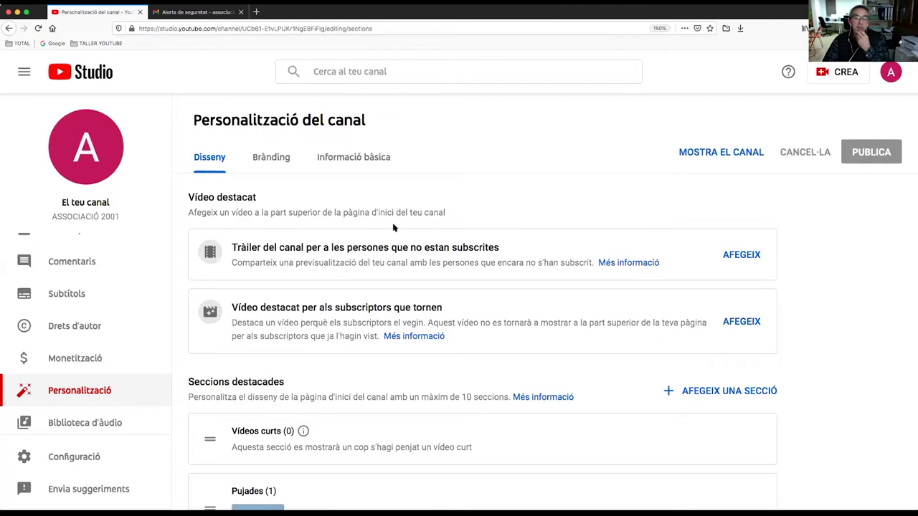
pyautogui.scroll(-2, 393, 228)
pyautogui.scroll(2, 393, 227)
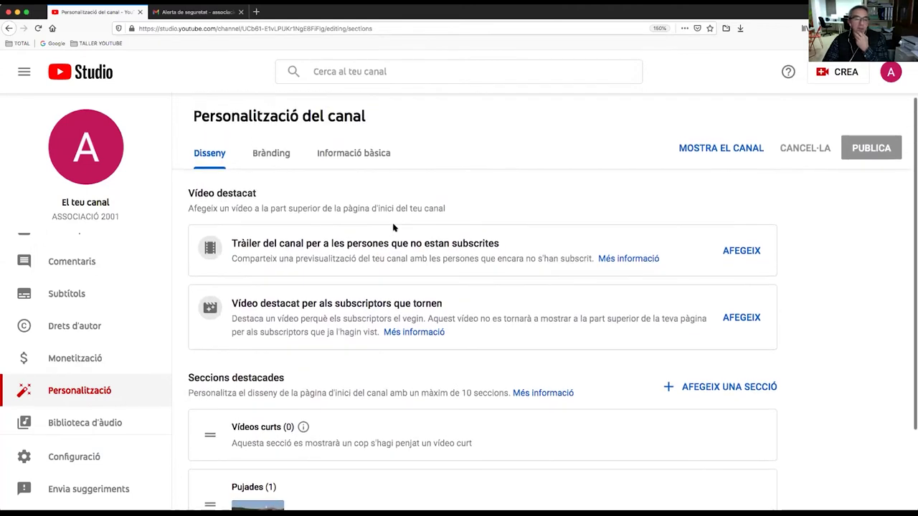
pyautogui.scroll(-4, 393, 227)
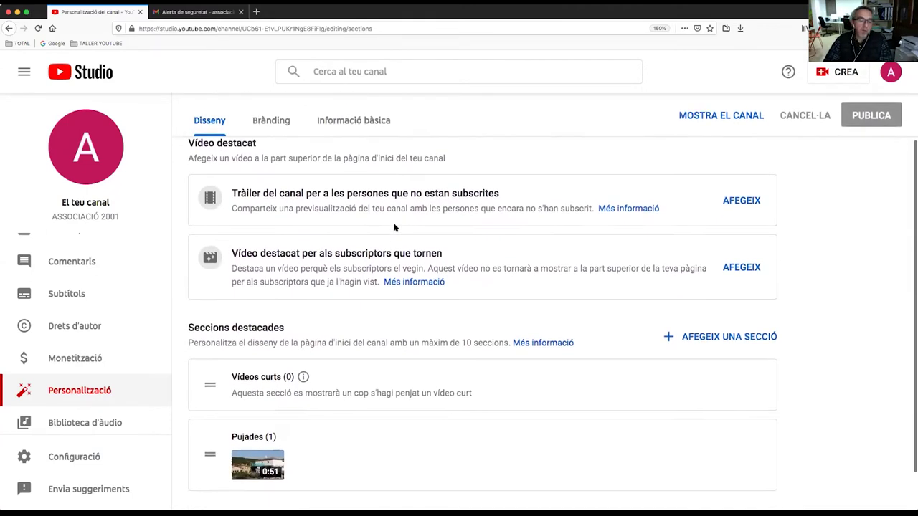
pyautogui.scroll(4, 394, 226)
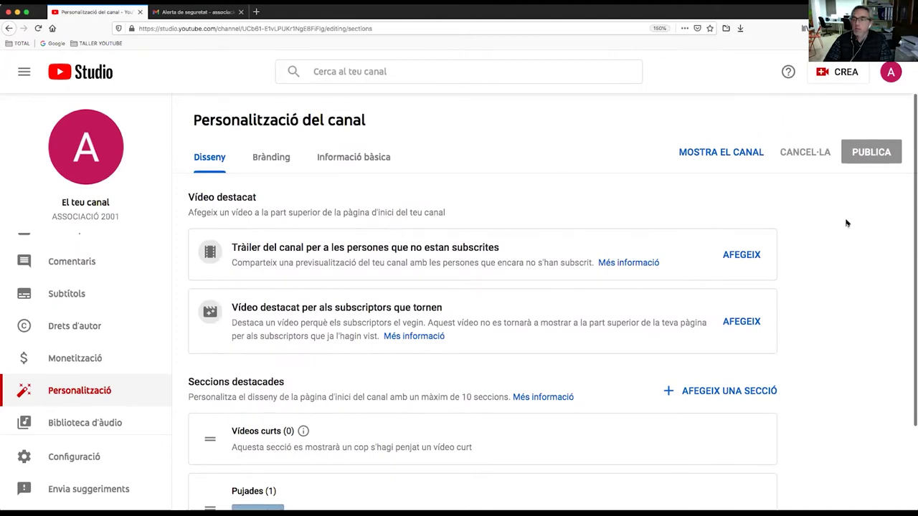
pyautogui.scroll(-2, 846, 223)
pyautogui.scroll(2, 844, 219)
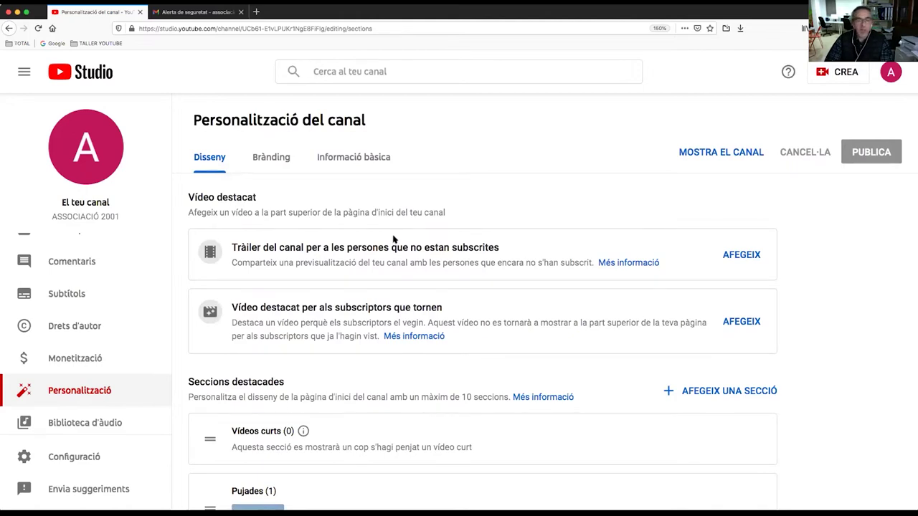
pyautogui.scroll(-2, 825, 234)
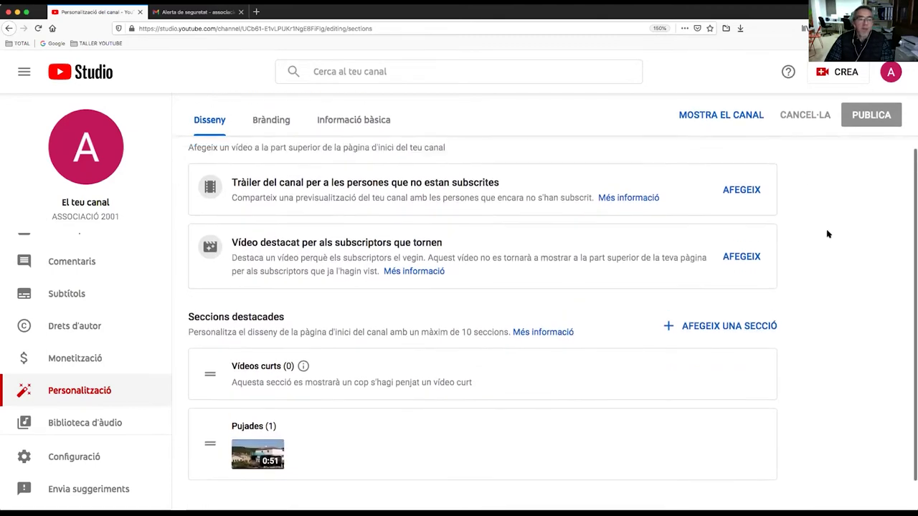
pyautogui.scroll(2, 827, 235)
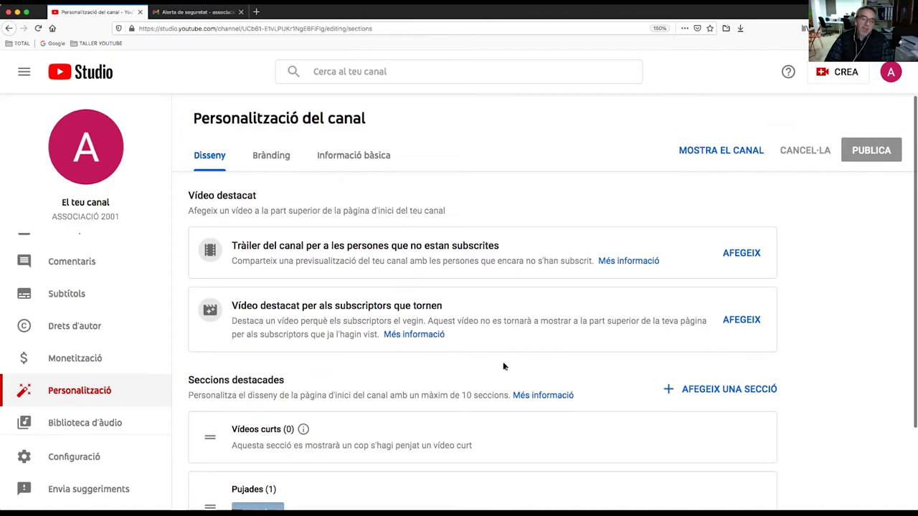
pyautogui.scroll(-2, 510, 367)
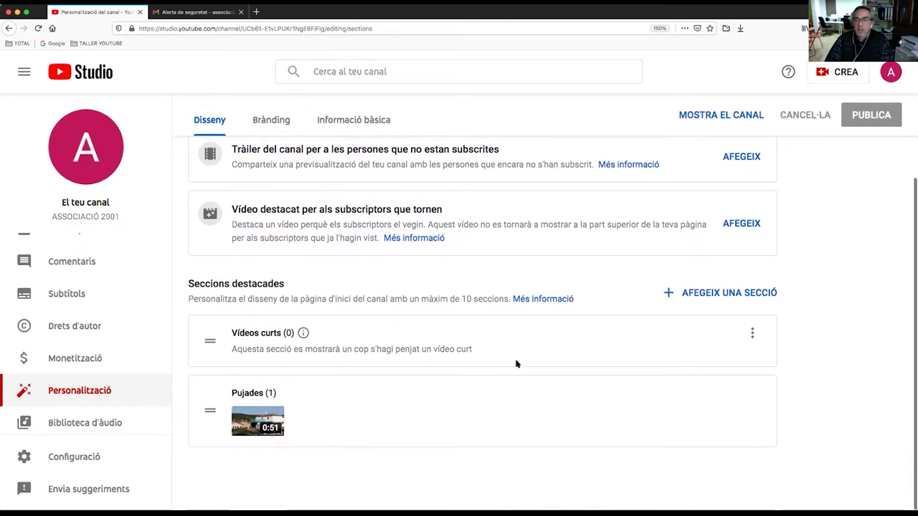
pyautogui.scroll(3, 526, 365)
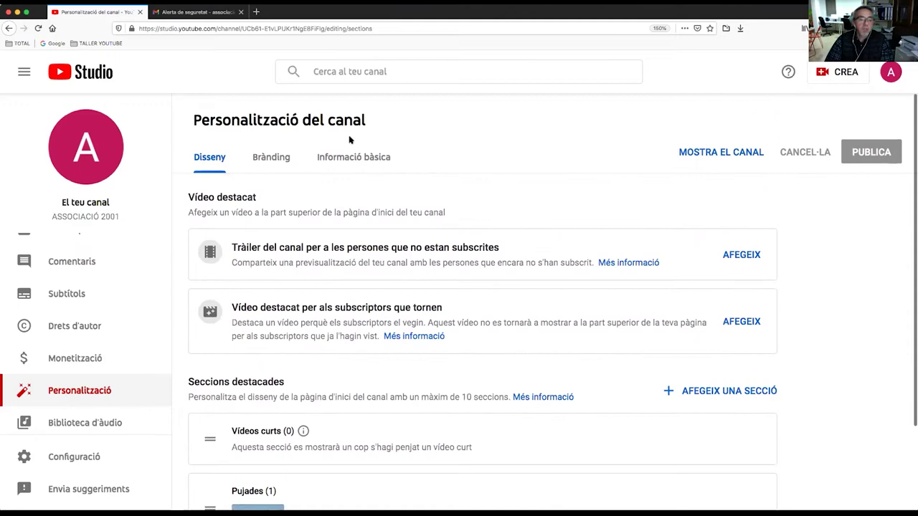
pyautogui.click(269, 159)
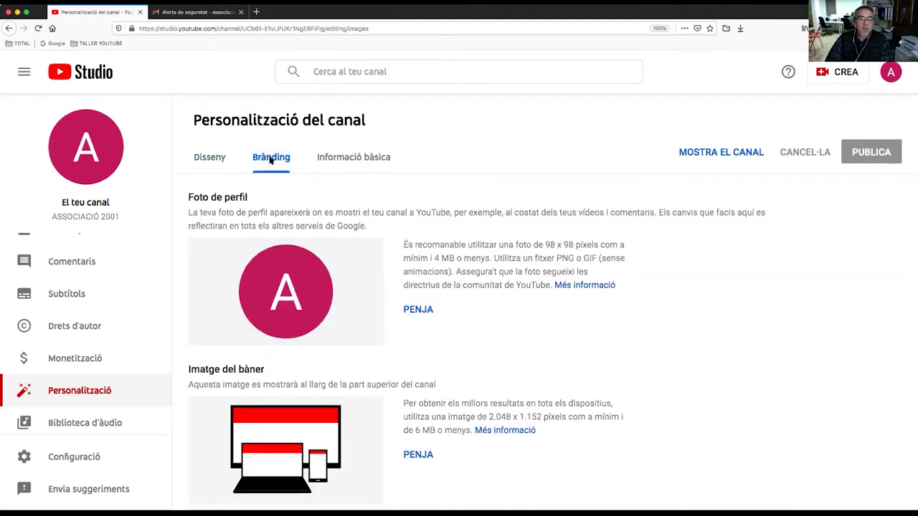
# Scroll through Brànding's Foto de perfil, Imatge del bàner and 150 x 150 watermark options.
pyautogui.click(209, 159)
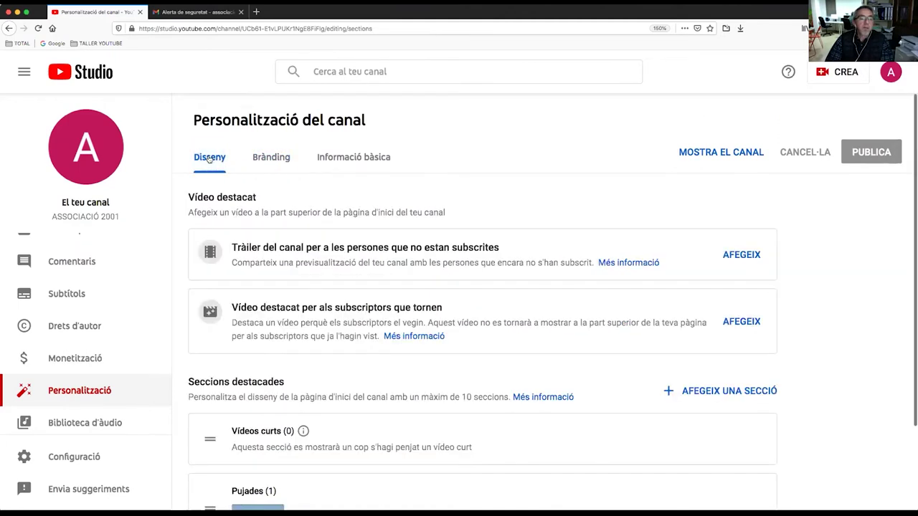
pyautogui.click(260, 159)
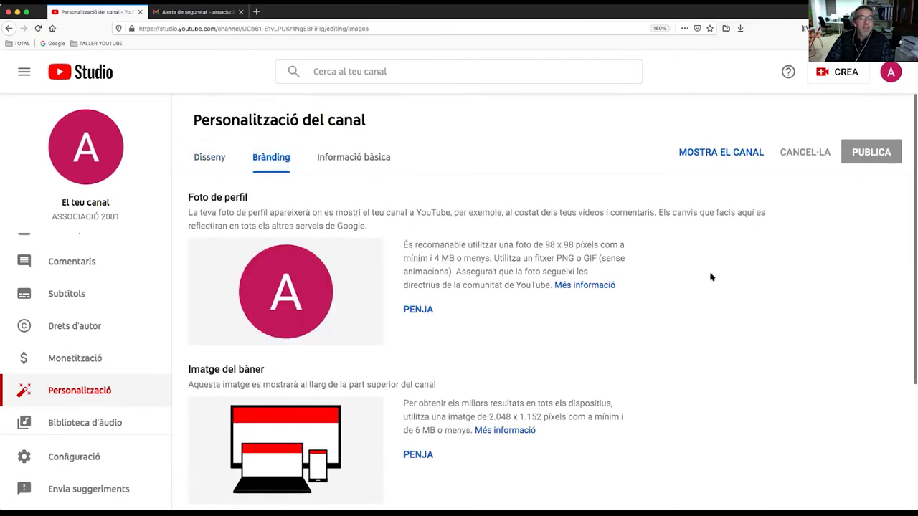
pyautogui.scroll(-1, 710, 276)
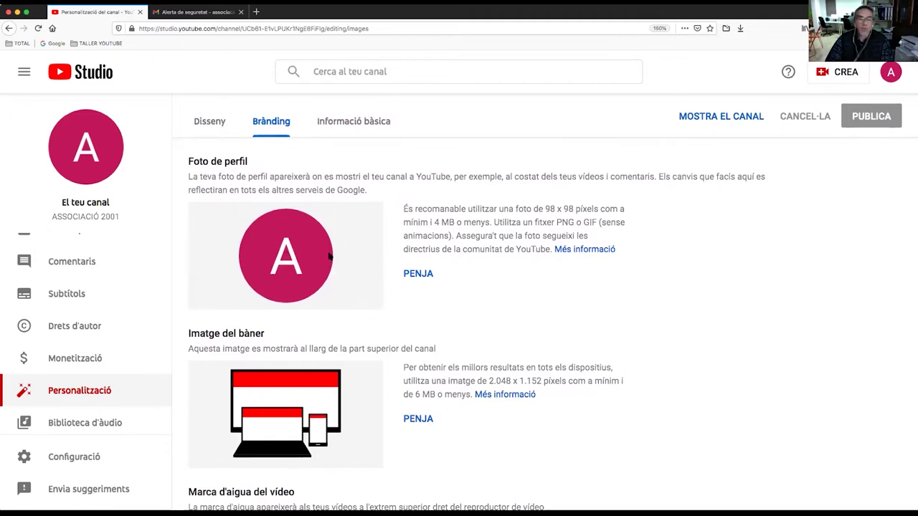
pyautogui.scroll(-2, 341, 322)
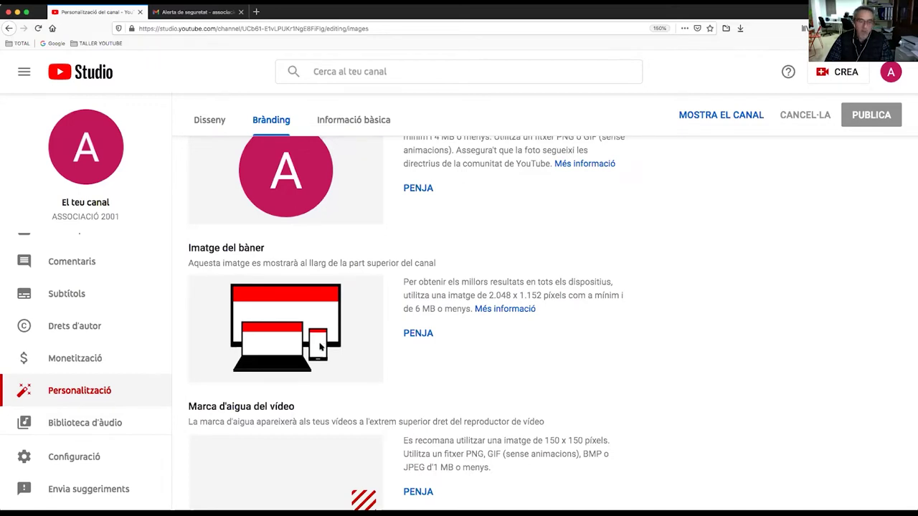
pyautogui.scroll(-1, 512, 355)
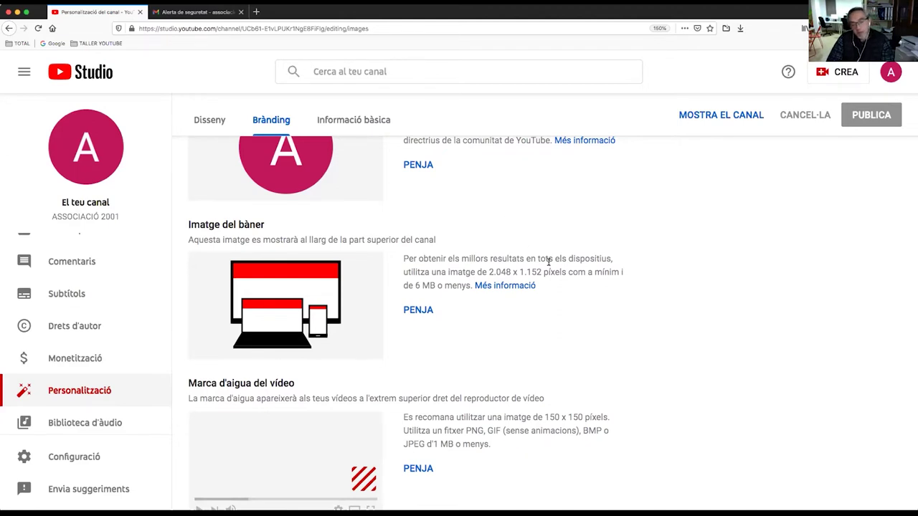
pyautogui.scroll(-1, 549, 265)
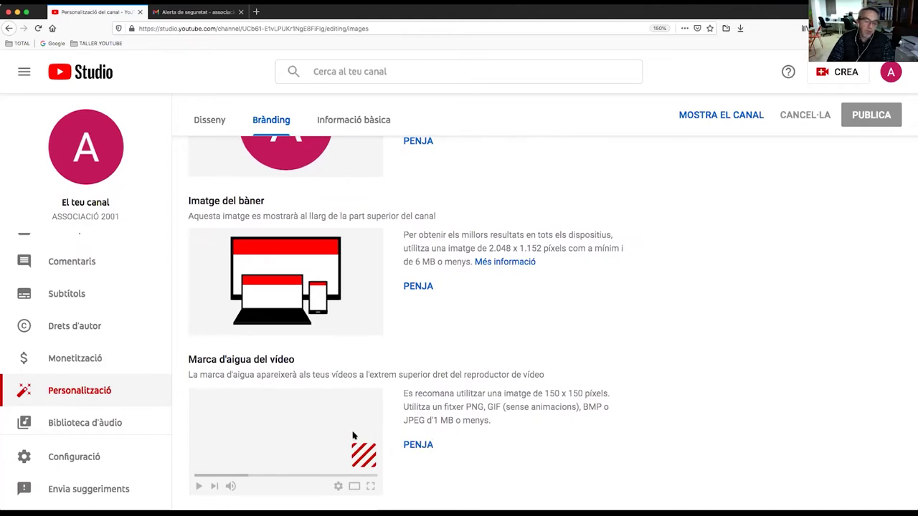
pyautogui.scroll(5, 435, 401)
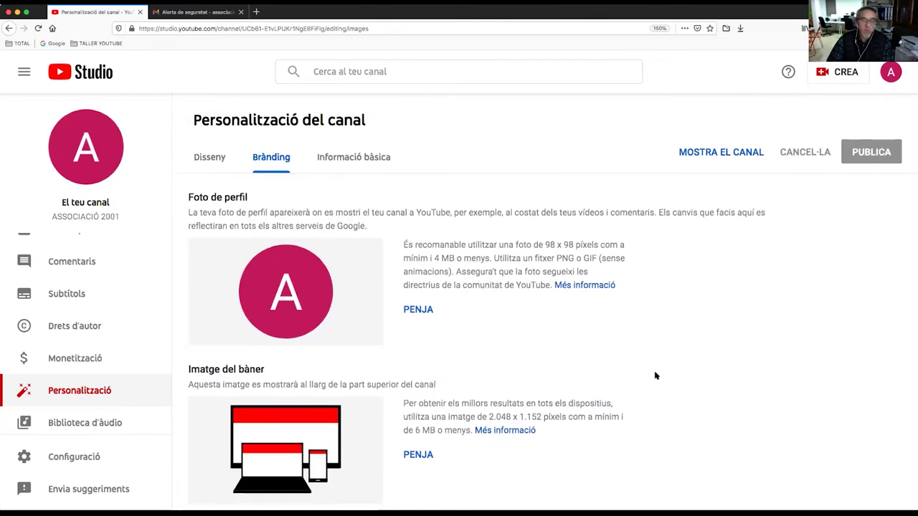
# Scroll the Informació bàsica tab down to the URL del canal, Enllaços and contact e-mail sections.
pyautogui.click(357, 157)
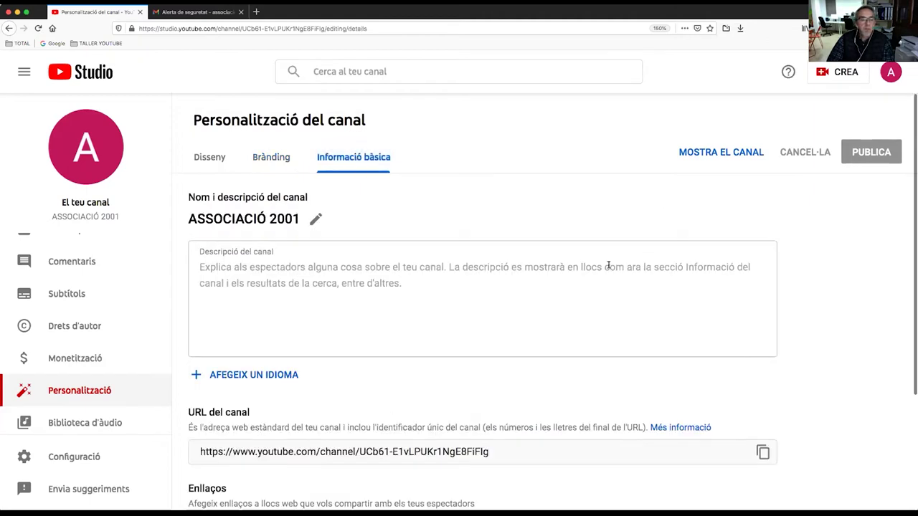
pyautogui.scroll(-2, 536, 266)
pyautogui.scroll(2, 536, 266)
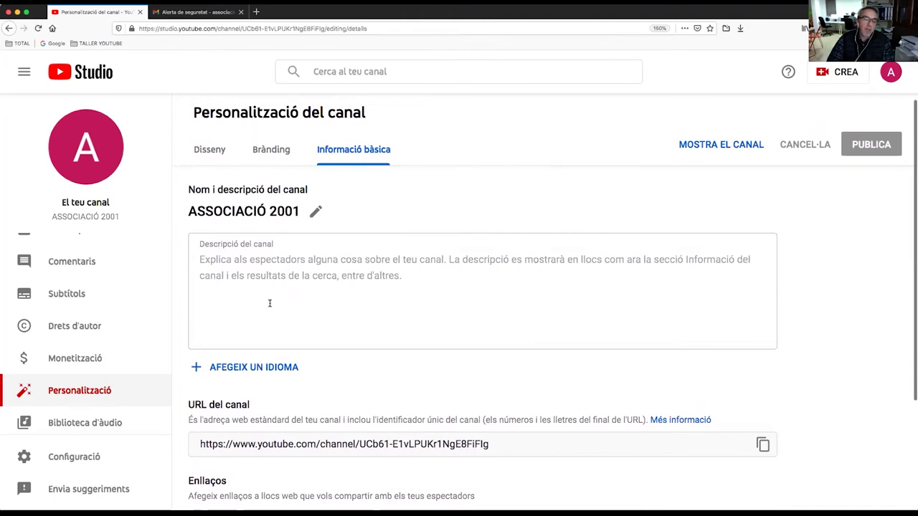
pyautogui.scroll(-3, 290, 300)
pyautogui.scroll(-2, 301, 298)
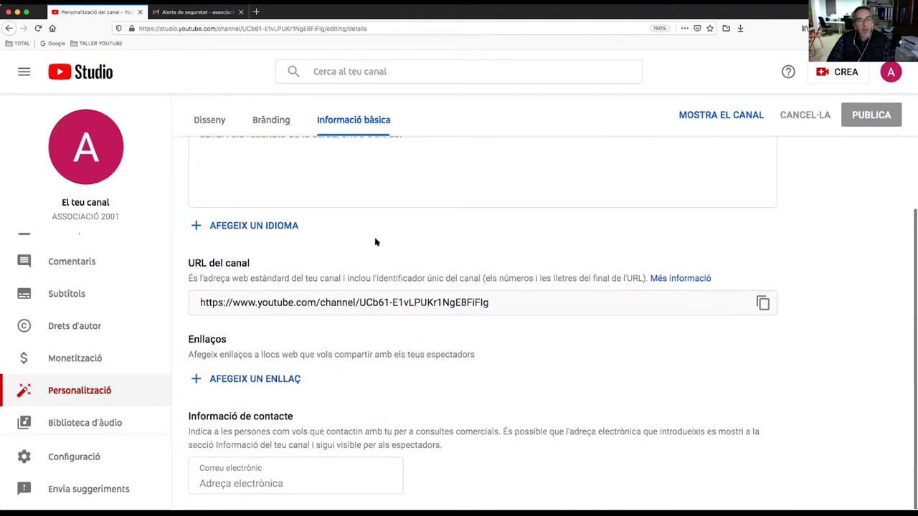
pyautogui.scroll(1, 375, 242)
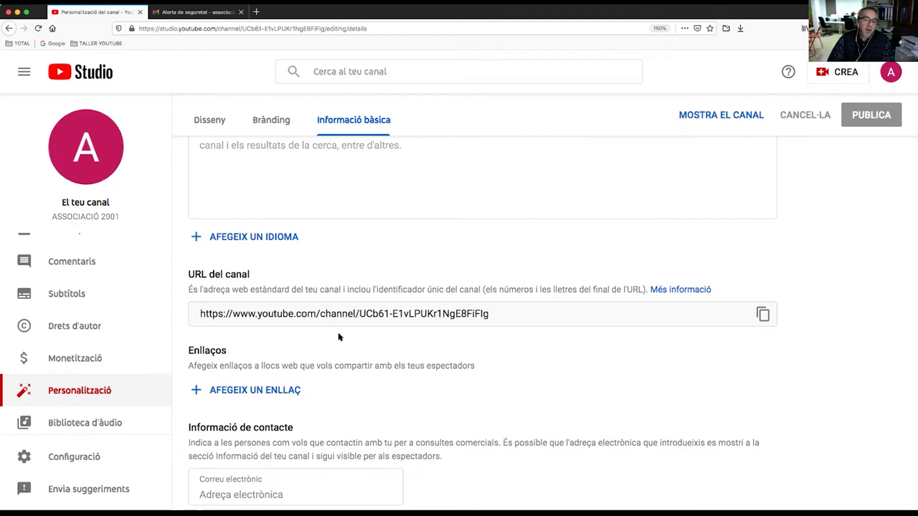
pyautogui.scroll(-1, 354, 338)
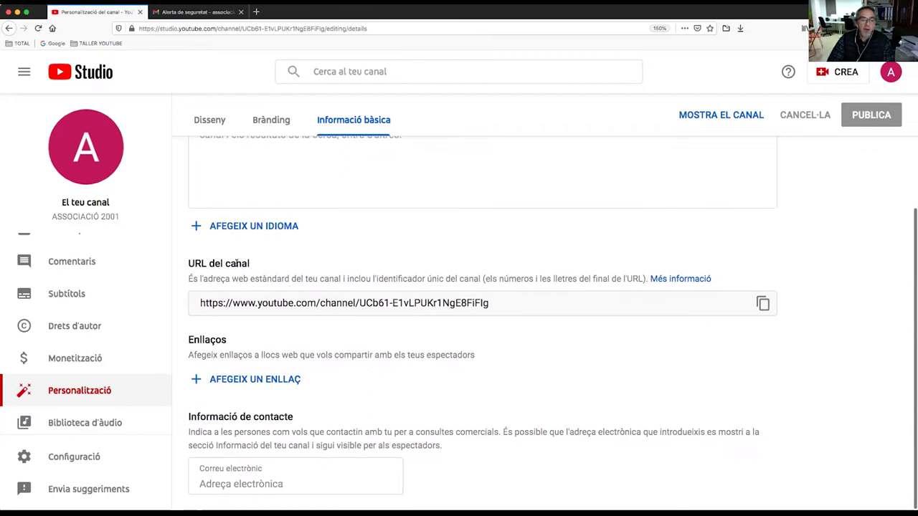
pyautogui.scroll(-1, 459, 334)
pyautogui.scroll(1, 440, 384)
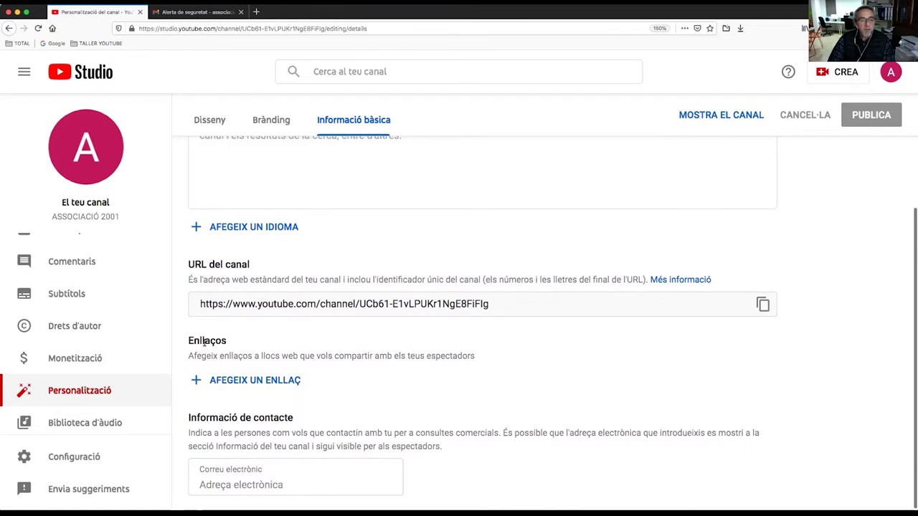
pyautogui.scroll(1, 215, 340)
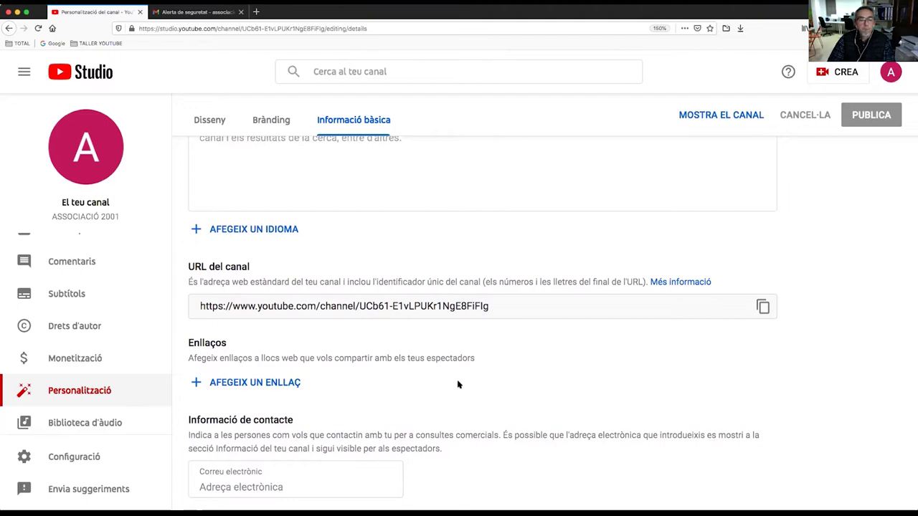
pyautogui.scroll(2, 472, 388)
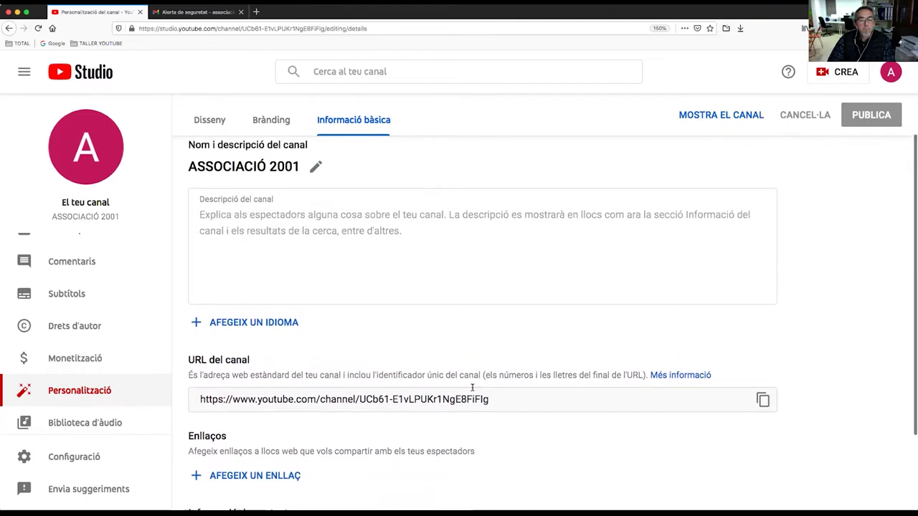
pyautogui.scroll(1, 472, 388)
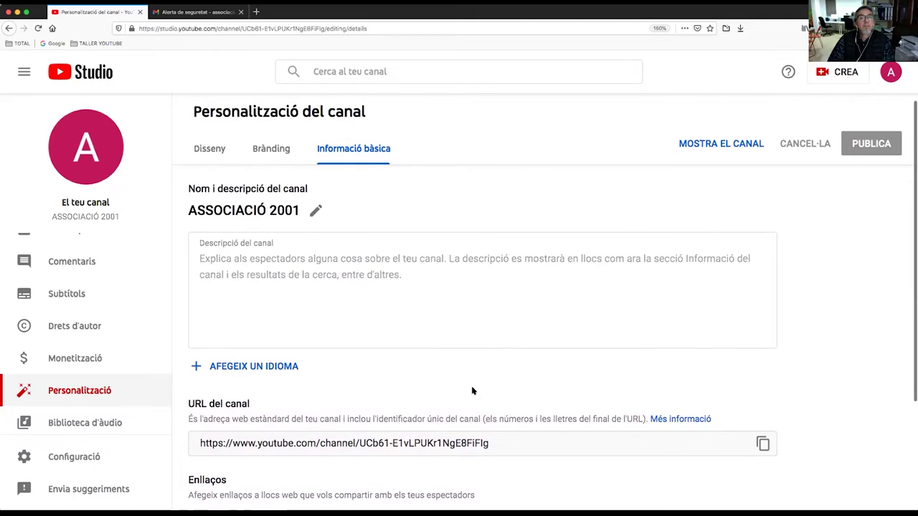
pyautogui.scroll(1, 472, 390)
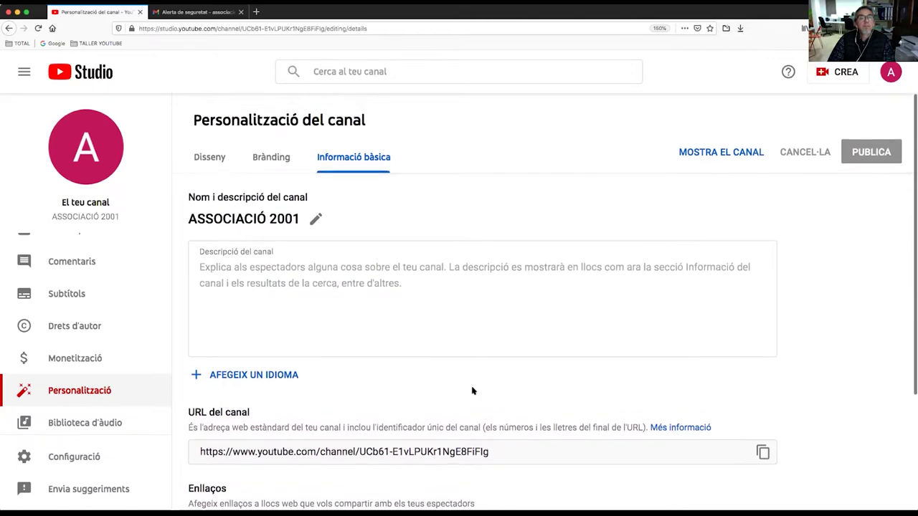
pyautogui.scroll(-3, 472, 391)
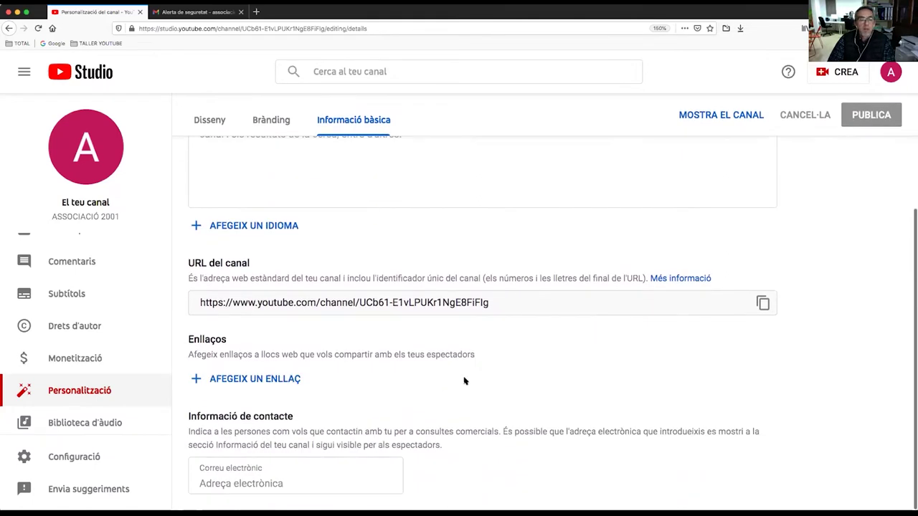
# Select only the channel ID at the end of the URL del canal field.
pyautogui.click(360, 302)
pyautogui.moveTo(496, 306); pyautogui.dragTo(362, 304)
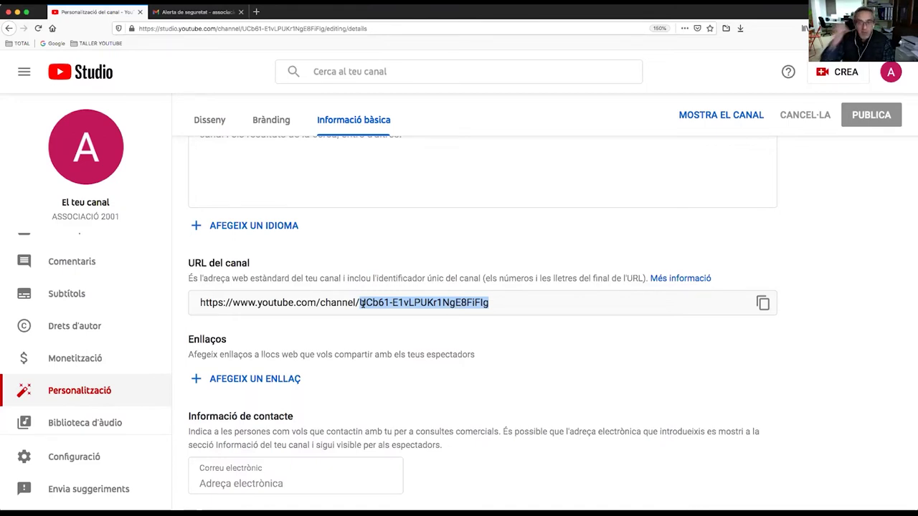
# Read the 'Entendre els URL d'un canal' help article via Més informació, then return to Studio.
pyautogui.click(688, 278)
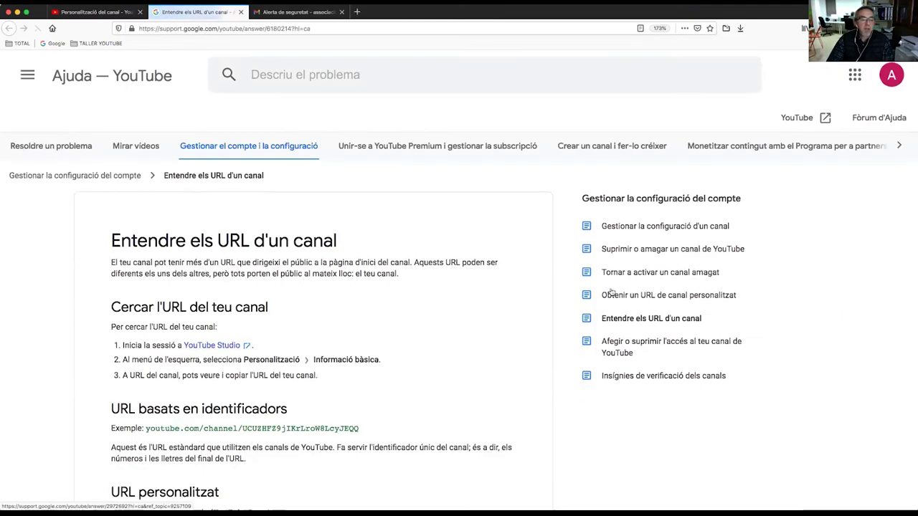
pyautogui.scroll(-1, 452, 366)
pyautogui.scroll(-4, 452, 366)
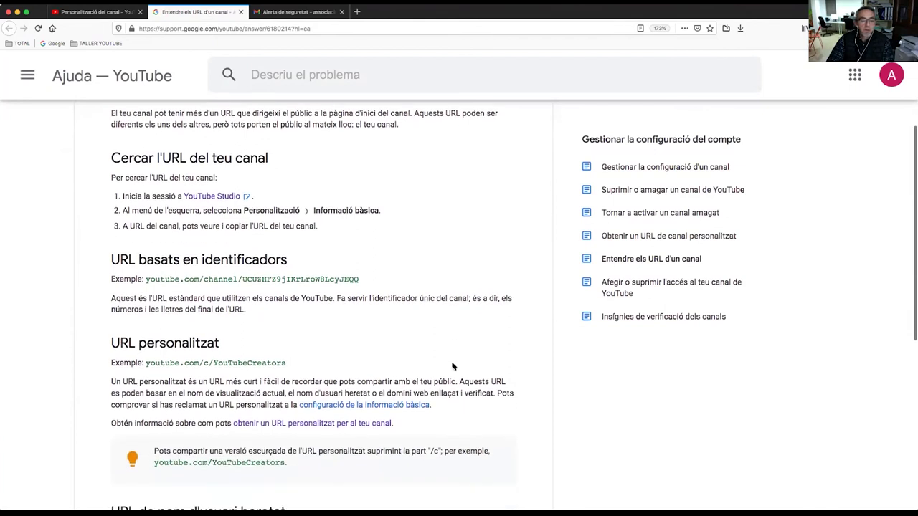
pyautogui.scroll(-6, 452, 367)
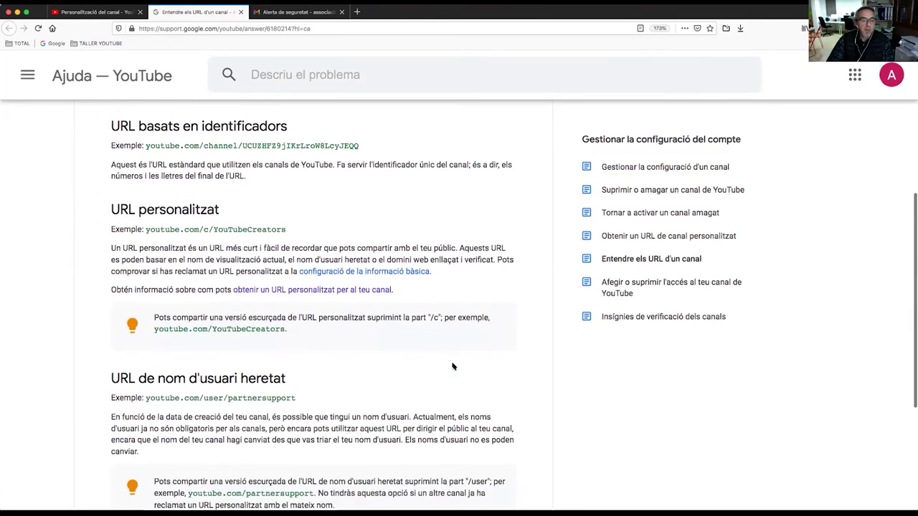
pyautogui.scroll(7, 452, 363)
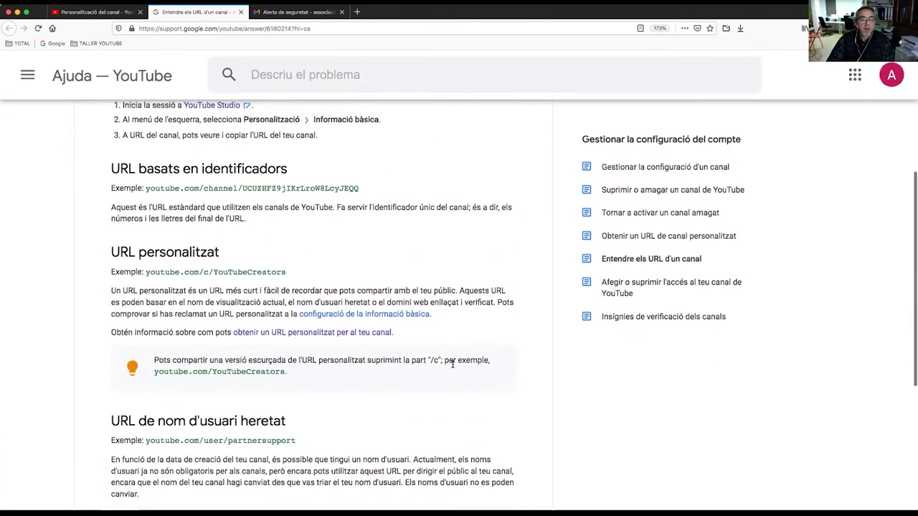
pyautogui.scroll(3, 452, 366)
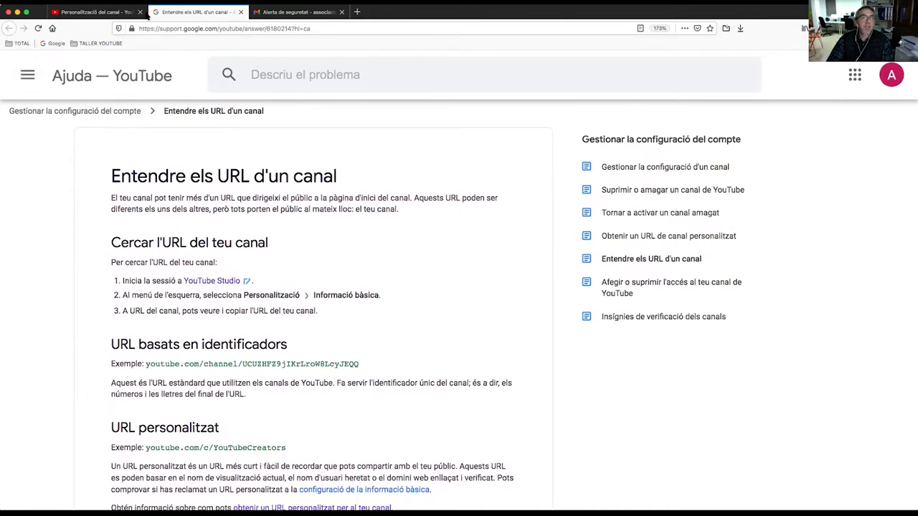
pyautogui.click(119, 12)
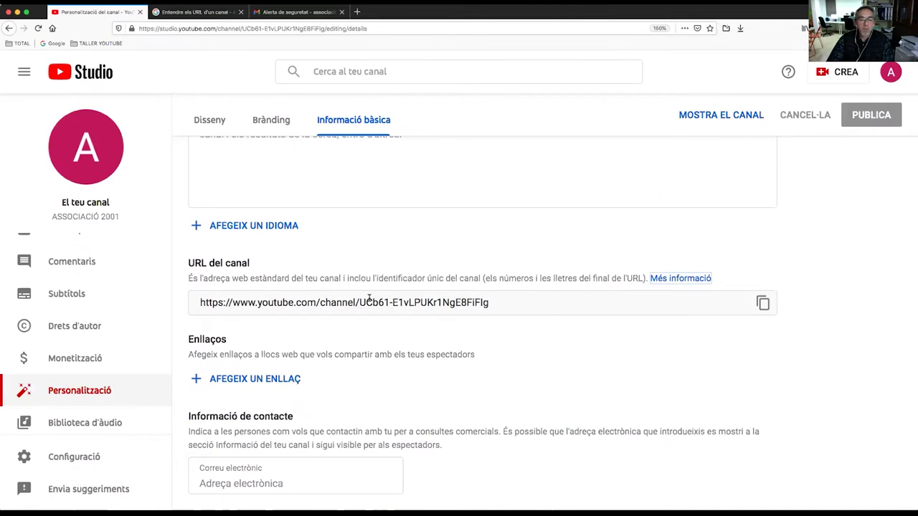
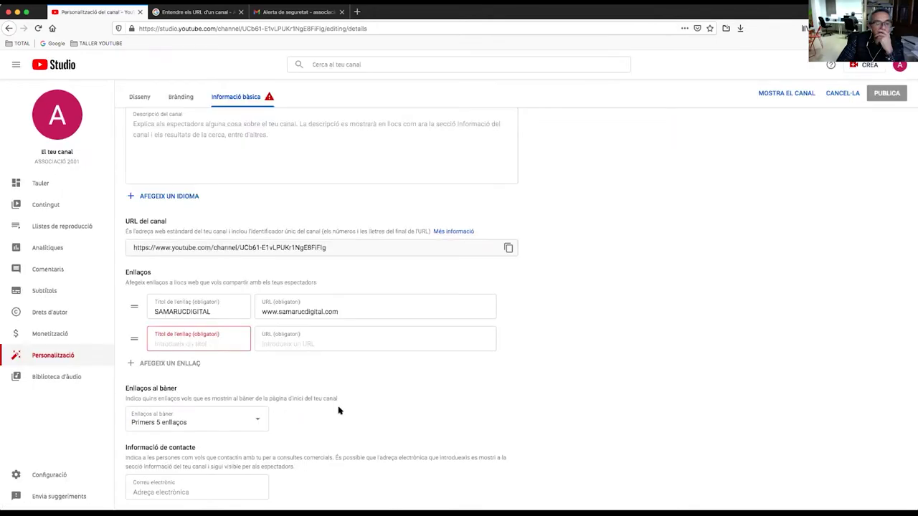
# Stay on the channel editor to keep unsaved edits instead of leaving for the audio library.
pyautogui.click(70, 378)
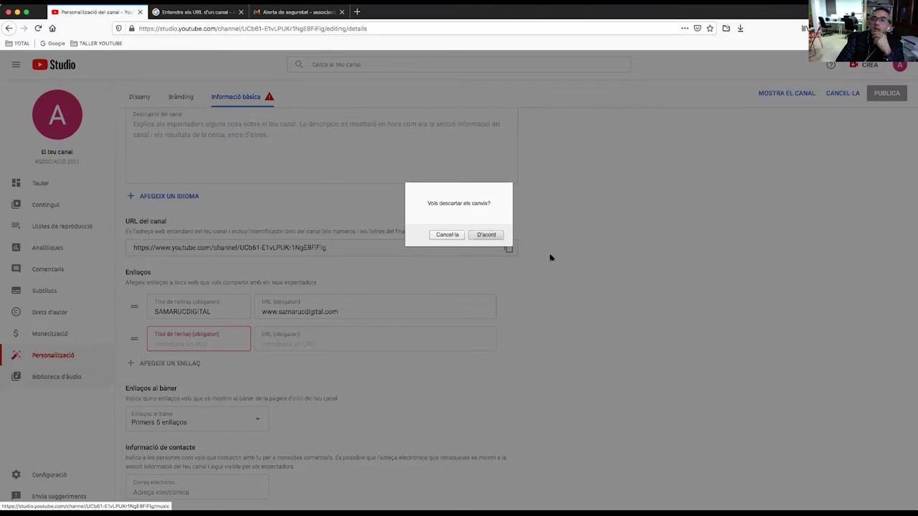
pyautogui.click(440, 236)
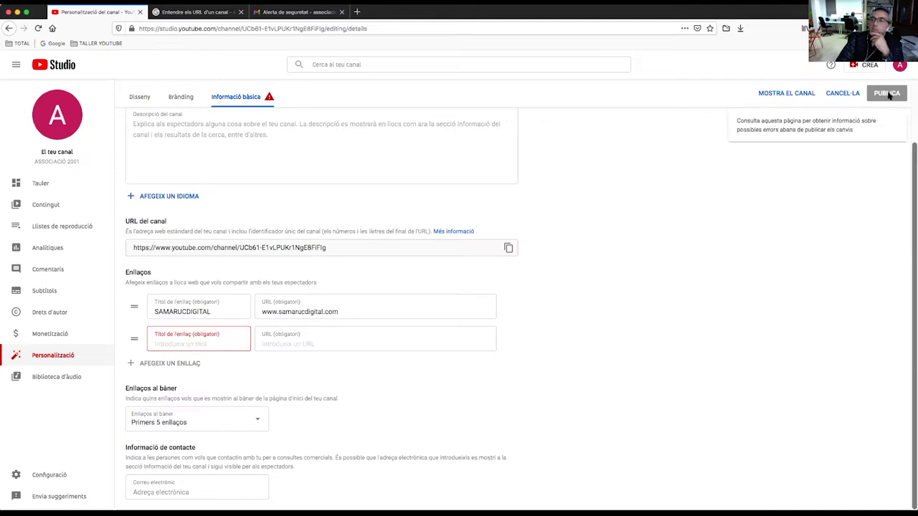
pyautogui.scroll(2, 684, 228)
pyautogui.scroll(-2, 684, 228)
pyautogui.scroll(2, 684, 228)
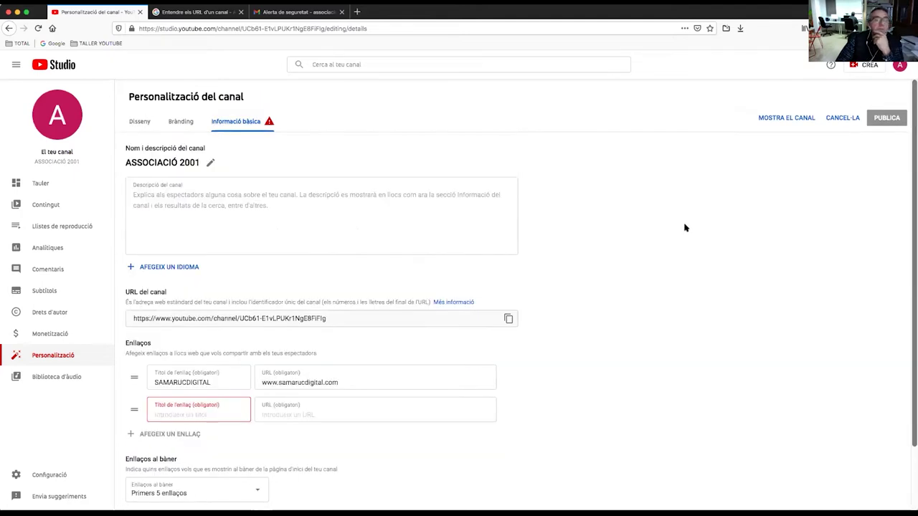
pyautogui.scroll(-2, 684, 228)
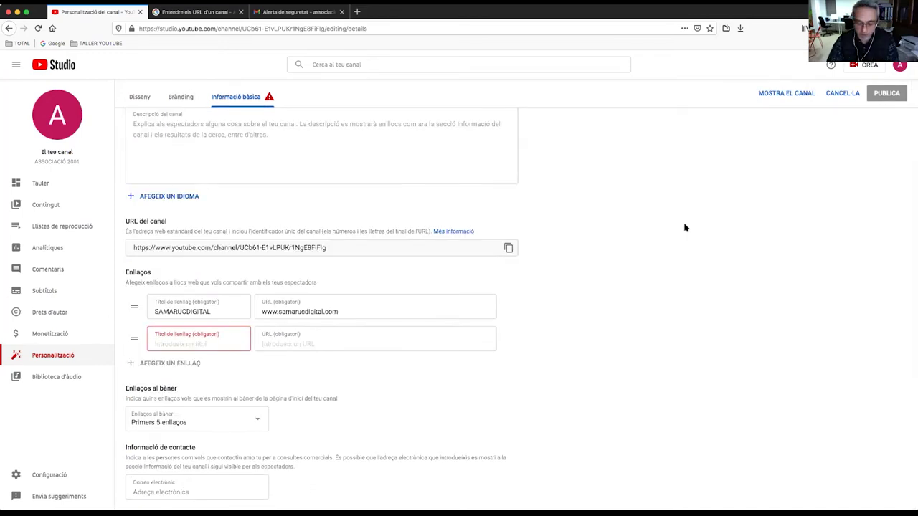
pyautogui.press('super+plus')
pyautogui.press('super+plus')
pyautogui.press('super+plus')
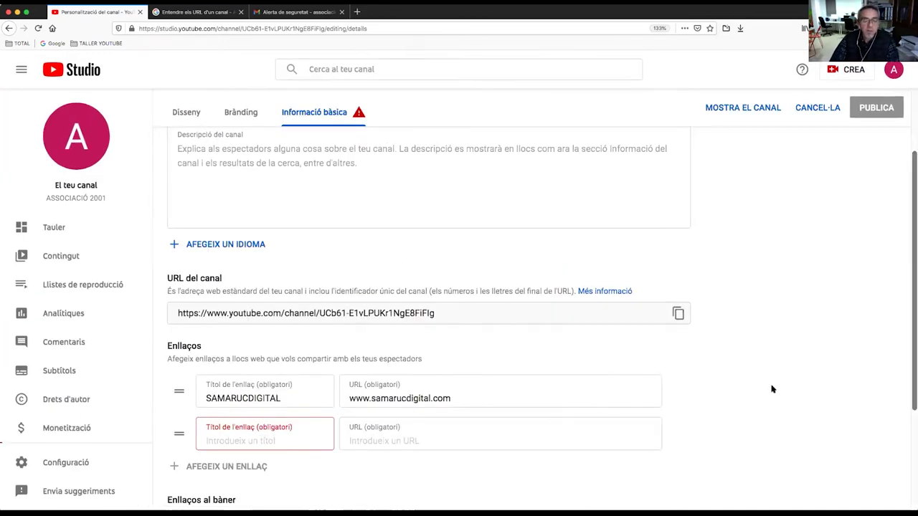
# Delete the SAMARUCDIGITAL link, check the Informació bàsica warning, and open the public channel page.
pyautogui.scroll(-4, 774, 384)
pyautogui.scroll(1, 784, 375)
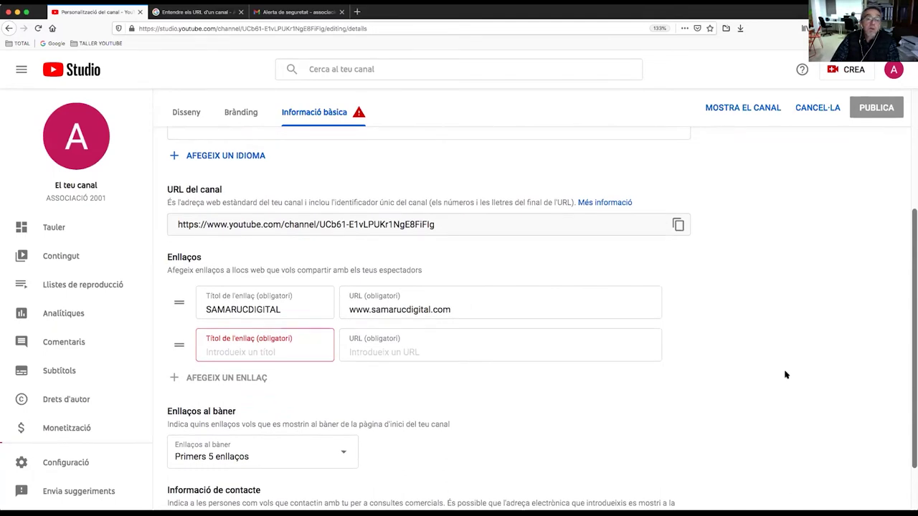
pyautogui.scroll(2, 784, 375)
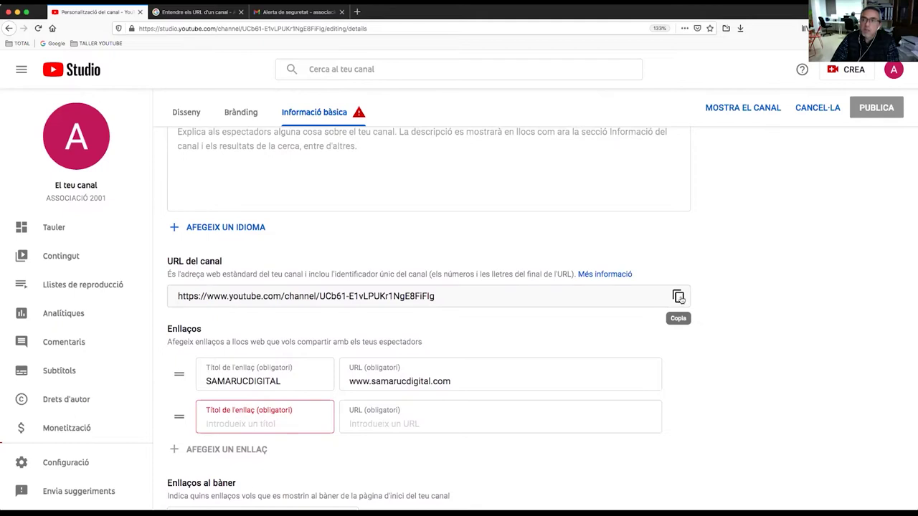
pyautogui.scroll(-4, 782, 269)
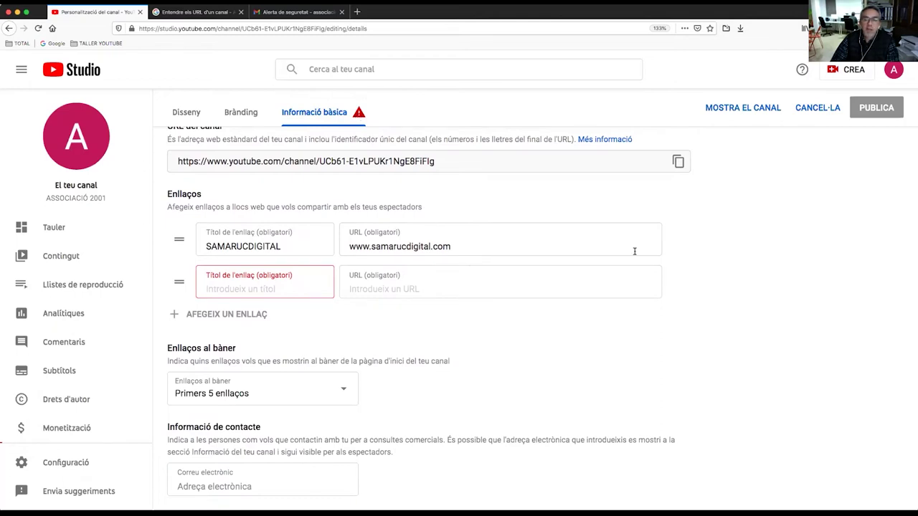
pyautogui.moveTo(673, 251)
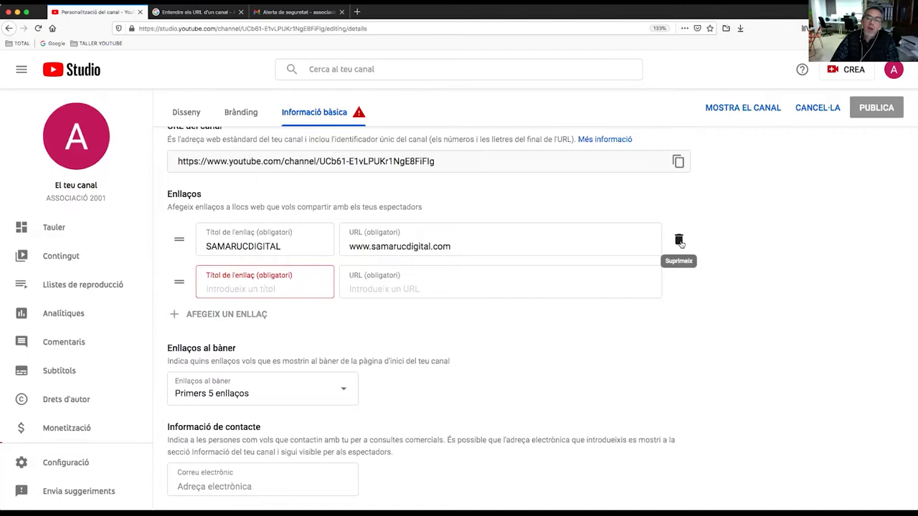
pyautogui.click(679, 242)
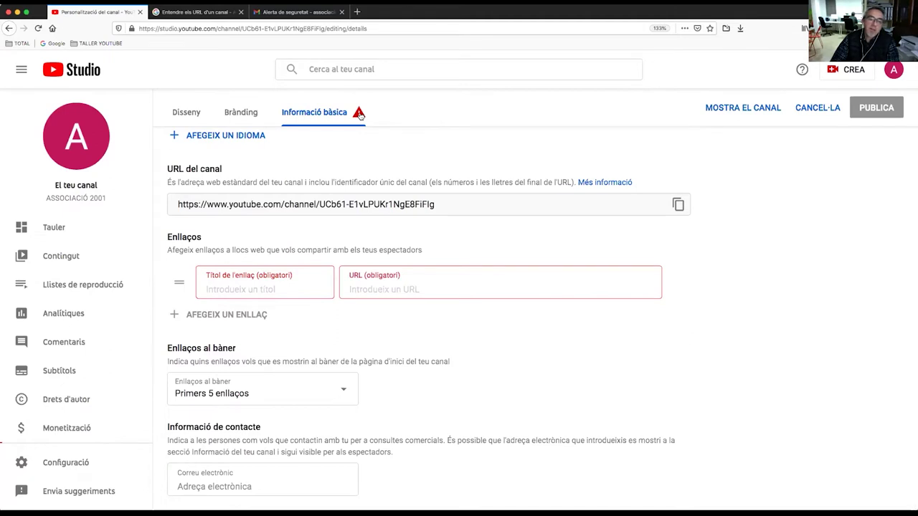
pyautogui.click(358, 114)
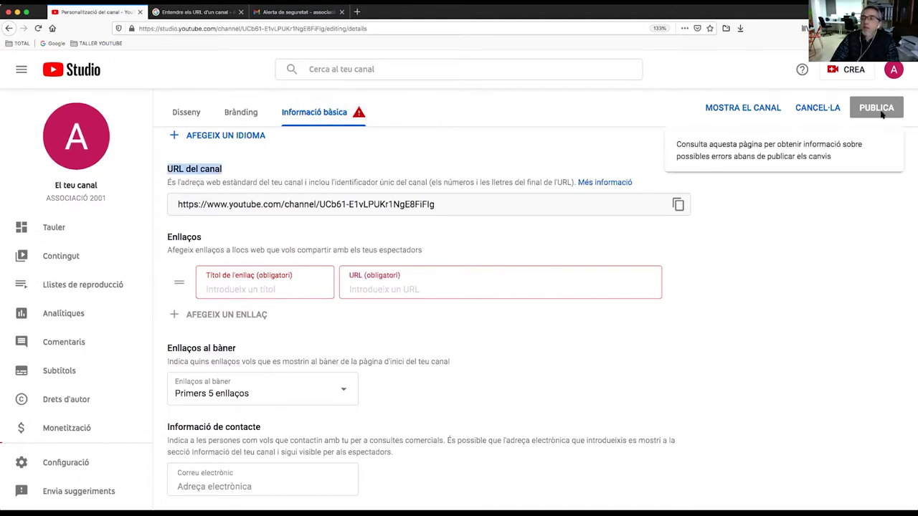
pyautogui.click(750, 109)
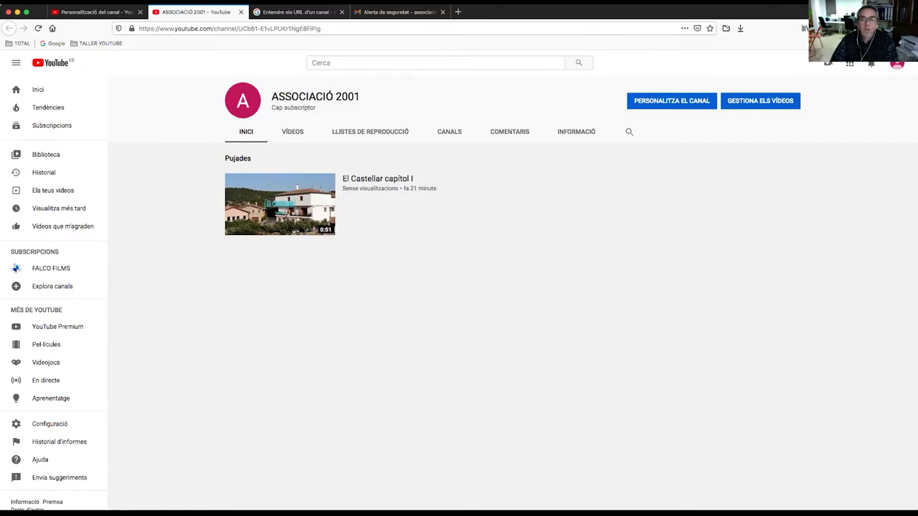
# Adjust page zoom and open the El Castellar capítol I video from the ASSOCIACIÓ 2001 channel.
pyautogui.press('super+plus')
pyautogui.press('super+plus')
pyautogui.press('super+plus')
pyautogui.press('super+plus')
pyautogui.press('super+plus')
pyautogui.press('super+plus')
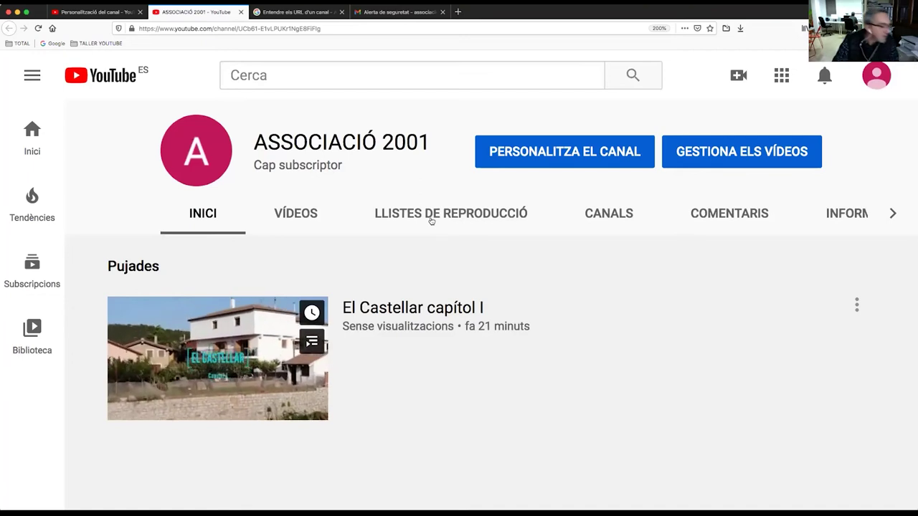
pyautogui.press('super+plus')
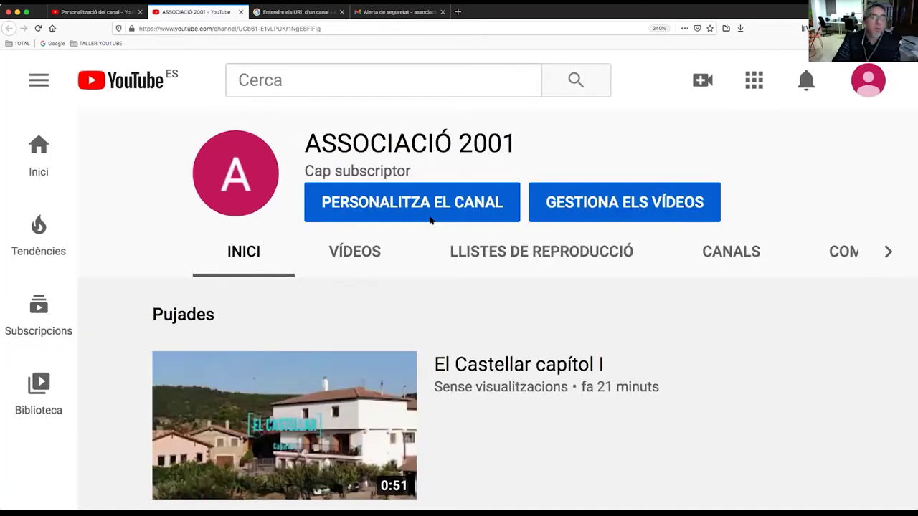
pyautogui.press('super+minus')
pyautogui.press('super+minus')
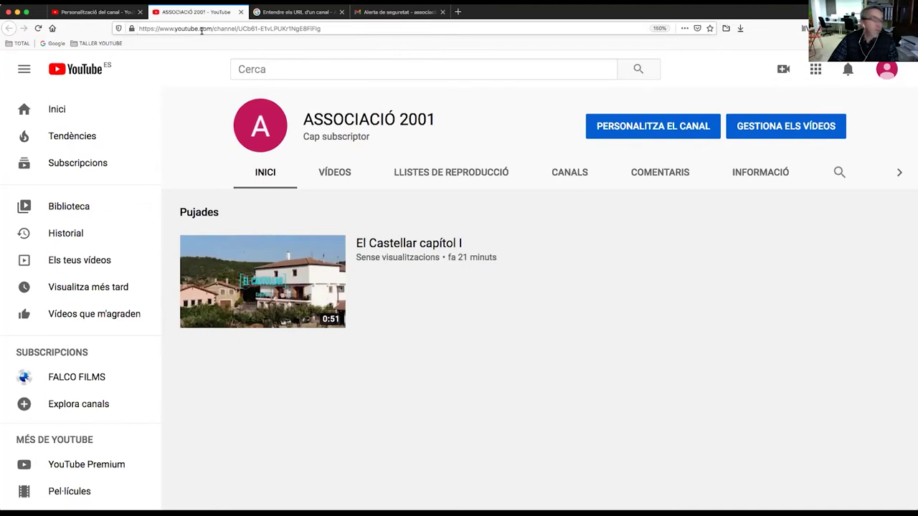
pyautogui.click(328, 29)
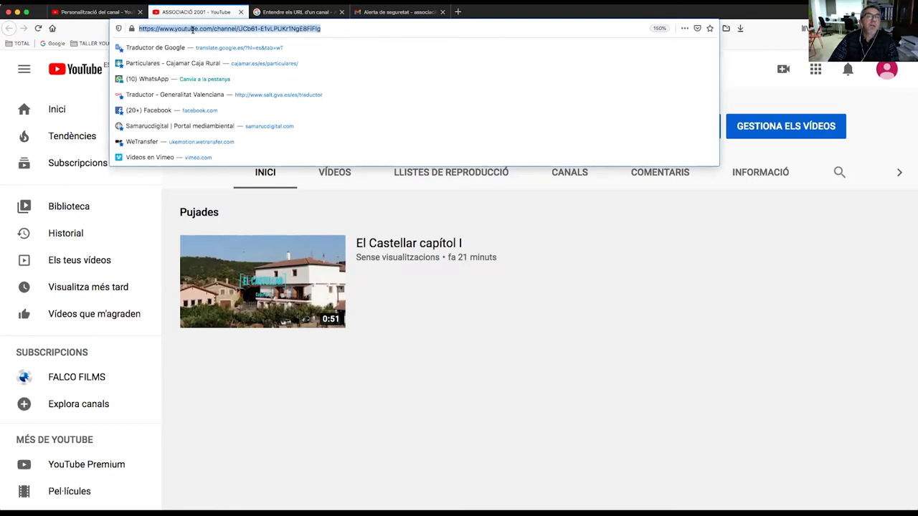
pyautogui.click(433, 341)
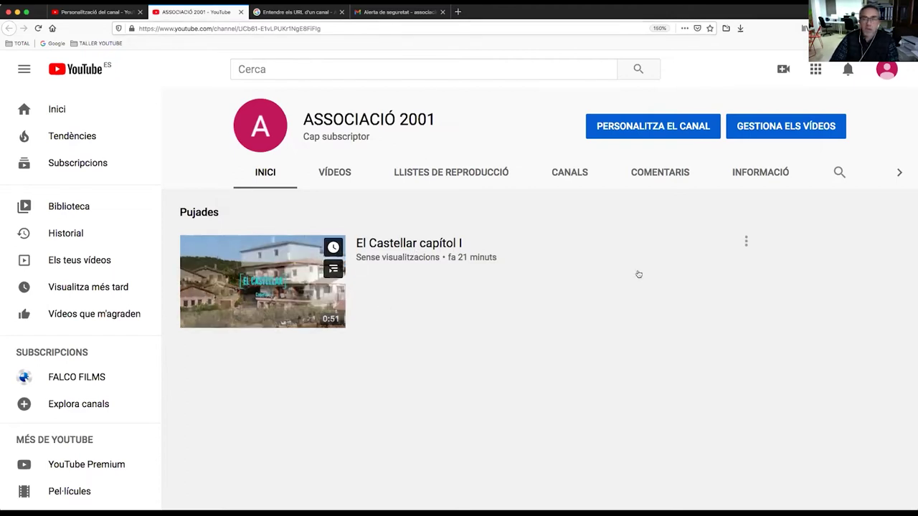
pyautogui.click(887, 72)
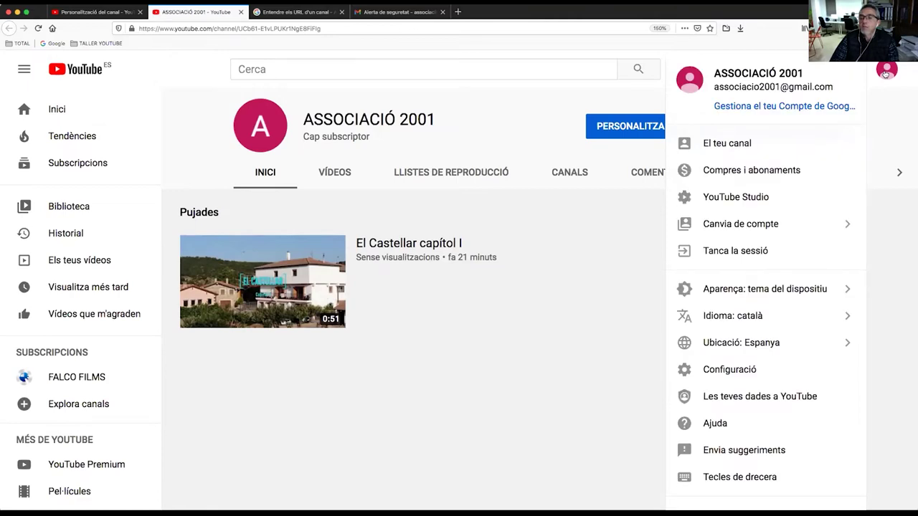
pyautogui.click(301, 297)
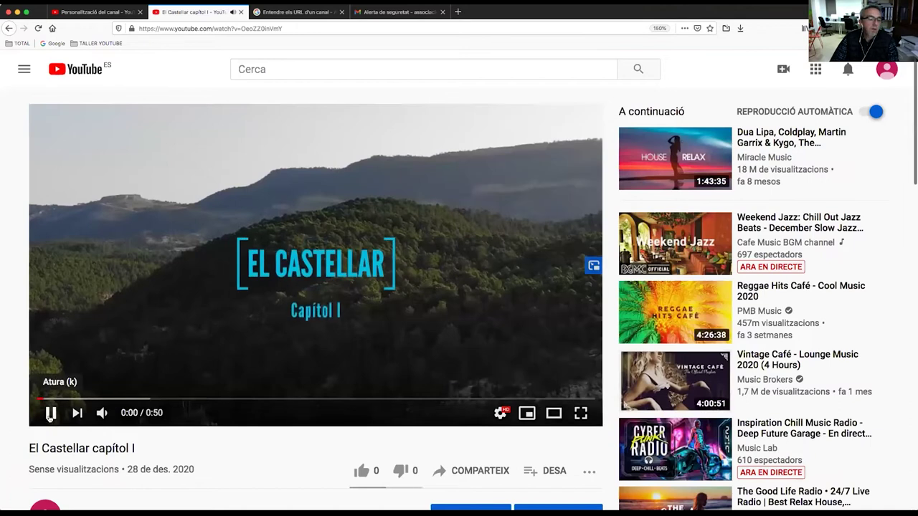
pyautogui.click(50, 412)
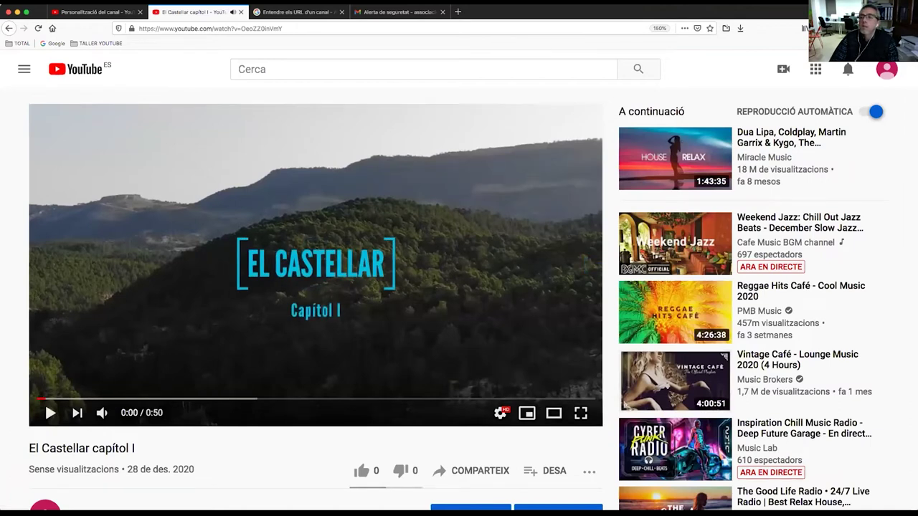
pyautogui.click(887, 70)
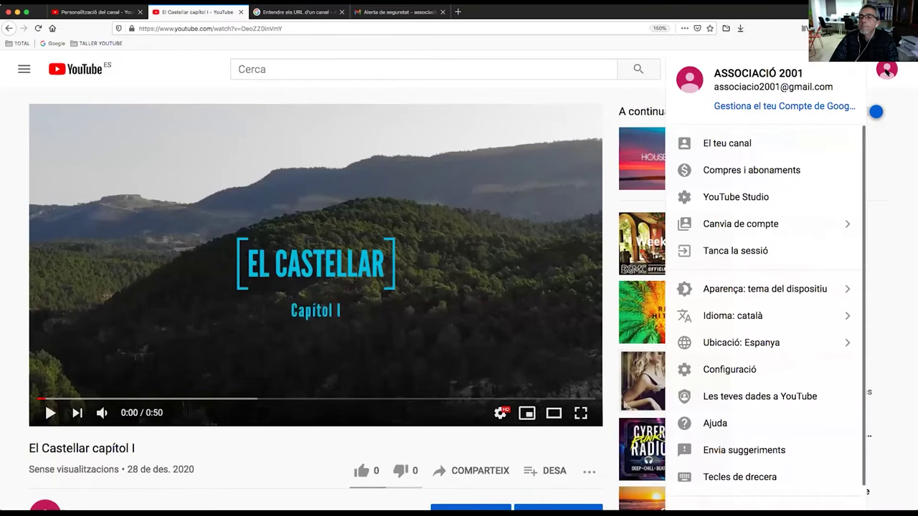
pyautogui.click(741, 148)
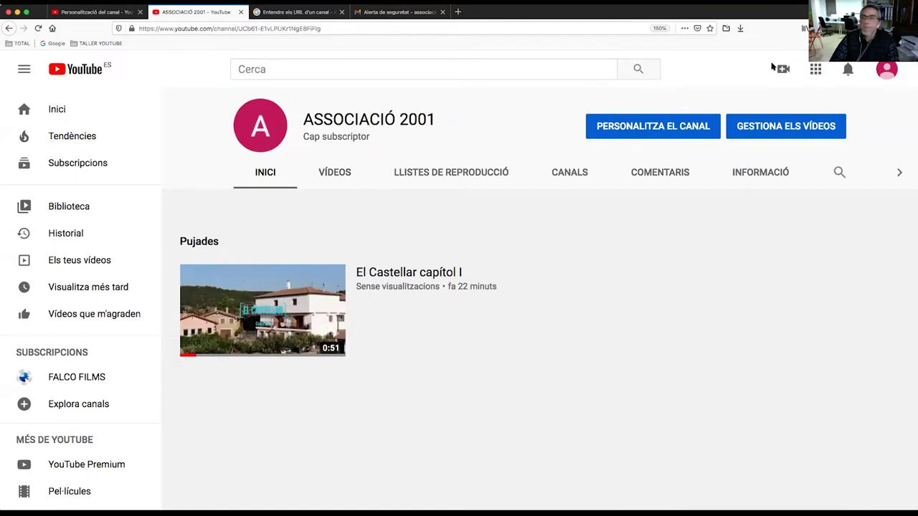
pyautogui.click(889, 72)
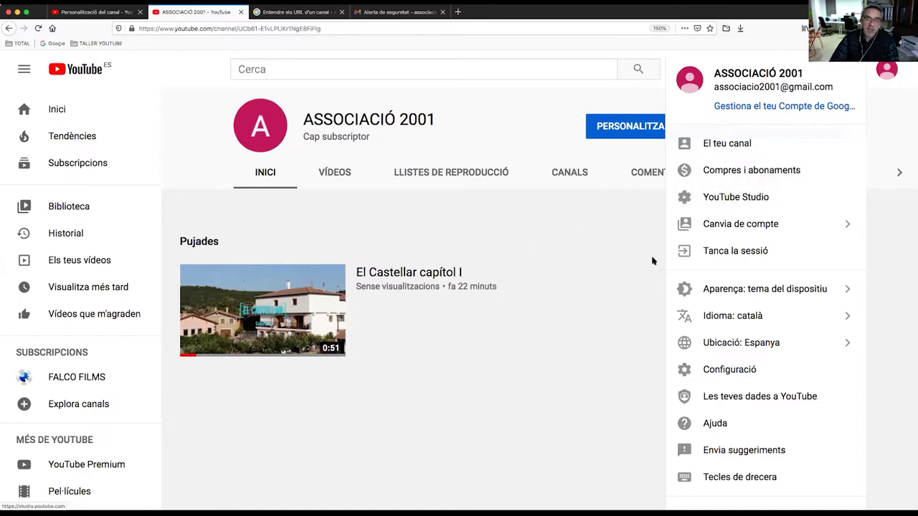
pyautogui.click(594, 262)
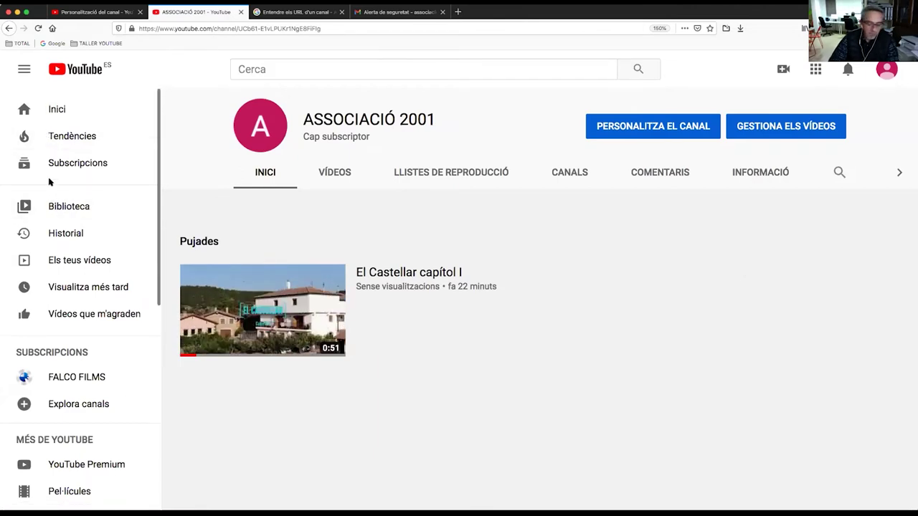
pyautogui.press('super+plus')
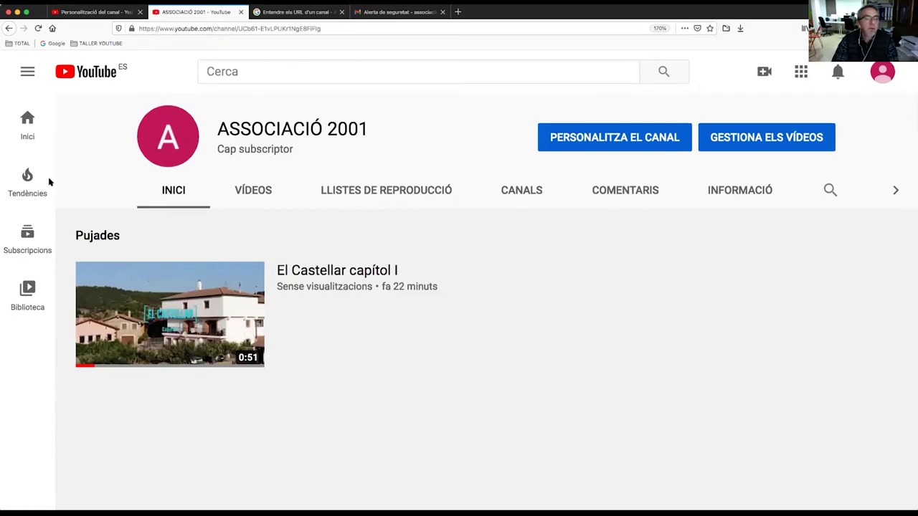
pyautogui.click(9, 29)
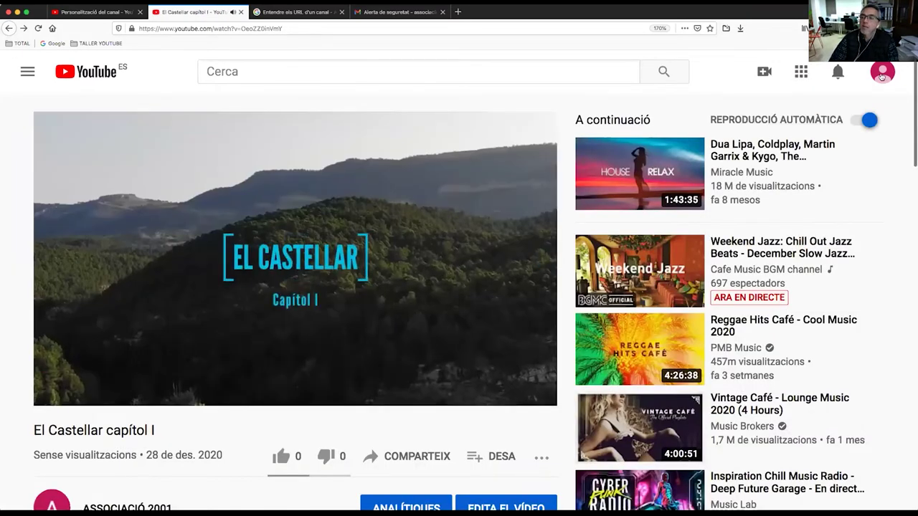
# Reset zoom, go to the ASSOCIACIÓ 2001 page via 'El teu canal', and enlarge it to 133%.
pyautogui.click(883, 73)
pyautogui.click(16, 165)
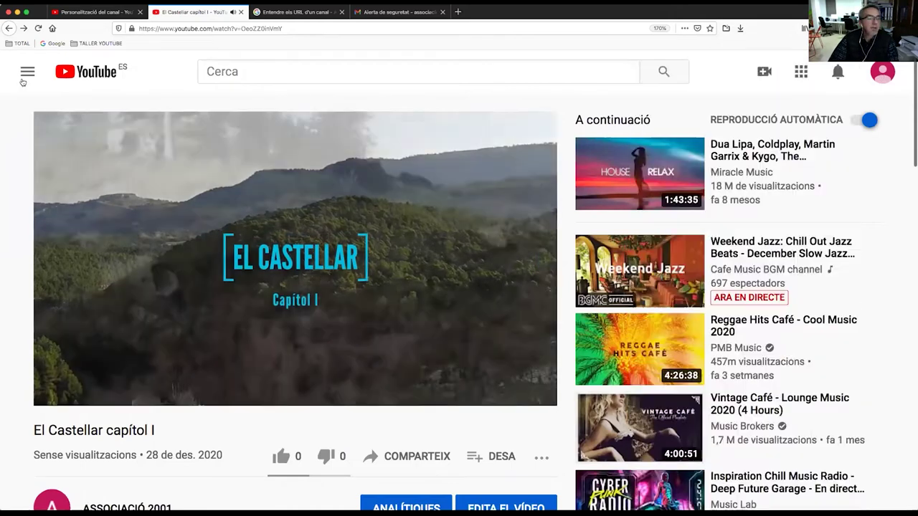
pyautogui.press('super+0')
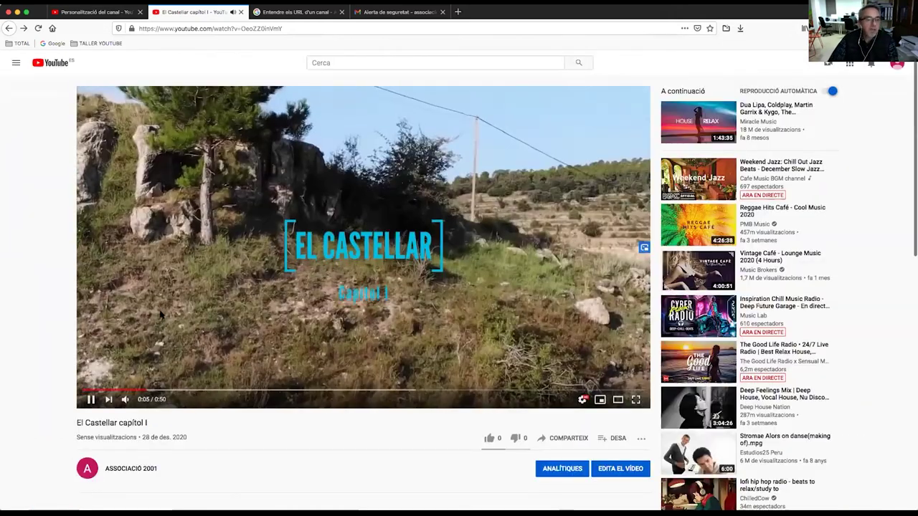
pyautogui.click(896, 64)
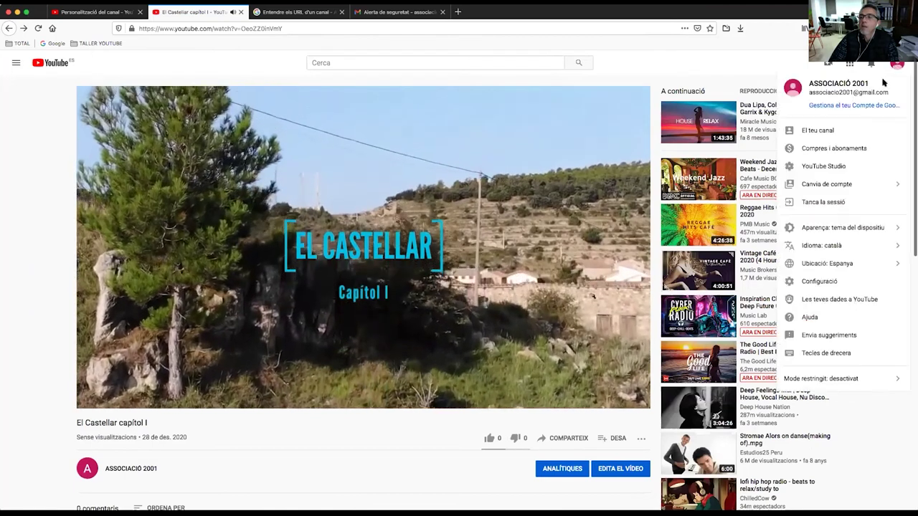
pyautogui.click(820, 130)
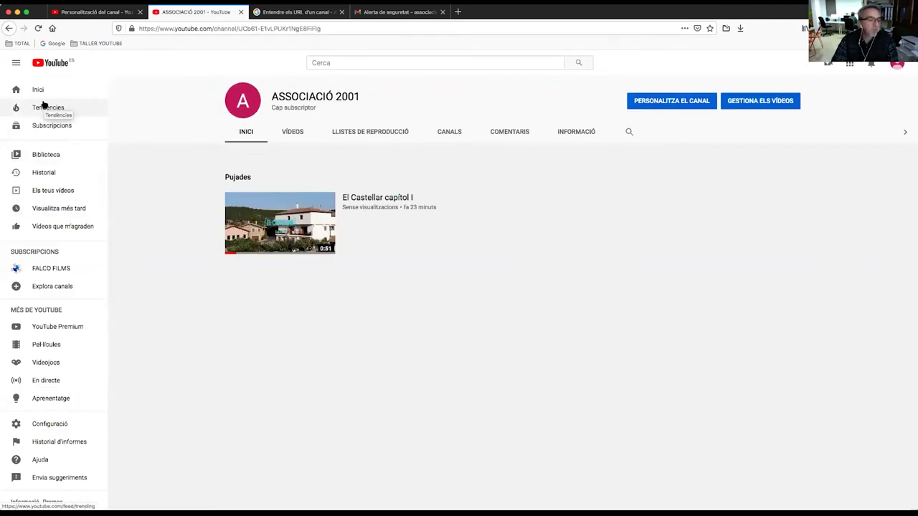
pyautogui.press('super+plus')
pyautogui.press('super+plus')
pyautogui.press('super+plus')
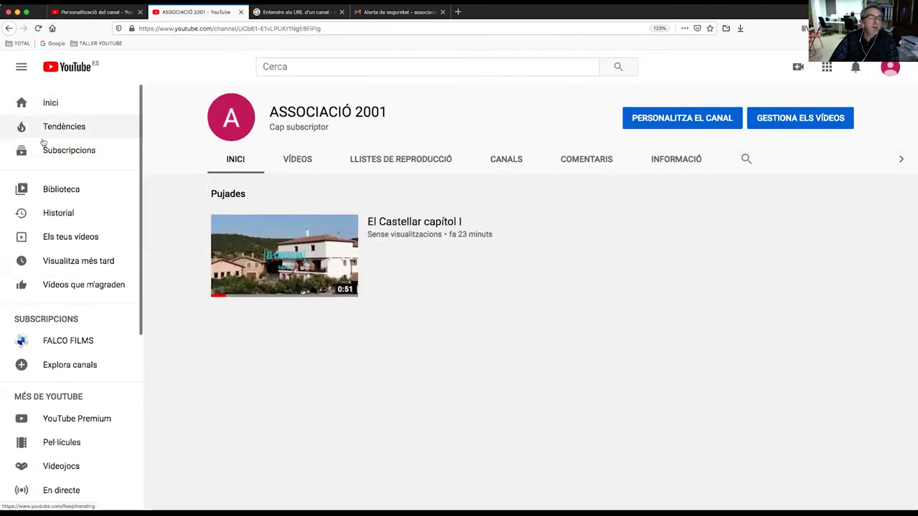
pyautogui.moveTo(140, 277); pyautogui.dragTo(137, 141)
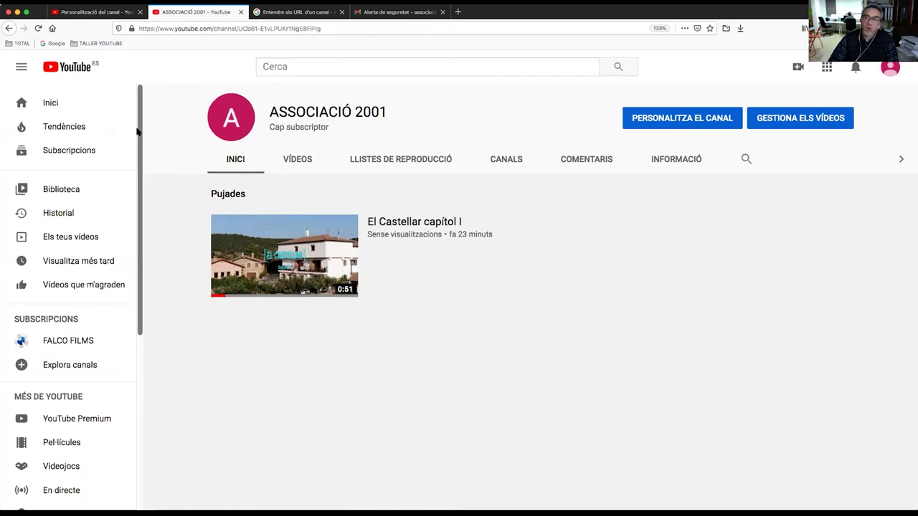
pyautogui.moveTo(136, 208); pyautogui.dragTo(133, 127)
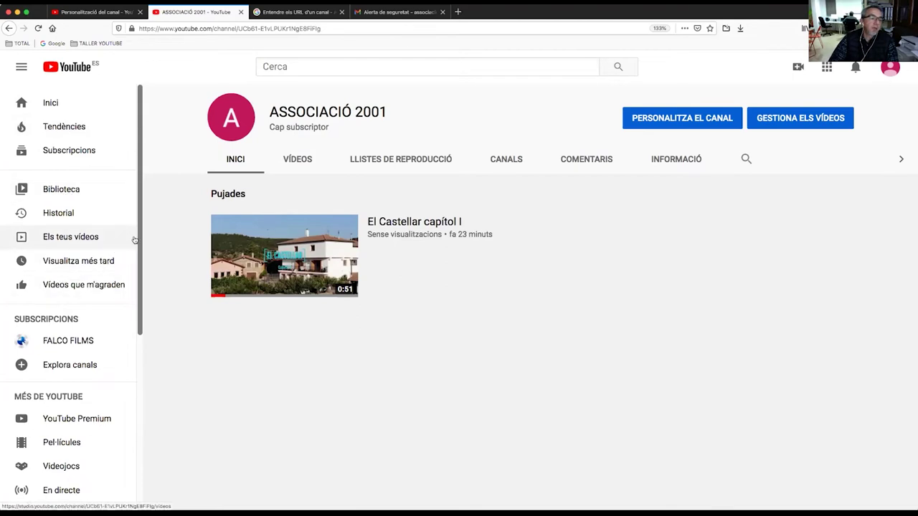
# Scroll the sidebar and open the account menu from the top-right avatar.
pyautogui.moveTo(142, 246); pyautogui.dragTo(140, 383)
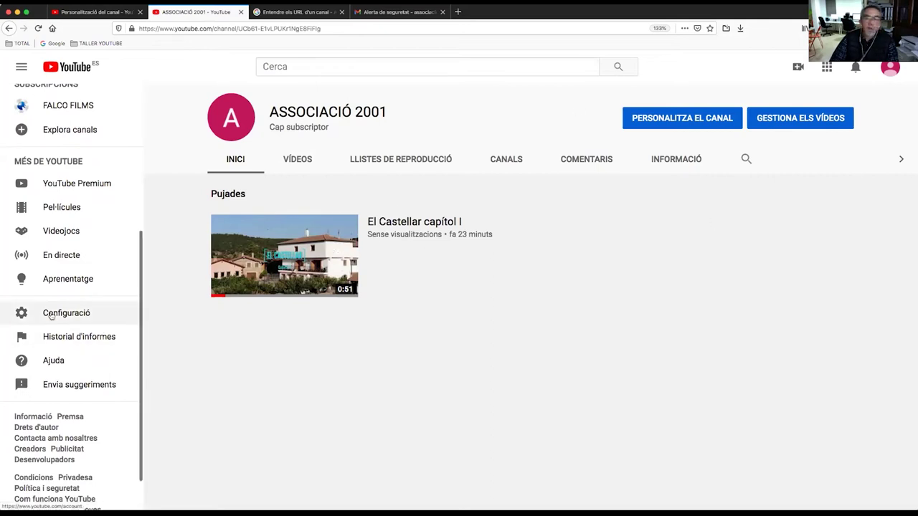
pyautogui.moveTo(294, 246)
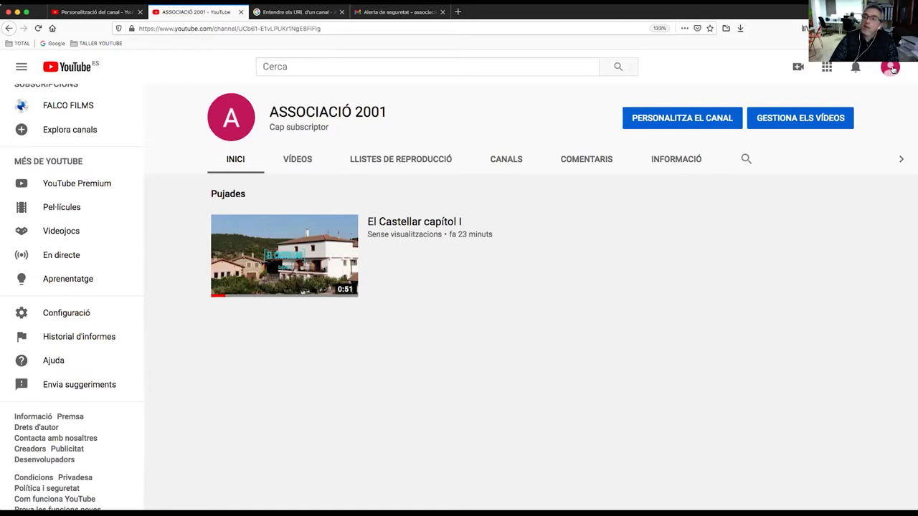
pyautogui.click(890, 67)
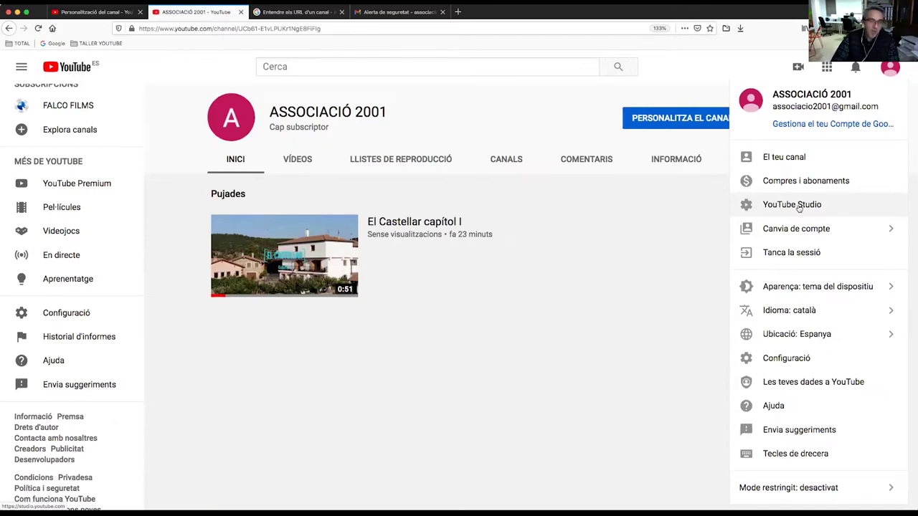
# Open YouTube Studio for ASSOCIACIÓ 2001, then return to its public page via 'El teu canal'.
pyautogui.click(799, 205)
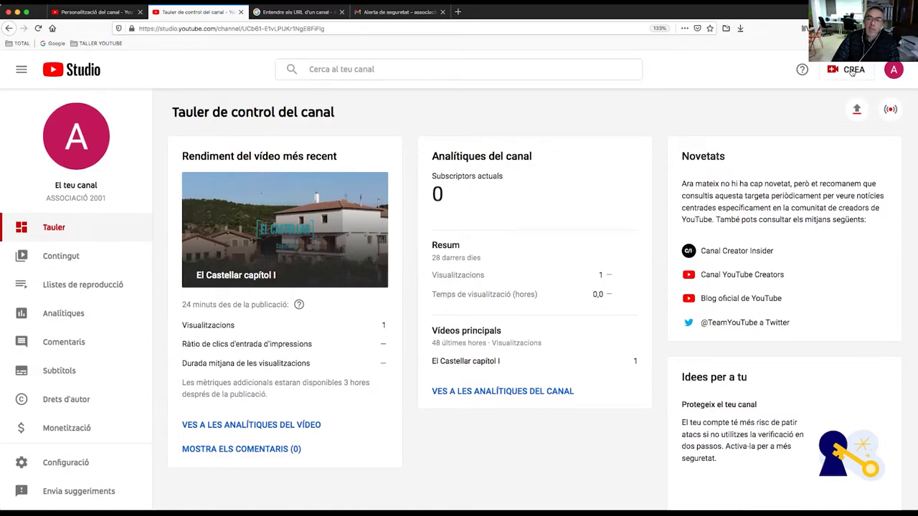
pyautogui.click(893, 70)
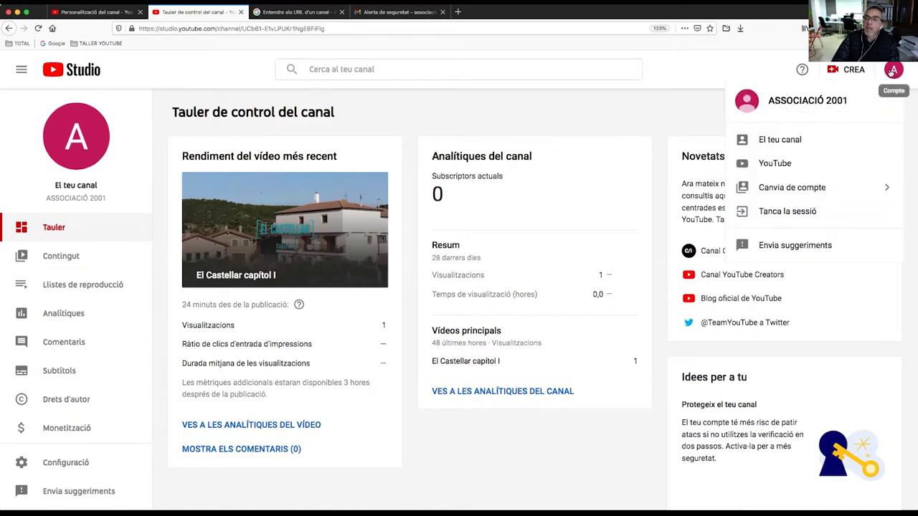
pyautogui.click(792, 140)
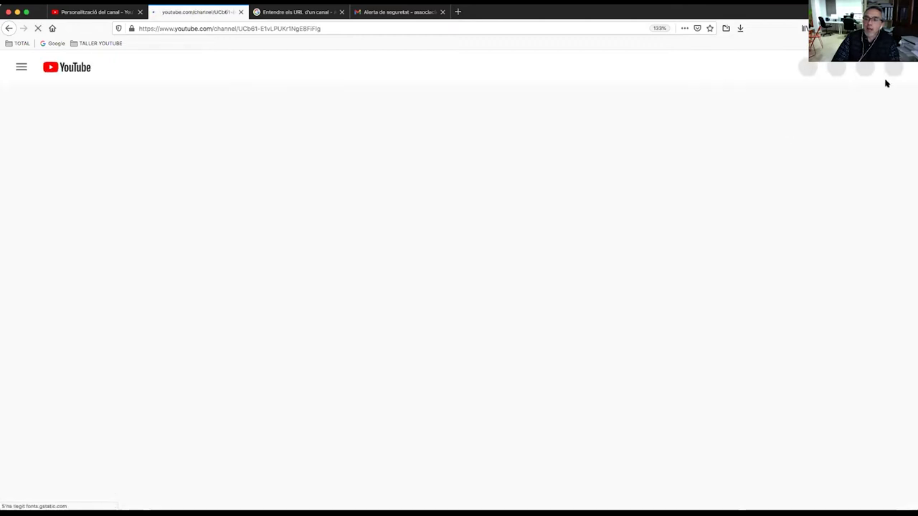
# Start a new video upload via Crea > 'Penja un vídeo' for ASSOCIACIÓ 2001.
pyautogui.click(894, 69)
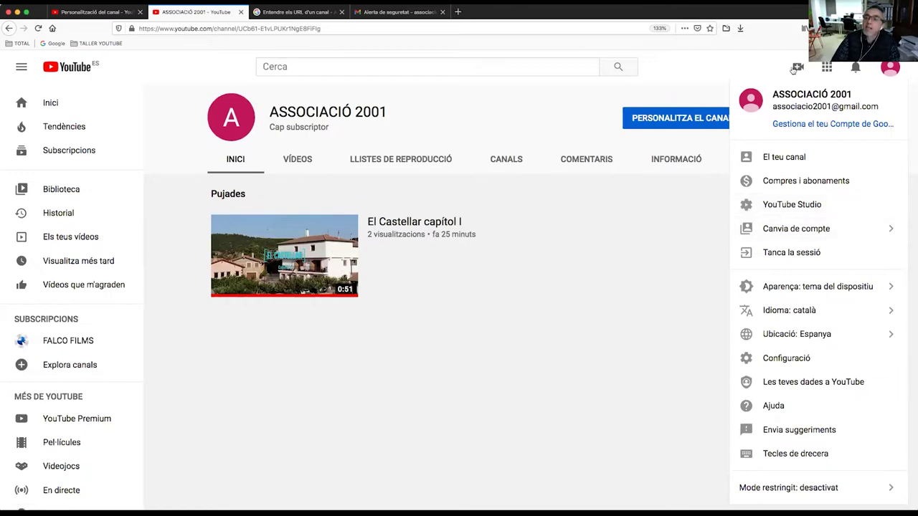
pyautogui.click(801, 55)
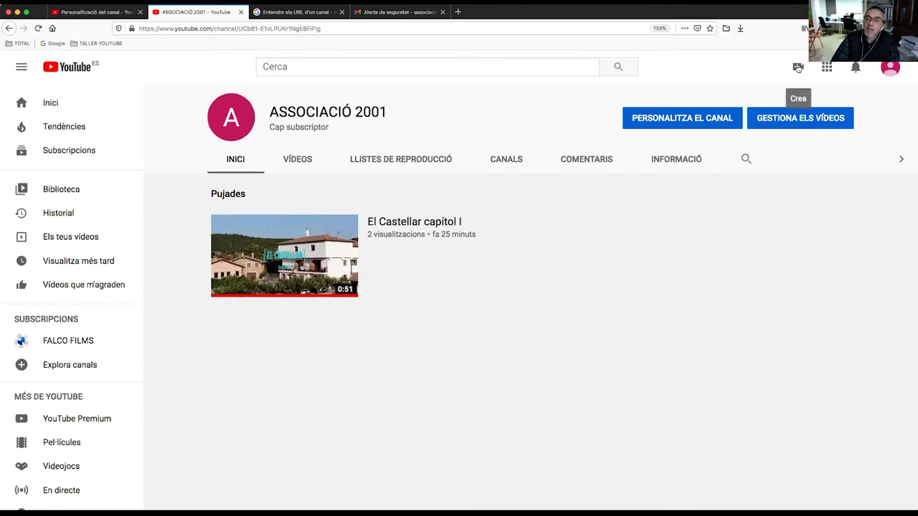
pyautogui.click(799, 67)
pyautogui.click(828, 97)
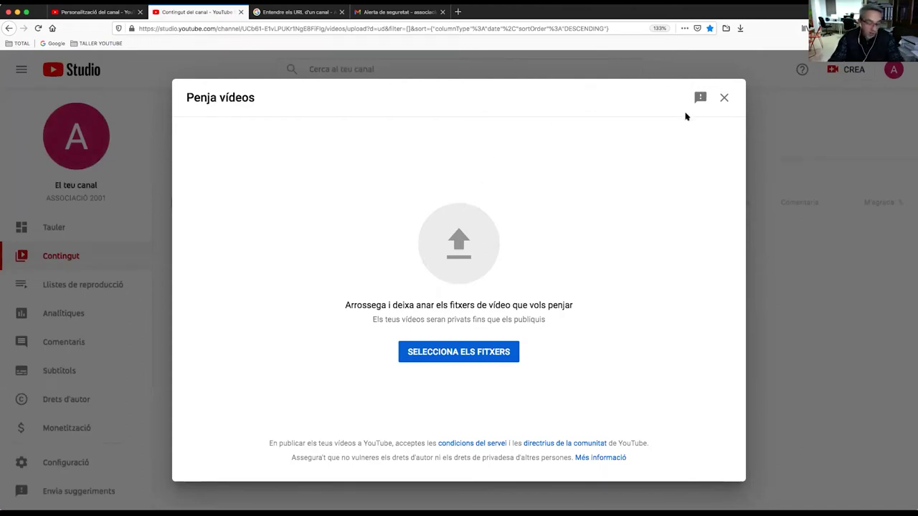
# Close the 'Penja vídeos' dialog without uploading and scroll the Contingut page.
pyautogui.click(724, 99)
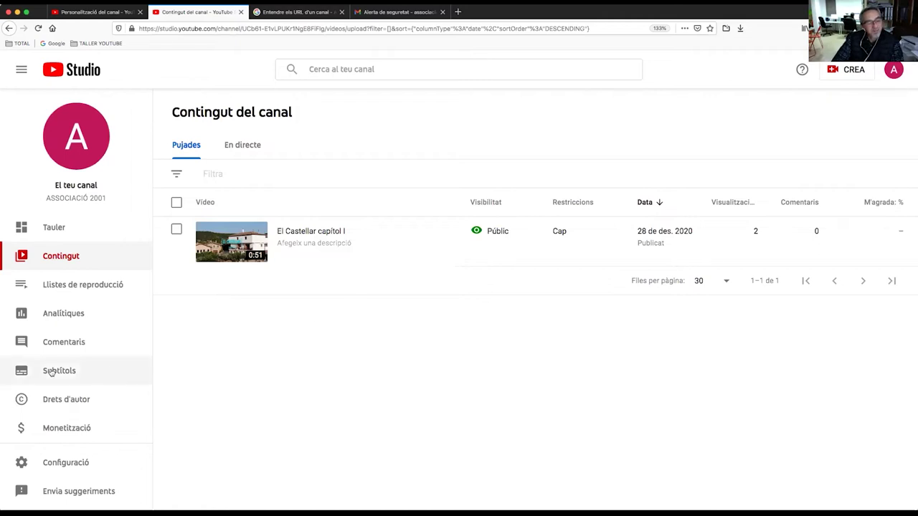
pyautogui.scroll(-1, 122, 372)
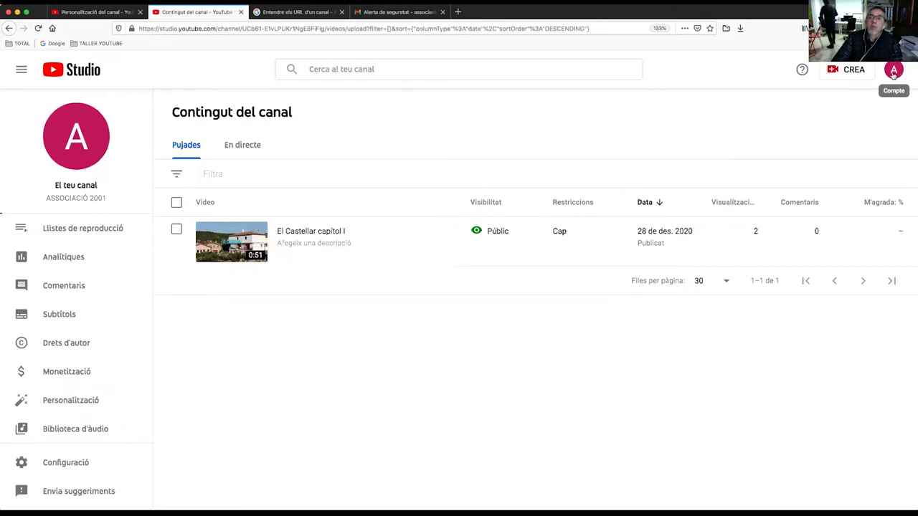
# Zoom the page to 200% and choose 'Canvia de compte' from the account menu.
pyautogui.click(893, 72)
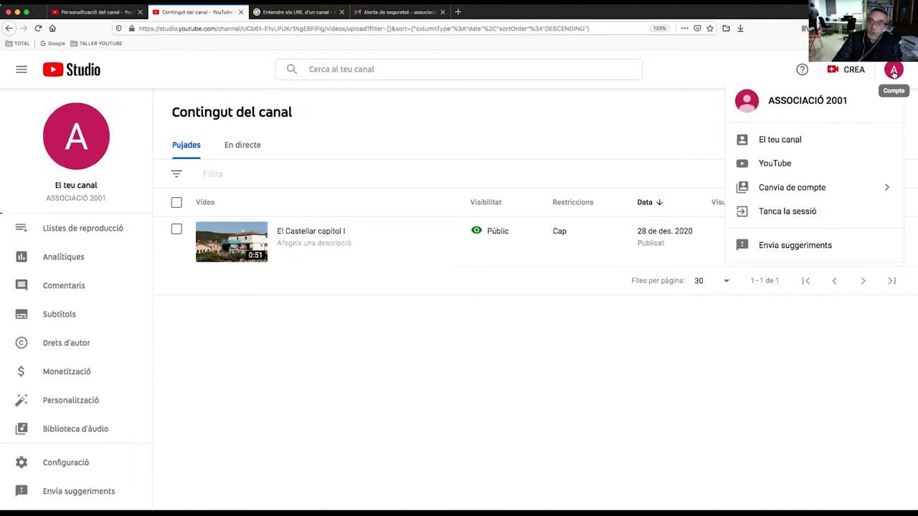
pyautogui.press('super+plus')
pyautogui.press('super+plus')
pyautogui.press('super+plus')
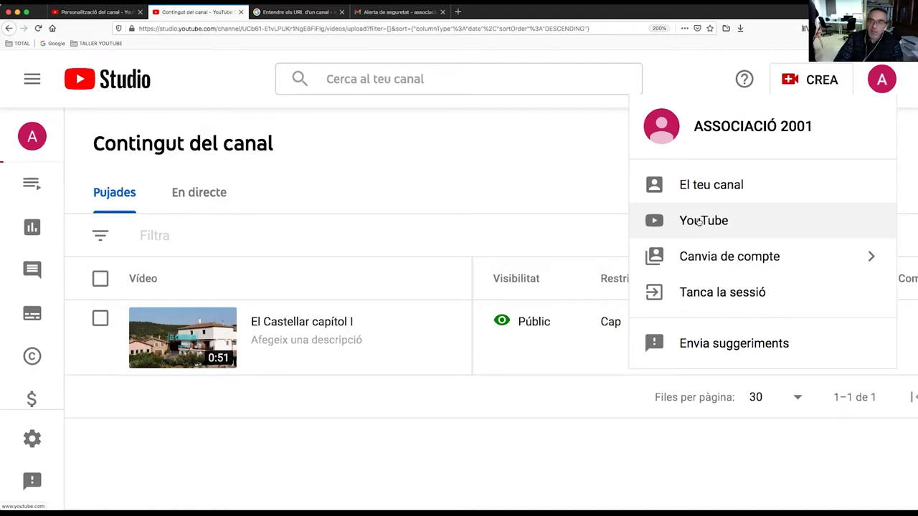
pyautogui.click(715, 257)
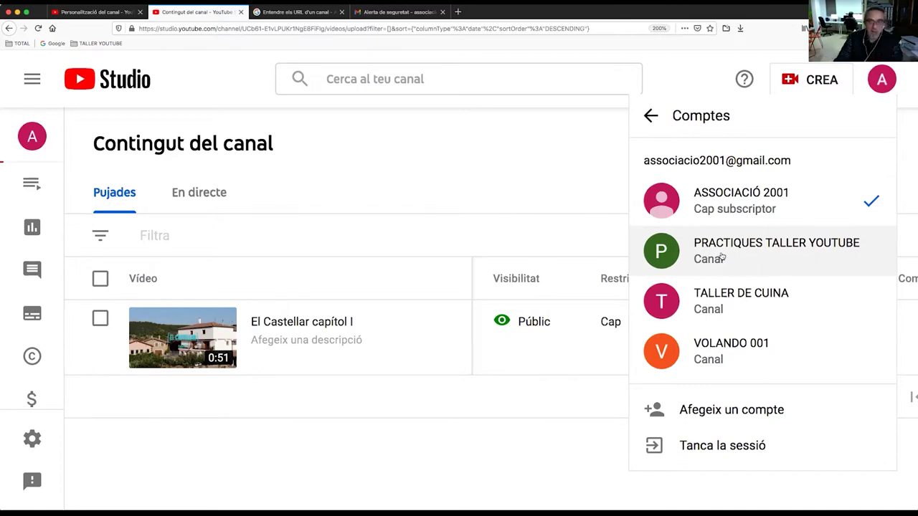
# Switch to PRACTIQUES TALLER YOUTUBE and show its Contingut page with both El Castellar videos.
pyautogui.click(754, 246)
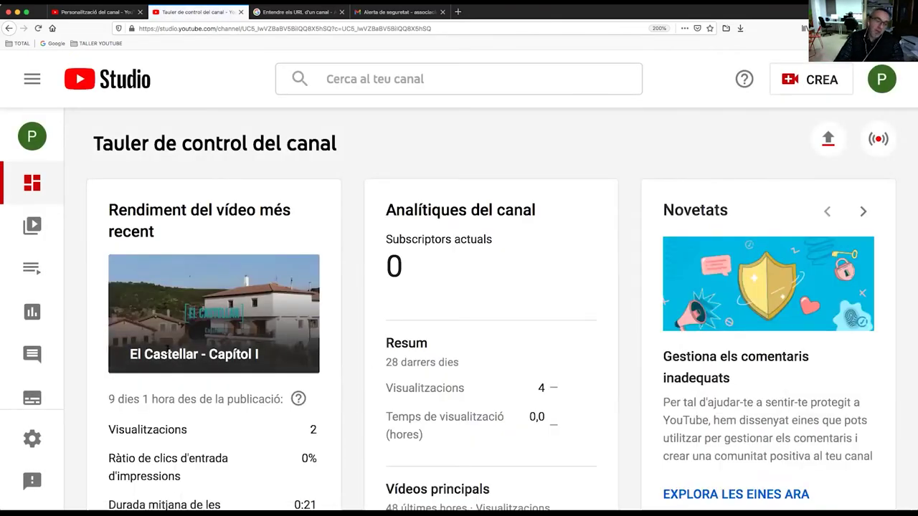
pyautogui.click(38, 225)
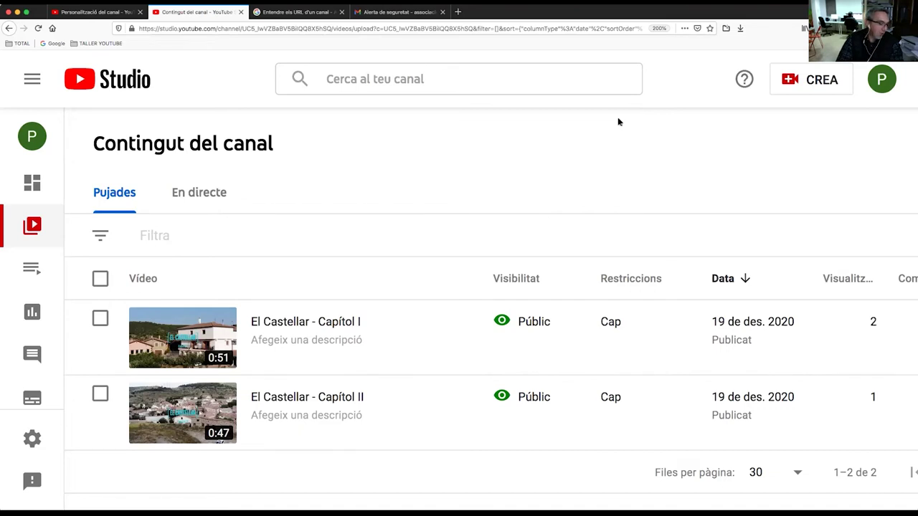
# Dismiss the account menus without switching, then open PRACTIQUES TALLER YOUTUBE's public page in a new tab.
pyautogui.click(881, 82)
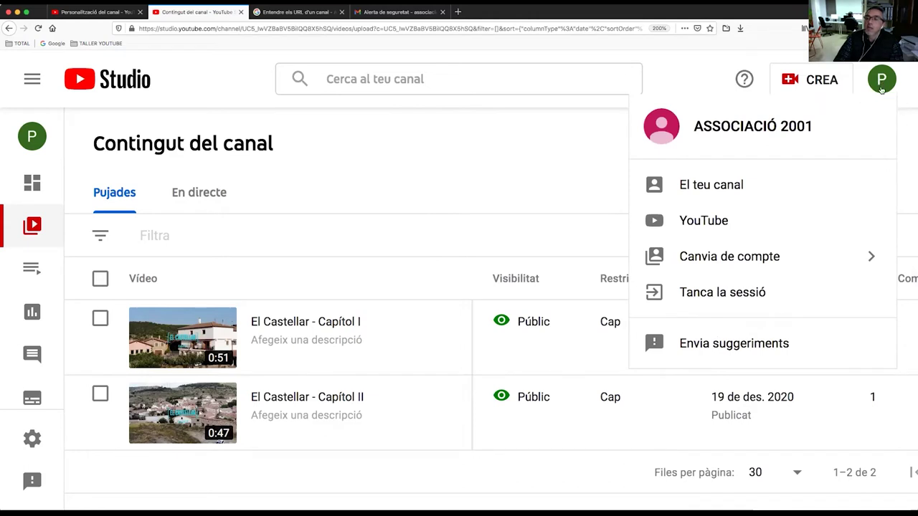
pyautogui.click(764, 260)
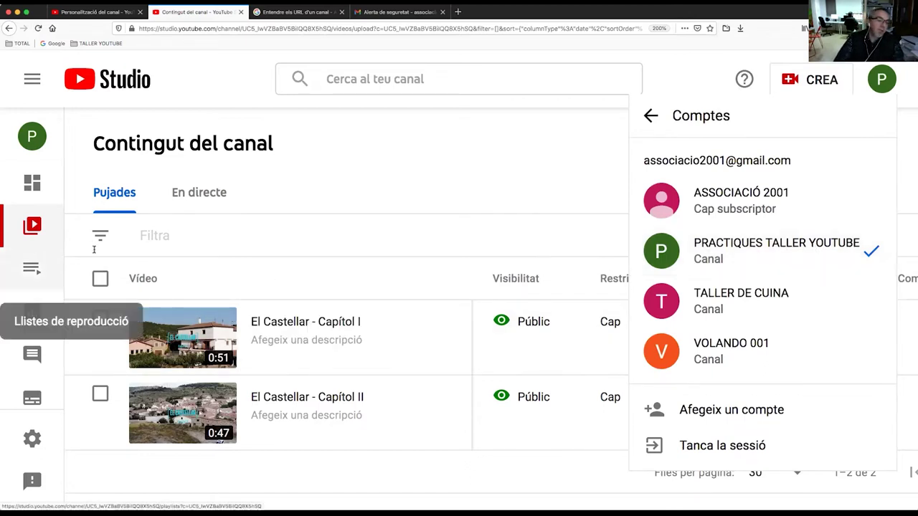
pyautogui.click(380, 171)
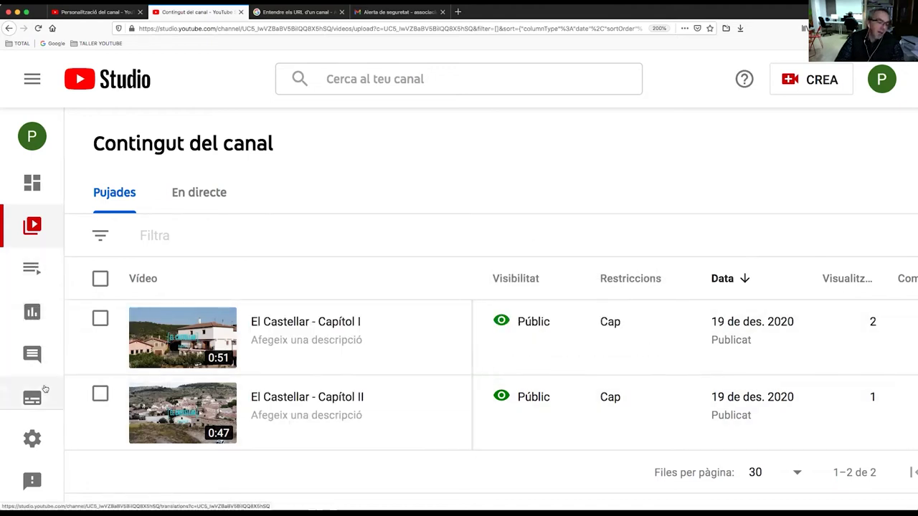
pyautogui.click(885, 80)
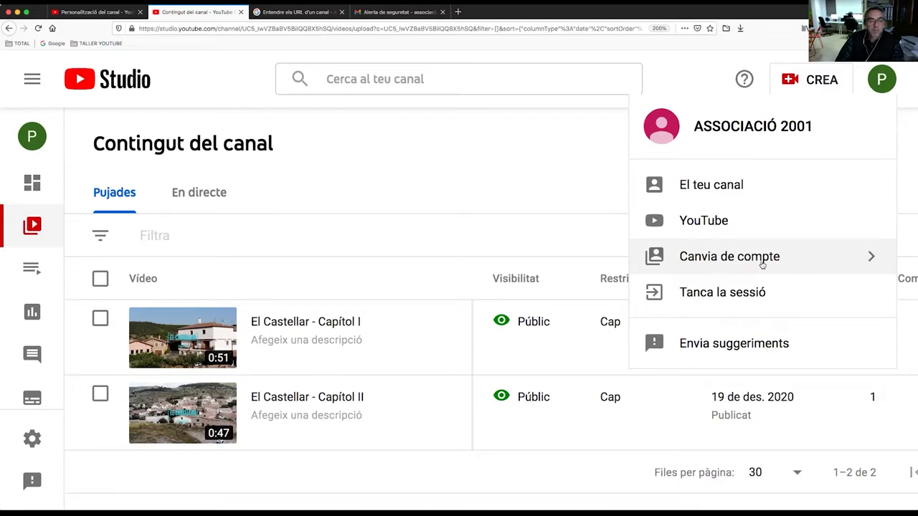
pyautogui.click(534, 196)
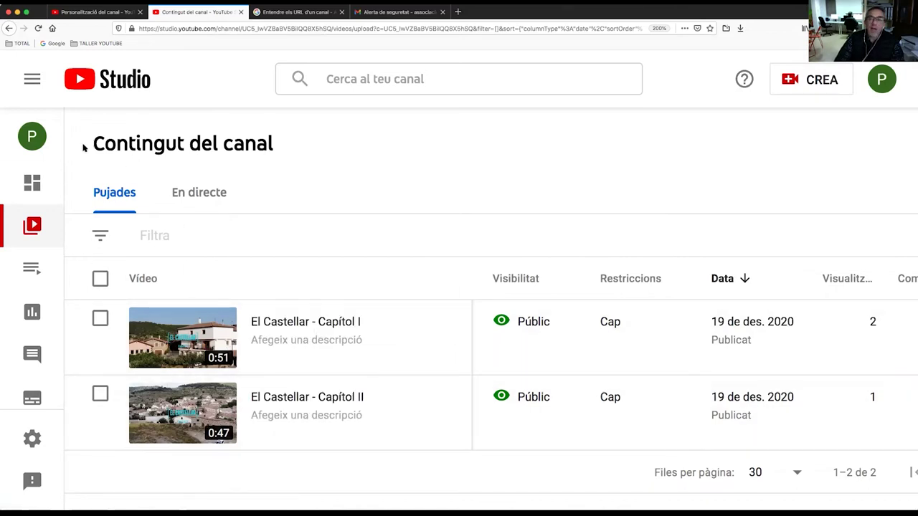
pyautogui.click(32, 136)
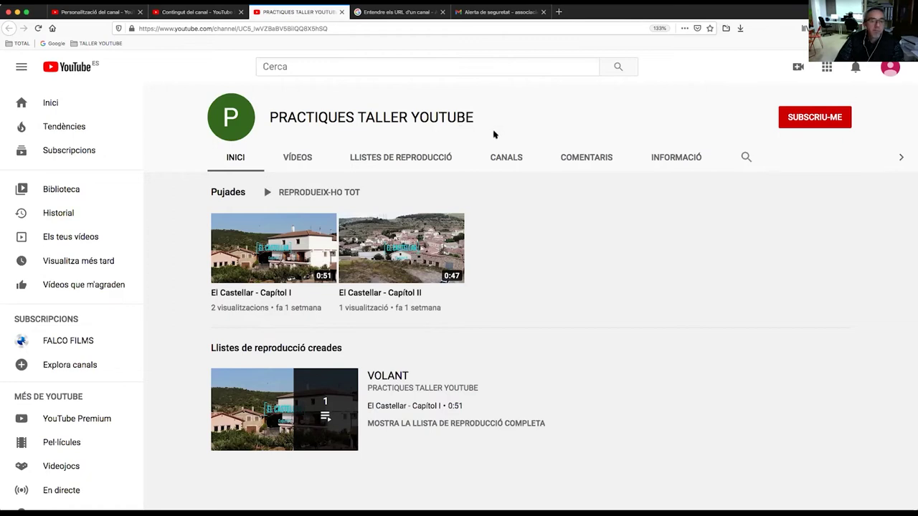
# Check which channels the account can switch to under Canvia de compte, then return to the account menu.
pyautogui.scroll(-1, 502, 133)
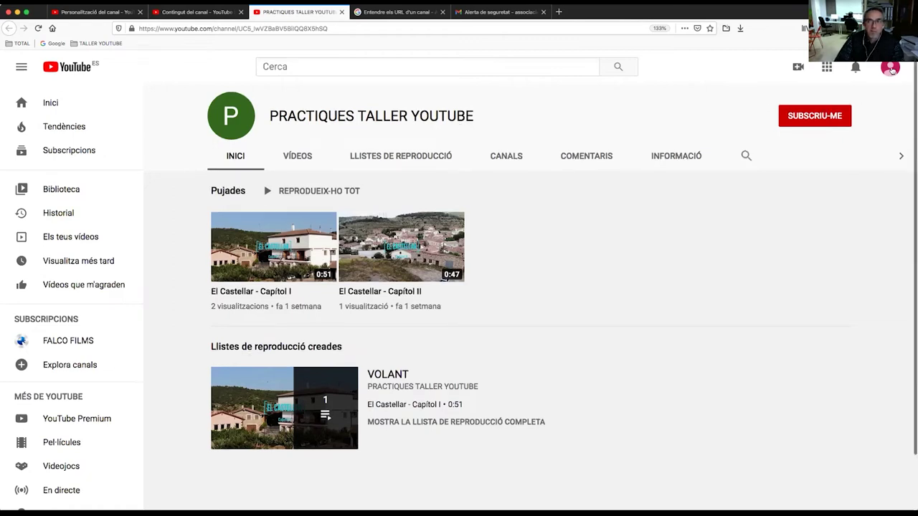
pyautogui.click(891, 68)
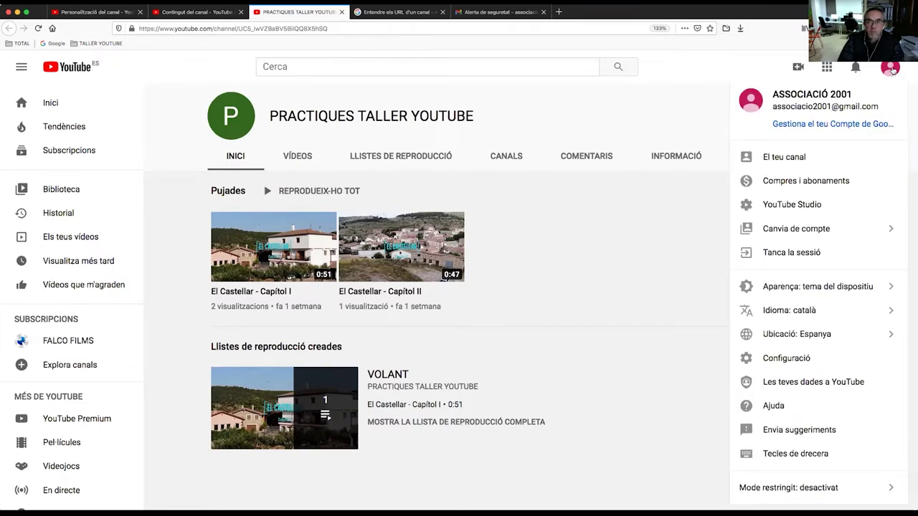
pyautogui.click(858, 233)
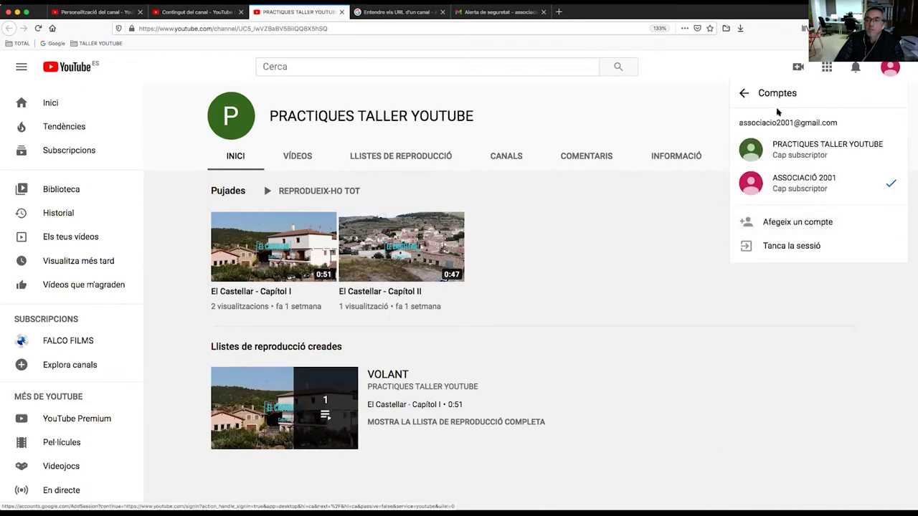
pyautogui.click(743, 94)
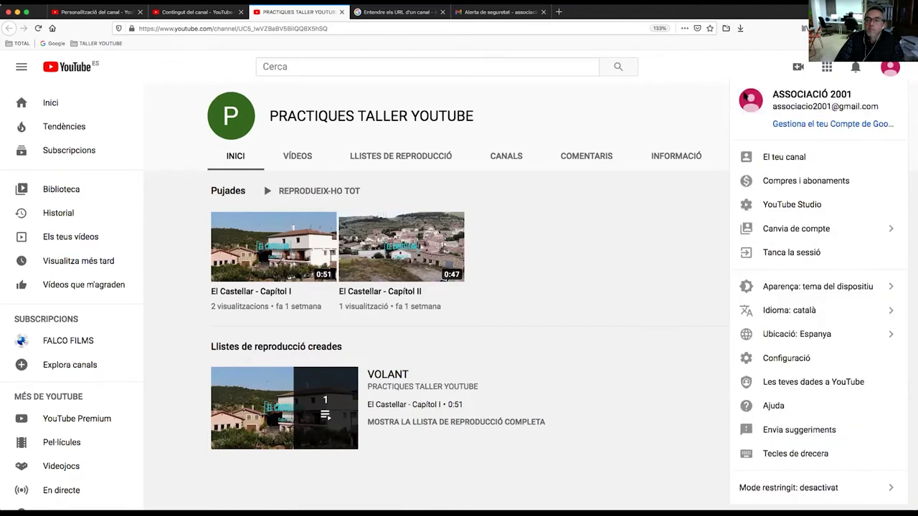
# Open YouTube Studio for ASSOCIACIÓ 2001, then switch to the TALLER DE CUINA channel.
pyautogui.click(789, 205)
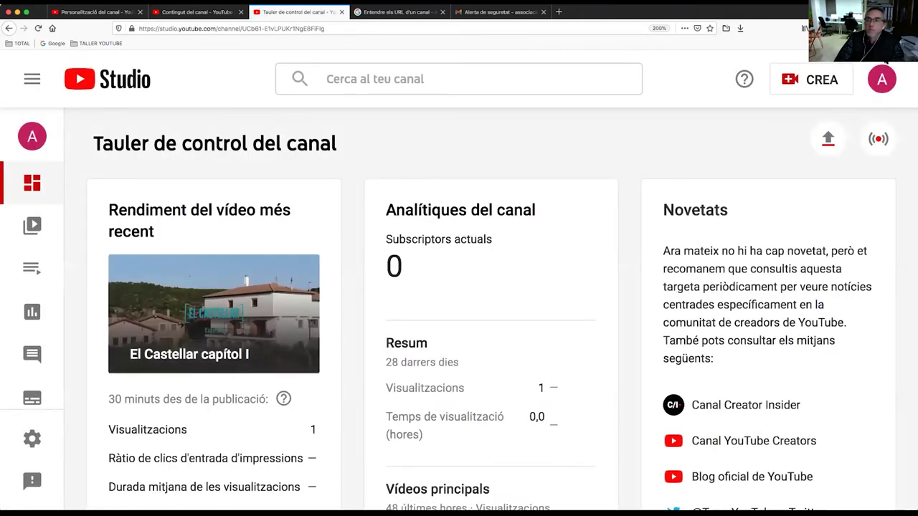
pyautogui.click(884, 81)
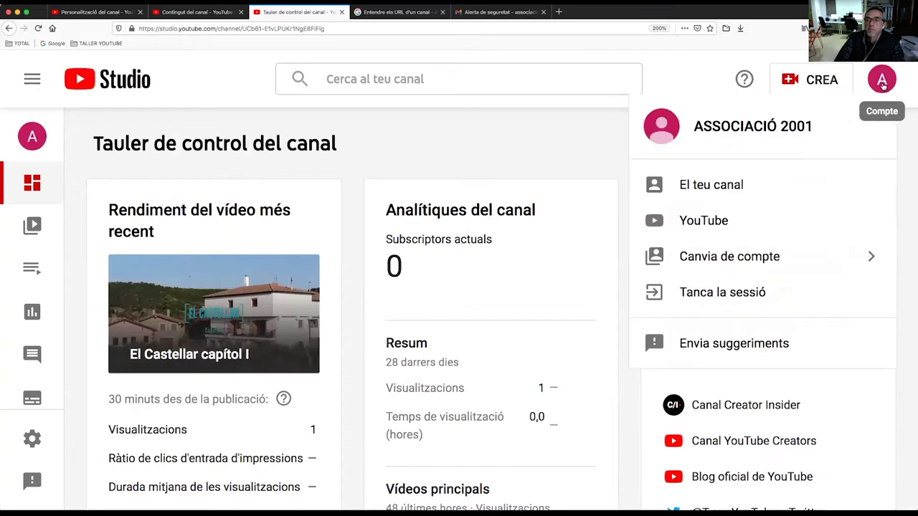
pyautogui.click(839, 256)
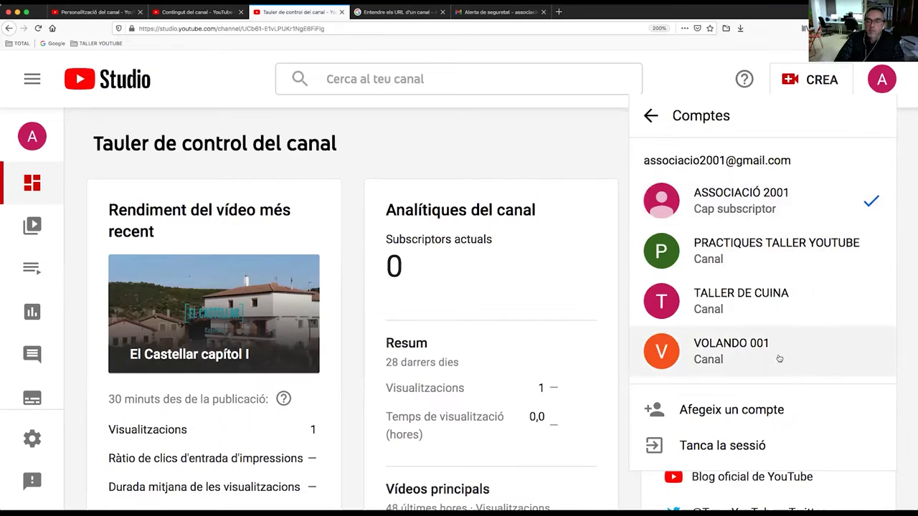
pyautogui.click(767, 292)
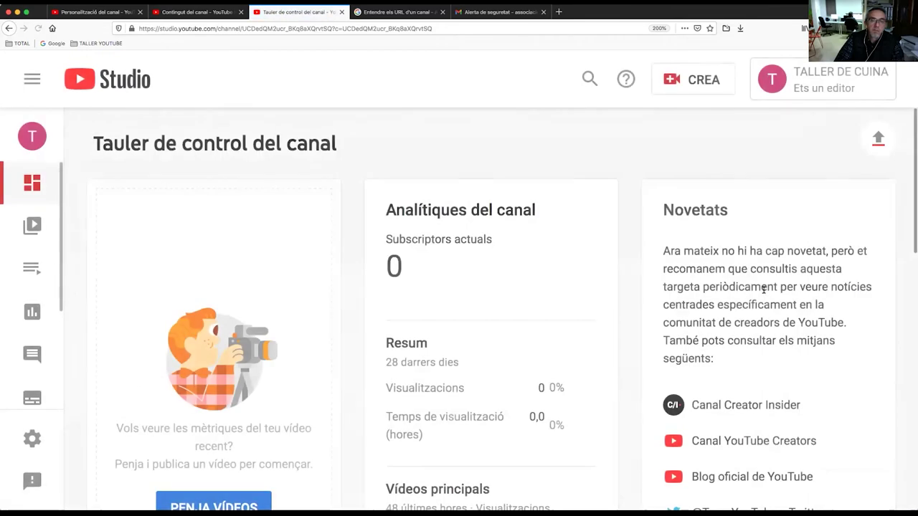
# Open the TALLER DE CUINA Contingut page listing its uploaded videos.
pyautogui.scroll(-3, 464, 364)
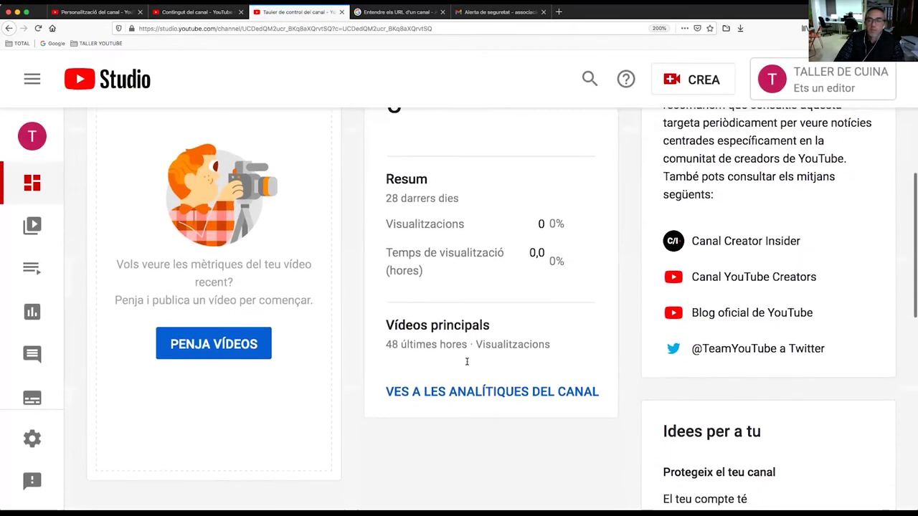
pyautogui.click(32, 225)
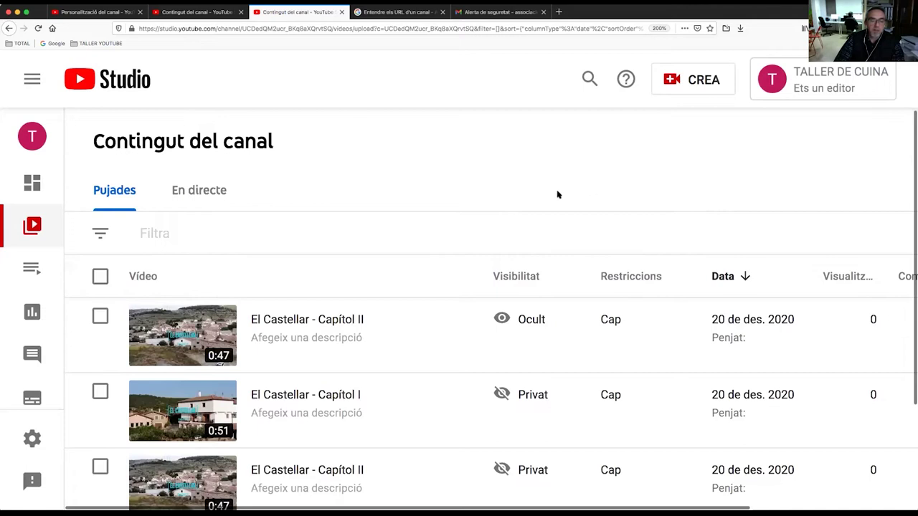
pyautogui.click(850, 81)
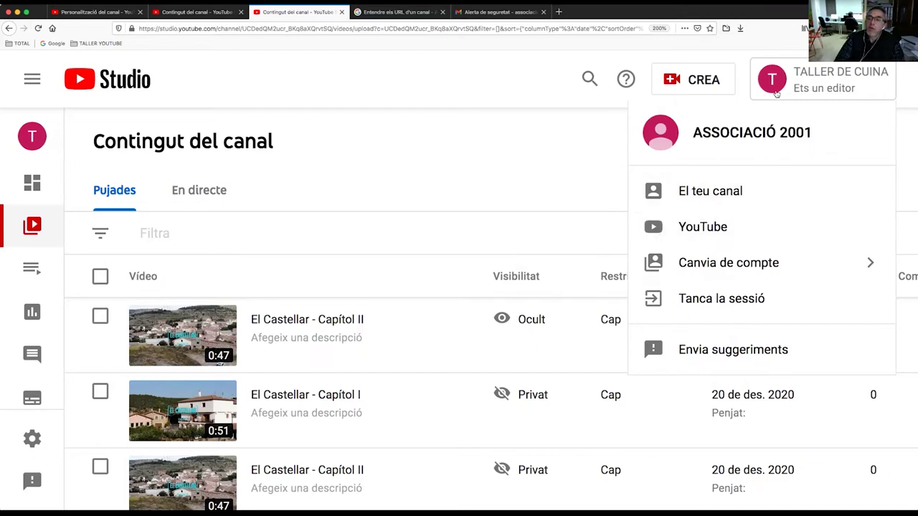
pyautogui.click(492, 73)
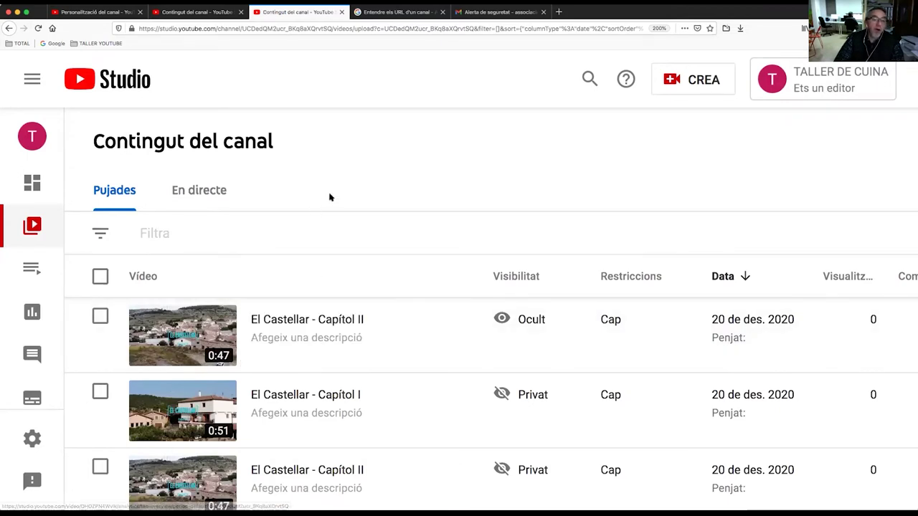
# Review the three El Castellar uploads (one hidden, two private) and open the account menu.
pyautogui.scroll(-3, 335, 195)
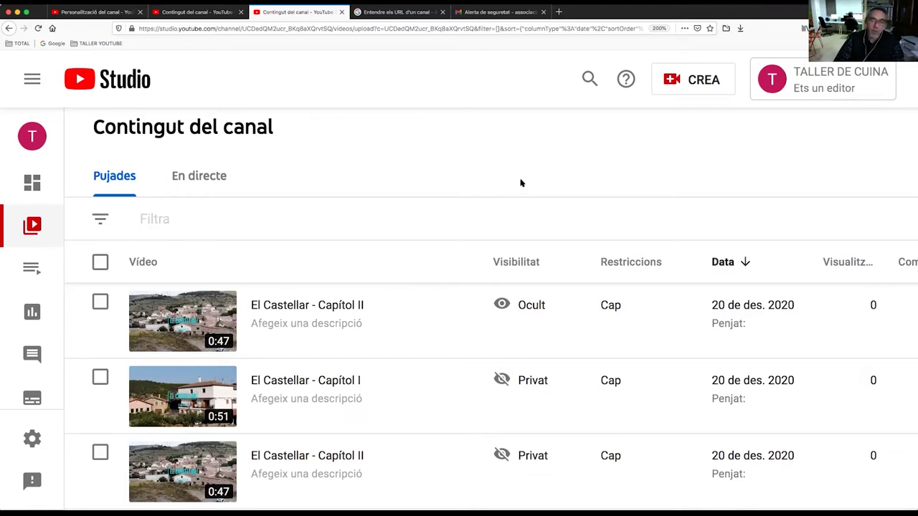
pyautogui.scroll(-2, 519, 183)
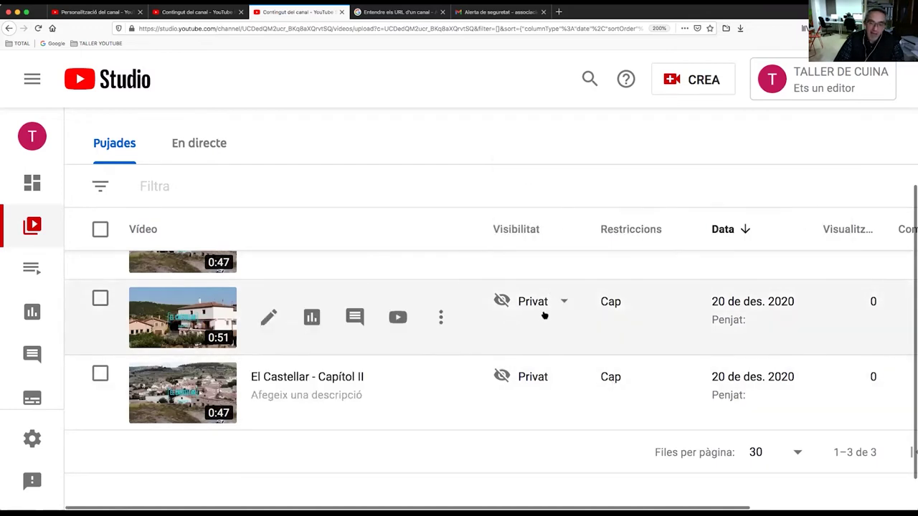
pyautogui.scroll(2, 540, 323)
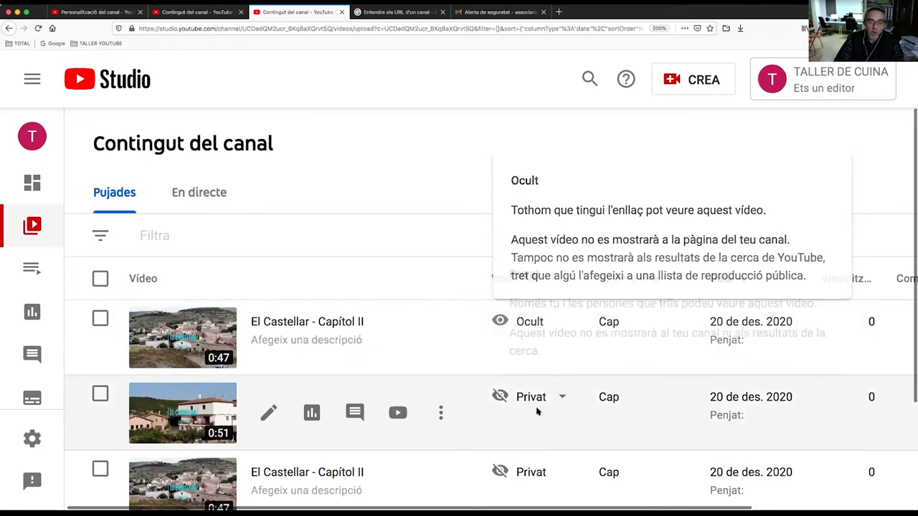
pyautogui.scroll(-2, 650, 264)
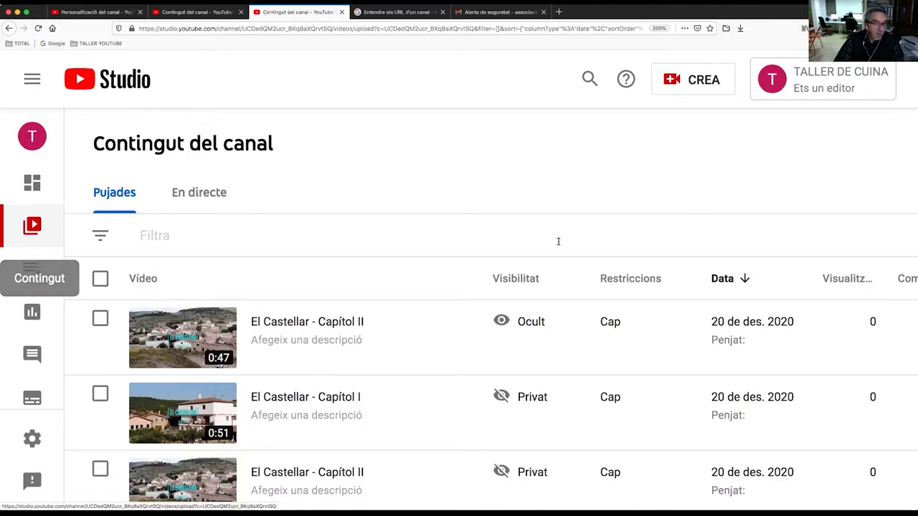
pyautogui.click(817, 86)
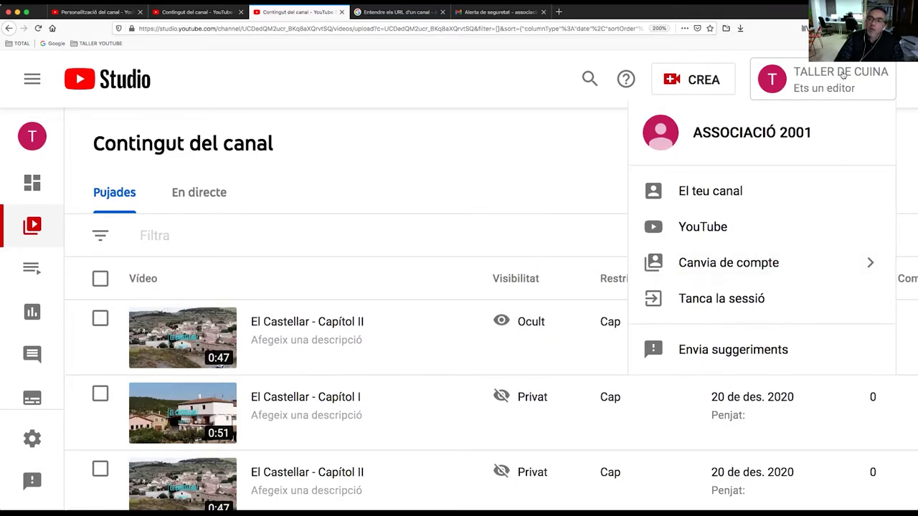
# Switch Studio back to ASSOCIACIÓ 2001, then recheck the channel list without switching.
pyautogui.click(732, 263)
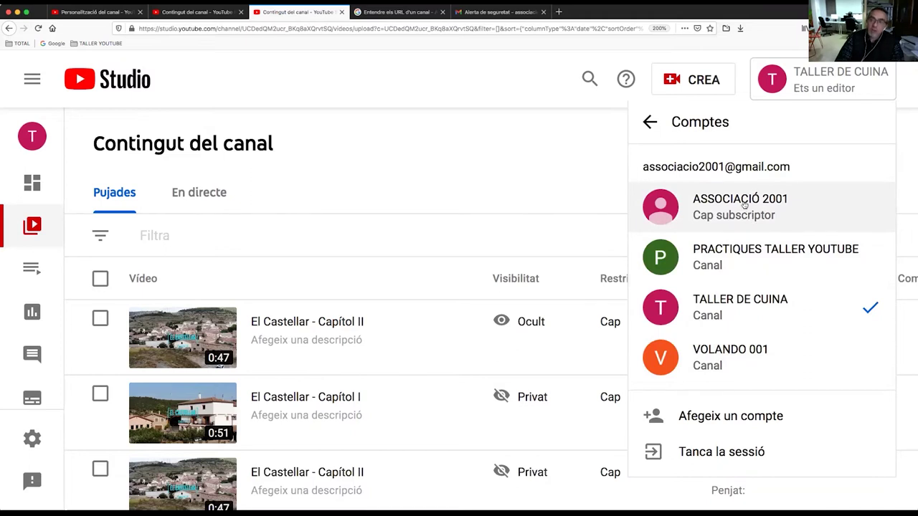
pyautogui.click(744, 204)
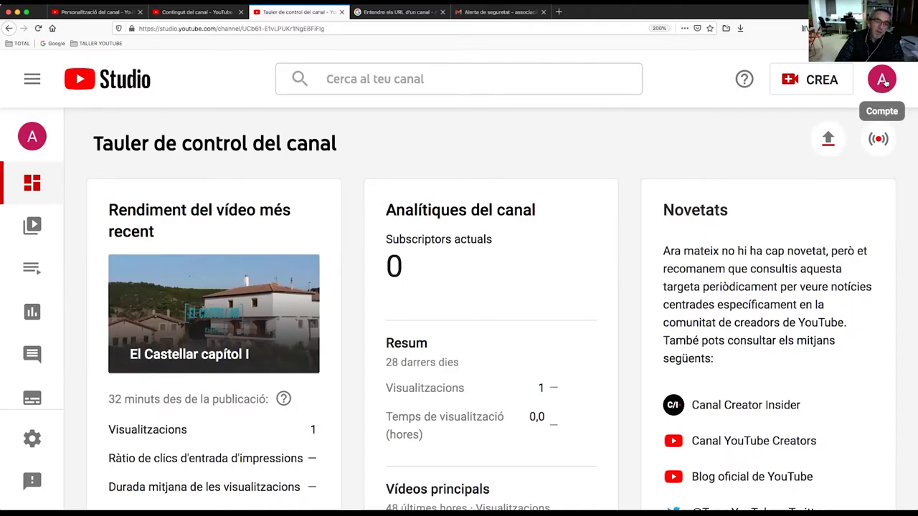
pyautogui.click(885, 82)
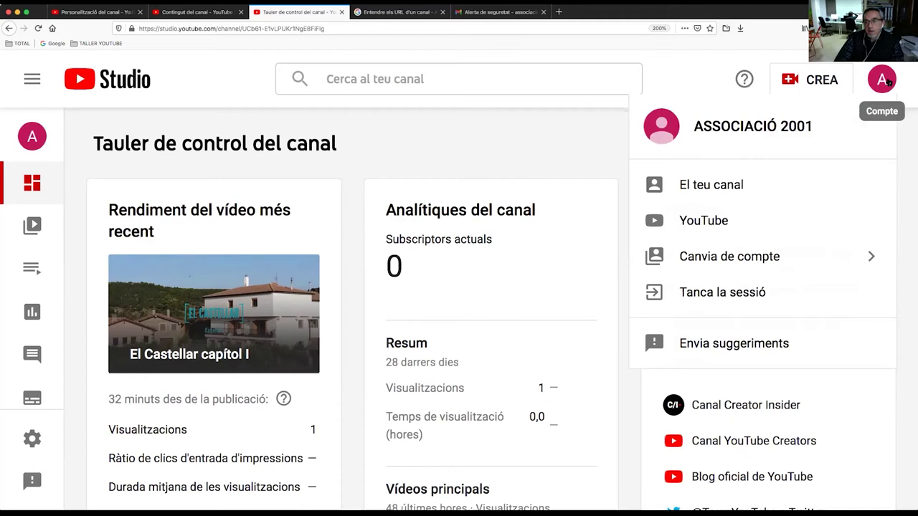
pyautogui.click(765, 256)
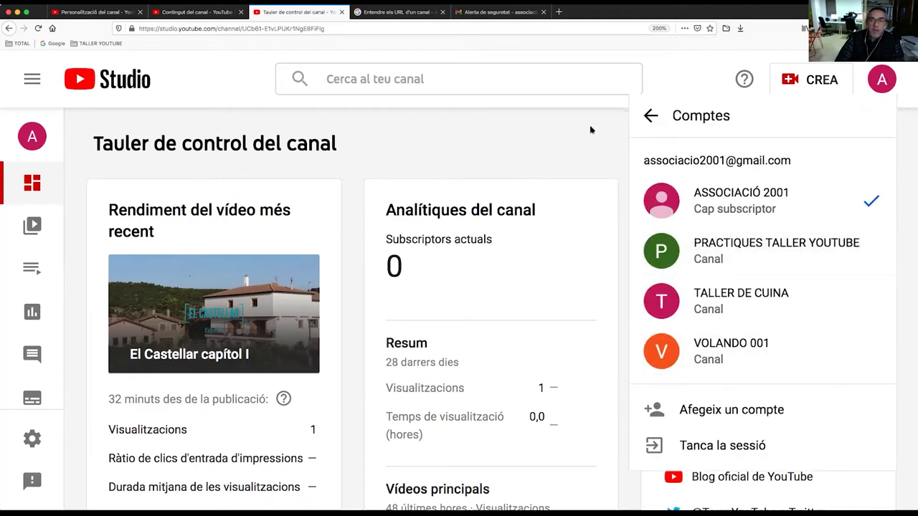
pyautogui.click(602, 56)
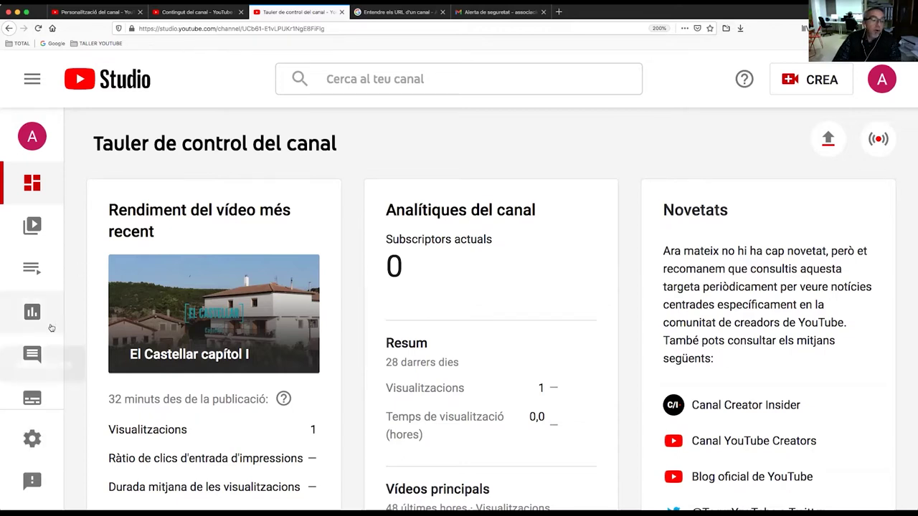
pyautogui.scroll(-3, 48, 333)
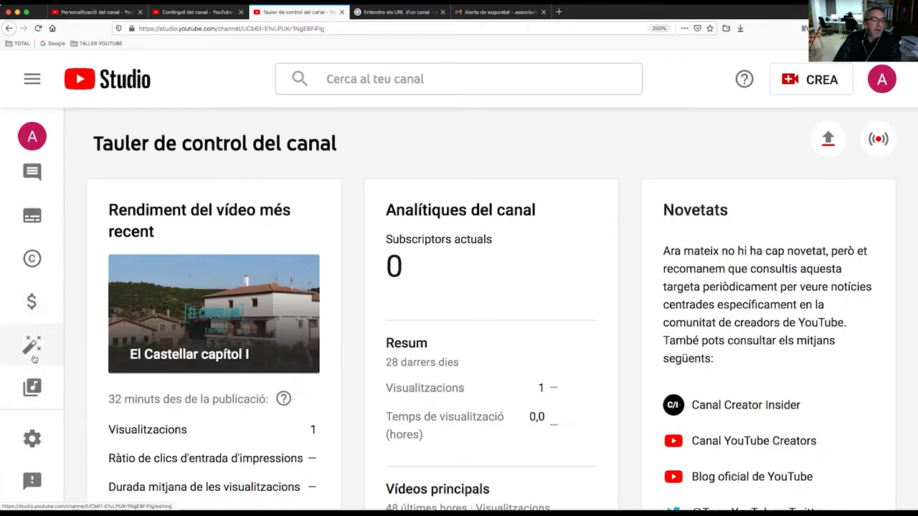
pyautogui.click(35, 387)
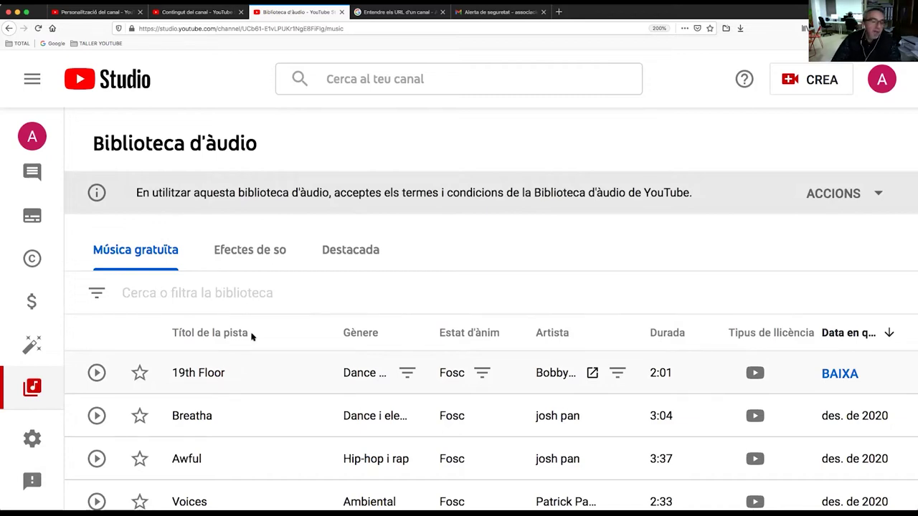
pyautogui.scroll(-1, 289, 351)
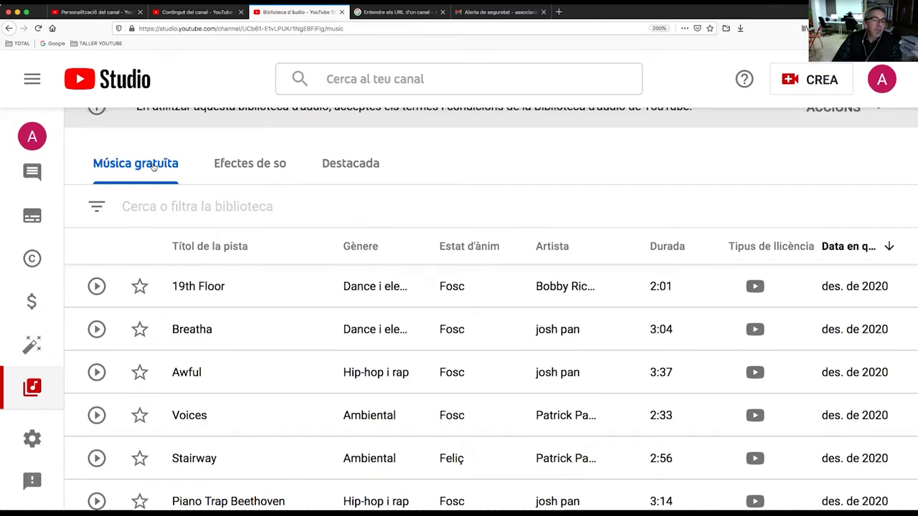
pyautogui.scroll(-1, 529, 191)
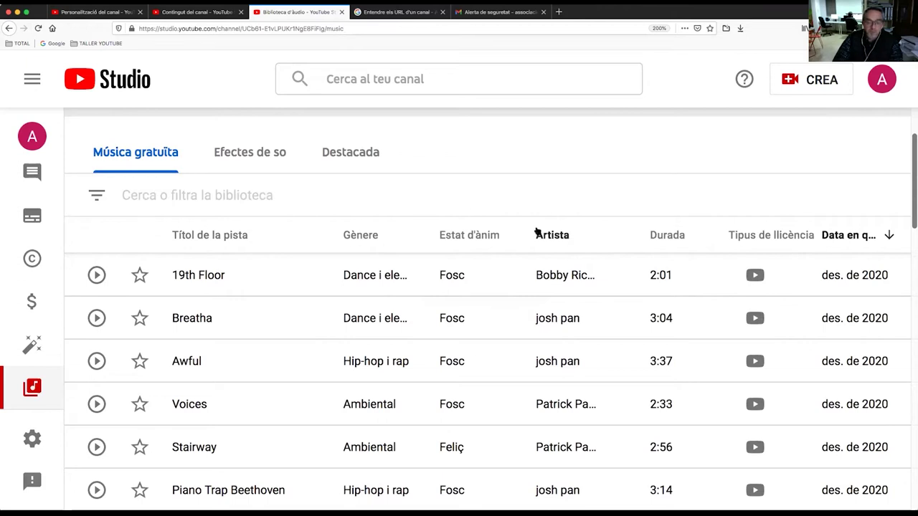
pyautogui.press('super+minus')
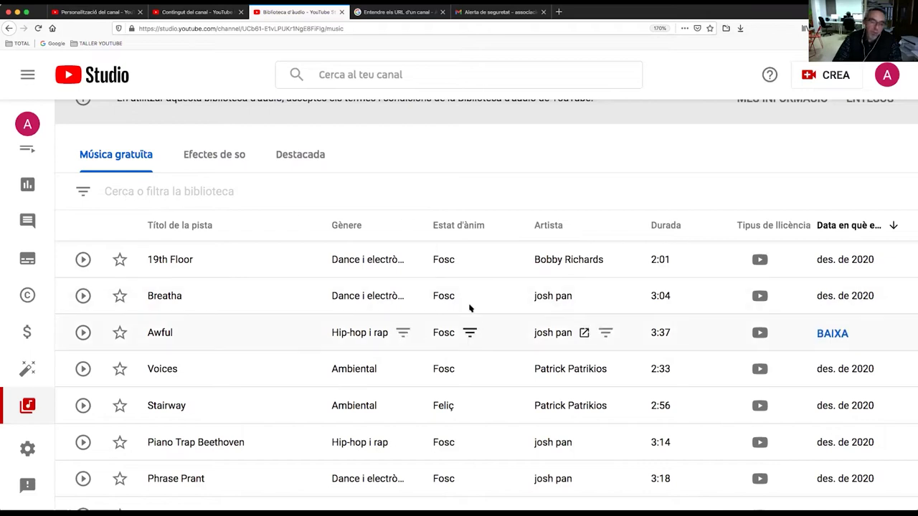
pyautogui.scroll(-1, 287, 367)
pyautogui.scroll(-9, 288, 368)
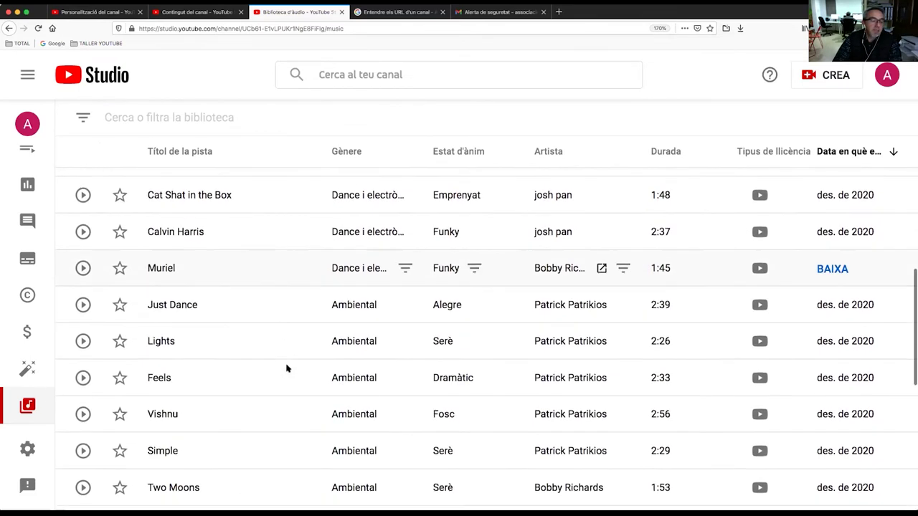
pyautogui.scroll(-1, 286, 367)
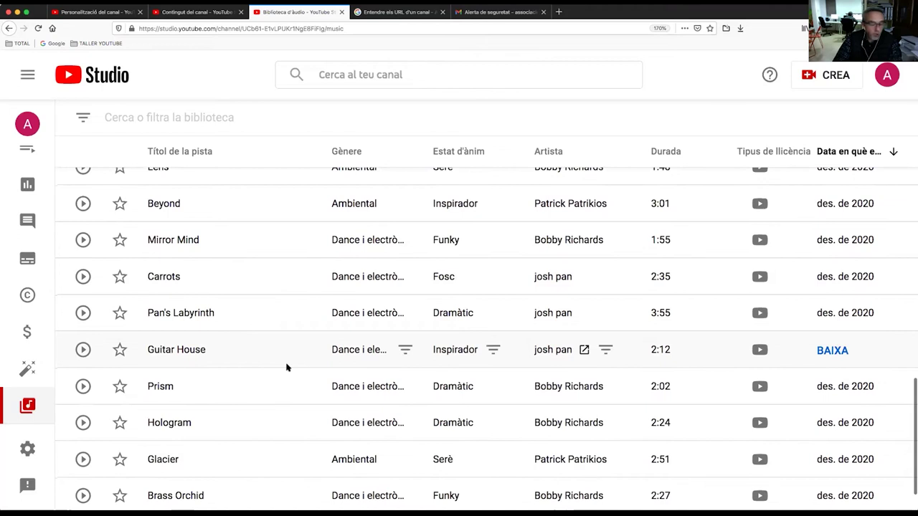
pyautogui.scroll(-1, 286, 367)
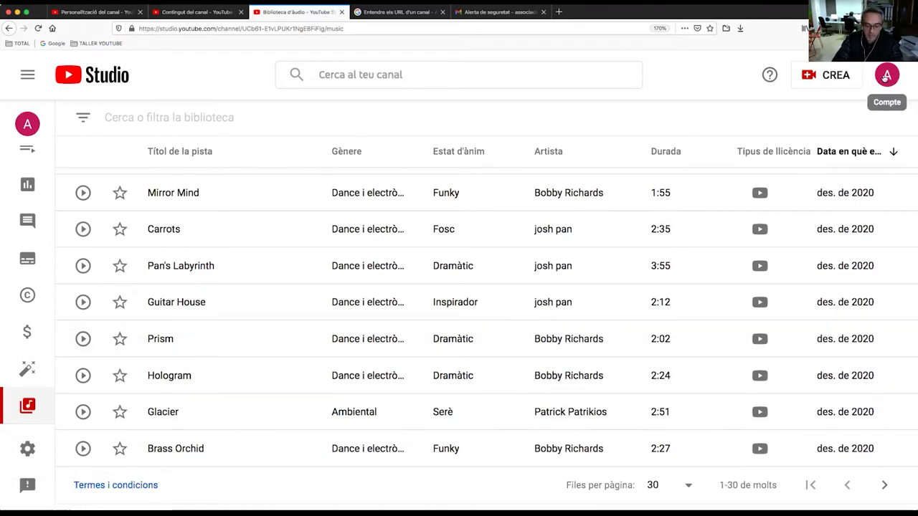
pyautogui.press('super+0')
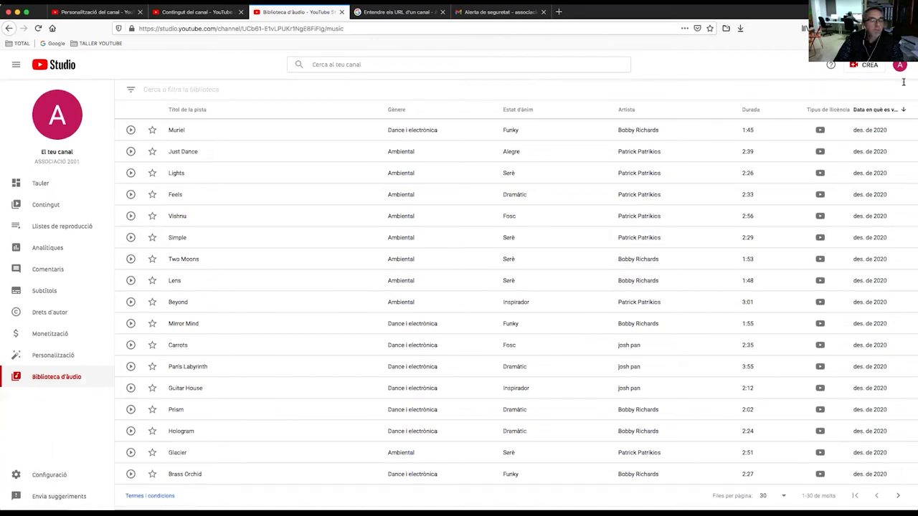
# Find the Voices track in the audio library and briefly preview it.
pyautogui.scroll(5, 856, 139)
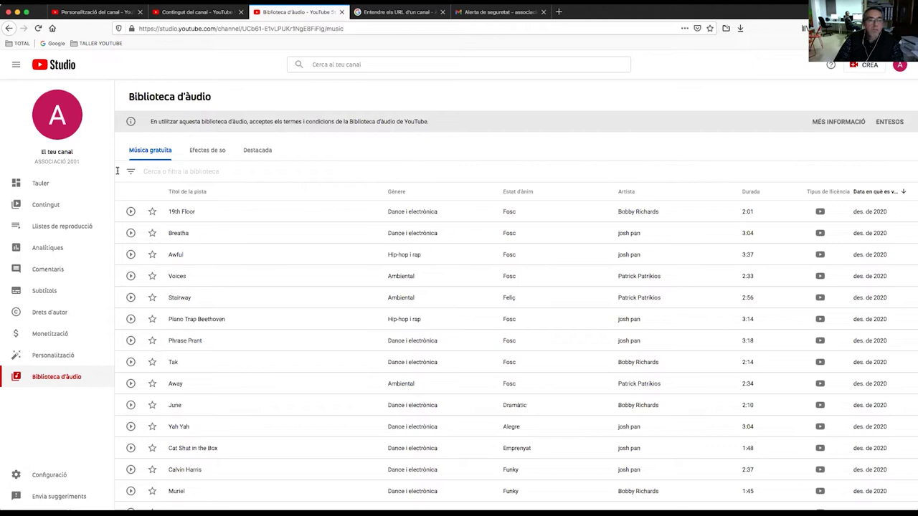
pyautogui.scroll(-5, 490, 209)
pyautogui.scroll(-3, 486, 210)
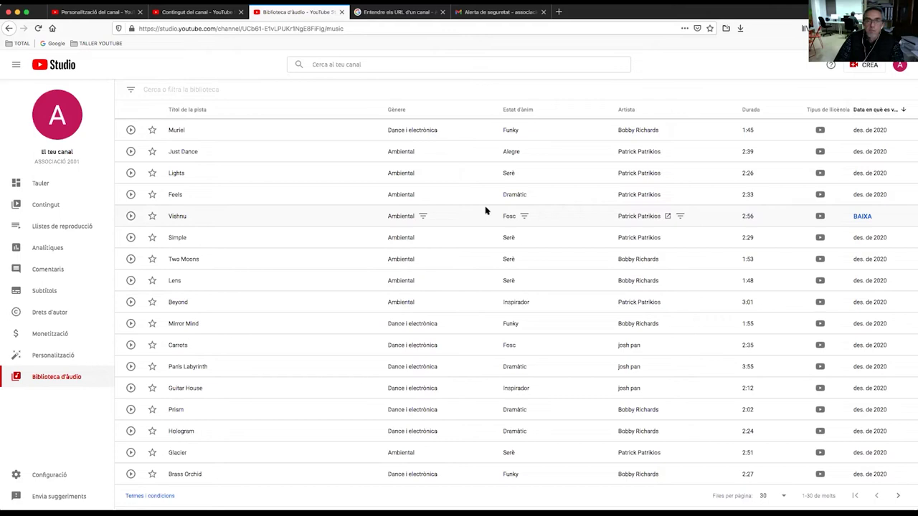
pyautogui.scroll(10, 247, 254)
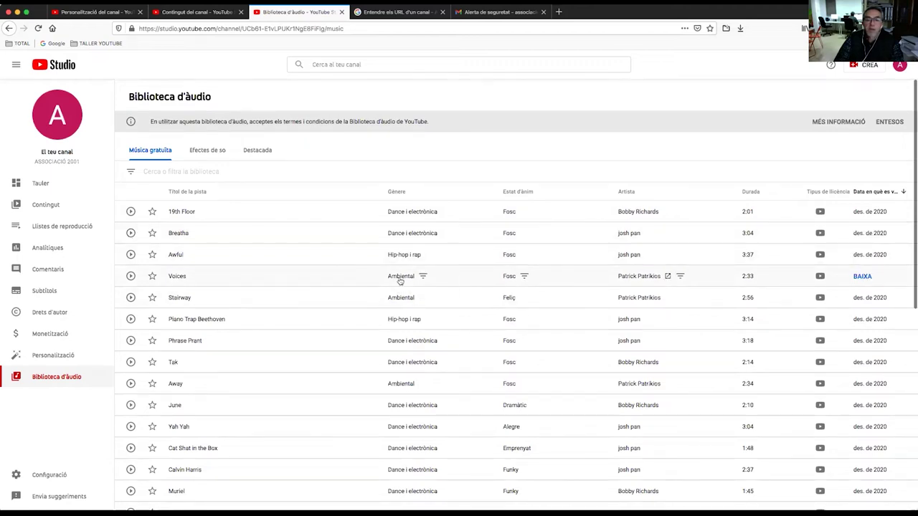
pyautogui.click(131, 276)
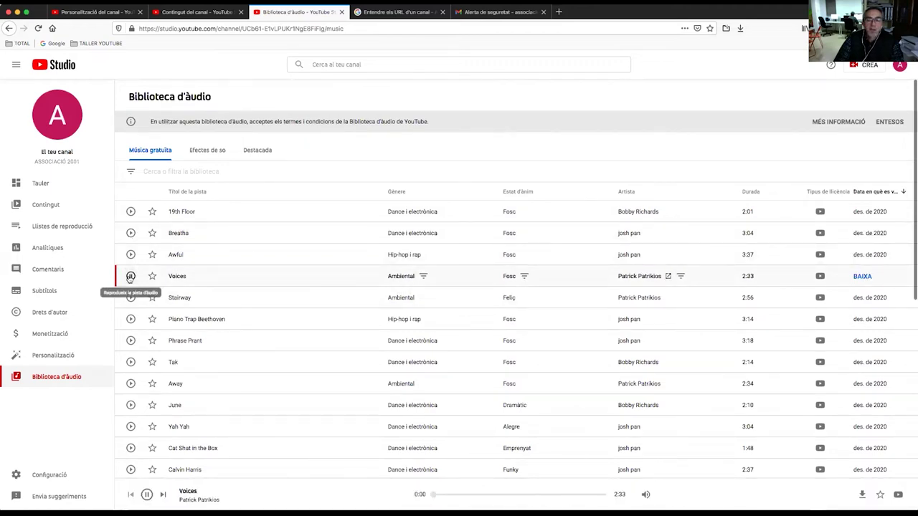
pyautogui.click(130, 276)
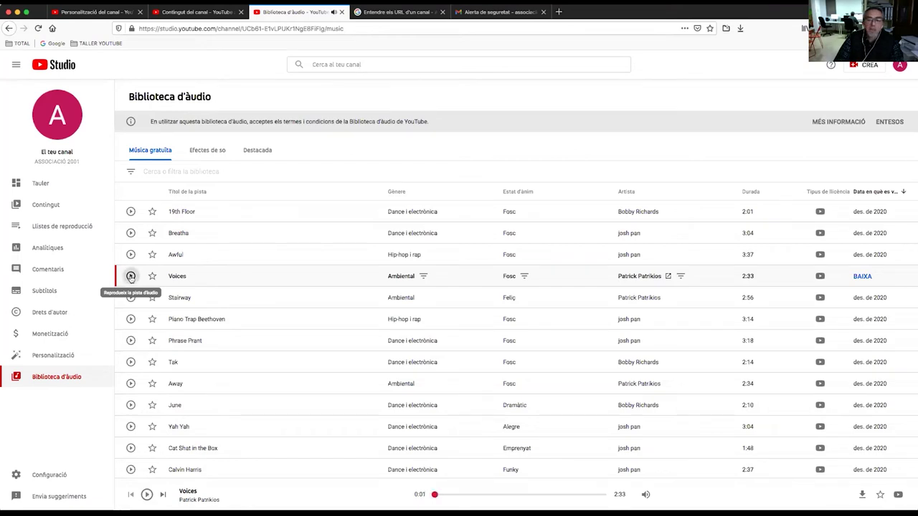
# Download the Voices track with BAIXA.
pyautogui.click(861, 277)
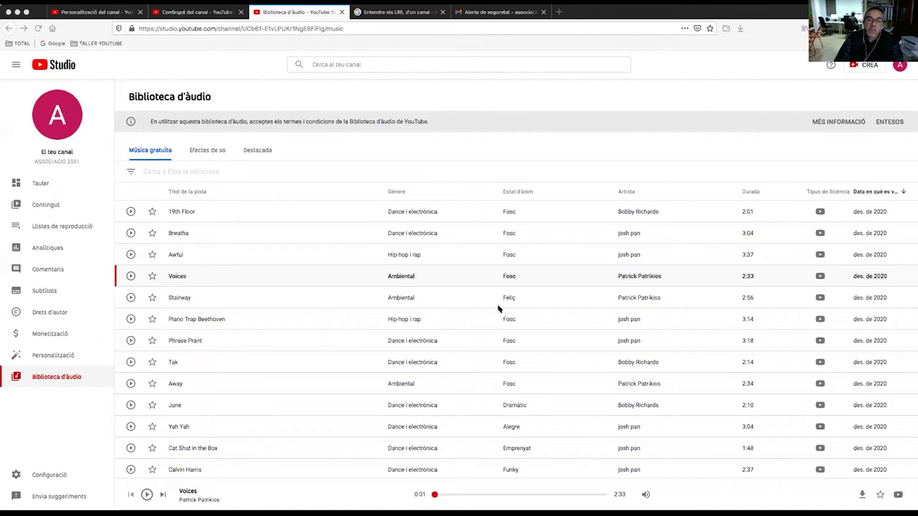
pyautogui.moveTo(500, 308)
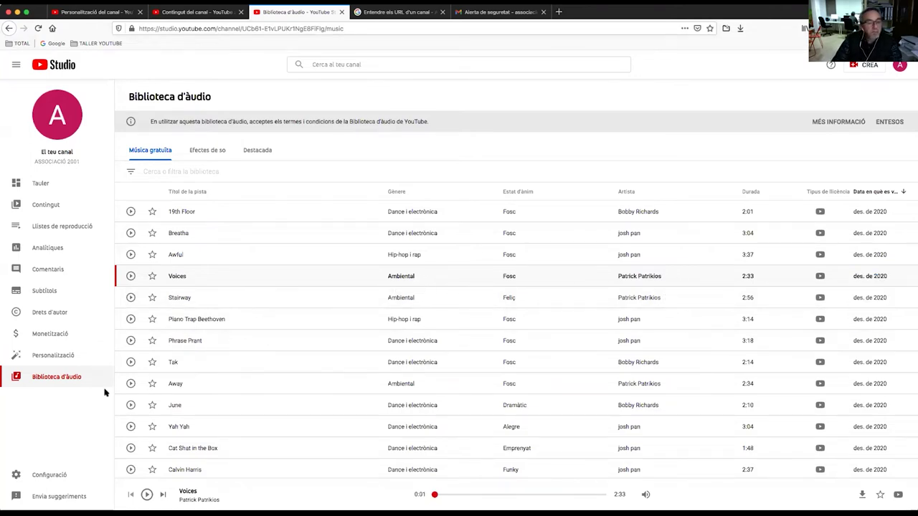
pyautogui.scroll(-3, 855, 375)
pyautogui.scroll(-5, 854, 375)
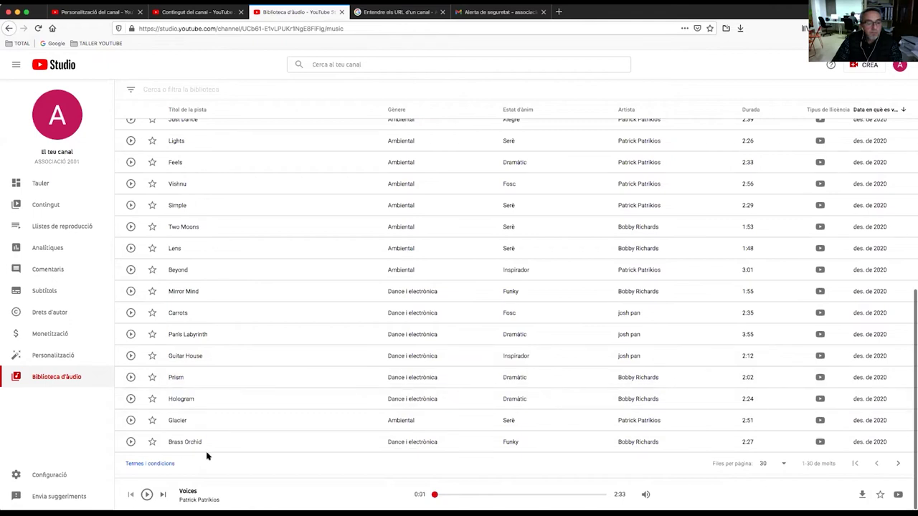
pyautogui.scroll(8, 207, 455)
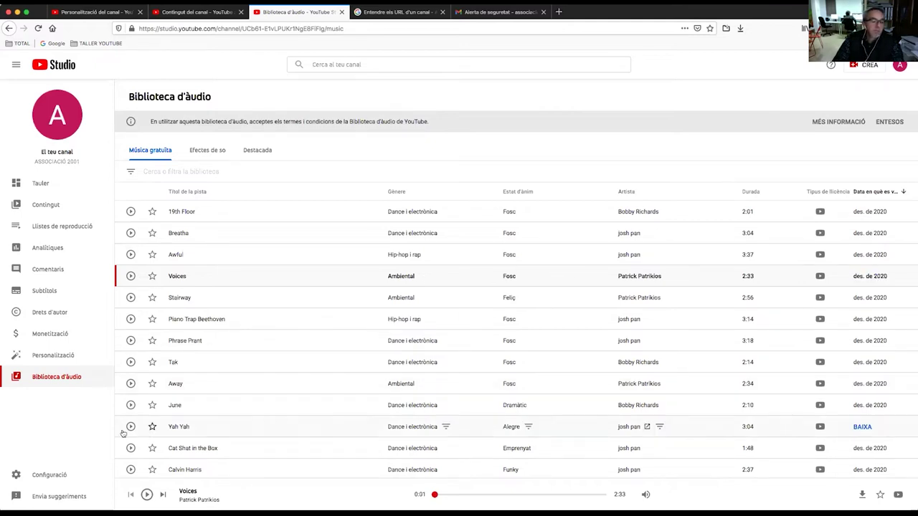
# Review the Canal, Valors predeterminats de pujada and Permisos settings, close unchanged, and open the account menu.
pyautogui.click(26, 477)
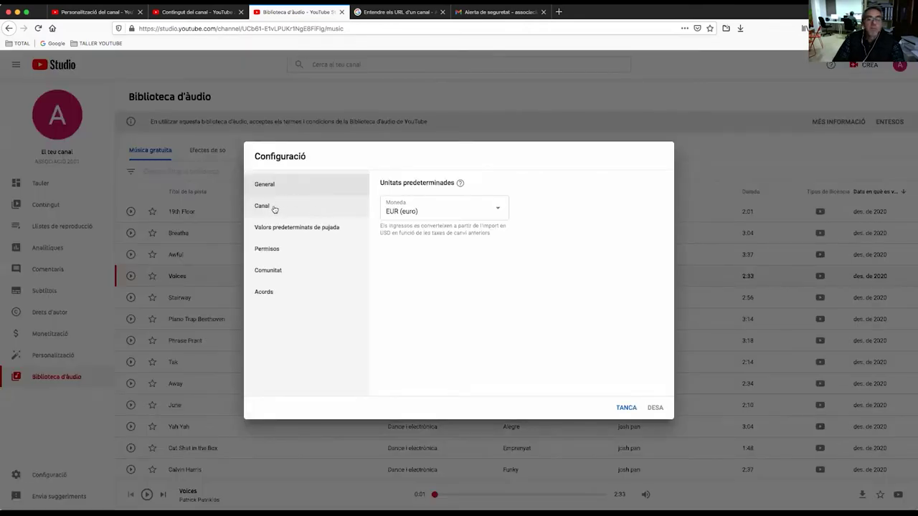
pyautogui.click(274, 209)
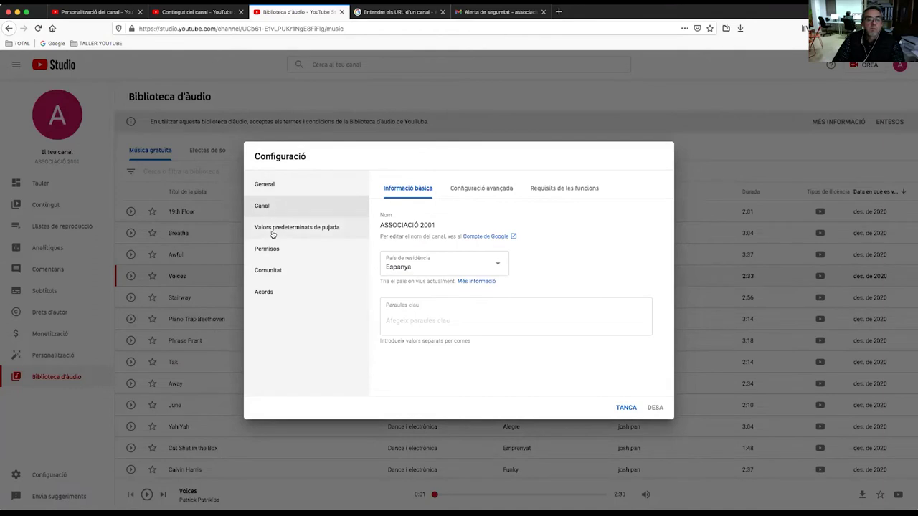
pyautogui.click(273, 230)
pyautogui.click(274, 249)
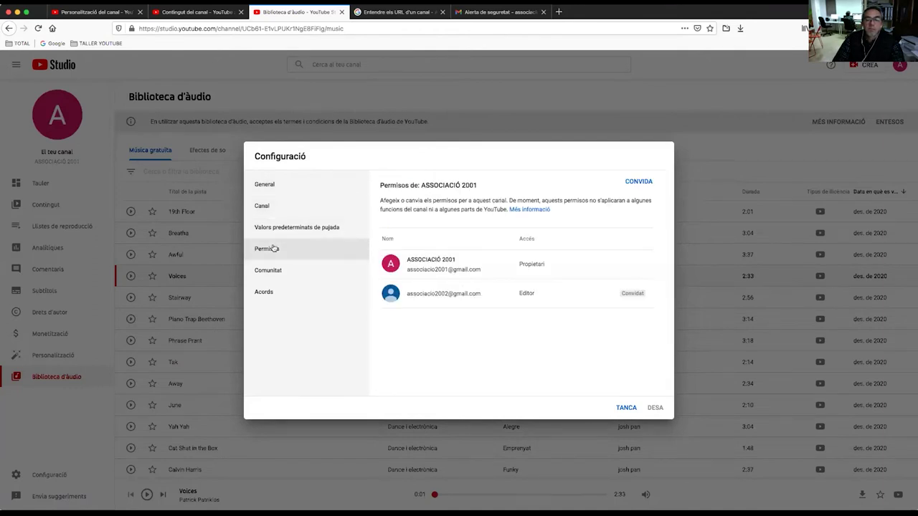
pyautogui.click(625, 409)
pyautogui.click(900, 66)
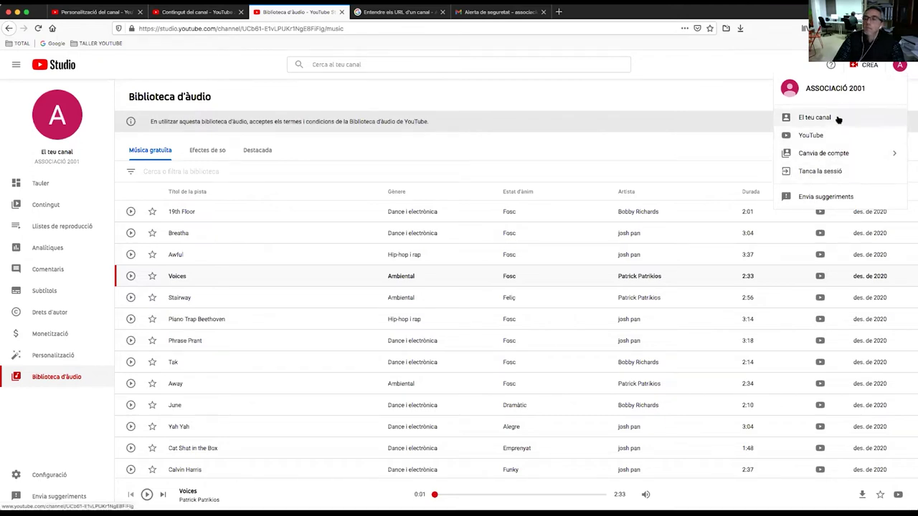
# Open the ASSOCIACIÓ 2001 public channel page, dismiss the file picker, and reset the zoom.
pyautogui.click(816, 117)
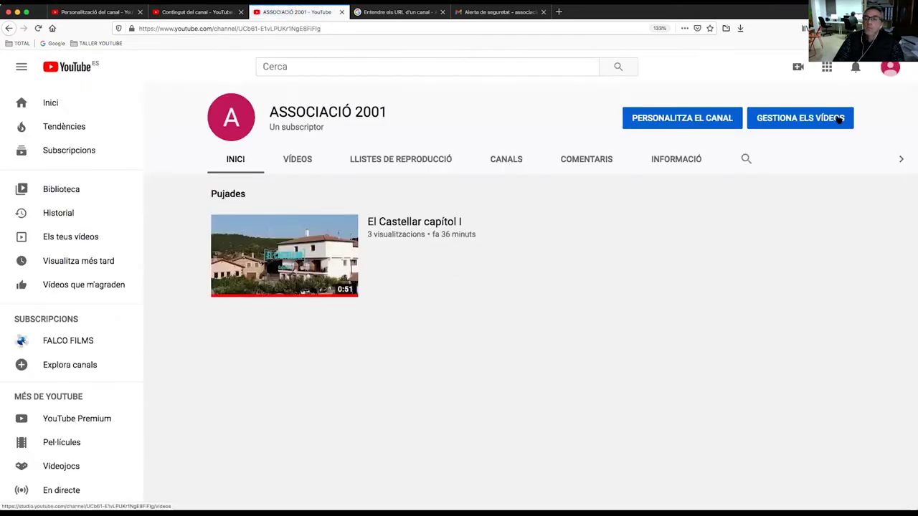
pyautogui.scroll(-4, 89, 405)
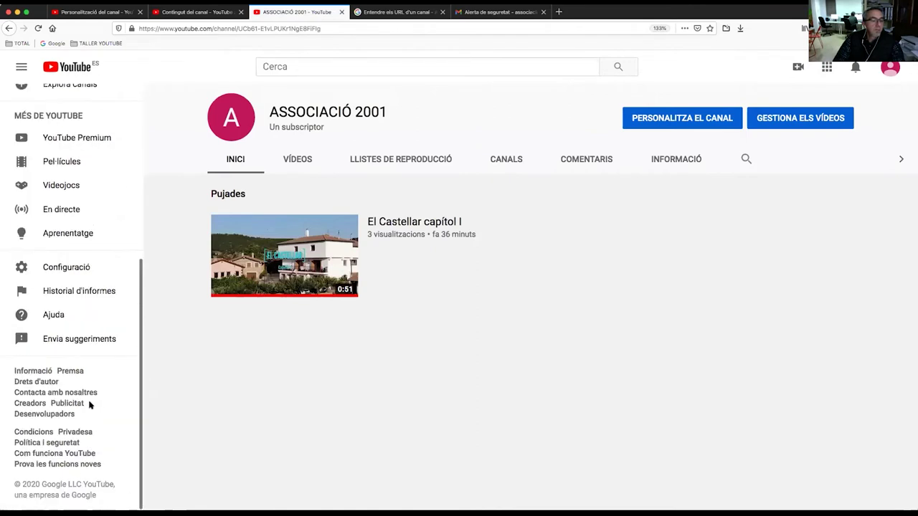
pyautogui.click(73, 277)
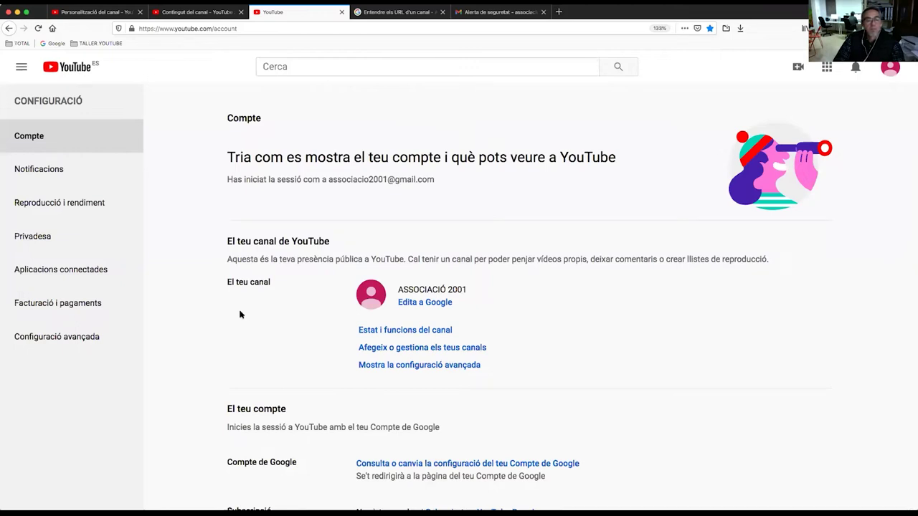
pyautogui.click(8, 28)
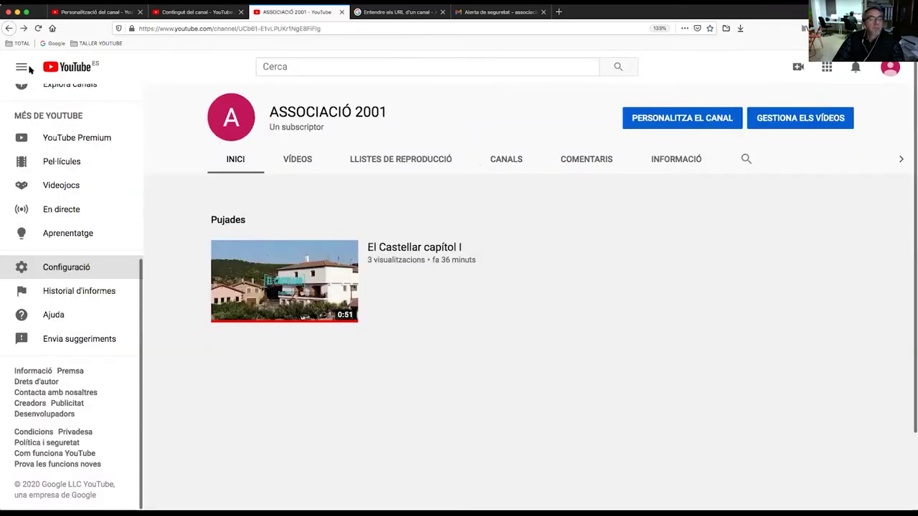
pyautogui.moveTo(645, 272)
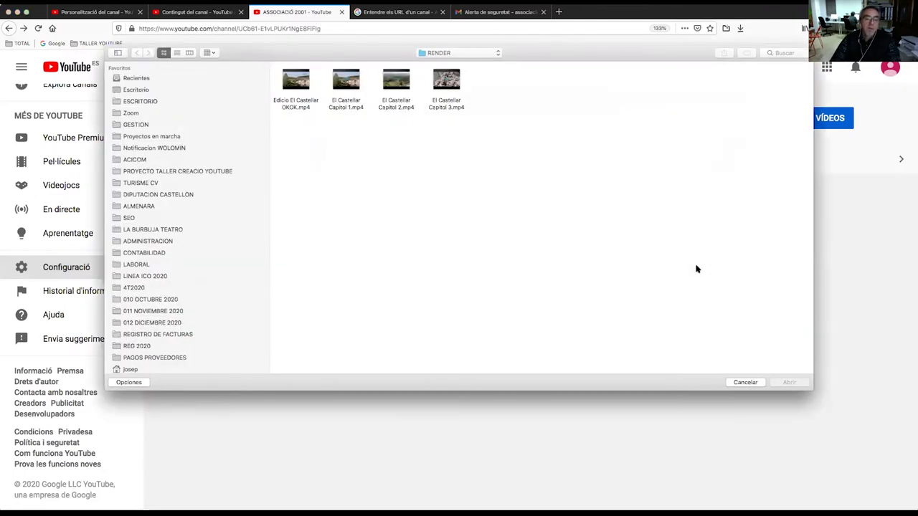
pyautogui.click(745, 382)
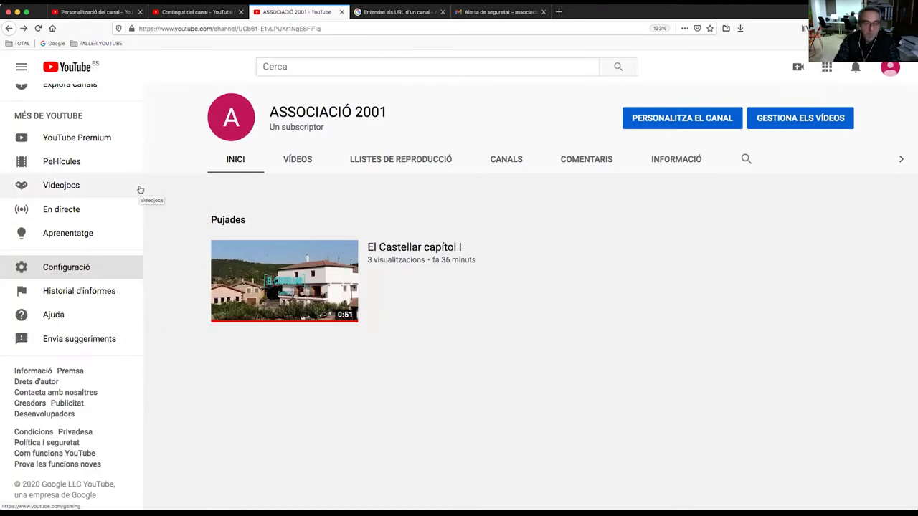
pyautogui.press('super+0')
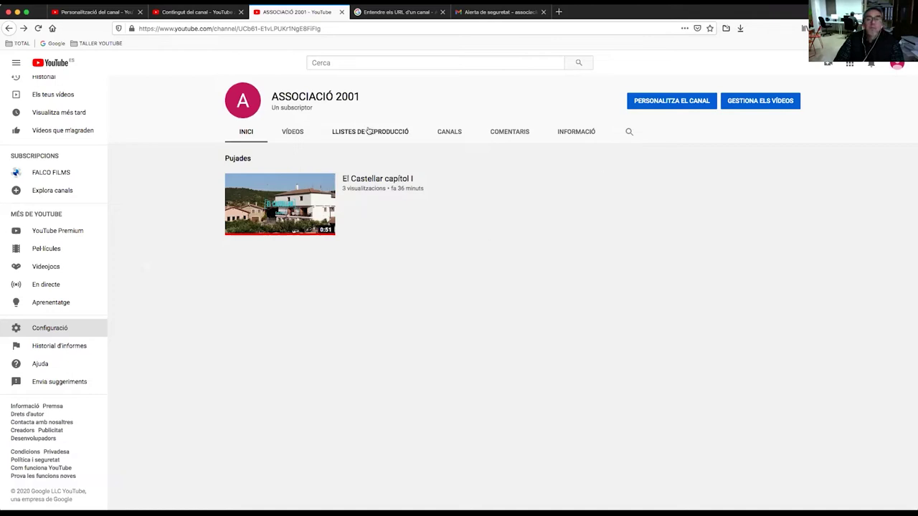
# Browse featured channels, the subscriptions feed and Tendències, then return to the YouTube home feed.
pyautogui.click(448, 135)
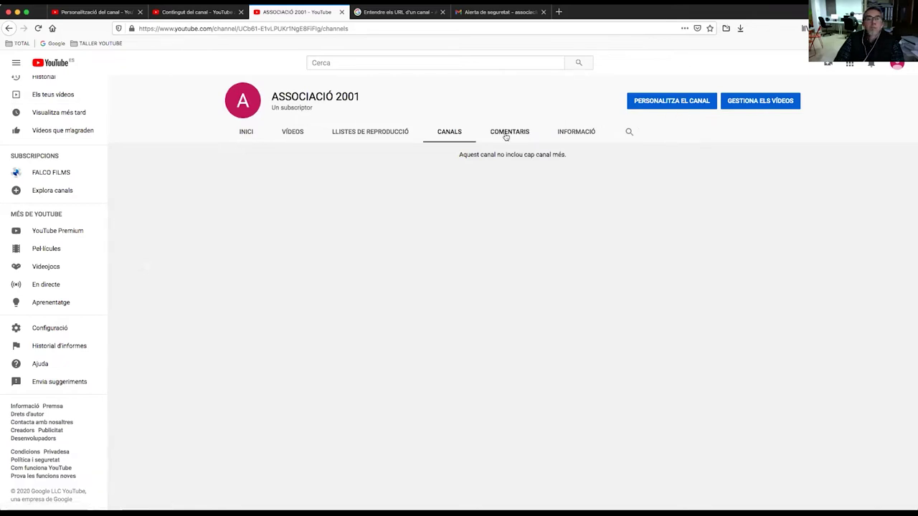
pyautogui.scroll(3, 84, 174)
pyautogui.click(45, 125)
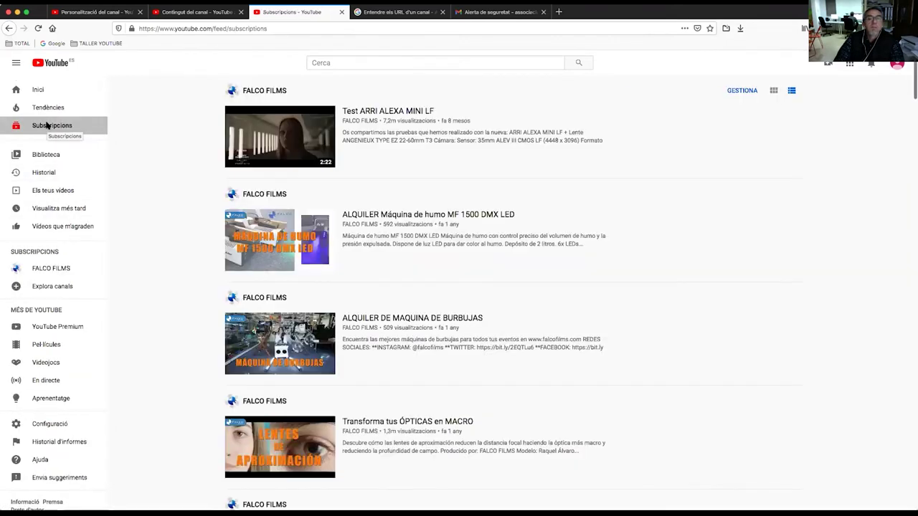
pyautogui.scroll(-3, 643, 240)
pyautogui.scroll(3, 643, 238)
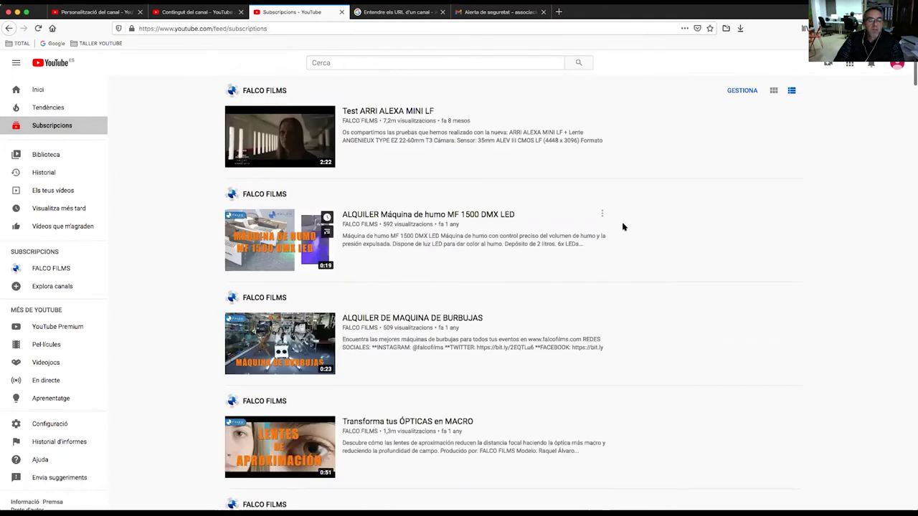
pyautogui.click(54, 108)
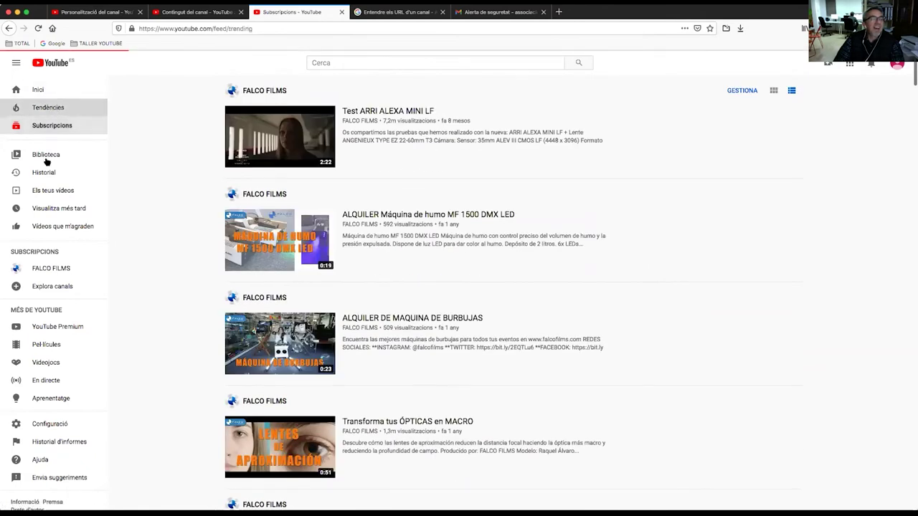
pyautogui.click(40, 90)
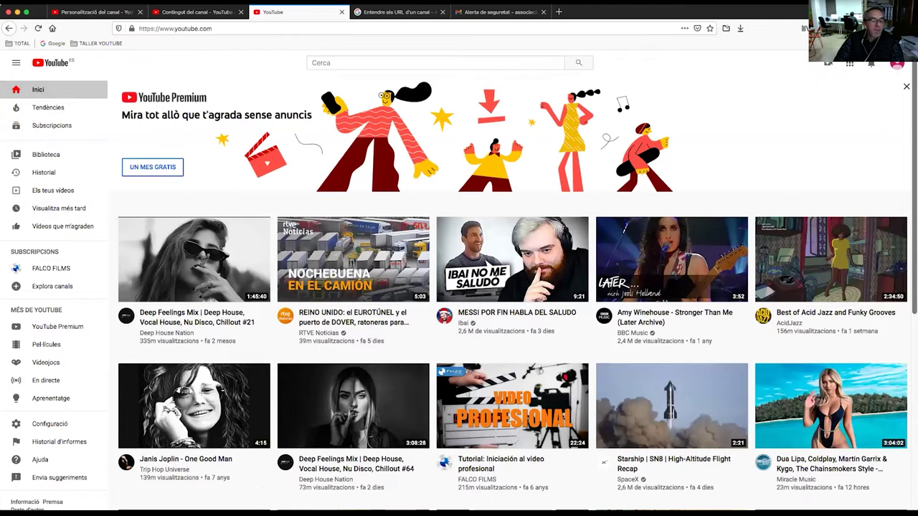
# Open YouTube Studio for ASSOCIACIÓ 2001 from the avatar menu.
pyautogui.click(896, 64)
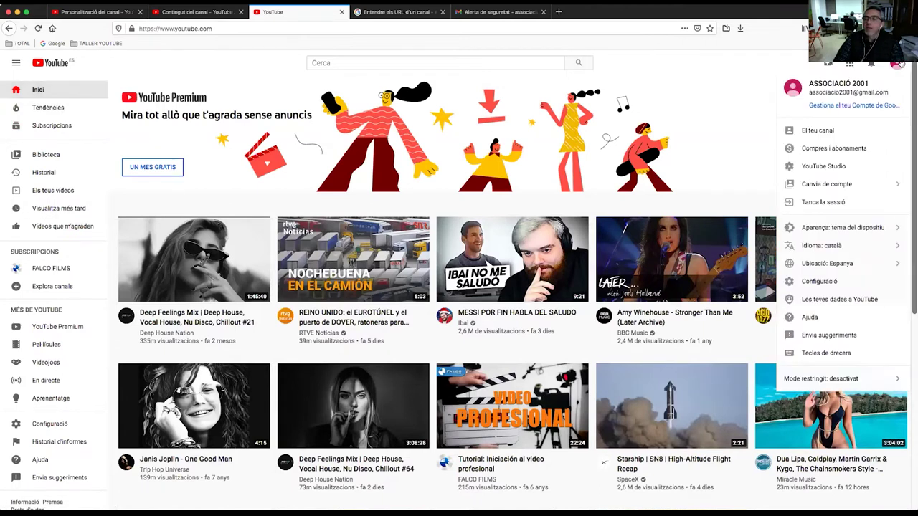
pyautogui.click(824, 166)
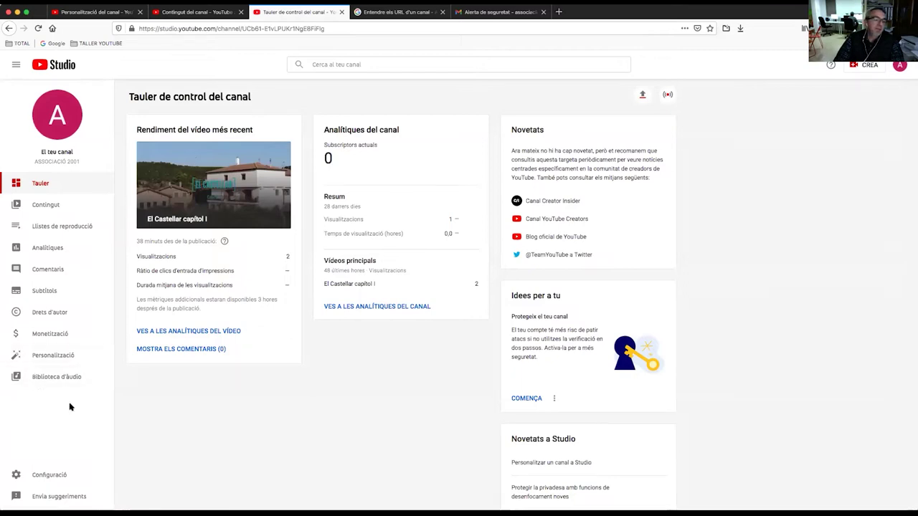
# Reload the ASSOCIACIÓ 2001 dashboard, now showing 1 view over 28 days, and reopen the account menu.
pyautogui.click(899, 65)
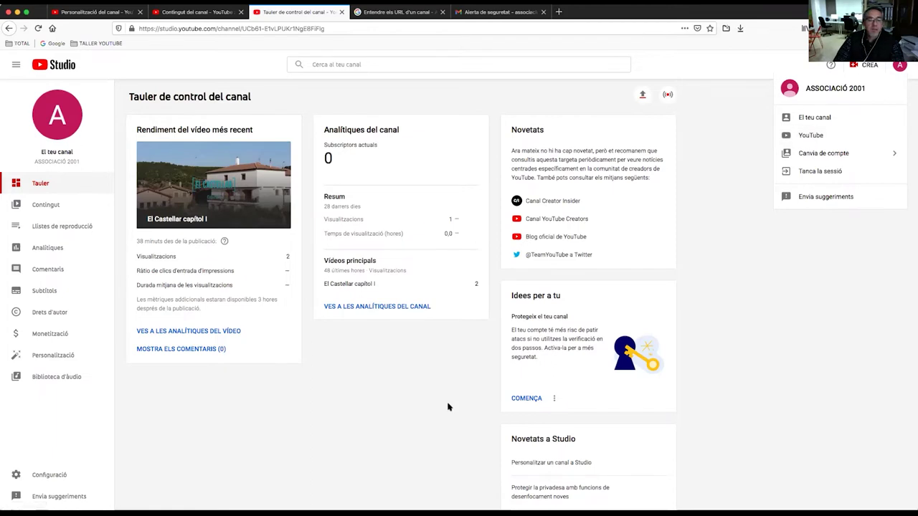
pyautogui.click(380, 372)
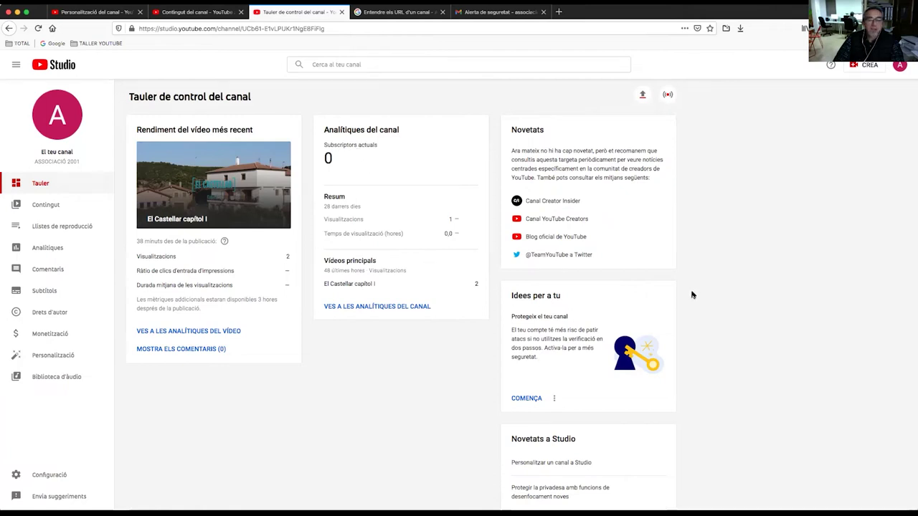
pyautogui.scroll(-1, 702, 294)
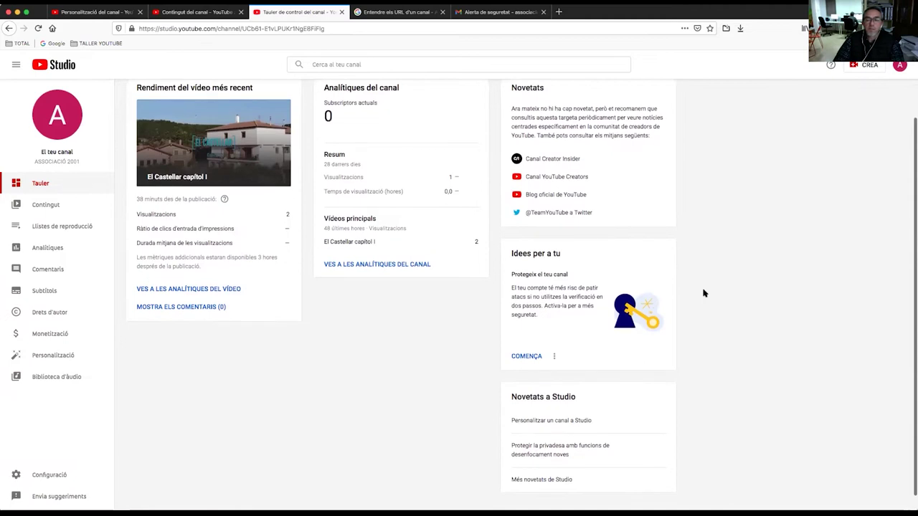
pyautogui.scroll(1, 703, 293)
pyautogui.click(37, 28)
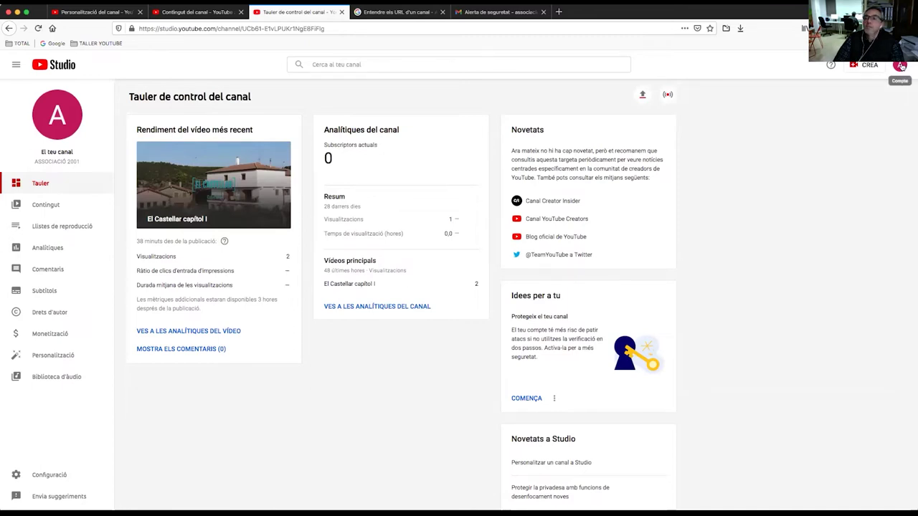
pyautogui.click(901, 65)
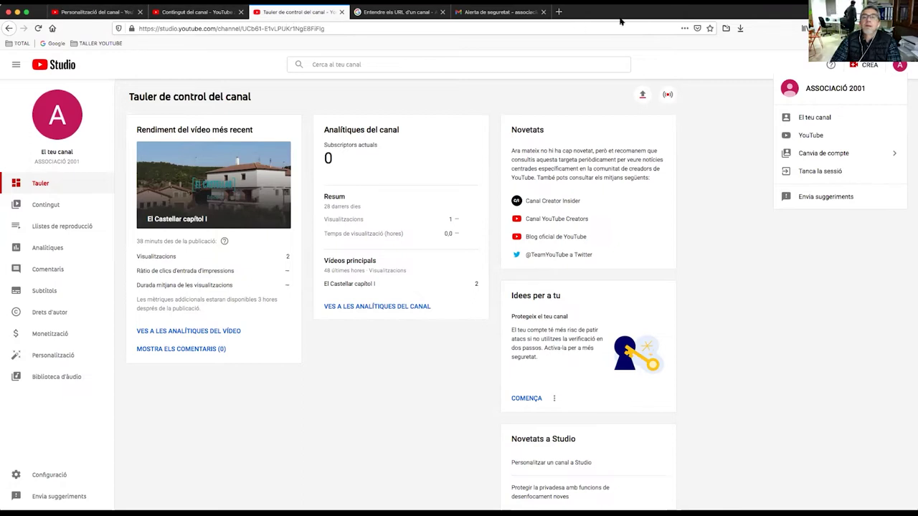
# Zoom the page in and return from YouTube Studio to the YouTube home feed.
pyautogui.click(717, 360)
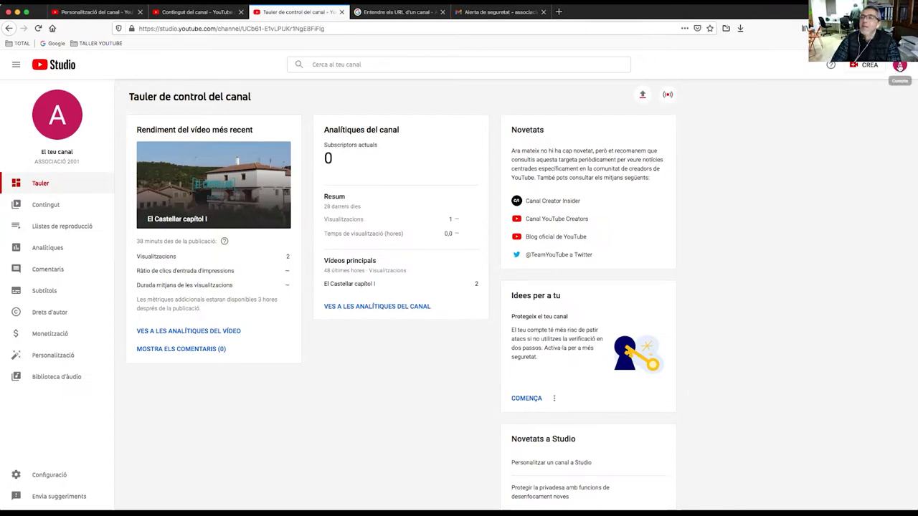
pyautogui.click(900, 66)
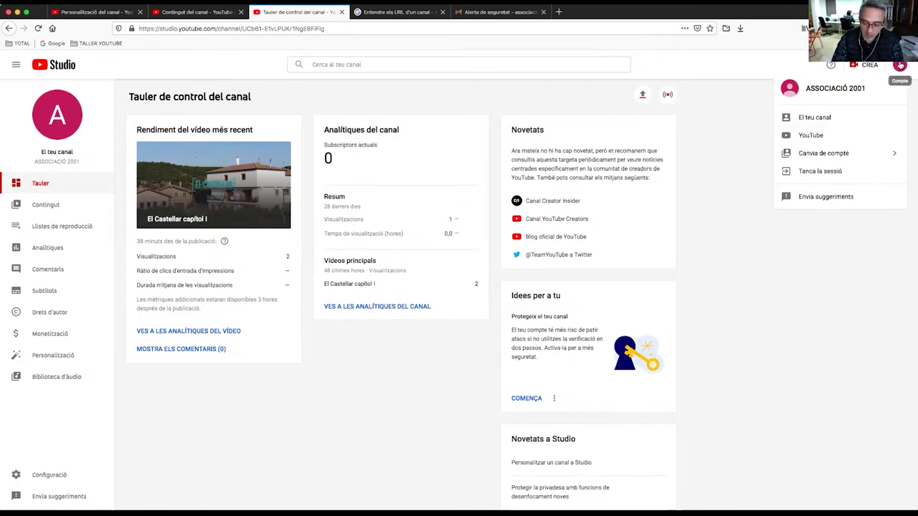
pyautogui.press('super+plus')
pyautogui.press('super+plus')
pyautogui.press('super+plus')
pyautogui.press('super+plus')
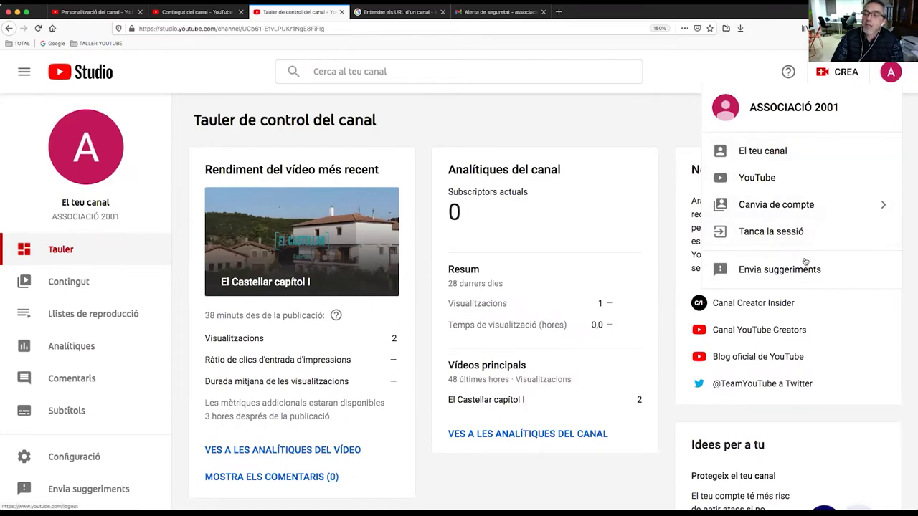
pyautogui.click(784, 180)
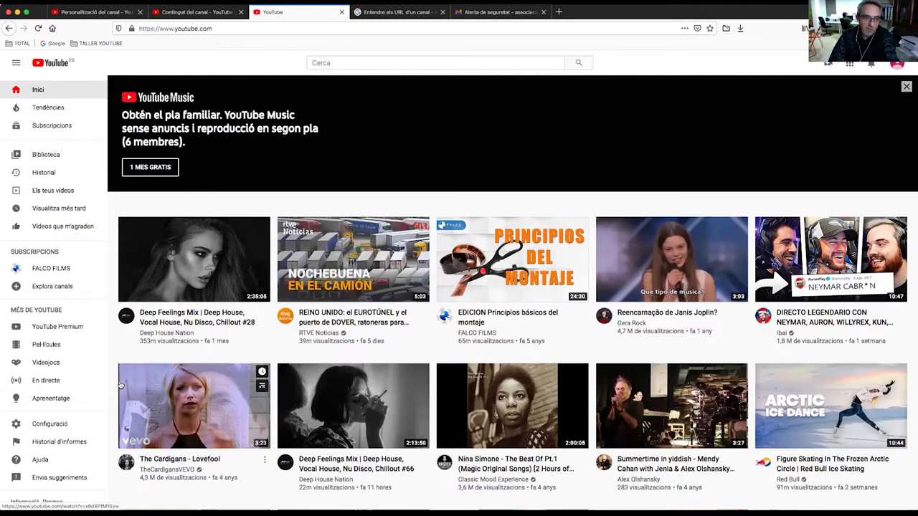
# Enlarge the YouTube page and open Configuració, the account settings, from the sidebar.
pyautogui.scroll(-1, 120, 385)
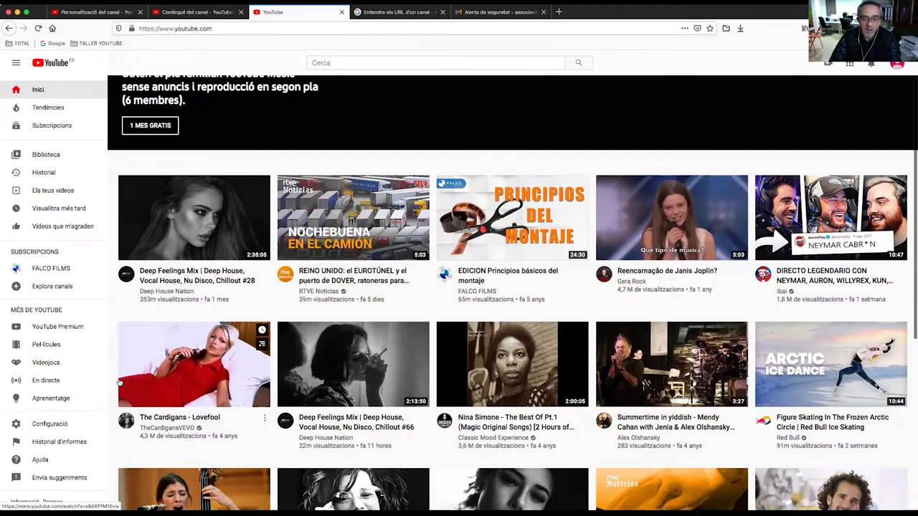
pyautogui.scroll(-2, 120, 385)
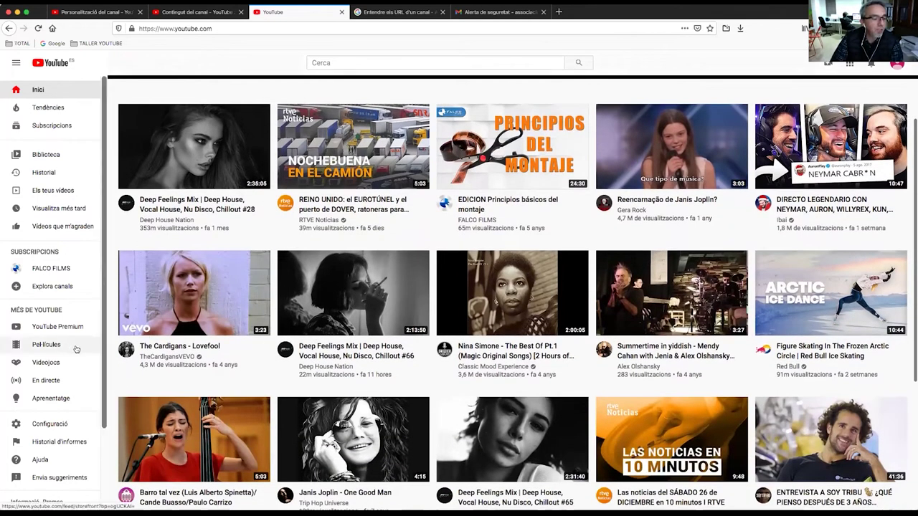
pyautogui.scroll(-3, 76, 349)
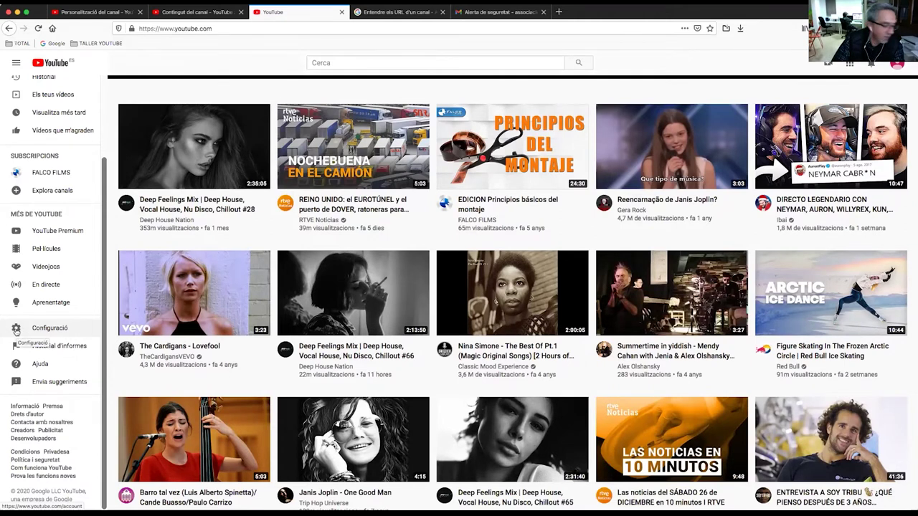
pyautogui.press('super+plus')
pyautogui.press('super+plus')
pyautogui.press('super+plus')
pyautogui.press('super+plus')
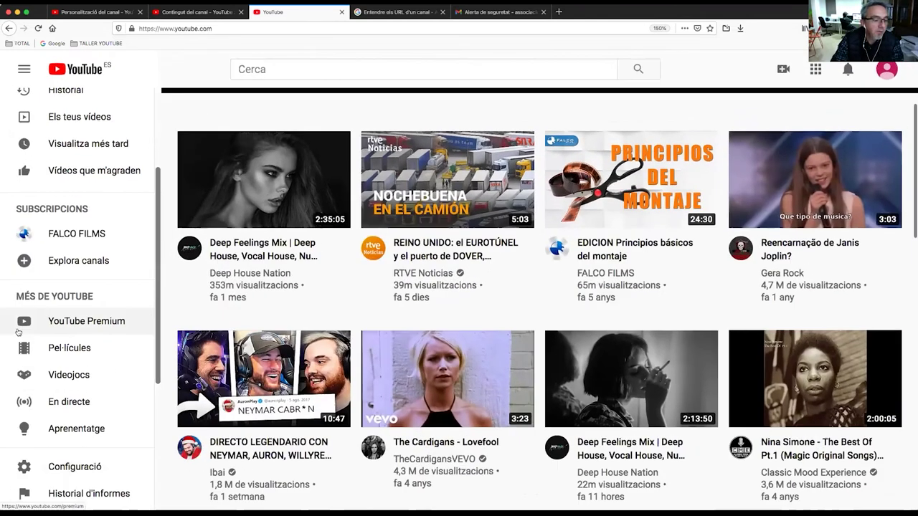
pyautogui.scroll(-4, 43, 330)
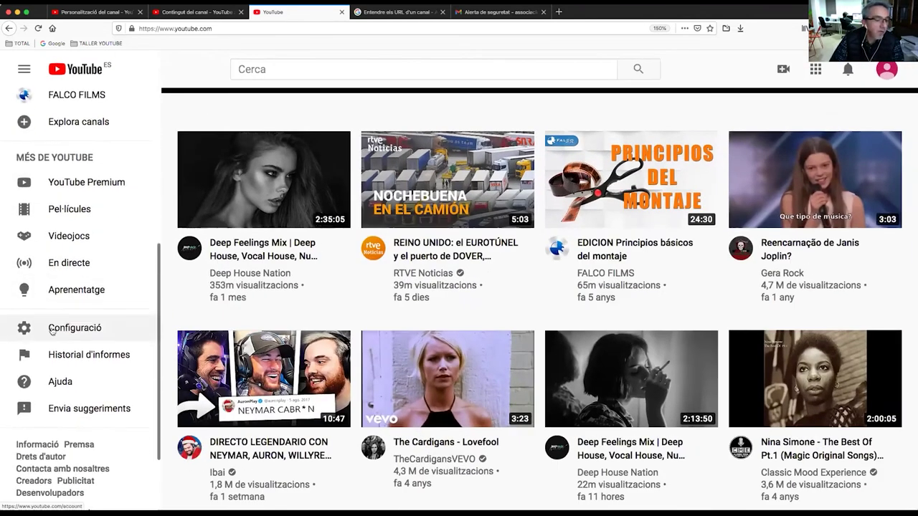
pyautogui.scroll(-1, 50, 322)
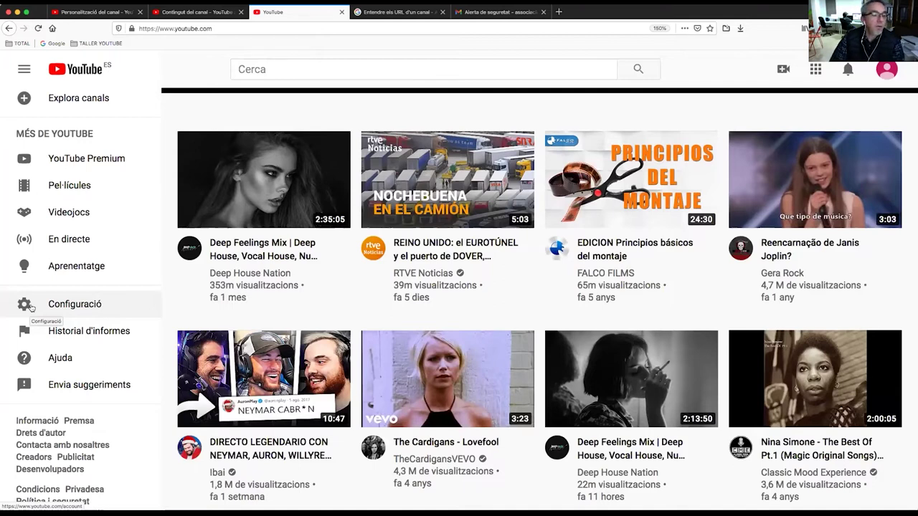
pyautogui.click(30, 307)
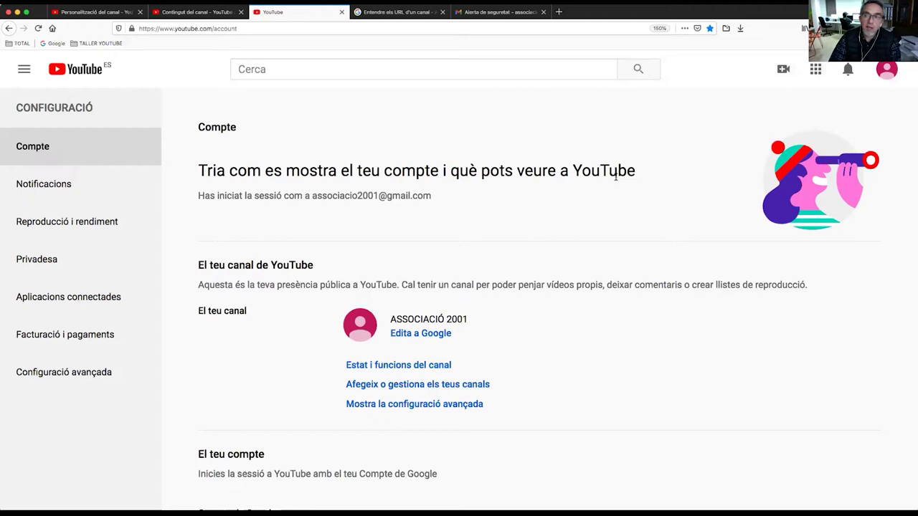
pyautogui.click(887, 72)
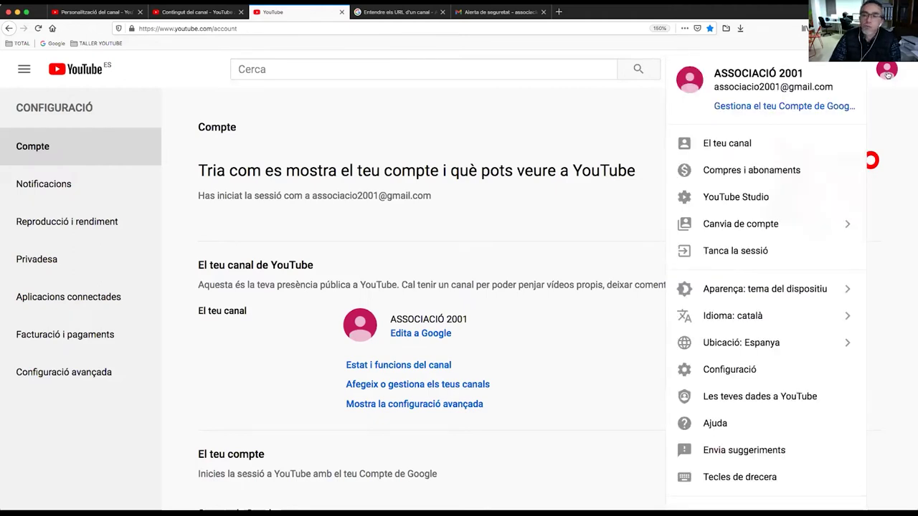
pyautogui.click(416, 158)
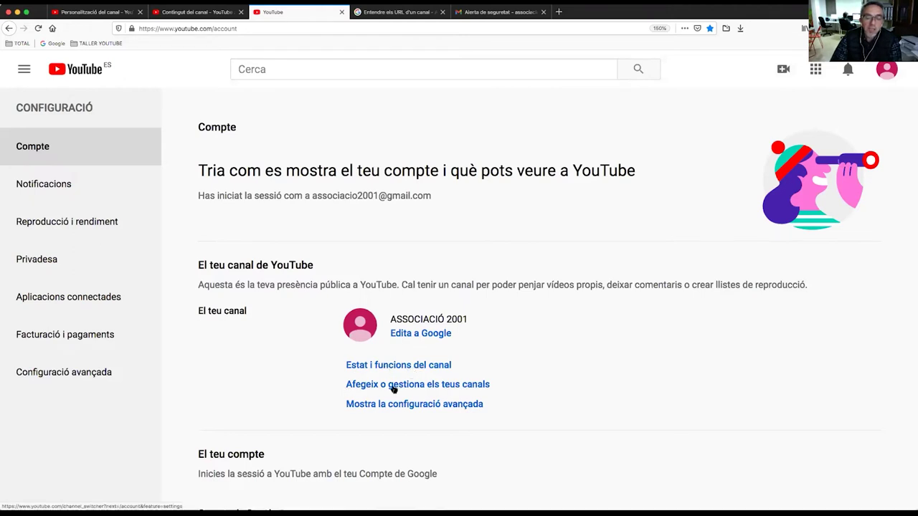
pyautogui.click(416, 367)
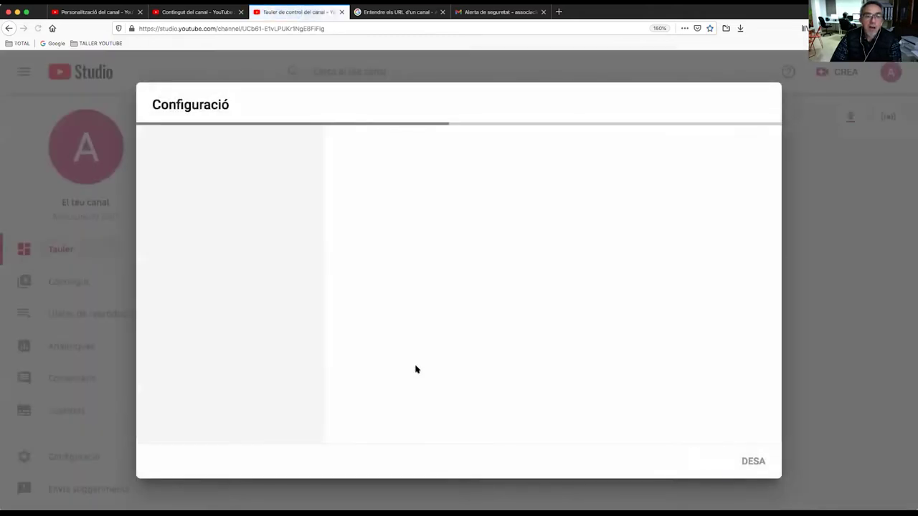
# List the account's channels, ASSOCIACIÓ 2001 and PRACTIQUES TALLER YOUTUBE, and start Crea un canal.
pyautogui.press('super+bracketleft')
pyautogui.click(458, 386)
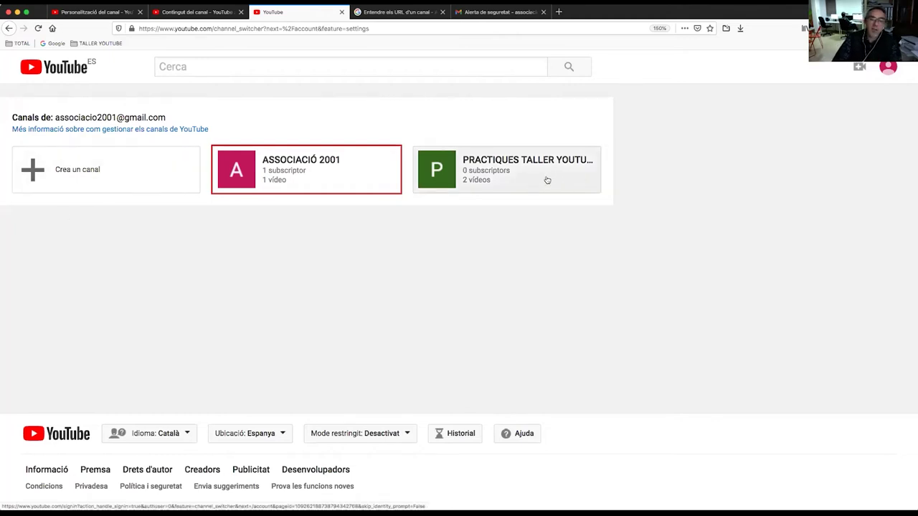
pyautogui.click(61, 168)
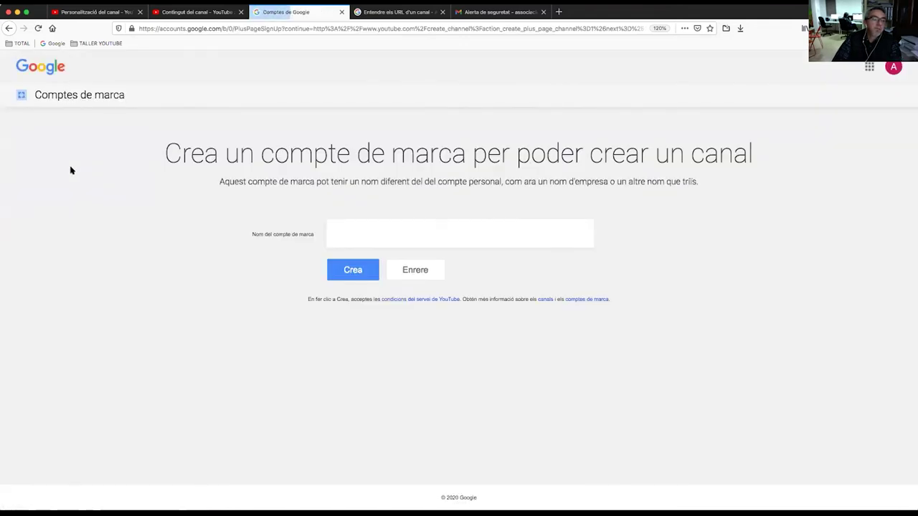
# Create a brand account named UKE.
pyautogui.click(370, 234)
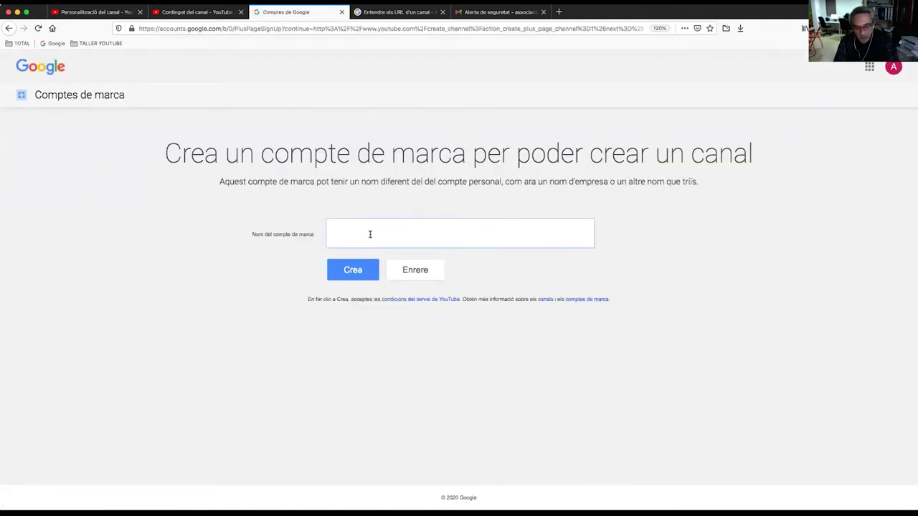
pyautogui.write('UKEMOTION')
pyautogui.press('BackSpace')
pyautogui.press('BackSpace')
pyautogui.press('BackSpace')
pyautogui.press('BackSpace')
pyautogui.press('BackSpace')
pyautogui.press('BackSpace')
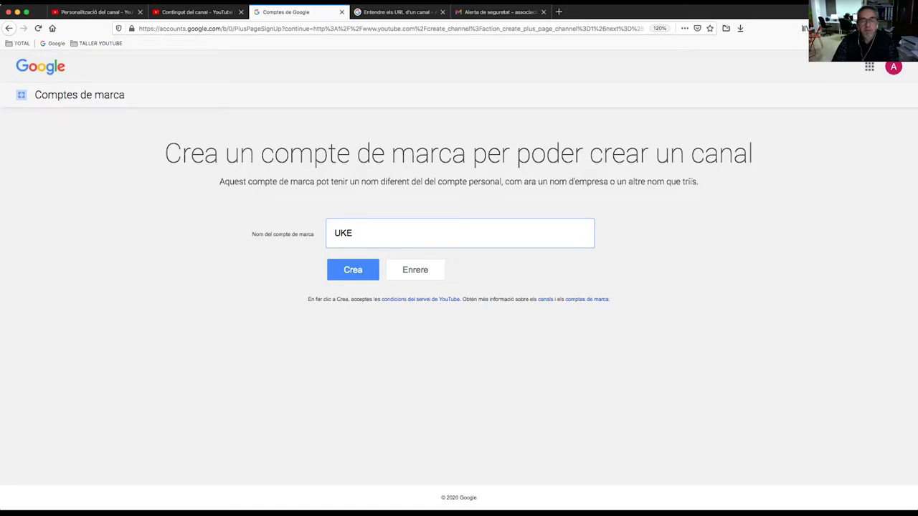
pyautogui.click(350, 271)
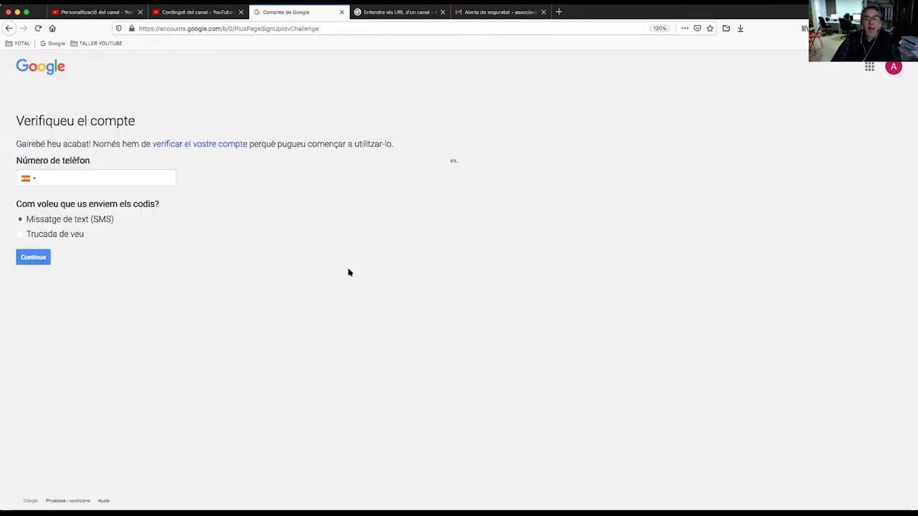
# Verify the new account with a phone number and the SMS code received.
pyautogui.click(85, 180)
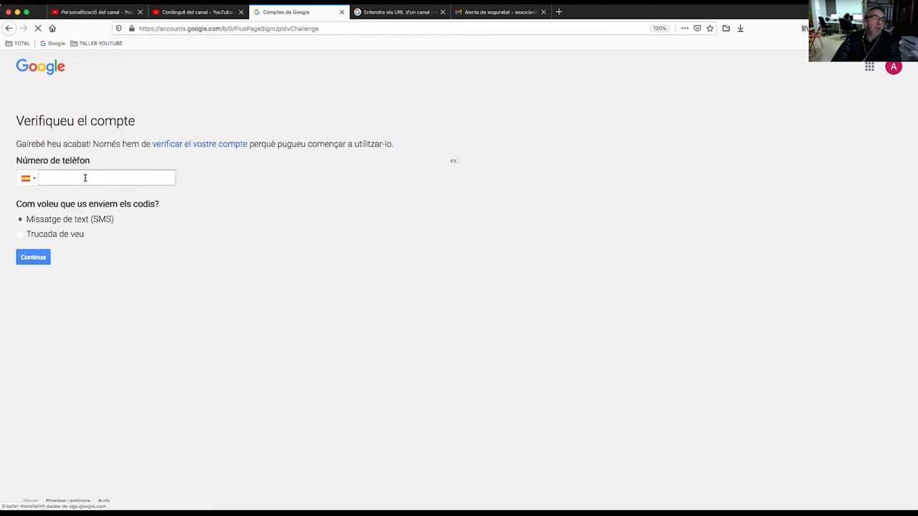
pyautogui.click(84, 178)
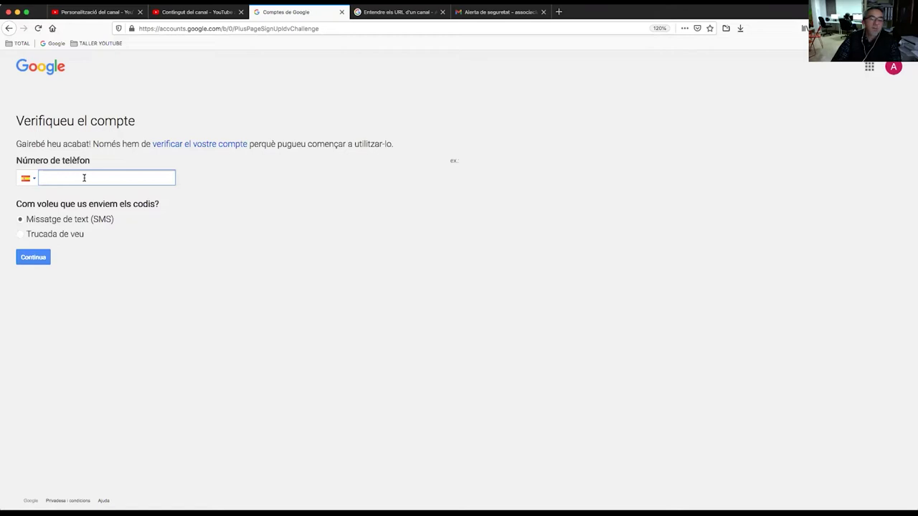
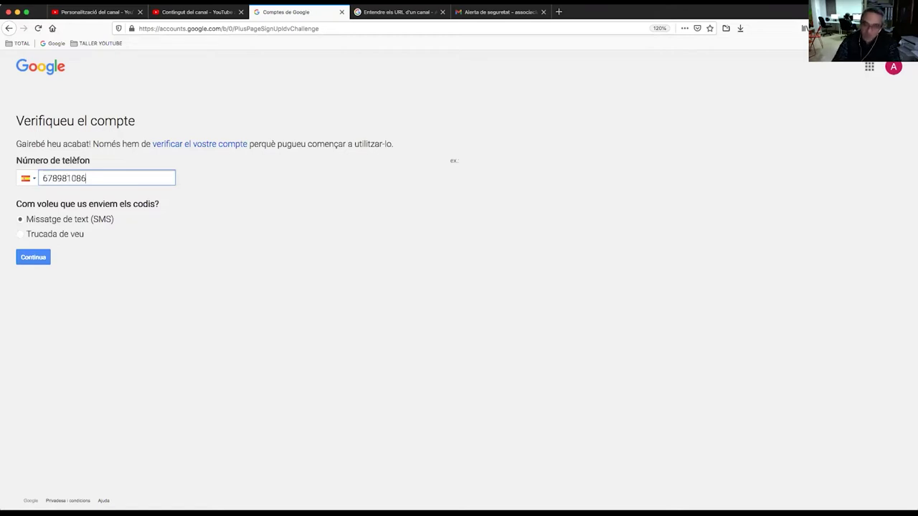
pyautogui.click(36, 258)
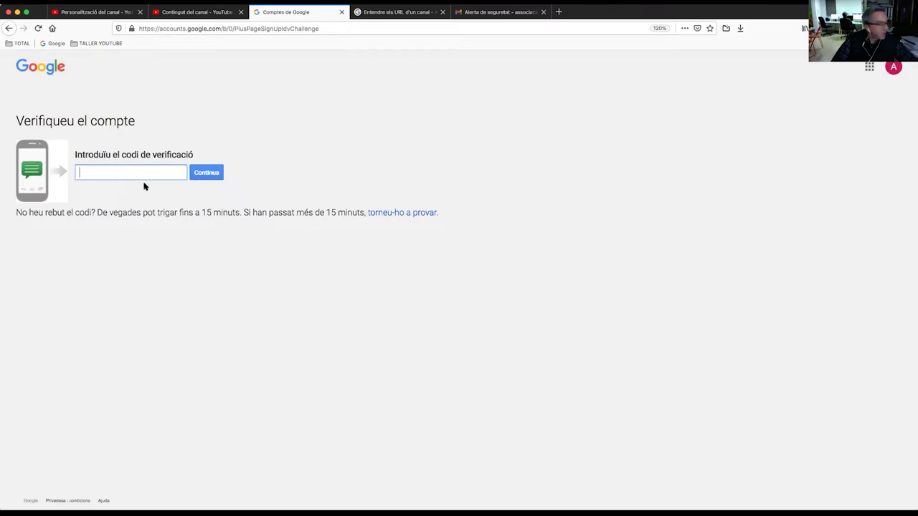
pyautogui.click(215, 174)
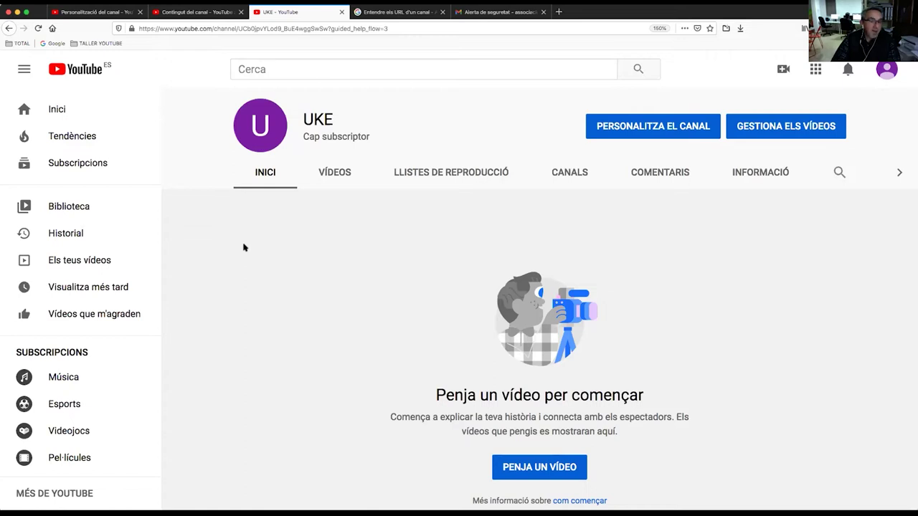
# Open YouTube Studio for the UKE channel from the avatar menu.
pyautogui.click(884, 72)
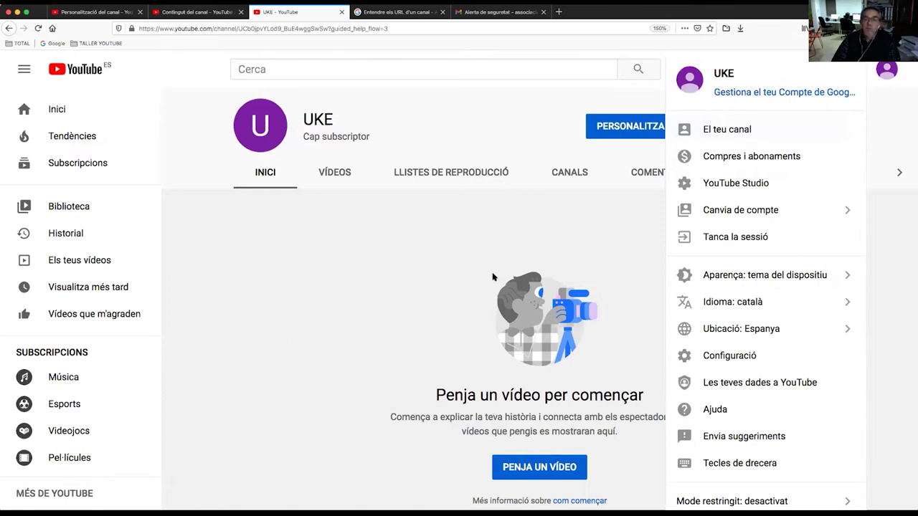
pyautogui.click(518, 276)
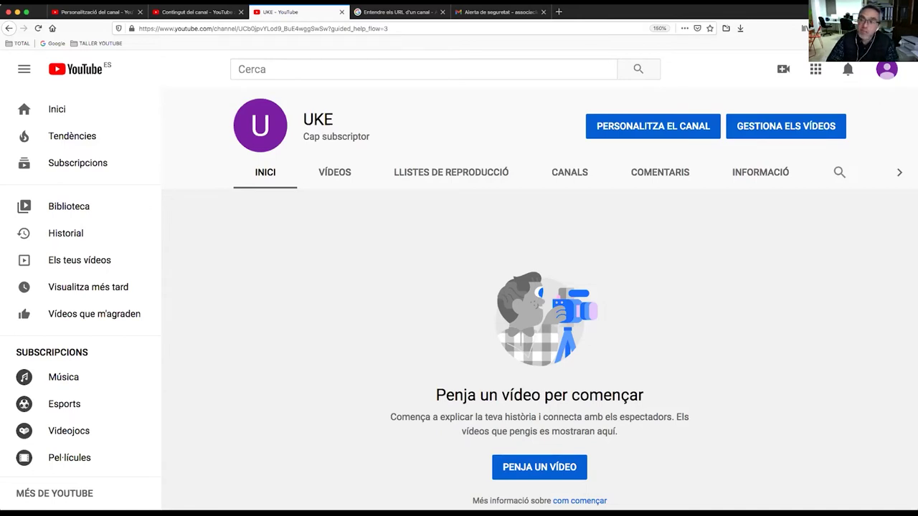
pyautogui.click(887, 71)
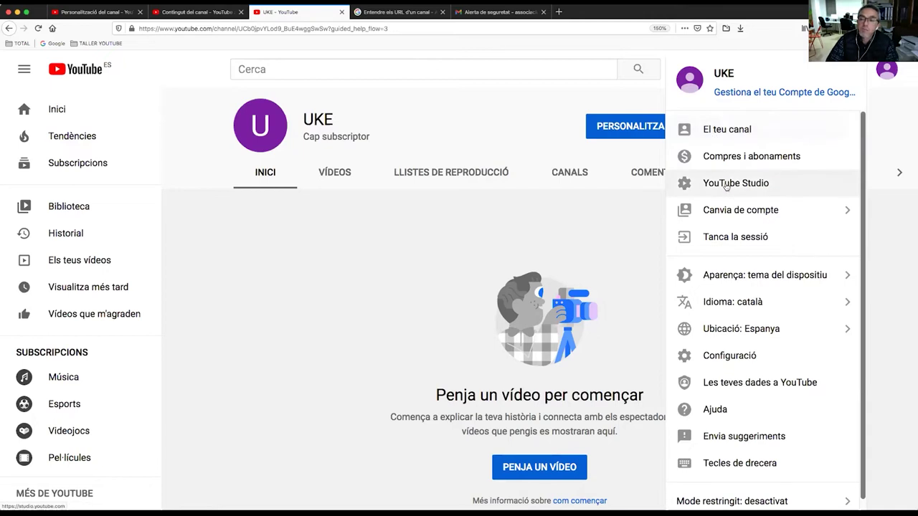
pyautogui.click(324, 311)
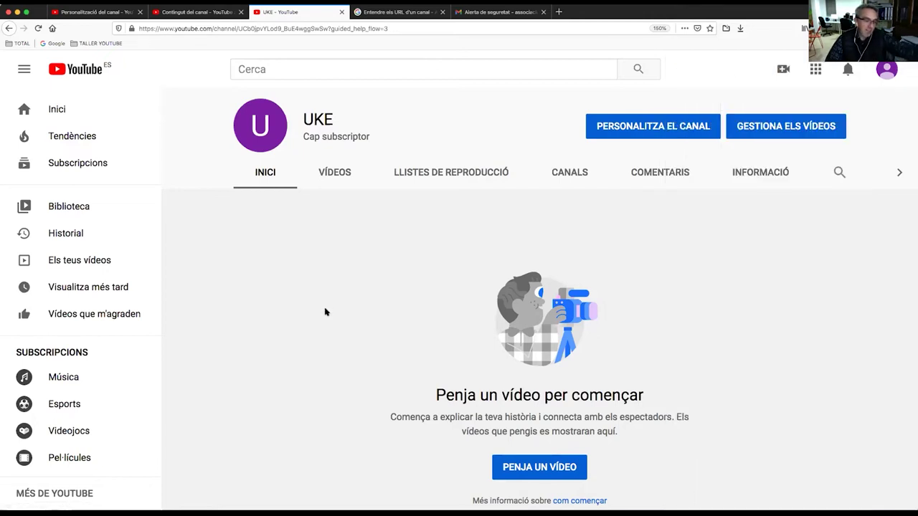
pyautogui.click(887, 72)
pyautogui.click(730, 185)
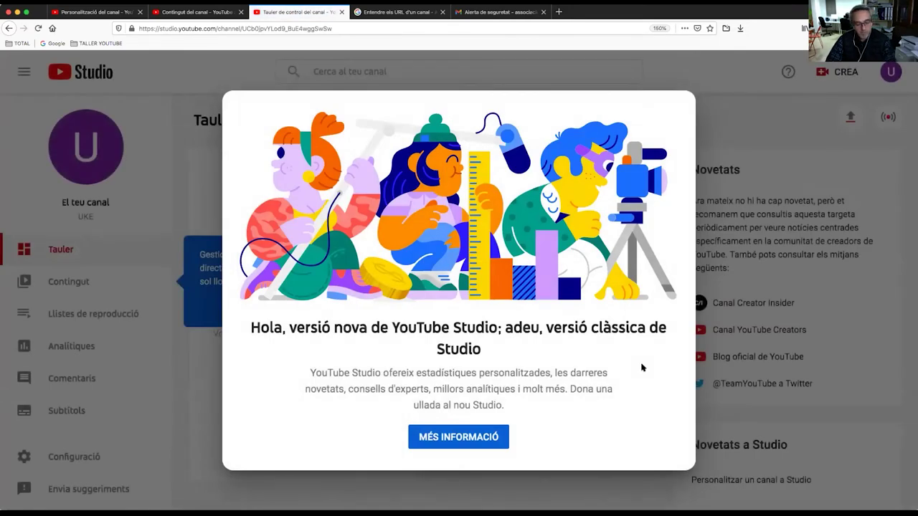
# Dismiss the Studio welcome dialog and tip, then bring up the Canvia de compte channel list.
pyautogui.press('Escape')
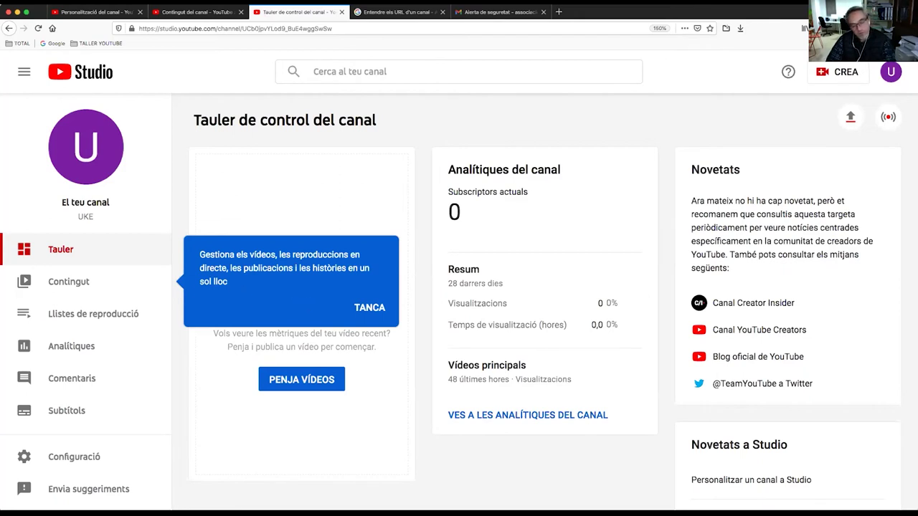
pyautogui.click(368, 309)
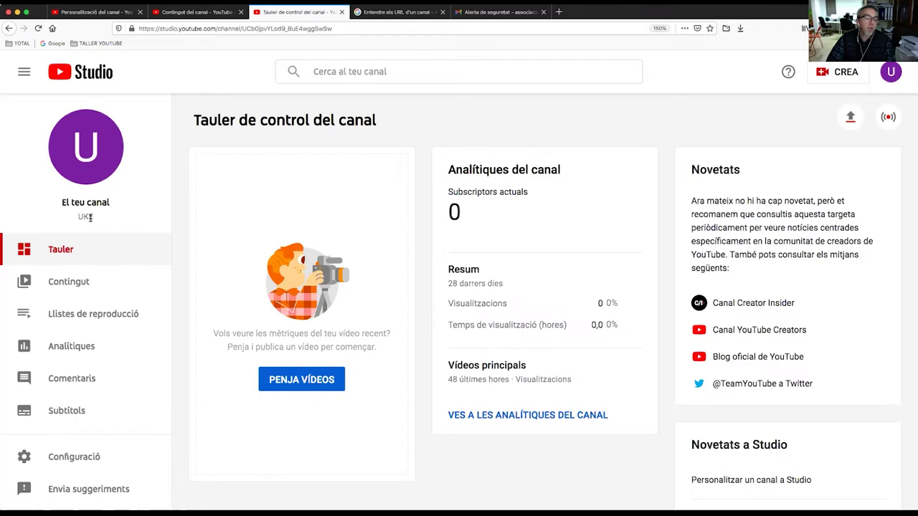
pyautogui.click(889, 75)
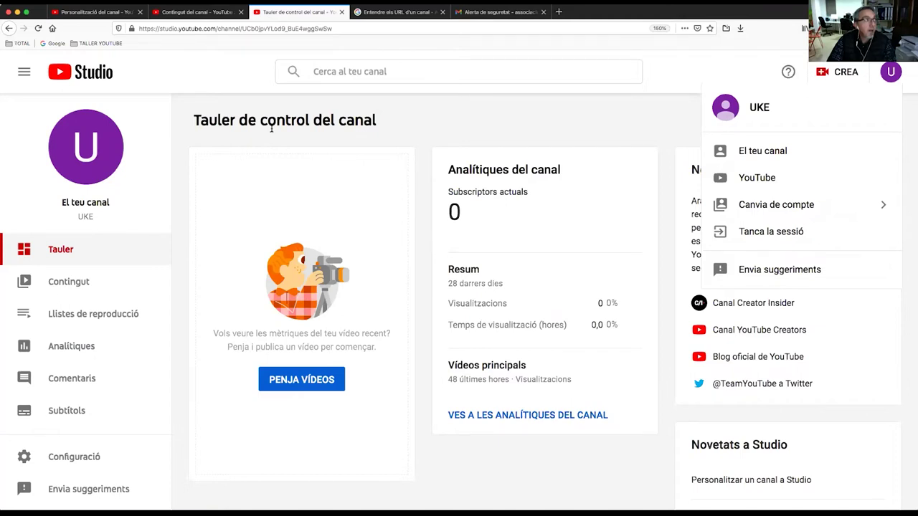
pyautogui.click(891, 71)
pyautogui.click(892, 72)
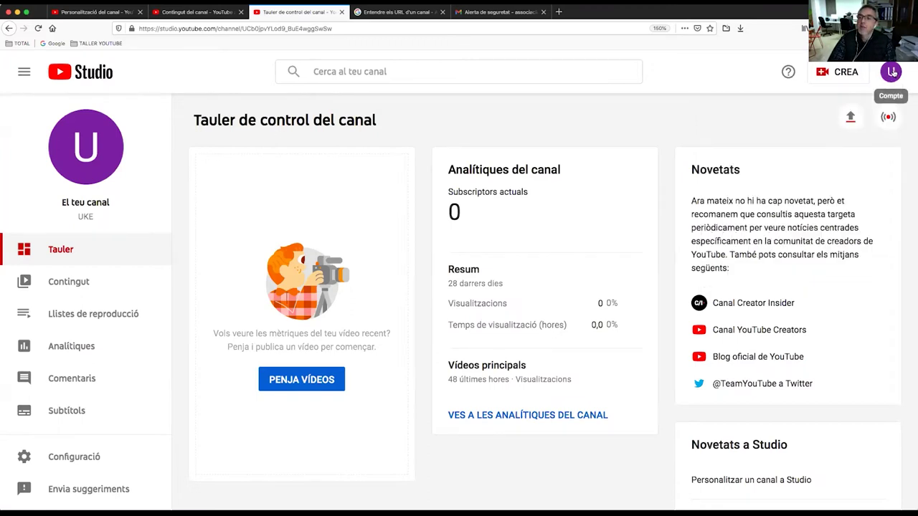
pyautogui.click(766, 213)
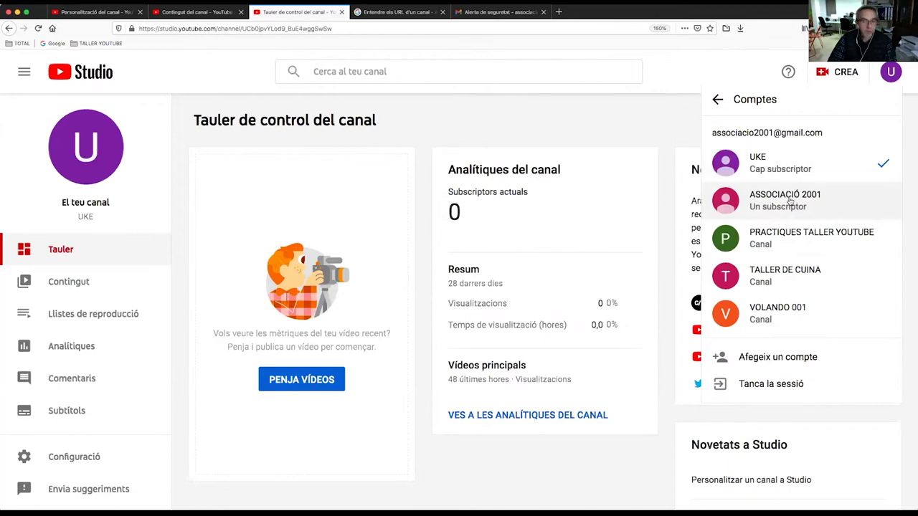
# Switch to ASSOCIACIÓ 2001 and view its Contingut list with 'El Castellar capítol I'.
pyautogui.click(789, 204)
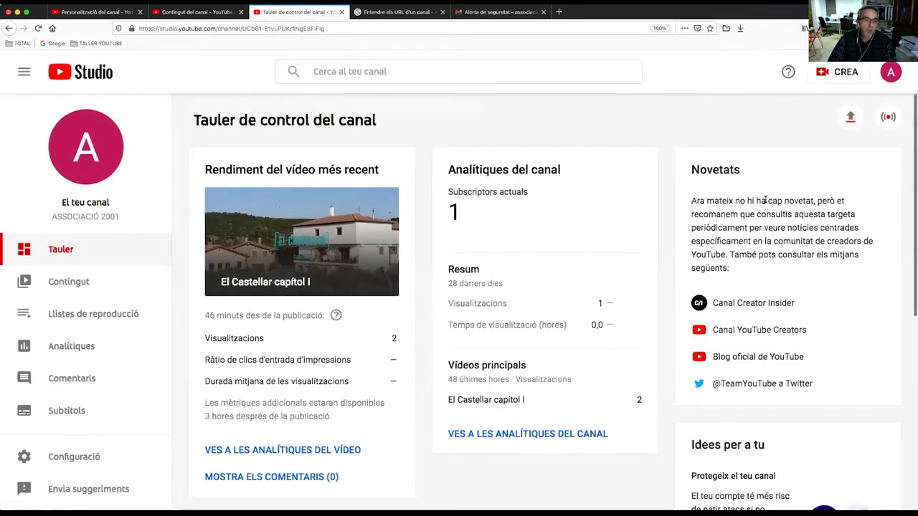
pyautogui.click(89, 283)
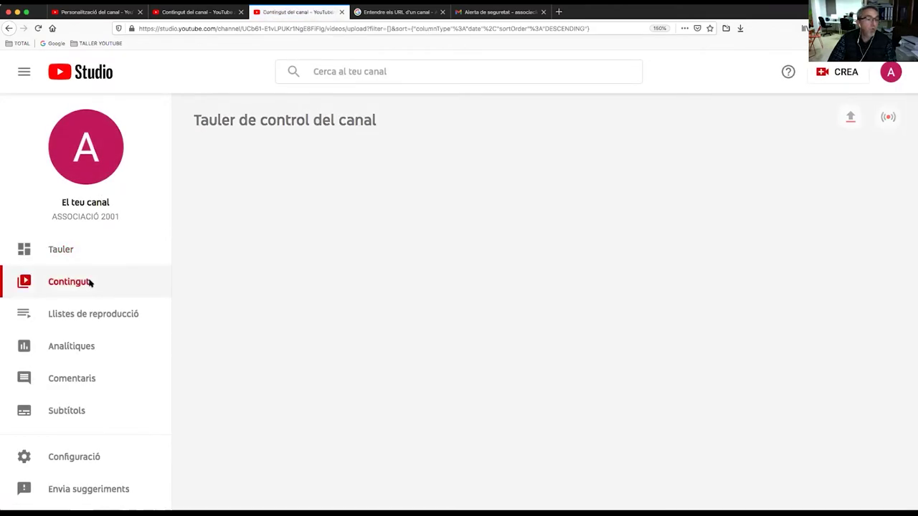
pyautogui.moveTo(326, 251)
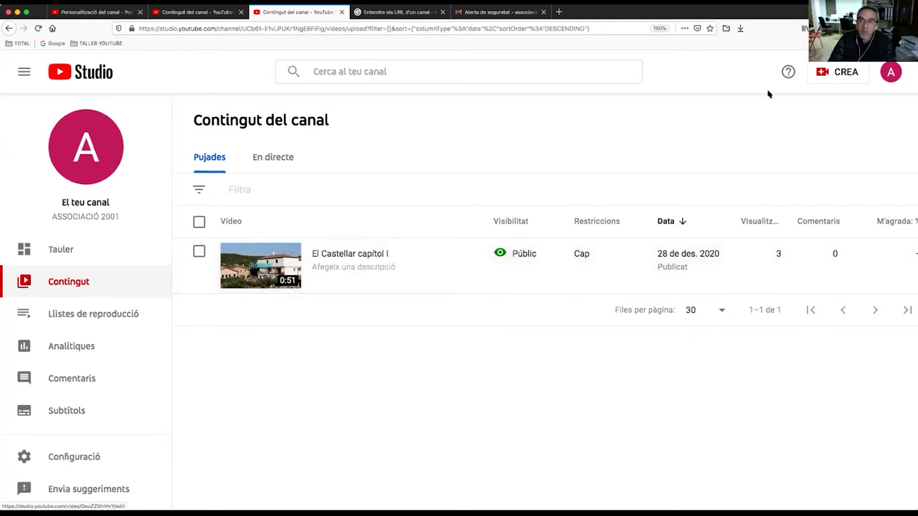
pyautogui.click(892, 72)
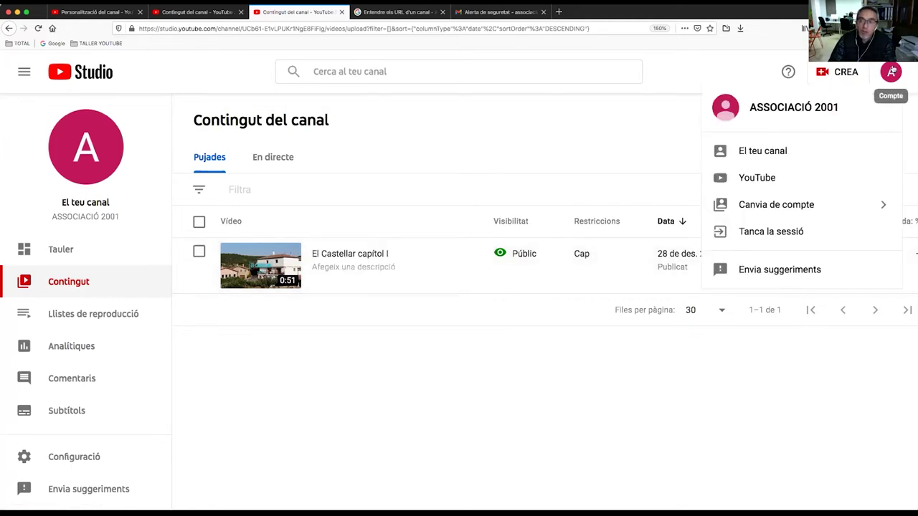
# Switch back to UKE, close the tip, and view its empty Contingut page.
pyautogui.click(787, 206)
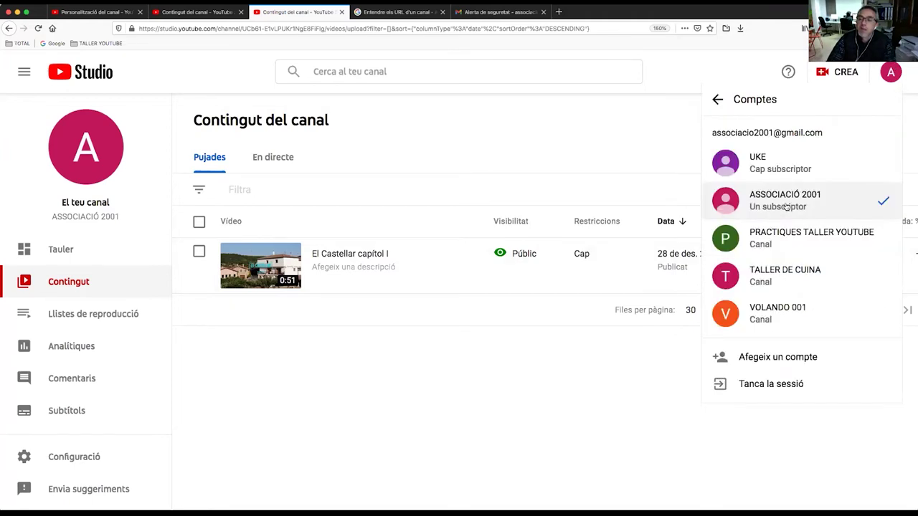
pyautogui.click(771, 163)
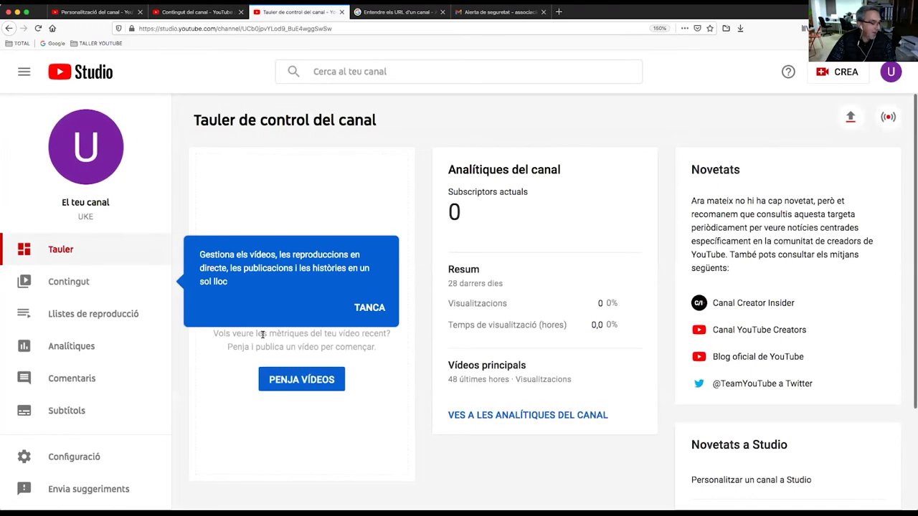
pyautogui.click(373, 307)
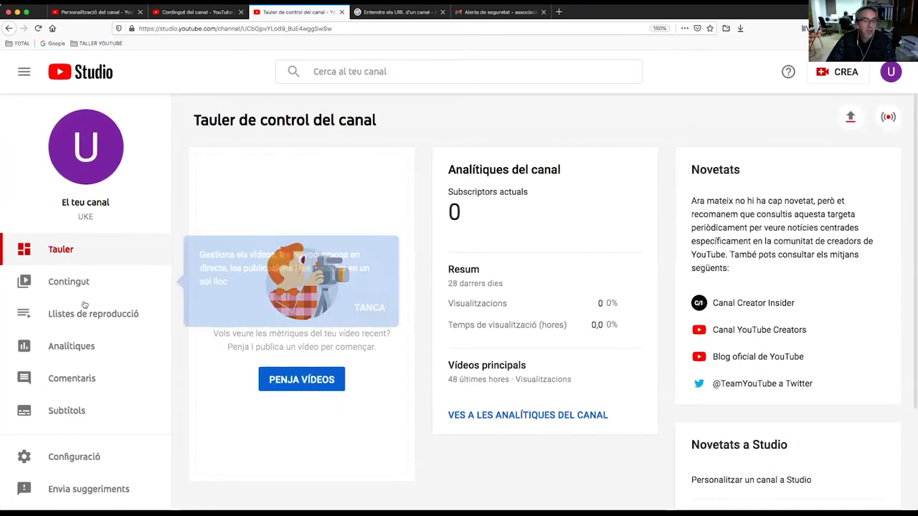
pyautogui.click(62, 284)
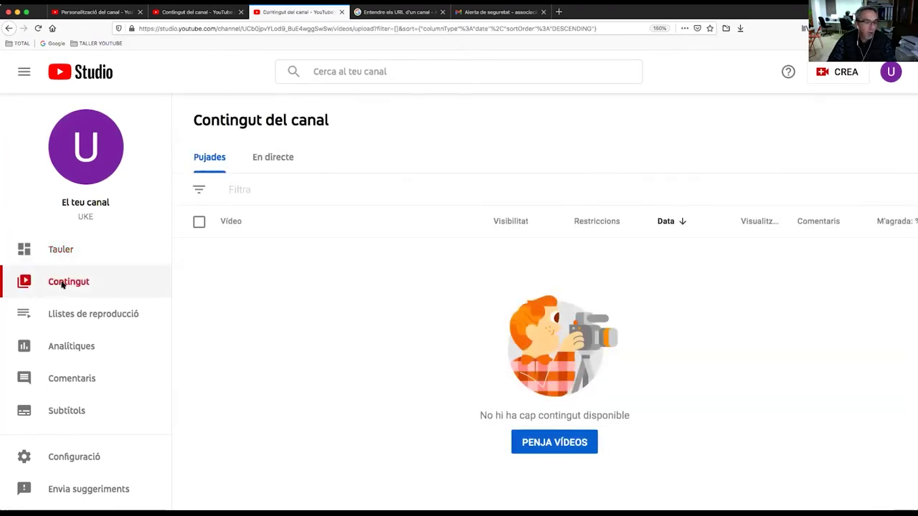
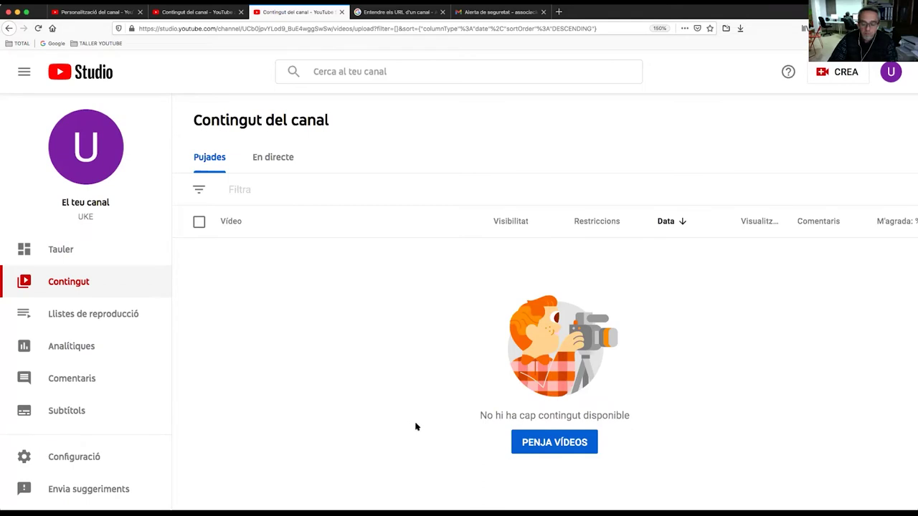
# Go back a page and switch to the tab listing the two El Castellar videos.
pyautogui.press('super+Left')
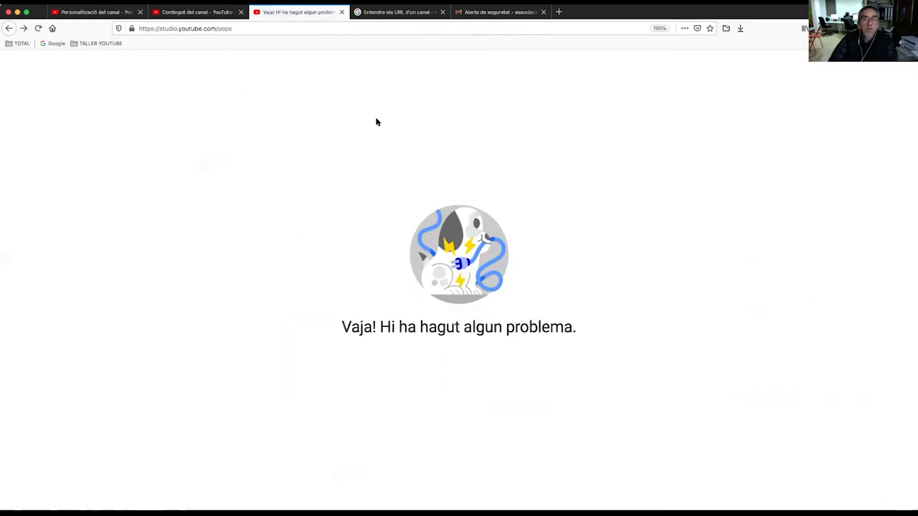
pyautogui.click(196, 13)
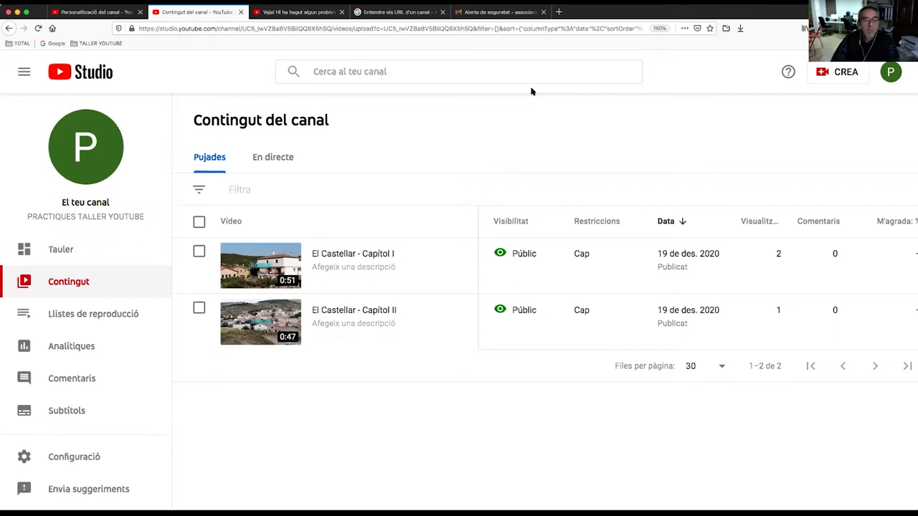
# Reset the browser zoom and bring up the 'Vaja! Hi ha hagut algun problema' error tab.
pyautogui.moveTo(302, 291)
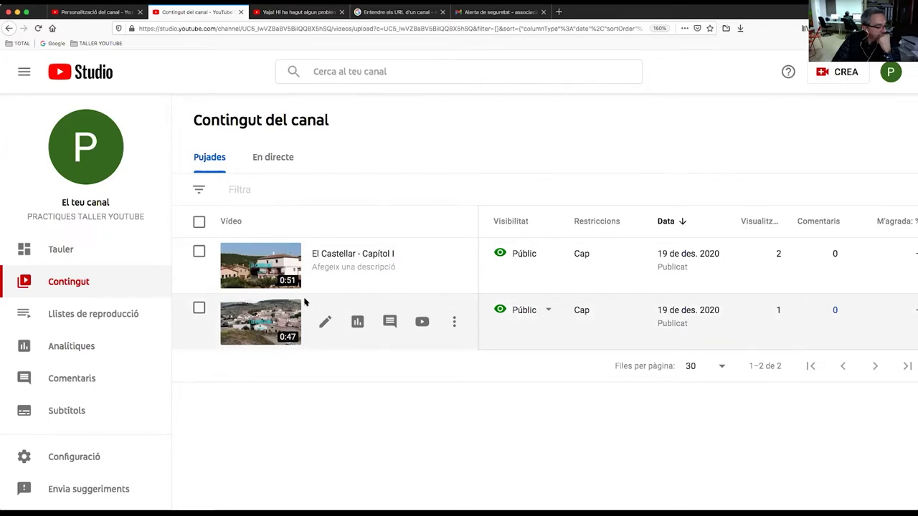
pyautogui.moveTo(529, 287)
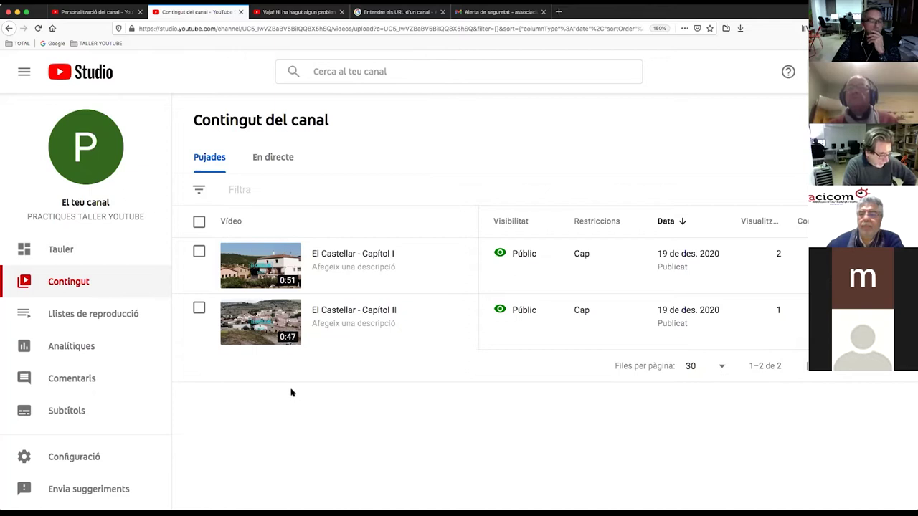
pyautogui.press('super+0')
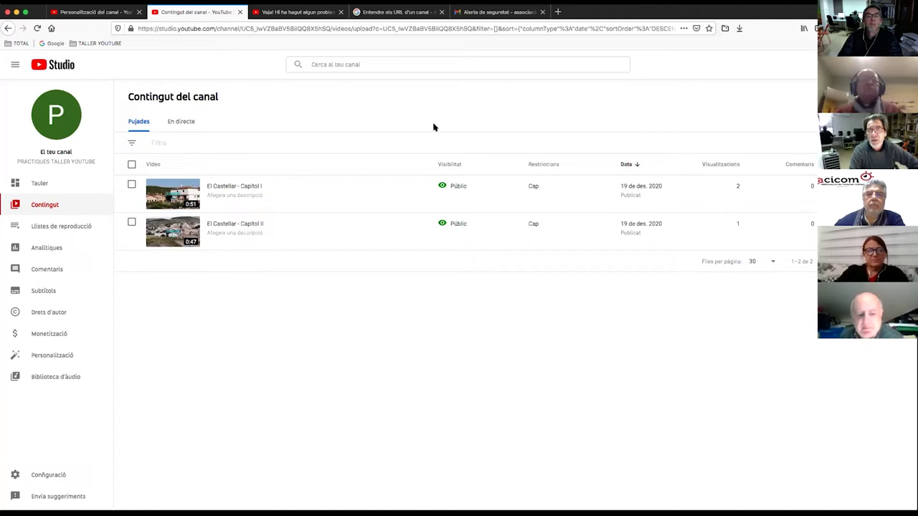
pyautogui.click(308, 15)
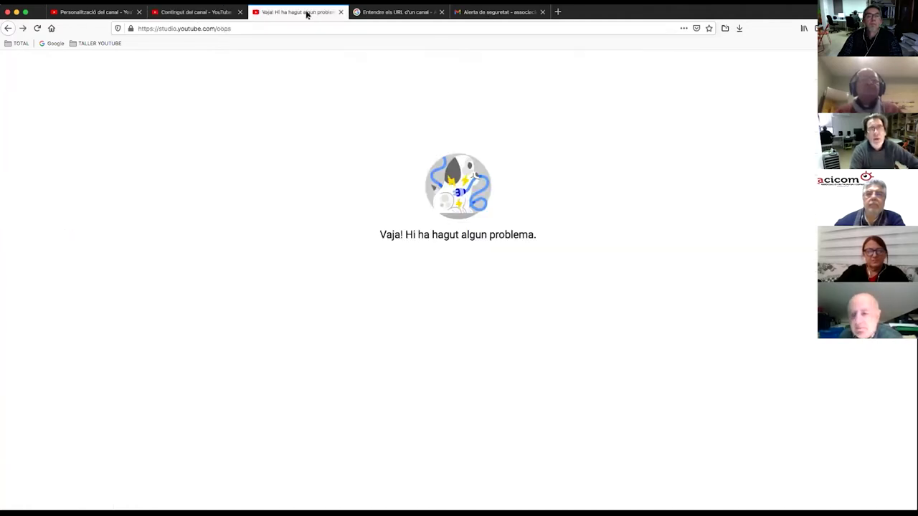
# Close the error tab, the 'Entendre els URL' tab and the 'Alerta de seguretat' email tab.
pyautogui.click(340, 12)
pyautogui.click(339, 12)
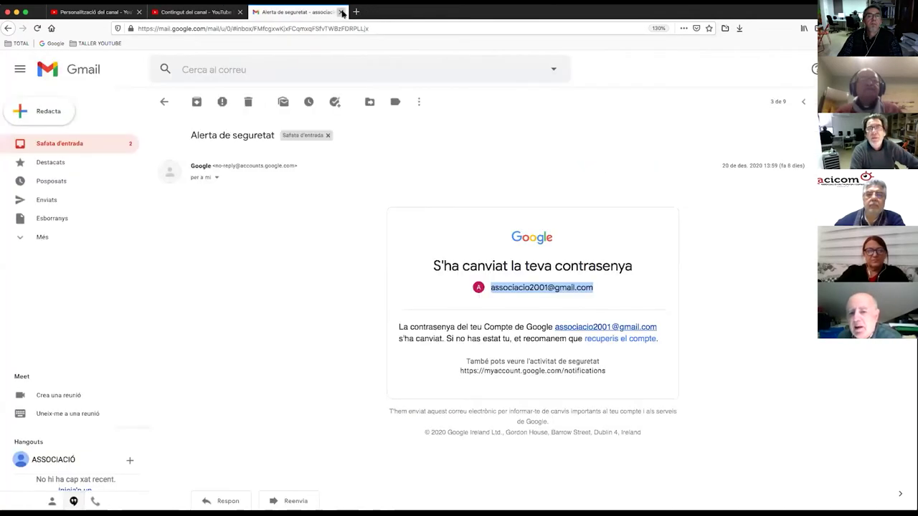
pyautogui.click(340, 12)
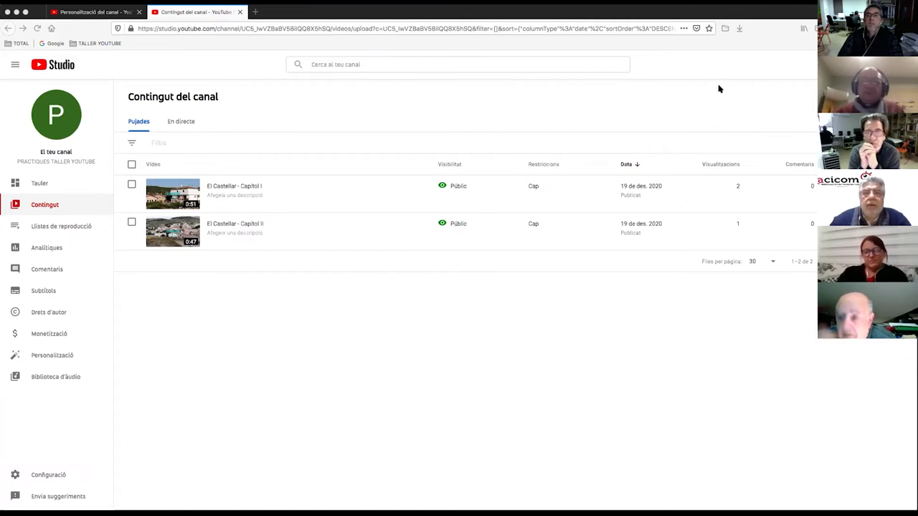
# Focus the browser and open Tauler for PRACTIQUES TALLER YOUTUBE.
pyautogui.click(562, 383)
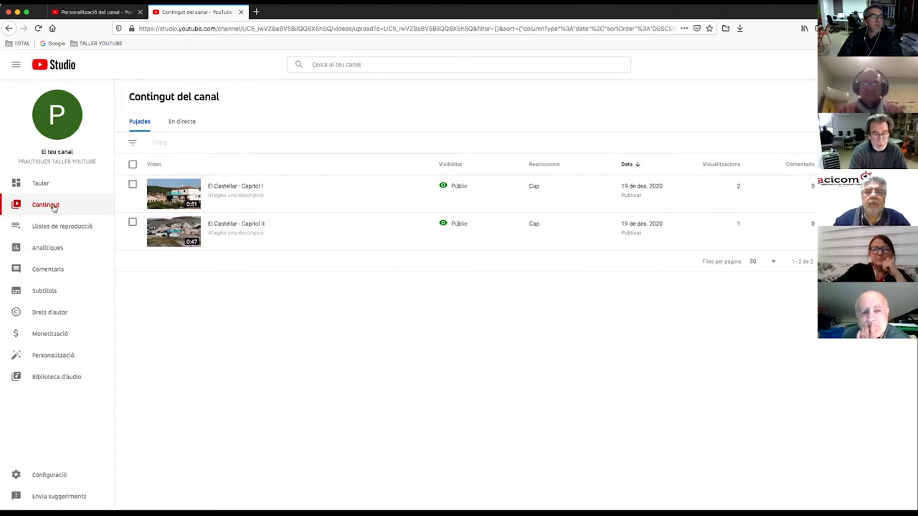
pyautogui.click(40, 184)
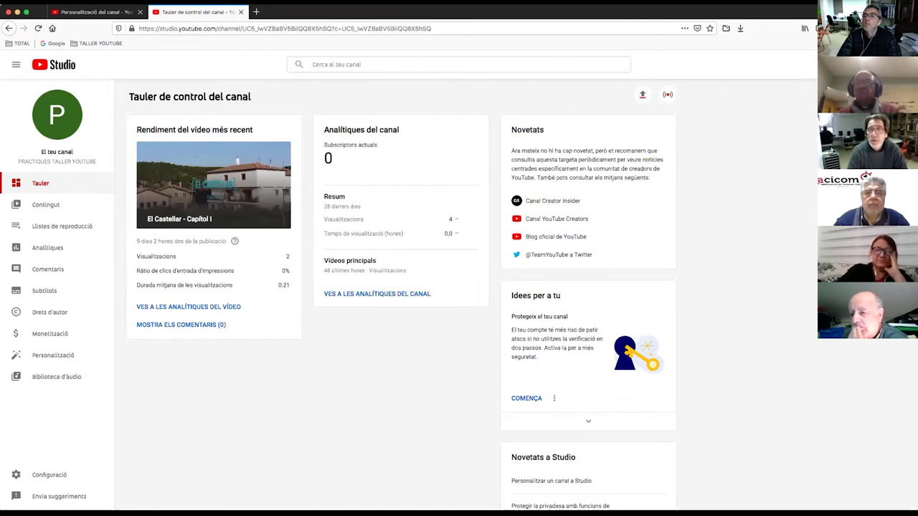
# On the ASSOCIACIÓ 2001 customization tab, keep unsaved edits via 'Roman a la pàgina', then return to the dashboard tab.
pyautogui.click(100, 14)
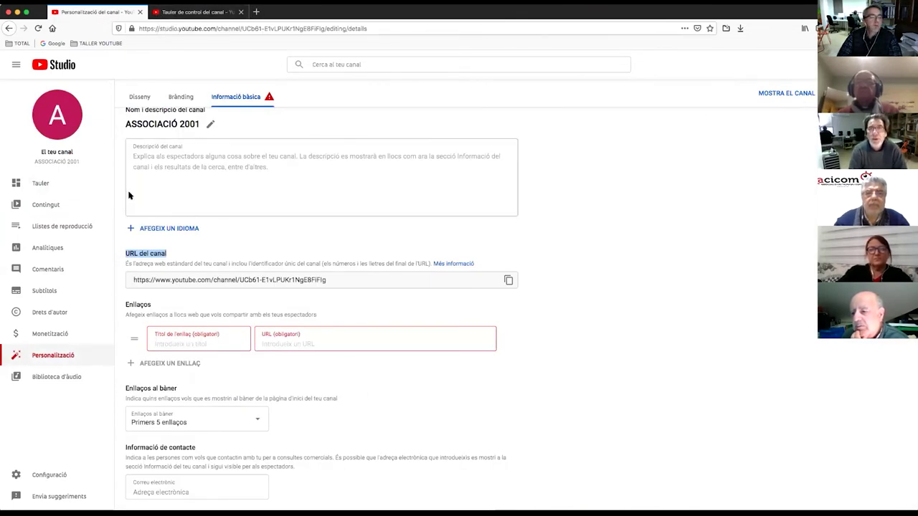
pyautogui.click(32, 185)
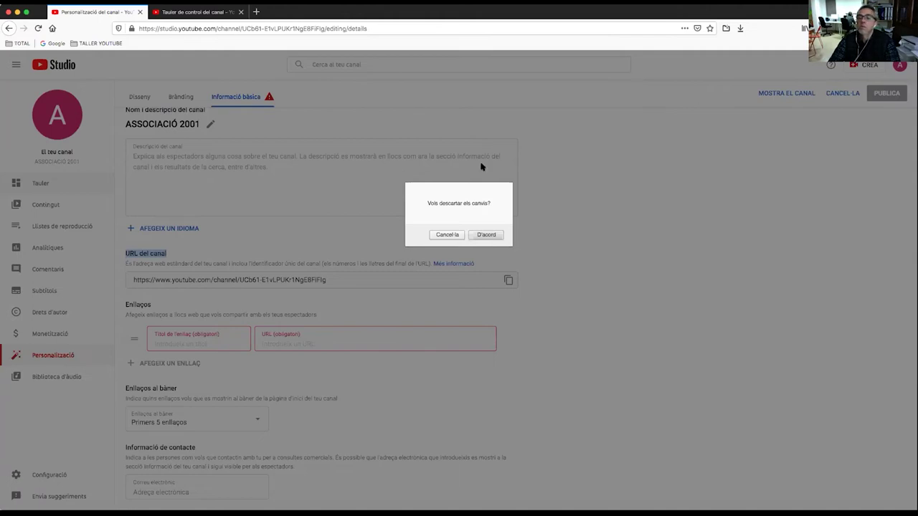
pyautogui.click(445, 235)
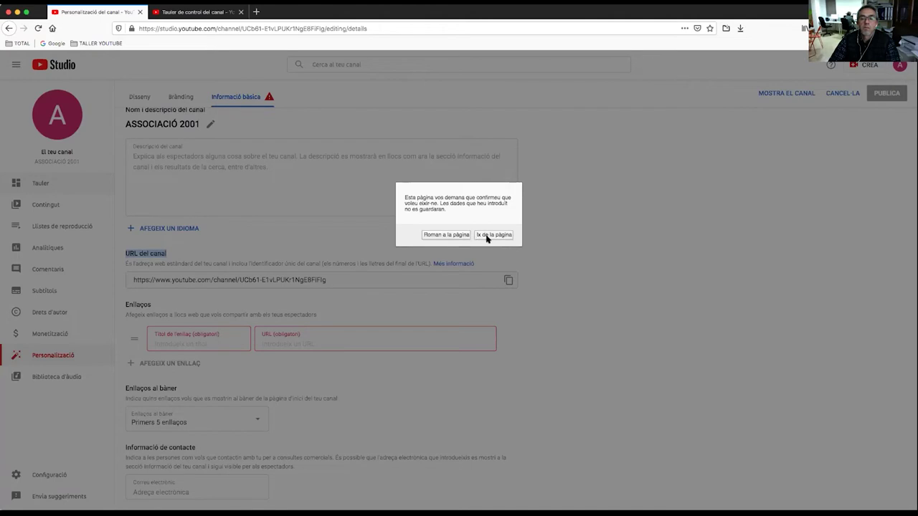
pyautogui.click(446, 235)
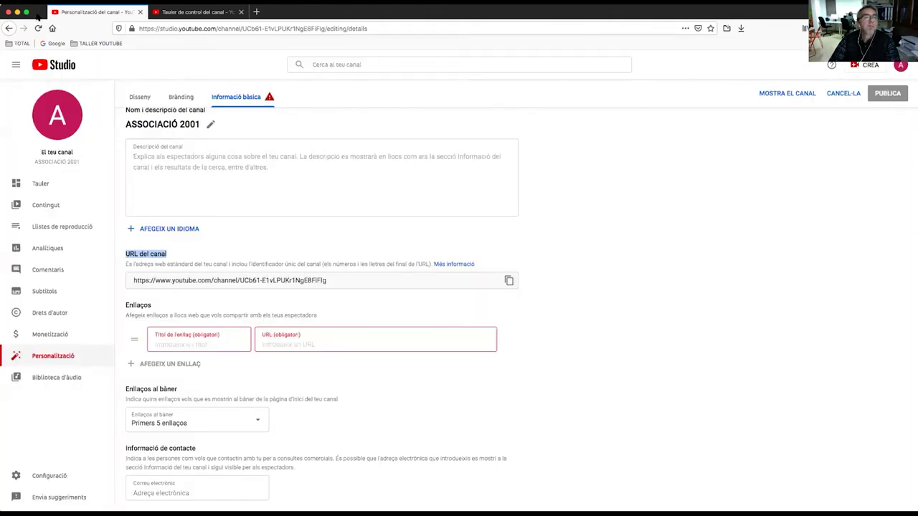
pyautogui.click(172, 12)
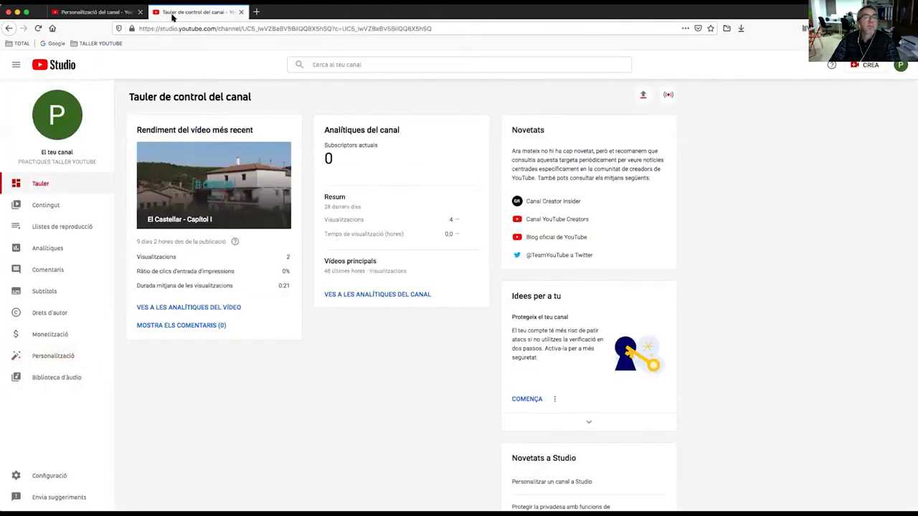
pyautogui.click(240, 12)
pyautogui.click(770, 59)
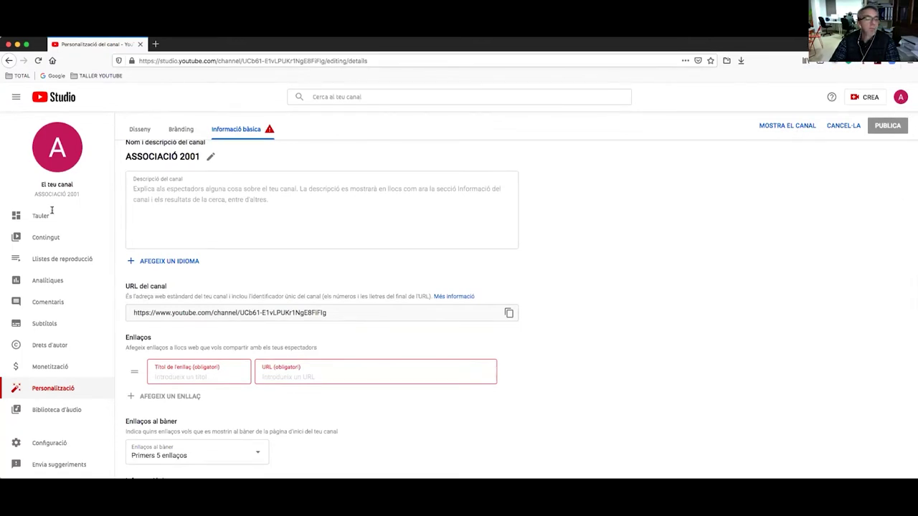
pyautogui.click(40, 214)
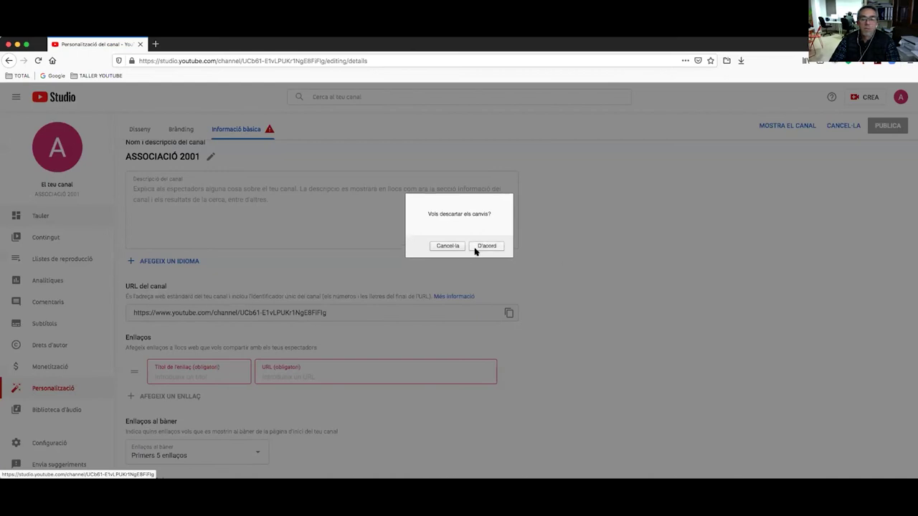
pyautogui.click(475, 248)
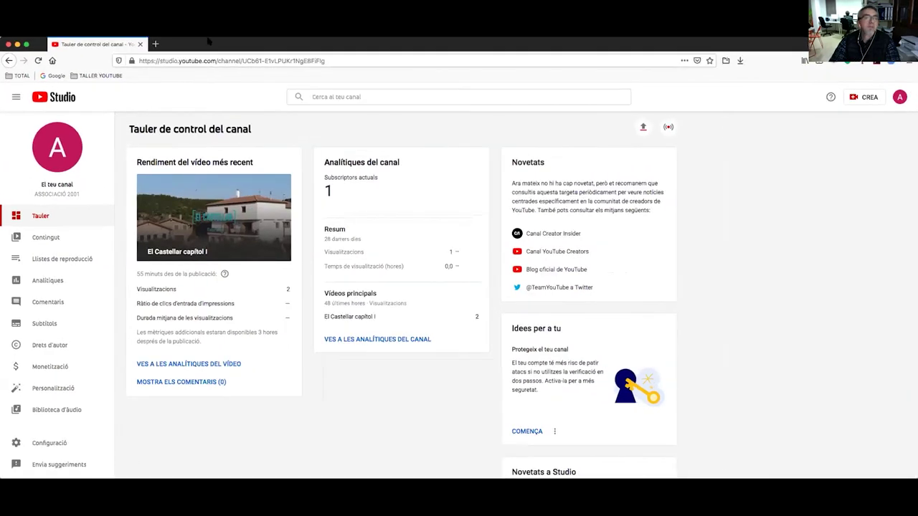
pyautogui.doubleClick(213, 41)
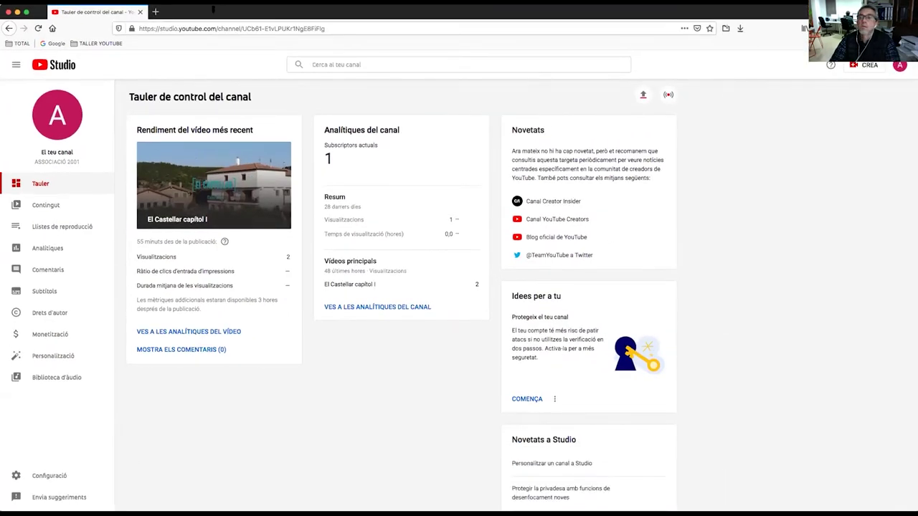
pyautogui.doubleClick(213, 10)
# Show the Contingut list with El Castellar capítol I, opening and closing Configuració unchanged.
pyautogui.click(48, 231)
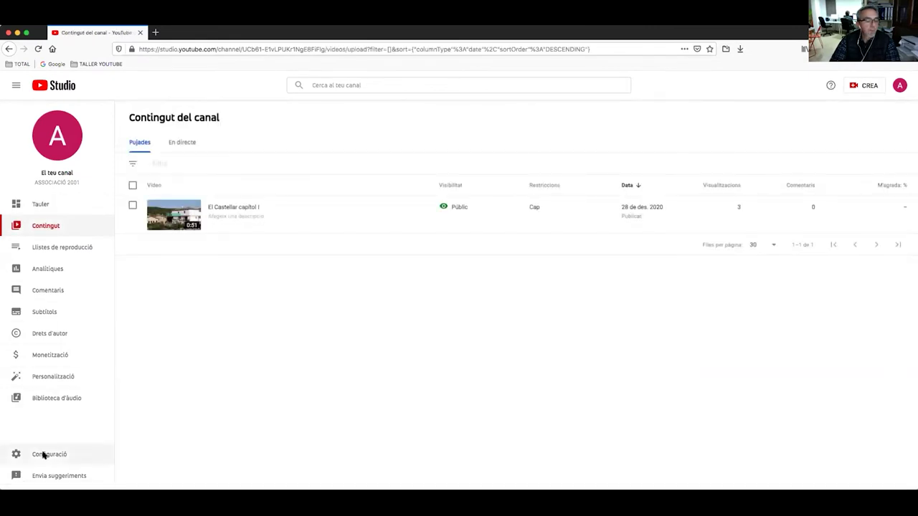
pyautogui.click(43, 454)
pyautogui.click(626, 408)
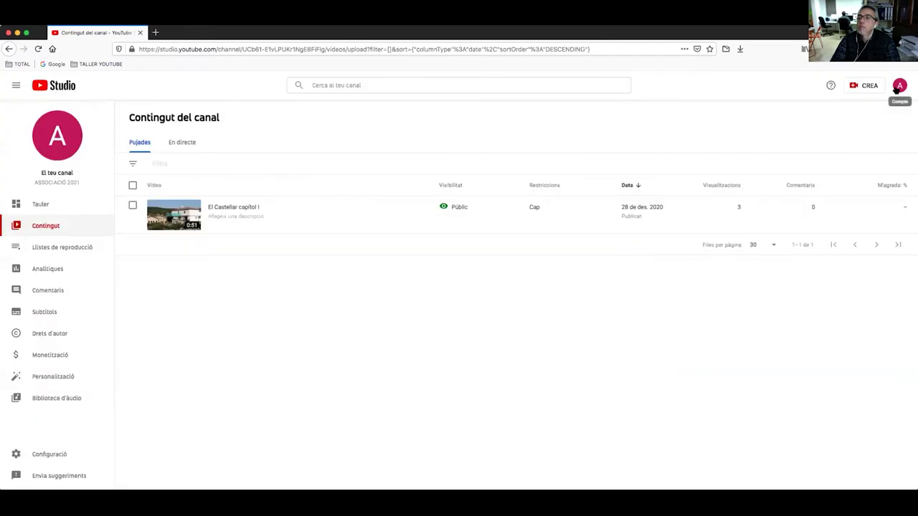
# Open a blank new browser tab, then return to the YouTube Studio tab.
pyautogui.click(154, 32)
pyautogui.click(112, 36)
pyautogui.rightClick(898, 87)
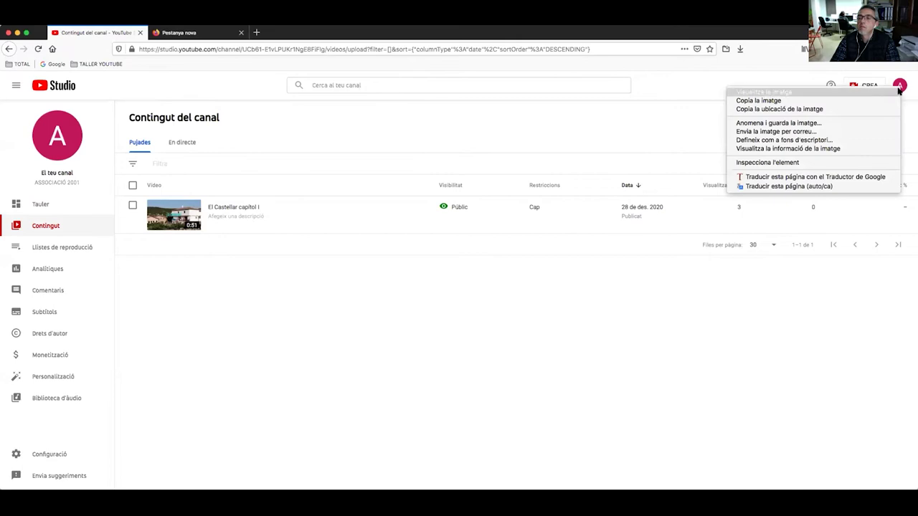
pyautogui.click(561, 314)
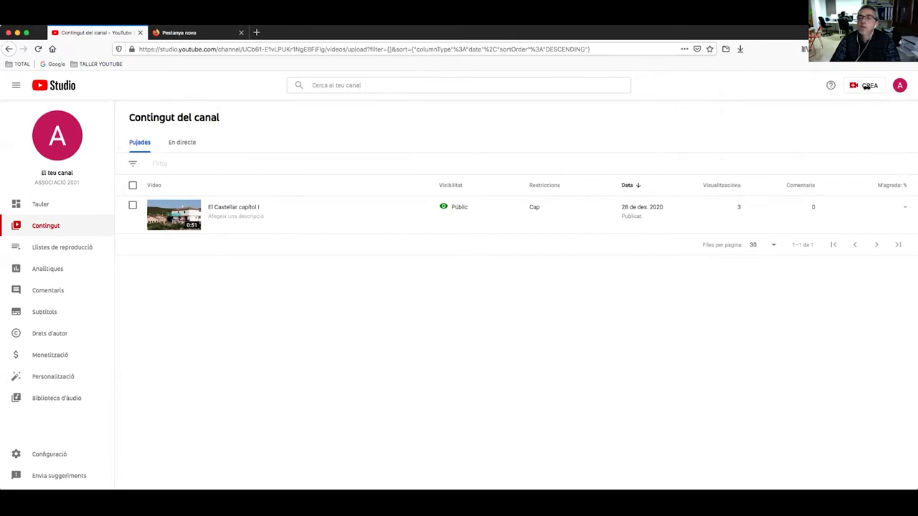
# Cancel the Penja vídeos upload dialog and return to the ASSOCIACIÓ 2001 Tauler dashboard.
pyautogui.click(820, 67)
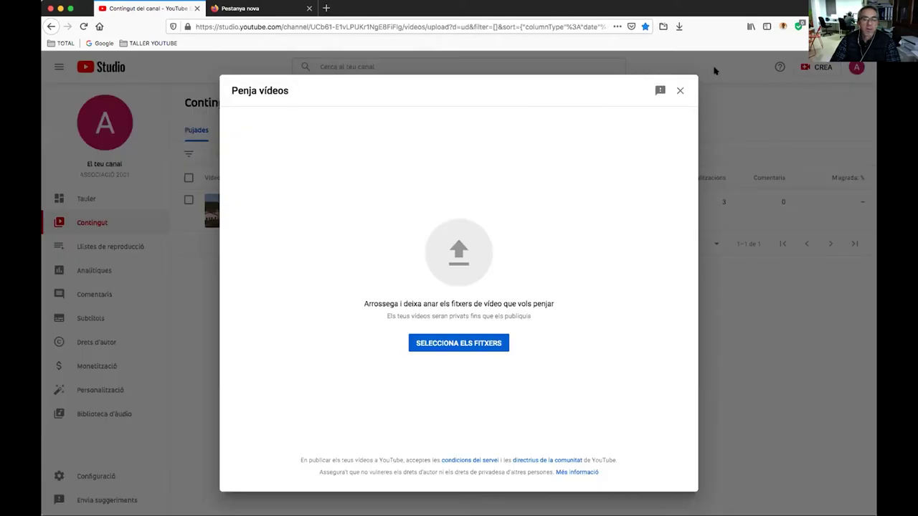
pyautogui.click(679, 90)
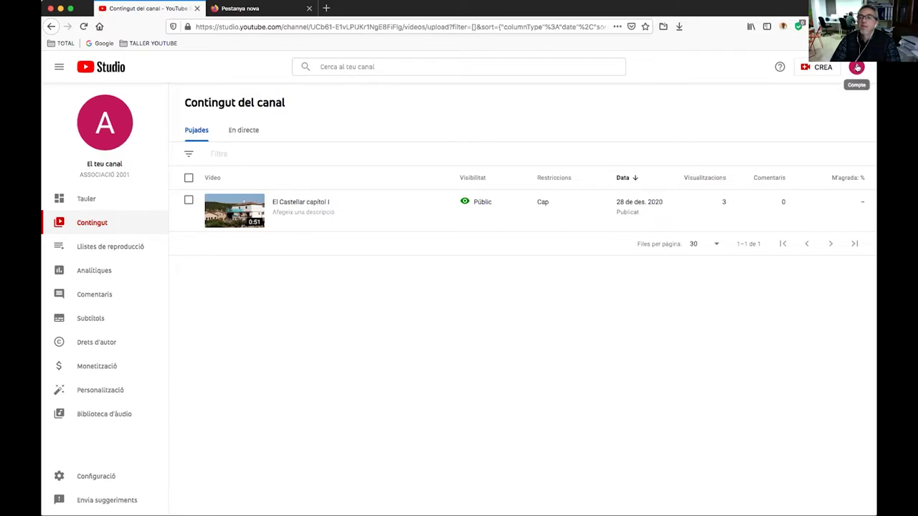
pyautogui.click(115, 200)
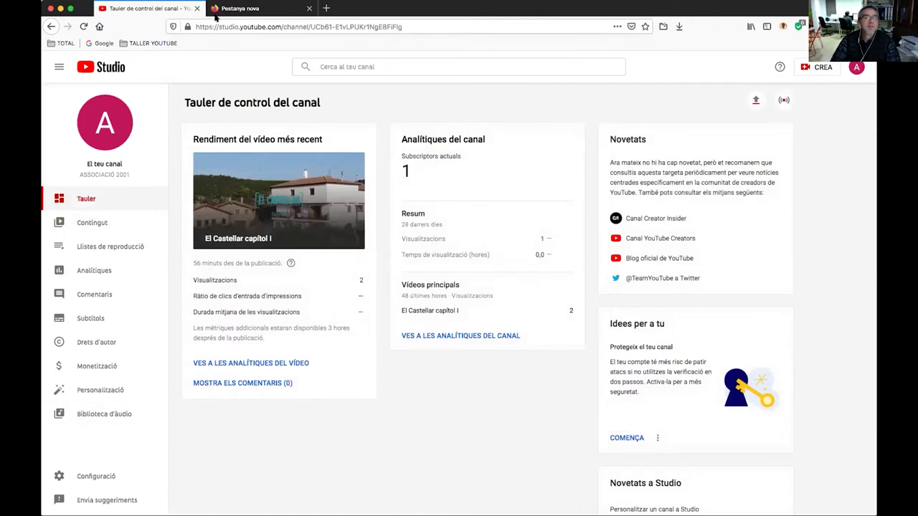
pyautogui.click(266, 10)
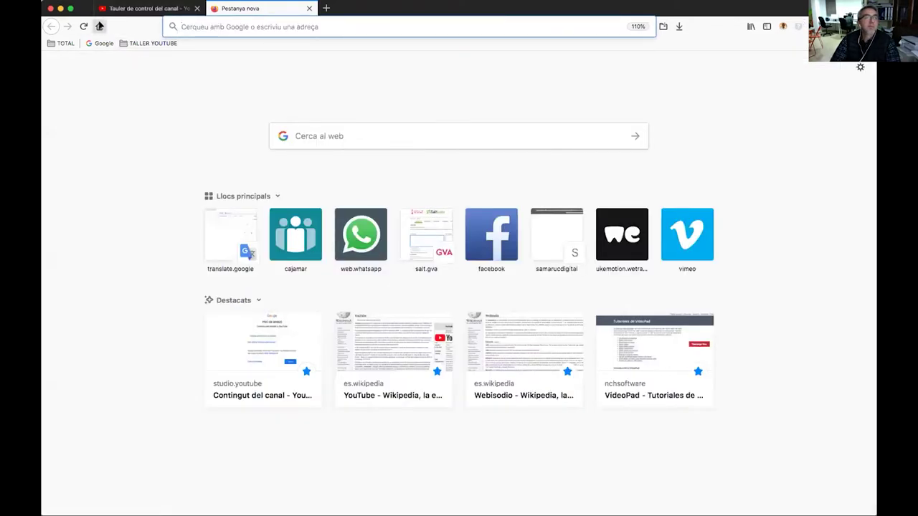
# Load the home page in the new tab and open YouTube from the Google apps grid.
pyautogui.click(99, 26)
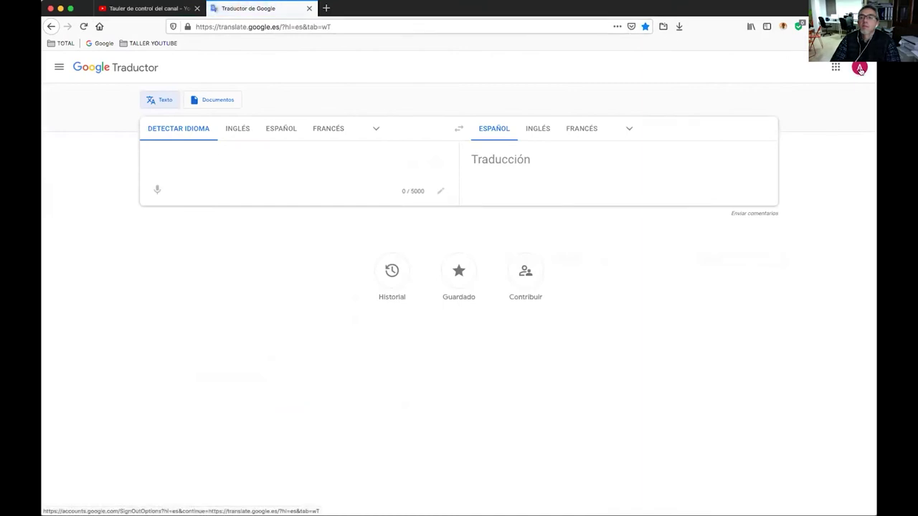
pyautogui.click(859, 66)
pyautogui.click(836, 67)
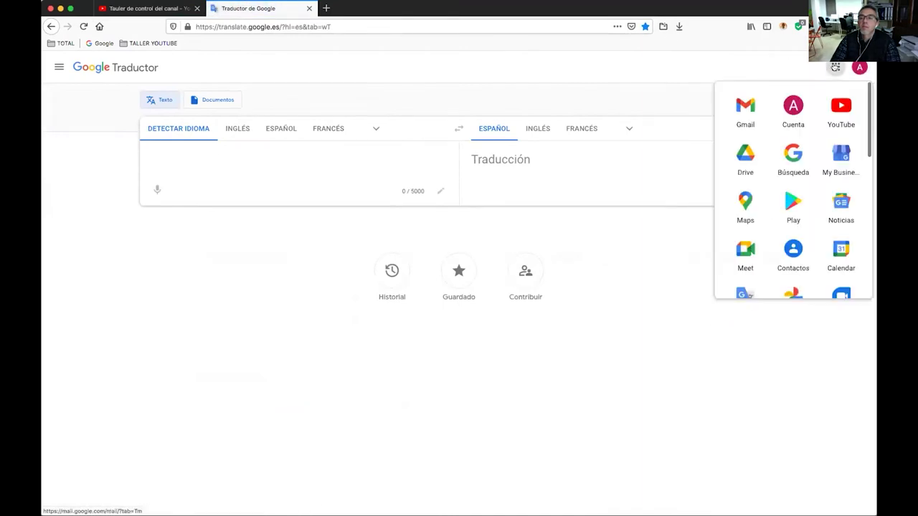
pyautogui.click(839, 111)
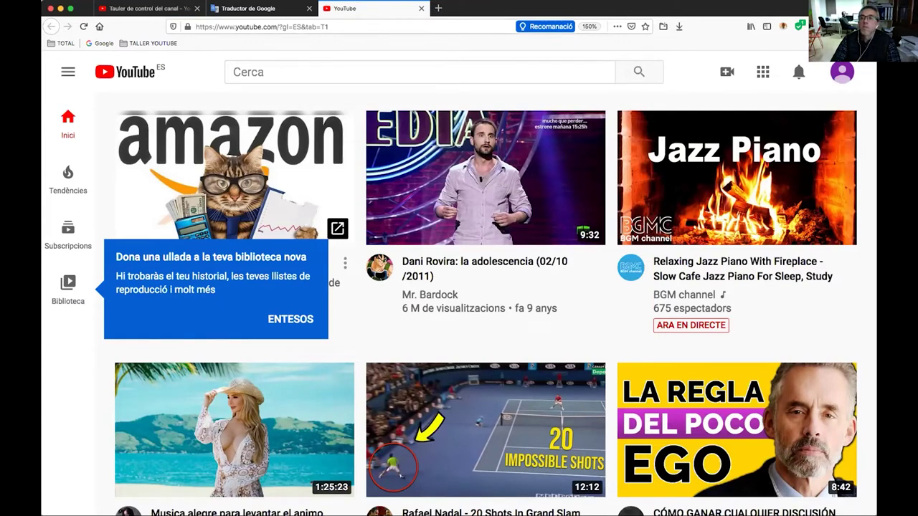
# Open YouTube again from the Google home page's apps grid and close the Google Translate tab.
pyautogui.click(866, 27)
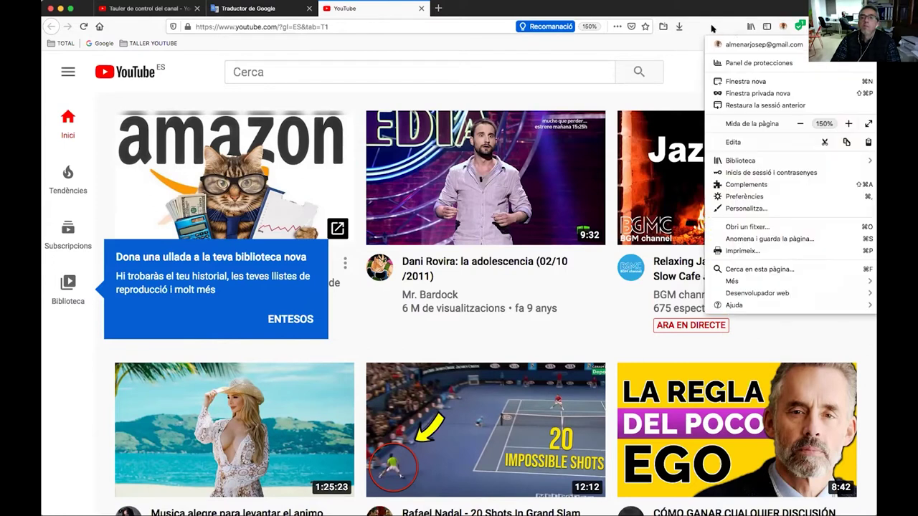
pyautogui.click(712, 27)
pyautogui.click(100, 43)
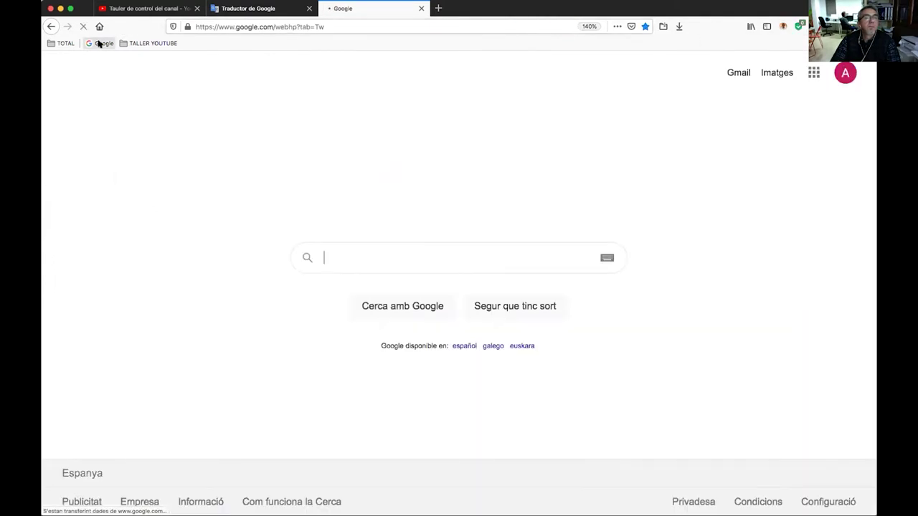
pyautogui.click(813, 72)
pyautogui.click(811, 123)
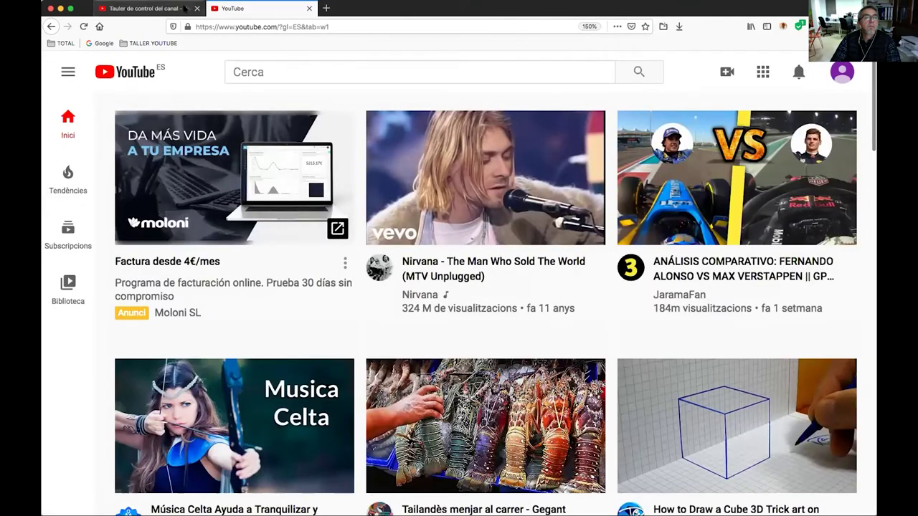
pyautogui.click(309, 7)
# From the YouTube tab's account menu, open YouTube Studio for the UKE account.
pyautogui.click(156, 9)
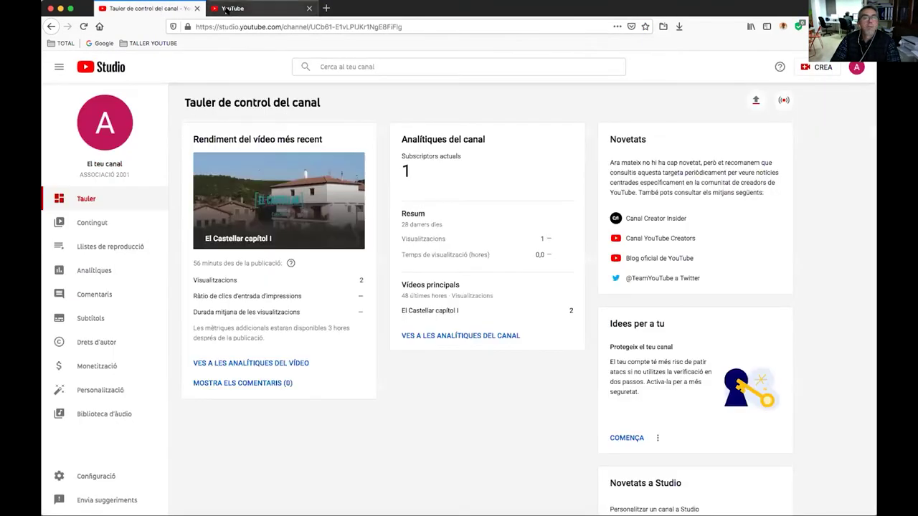
pyautogui.click(233, 8)
pyautogui.click(842, 73)
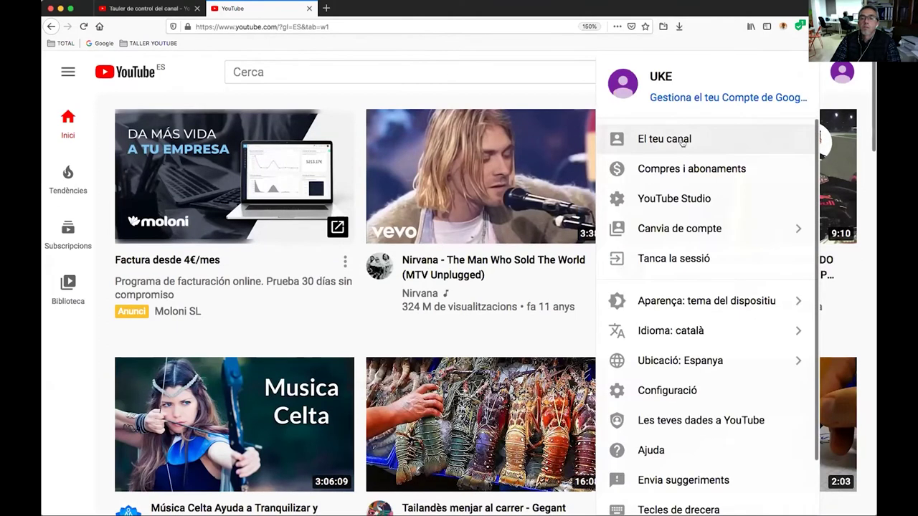
pyautogui.click(674, 199)
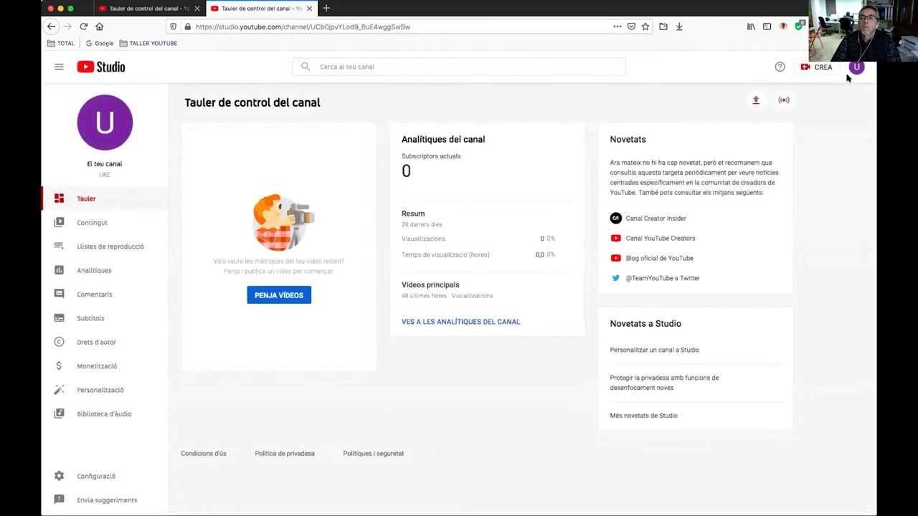
# Switch the Studio account to the ASSOCIACIÓ 2001 channel via Canvia de compte.
pyautogui.click(855, 68)
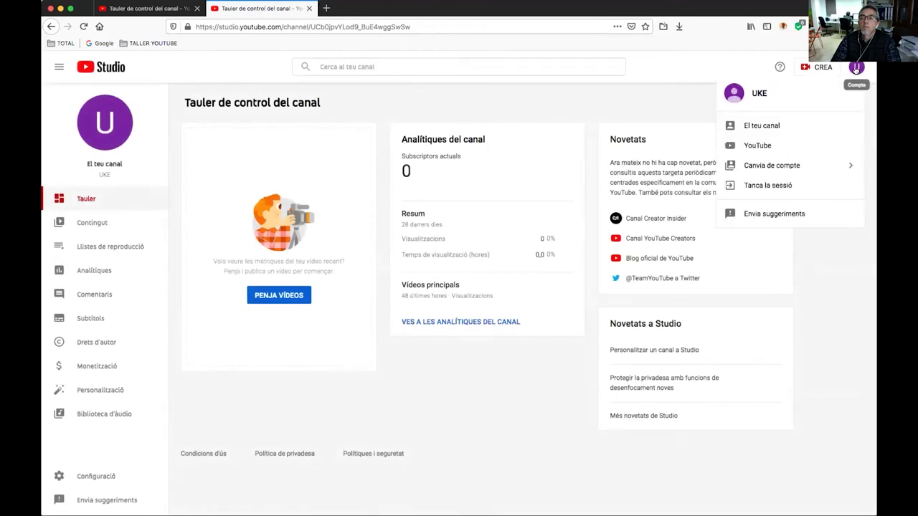
pyautogui.click(802, 165)
pyautogui.click(801, 159)
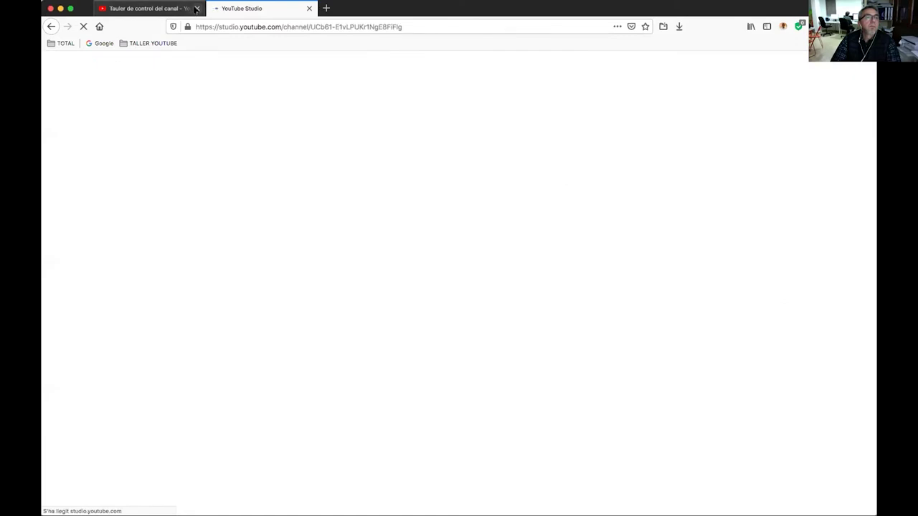
# Close the duplicate dashboard tab and switch accounts via Canvia de compte to UKE.
pyautogui.click(196, 8)
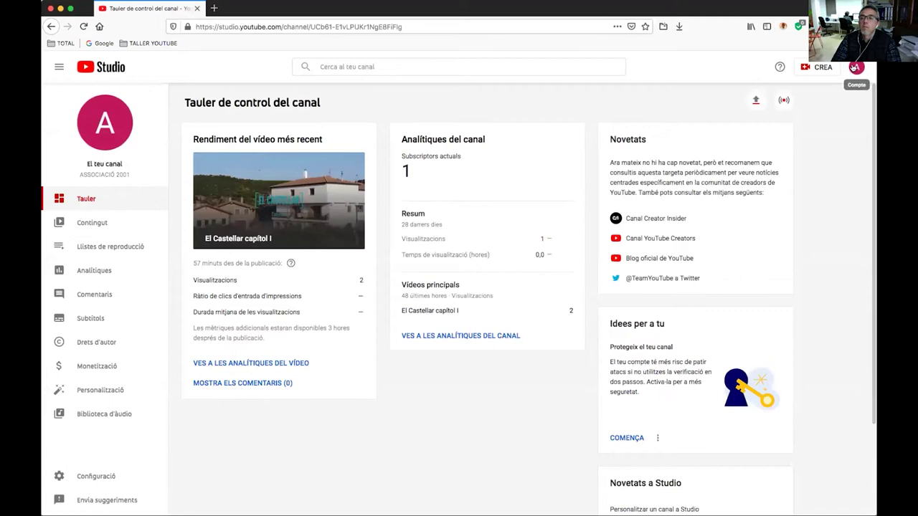
pyautogui.click(851, 69)
pyautogui.click(826, 167)
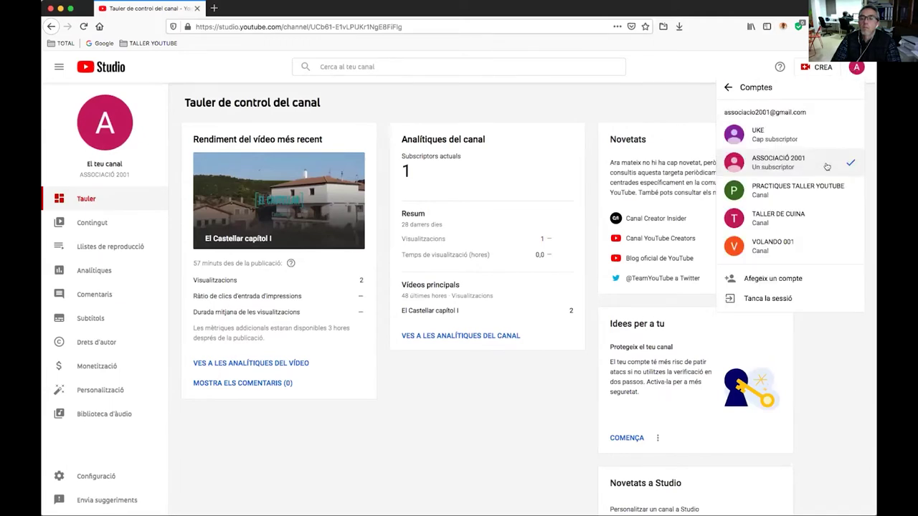
pyautogui.click(784, 139)
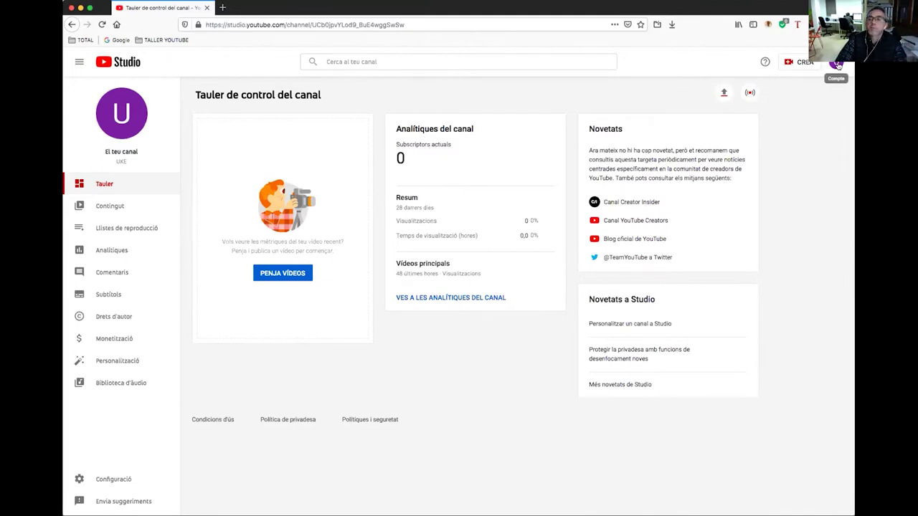
# Choose El teu canal from the avatar menu to view UKE's public page, which has no videos yet.
pyautogui.click(836, 62)
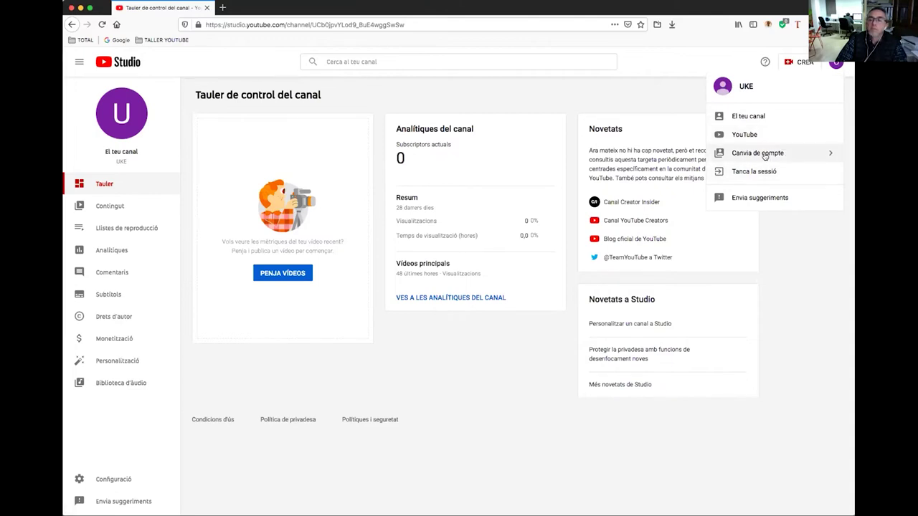
pyautogui.click(764, 153)
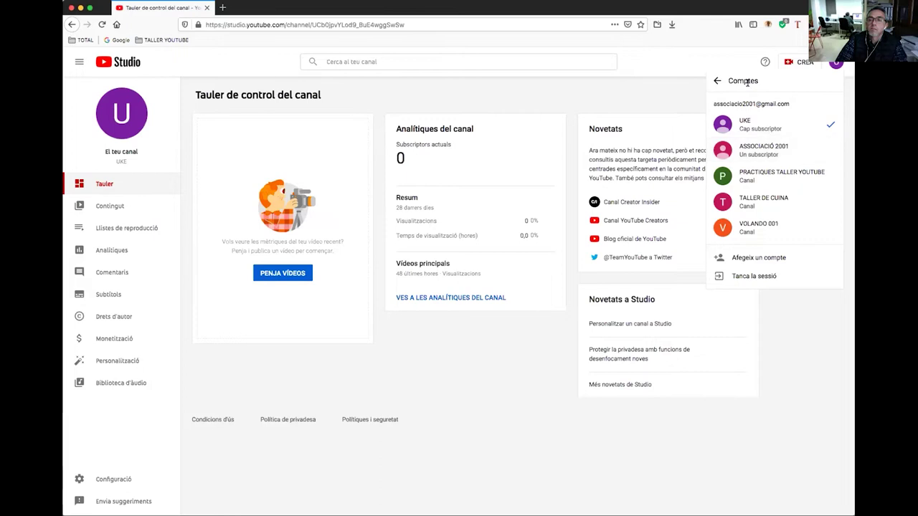
pyautogui.click(718, 83)
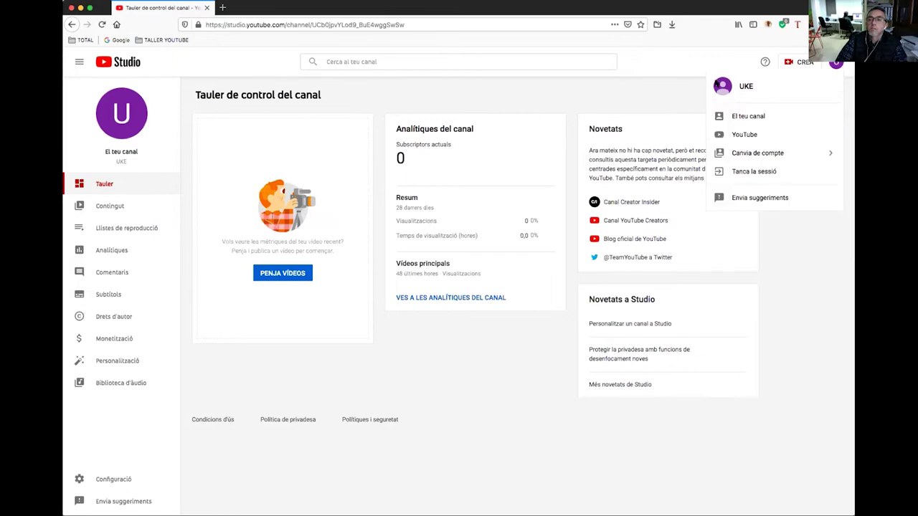
pyautogui.click(716, 62)
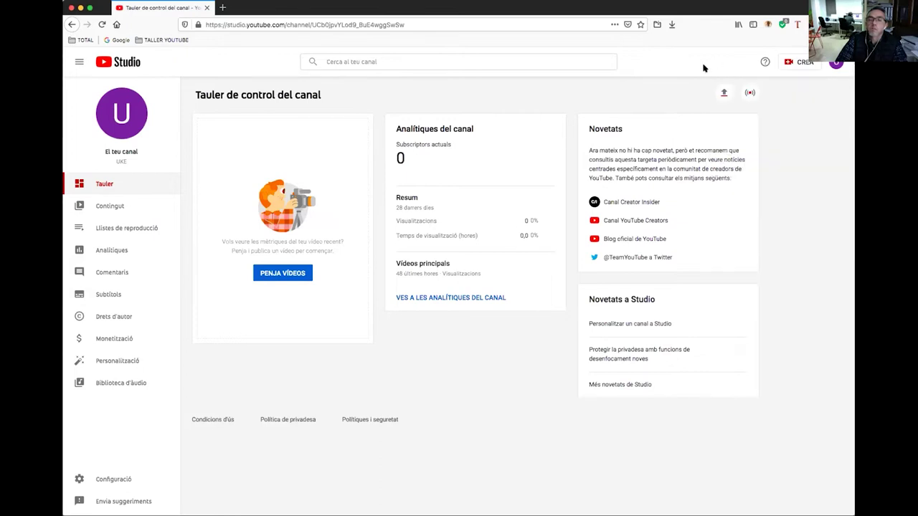
pyautogui.click(836, 62)
pyautogui.click(746, 116)
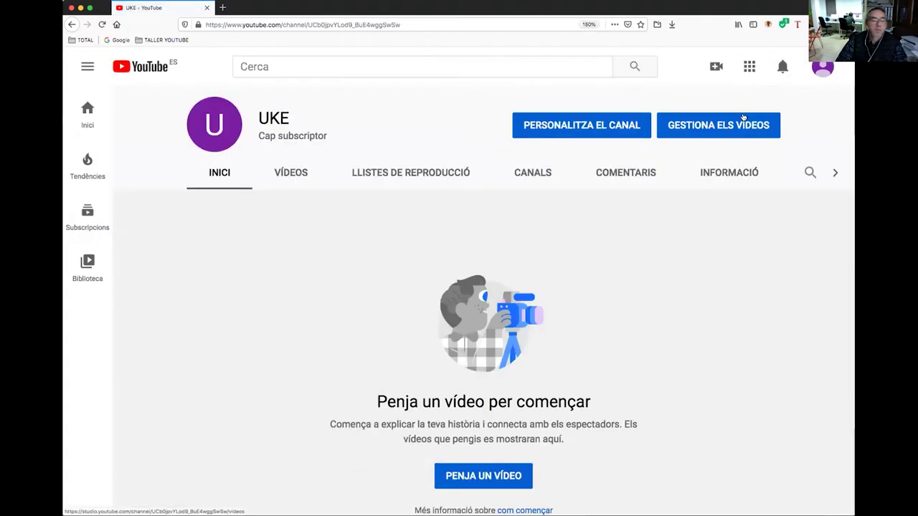
# Switch from UKE to the ASSOCIACIÓ 2001 account via Canvia de compte, then open El teu canal.
pyautogui.click(825, 66)
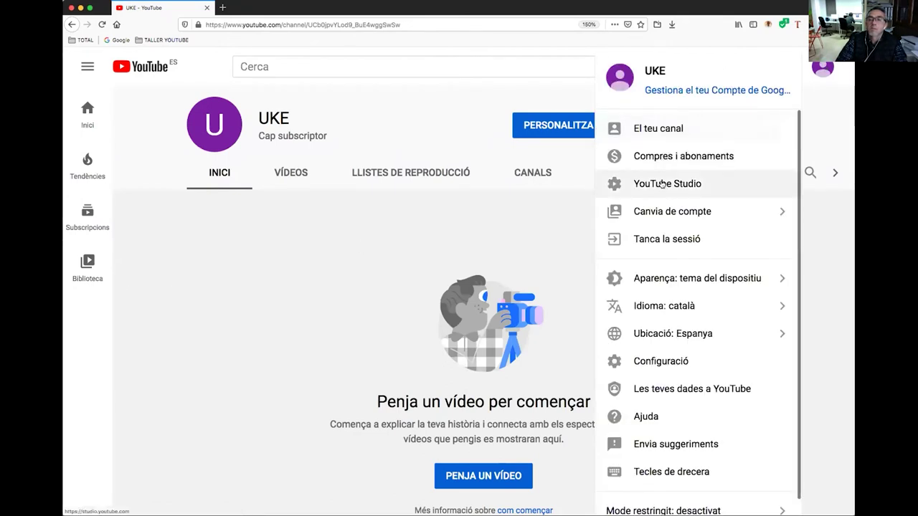
pyautogui.click(656, 128)
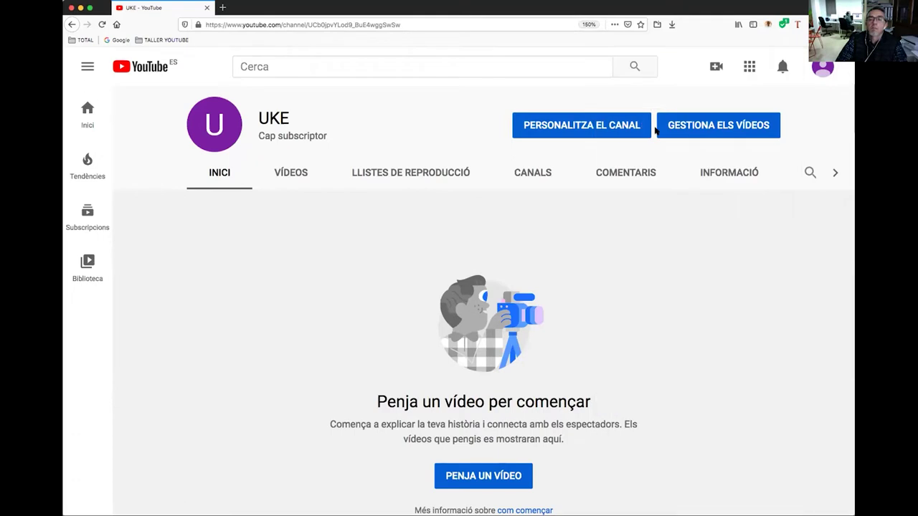
pyautogui.click(817, 69)
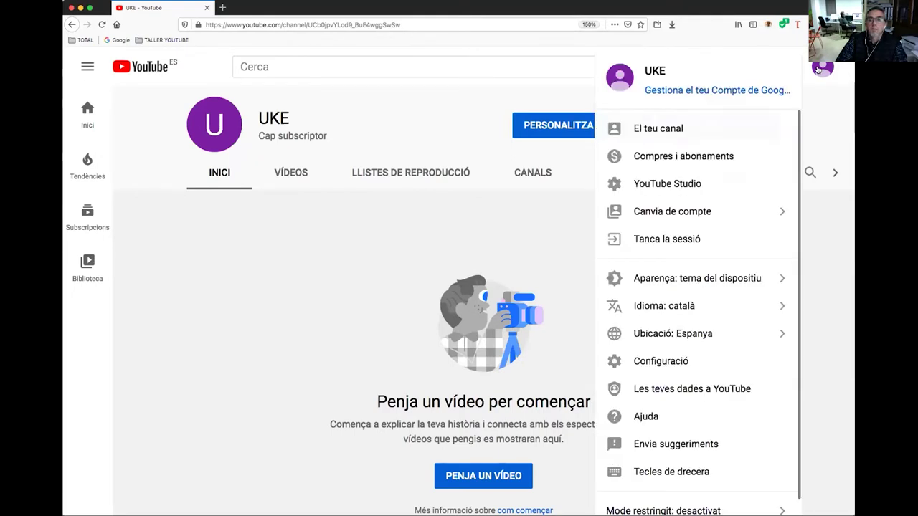
pyautogui.click(692, 212)
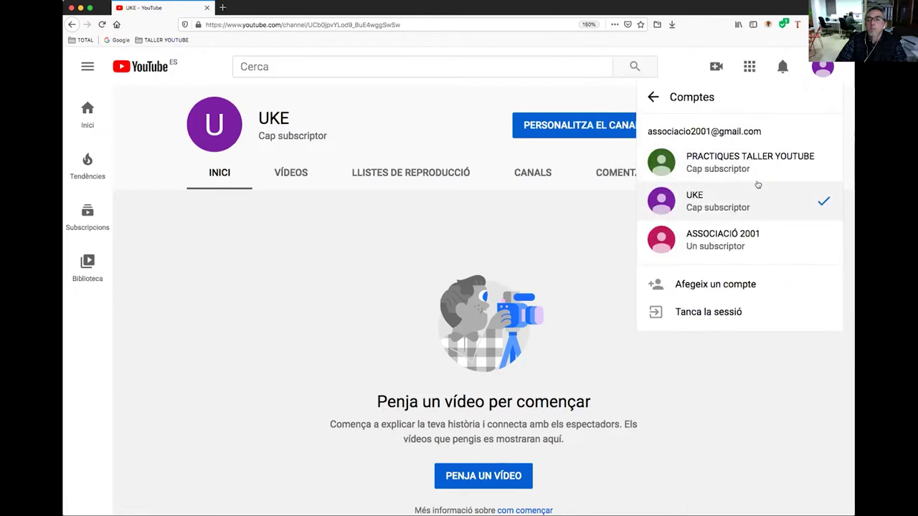
pyautogui.click(741, 235)
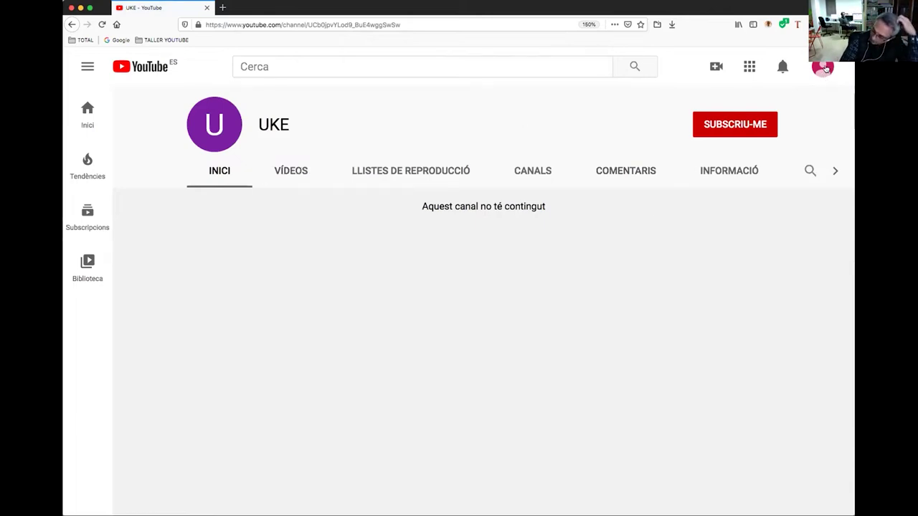
pyautogui.click(821, 66)
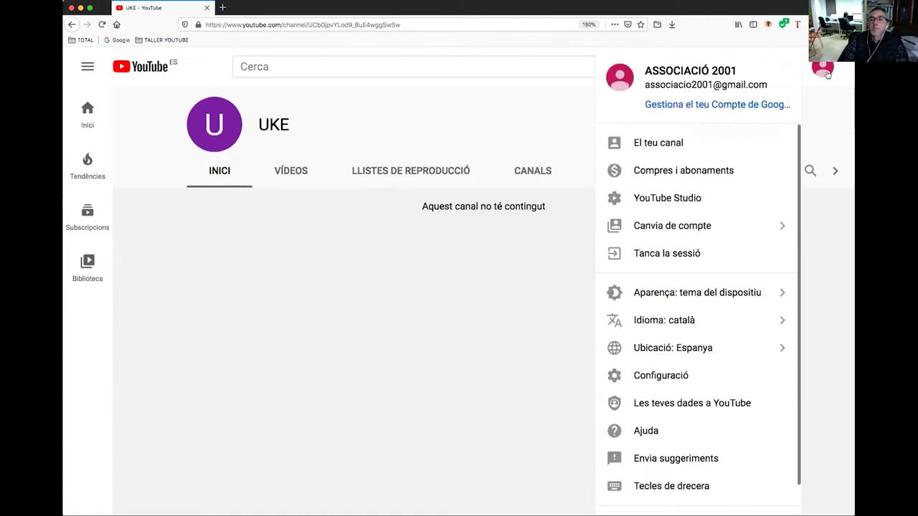
pyautogui.click(641, 143)
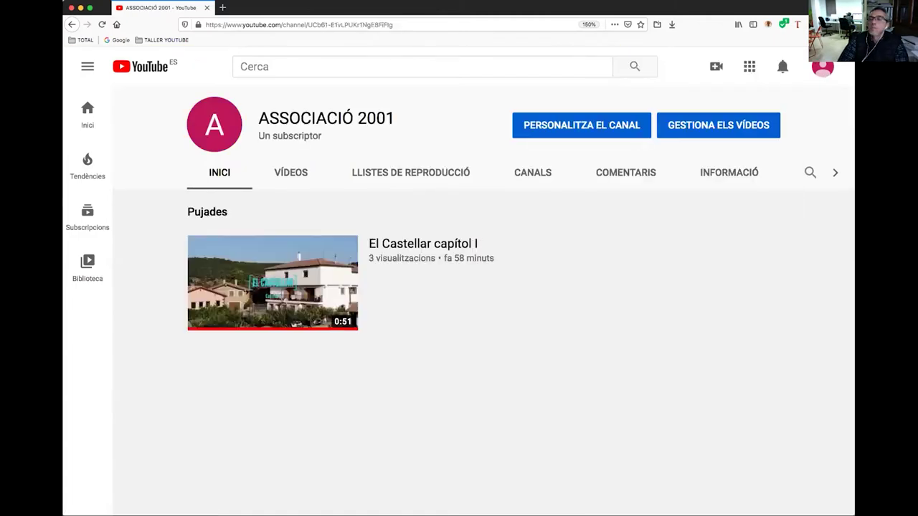
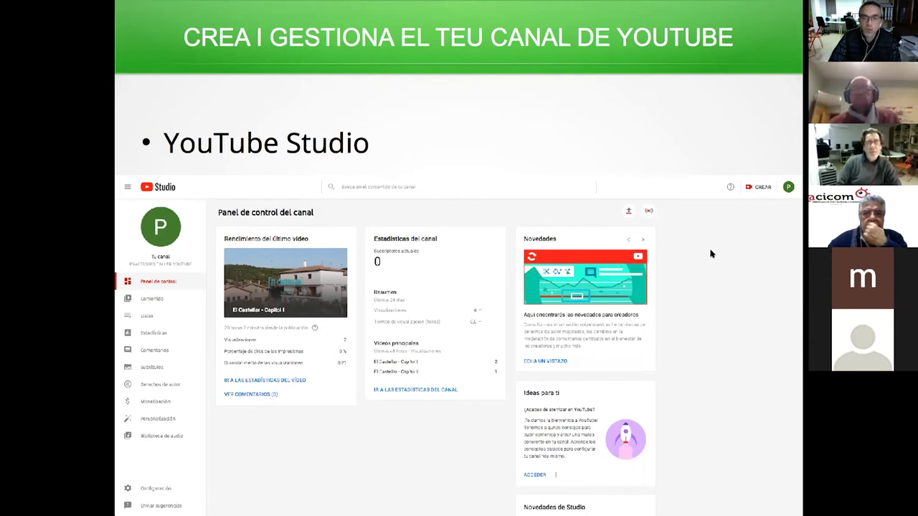
# Advance the presentation one slide to the YouTube Studio channel dashboard slide.
pyautogui.click(626, 366)
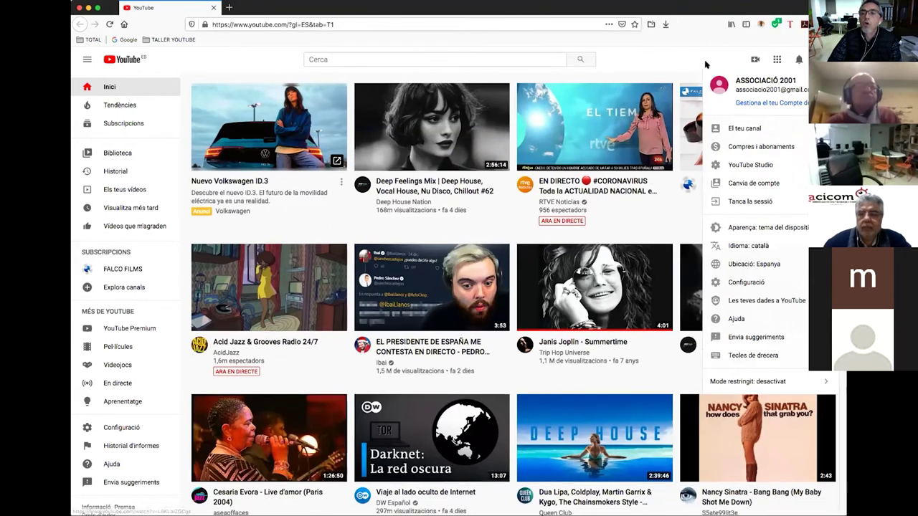
# Close the account menu and choose Create > Penja un vídeo to open the upload dialog.
pyautogui.click(707, 65)
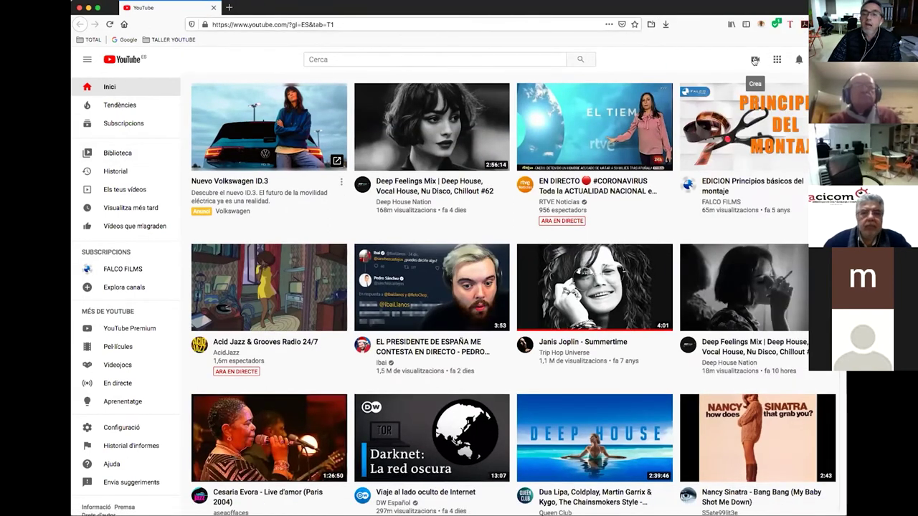
pyautogui.click(776, 61)
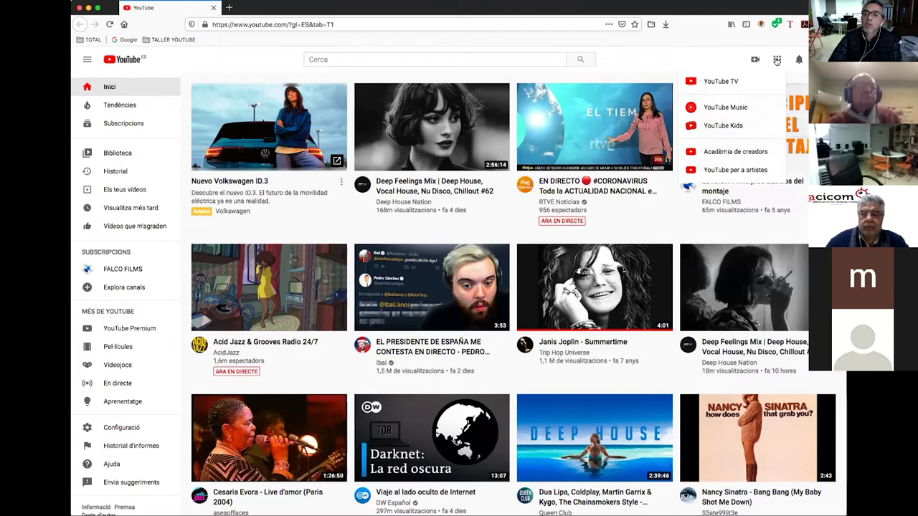
pyautogui.click(747, 62)
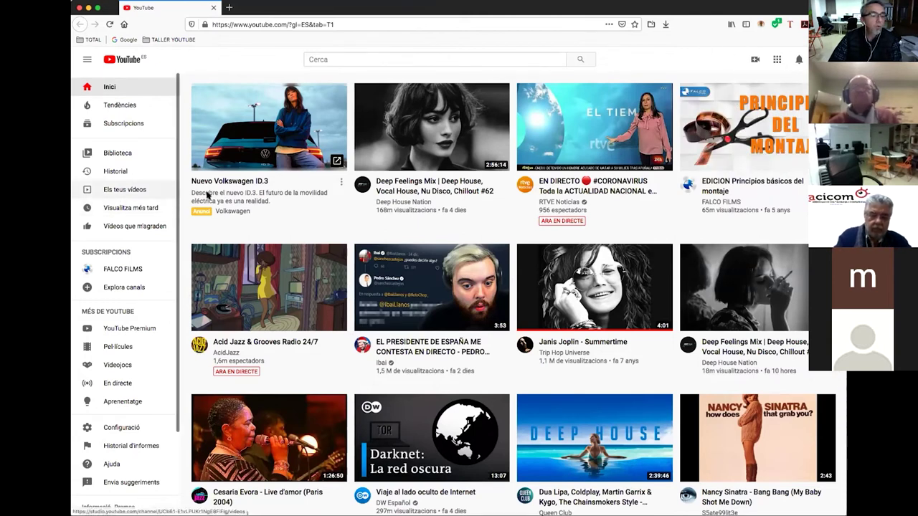
pyautogui.click(754, 61)
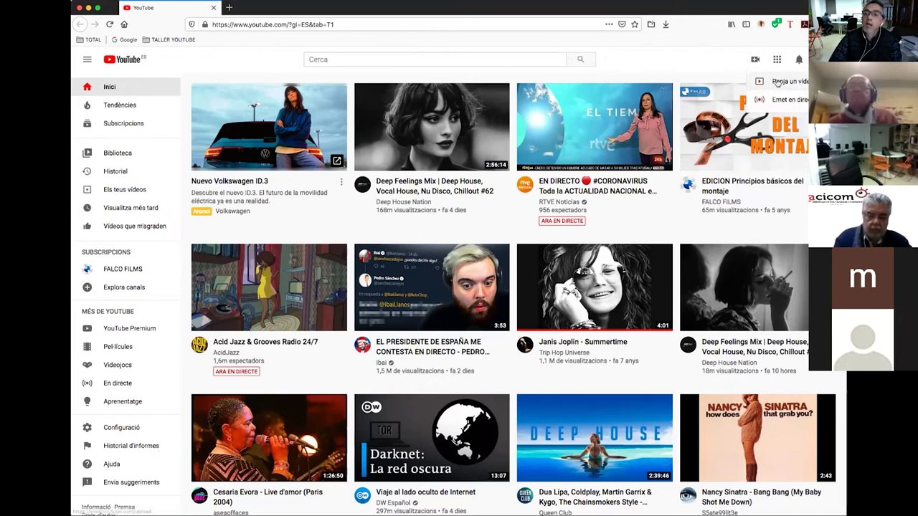
pyautogui.click(778, 82)
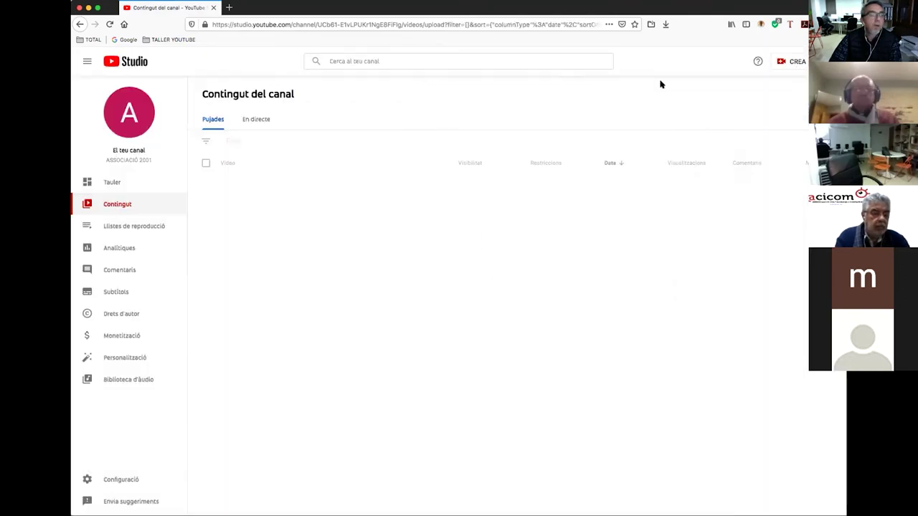
pyautogui.click(662, 84)
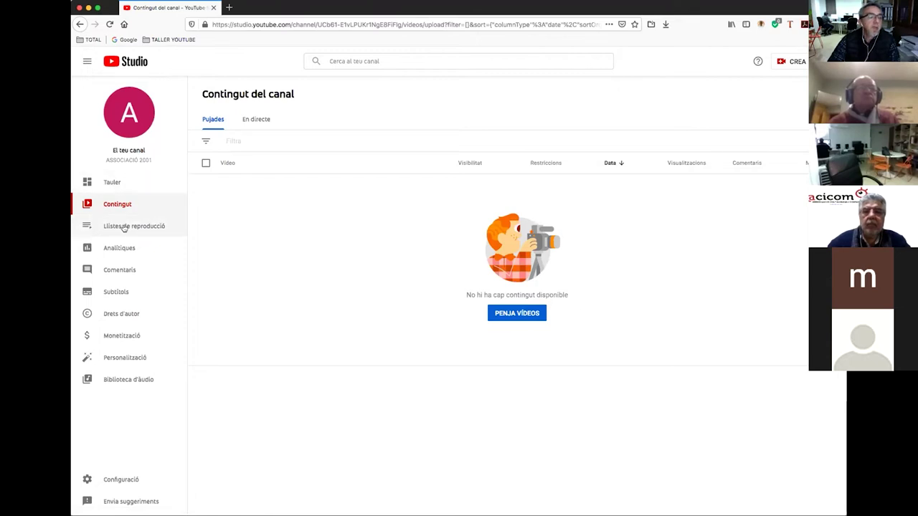
pyautogui.click(117, 188)
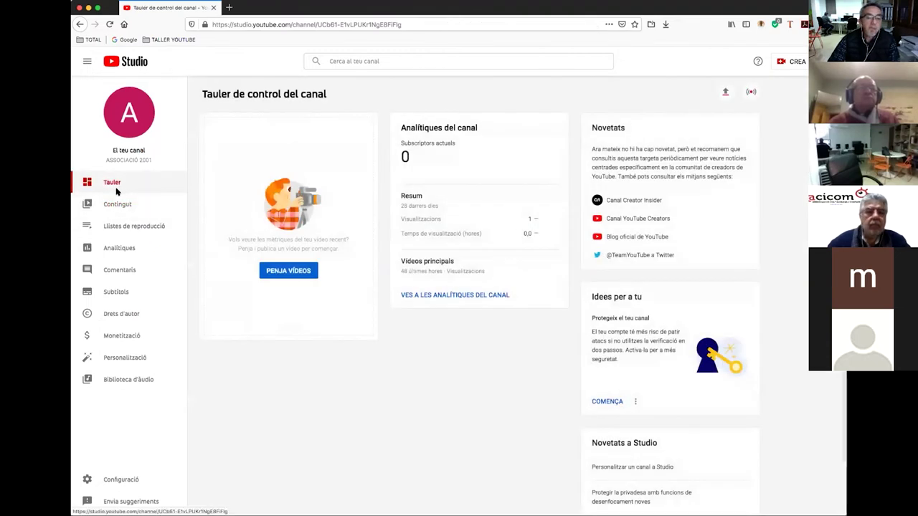
pyautogui.click(118, 204)
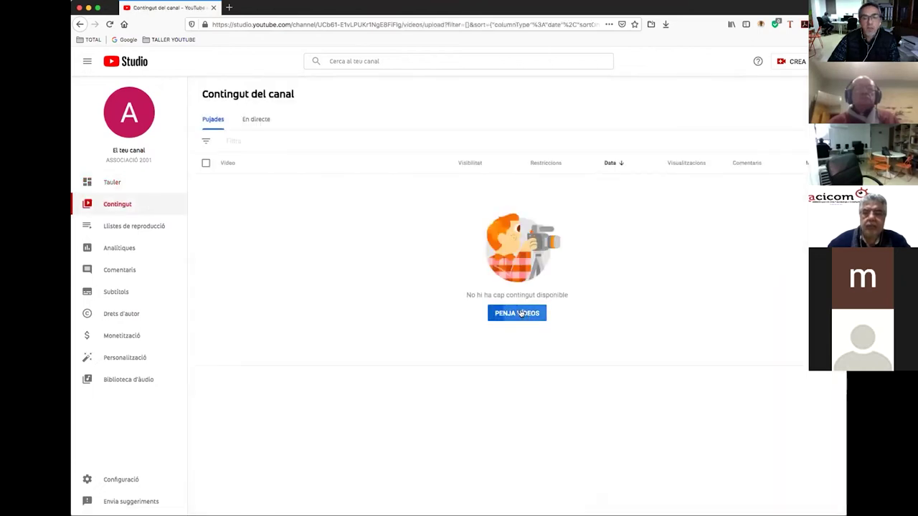
pyautogui.click(521, 314)
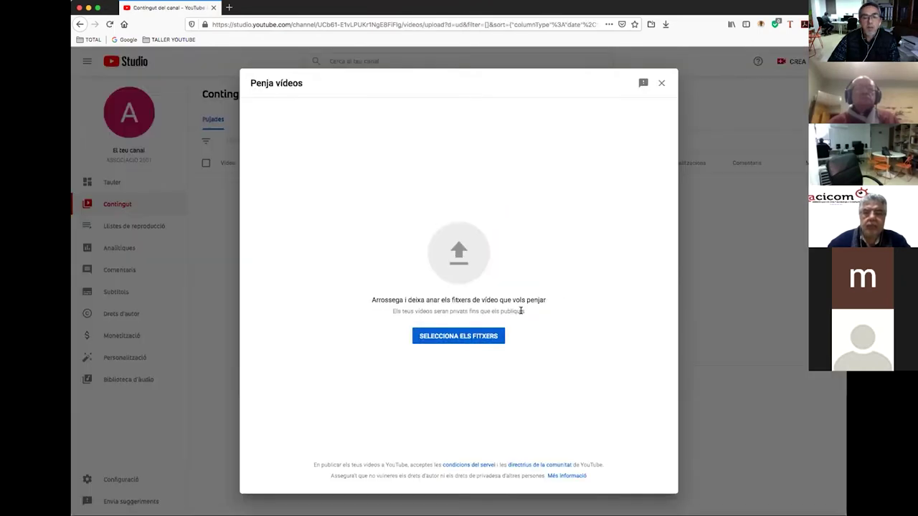
# Select El Castellar Capitol 1.mp4 from the RENDER folder and start the upload.
pyautogui.click(453, 333)
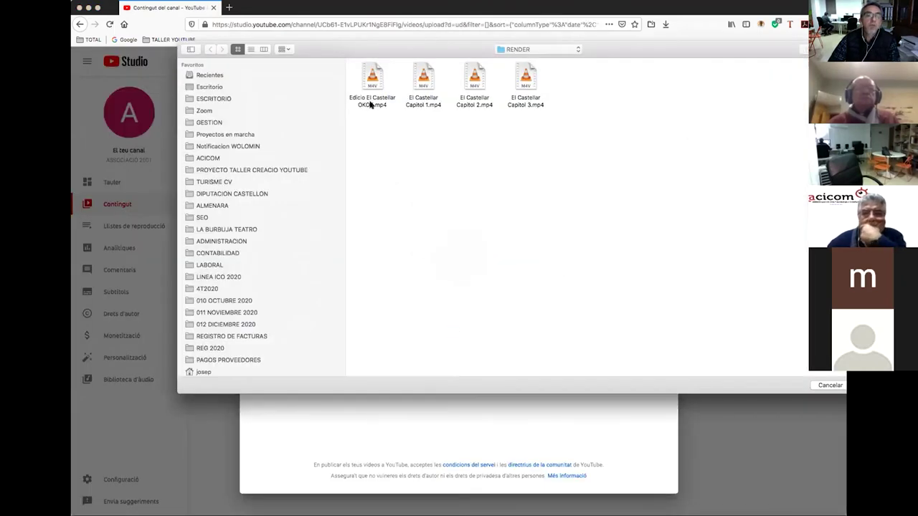
pyautogui.click(423, 80)
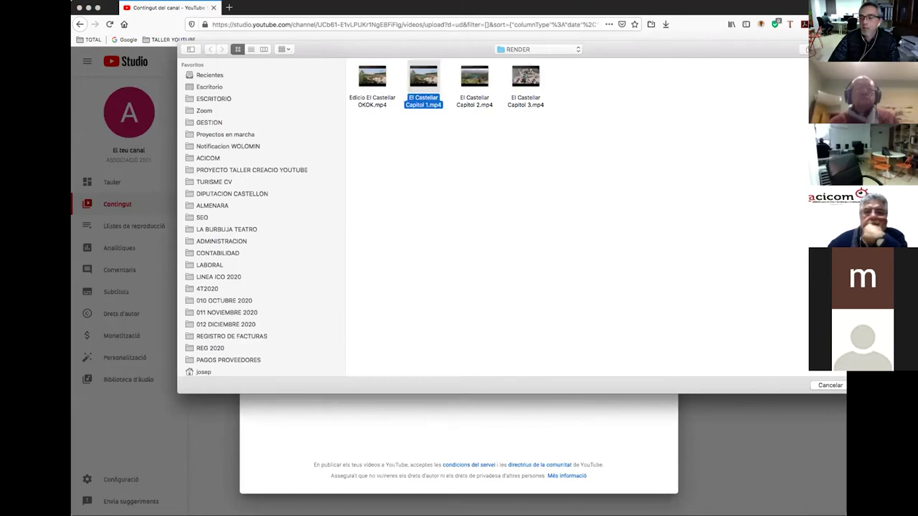
pyautogui.press('Return')
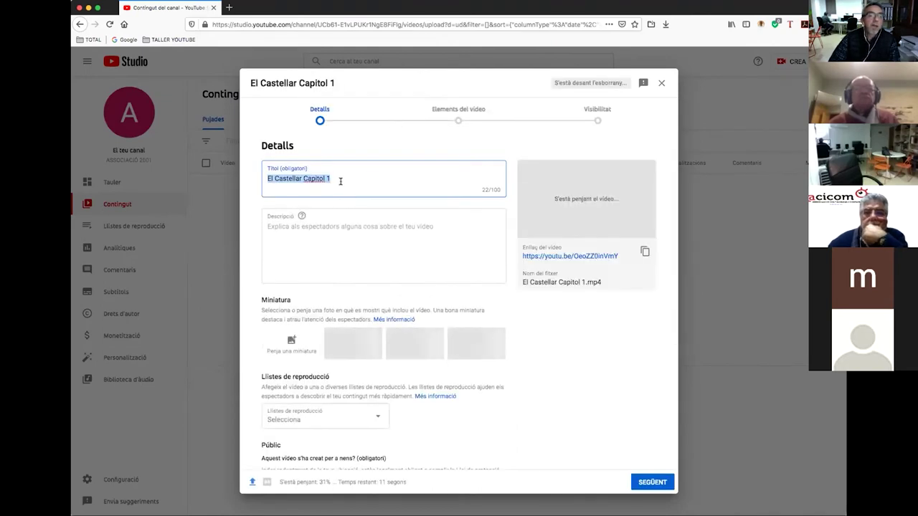
# Change the title's ending so it reads 'El Castellar capítol I'.
pyautogui.click(325, 180)
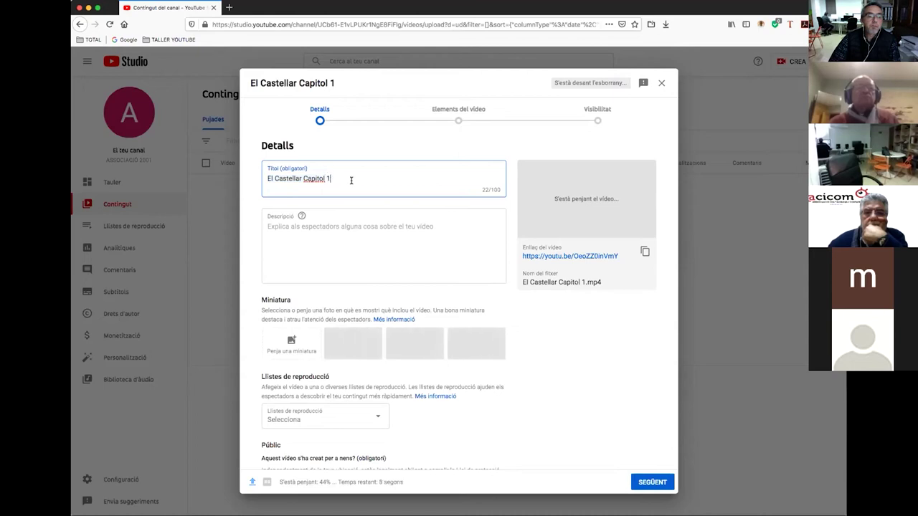
pyautogui.press('BackSpace')
pyautogui.press('BackSpace')
pyautogui.press('BackSpace')
pyautogui.press('BackSpace')
pyautogui.press('BackSpace')
pyautogui.press('BackSpace')
pyautogui.press('BackSpace')
pyautogui.press('BackSpace')
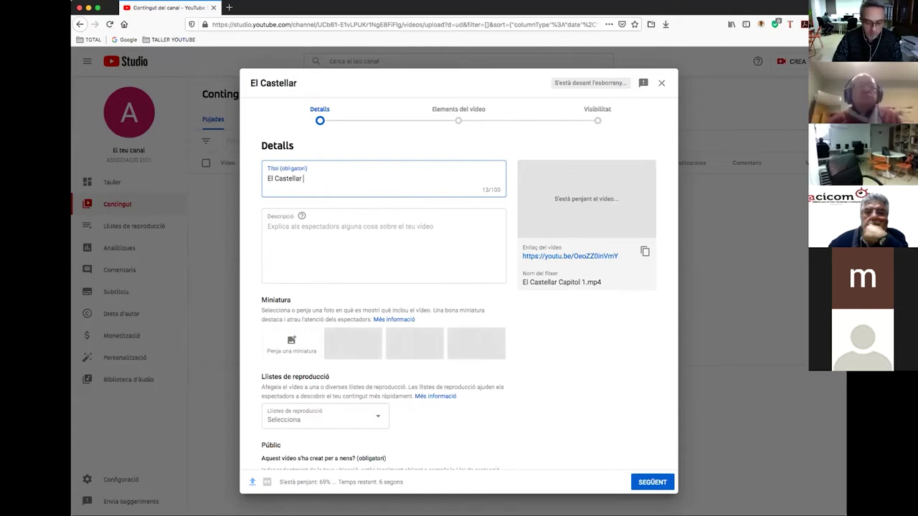
pyautogui.write('cap')
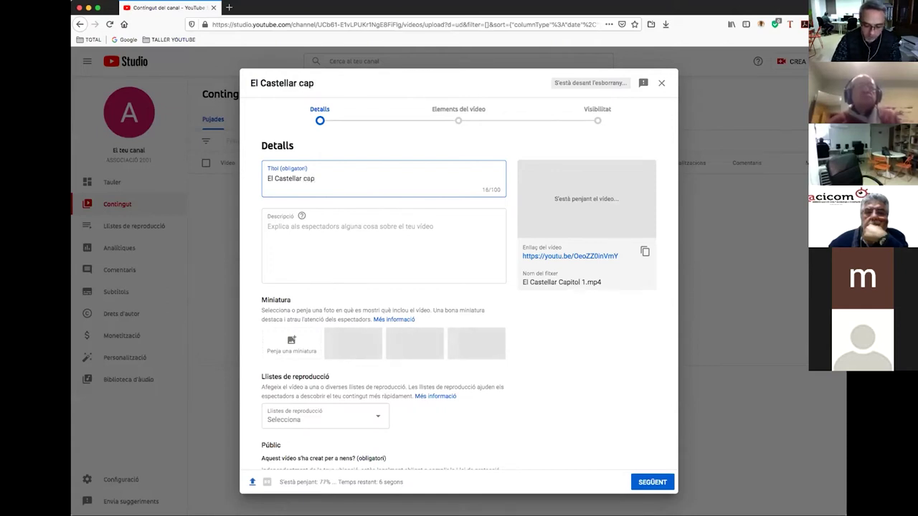
pyautogui.write('´ito')
pyautogui.write('l I')
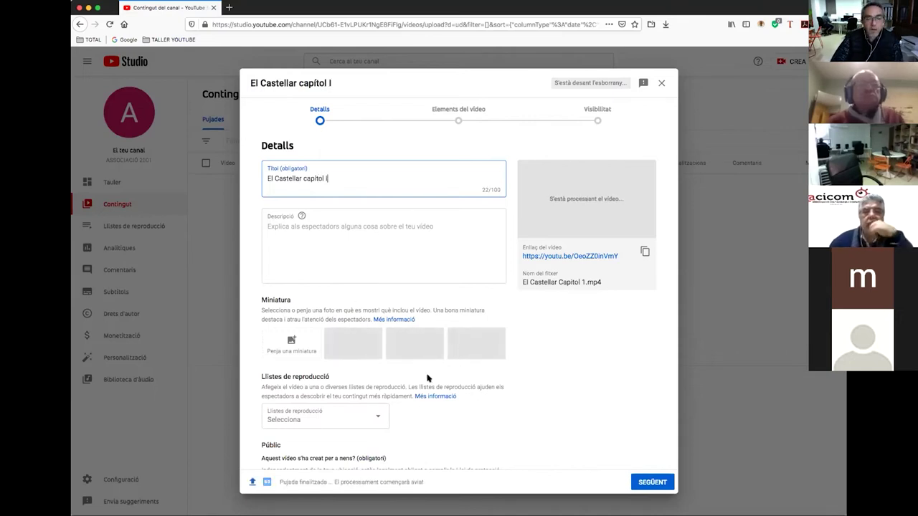
# Set the Públic audience option to 'No, no s'ha creat per a nens'.
pyautogui.scroll(-3, 392, 428)
pyautogui.scroll(-3, 392, 428)
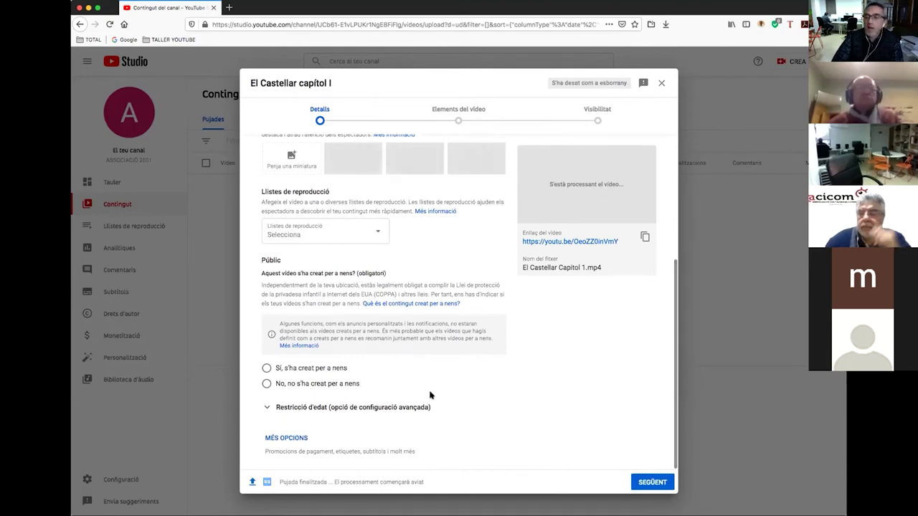
pyautogui.click(267, 385)
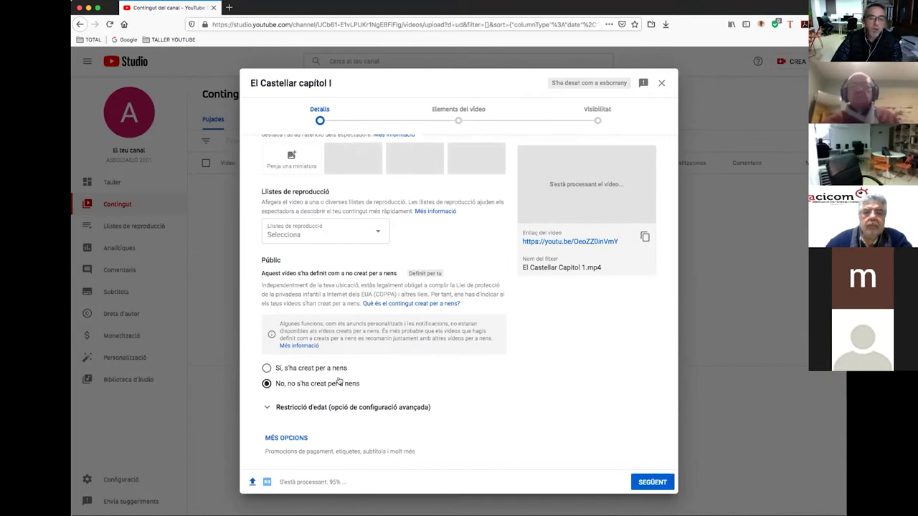
pyautogui.scroll(5, 361, 196)
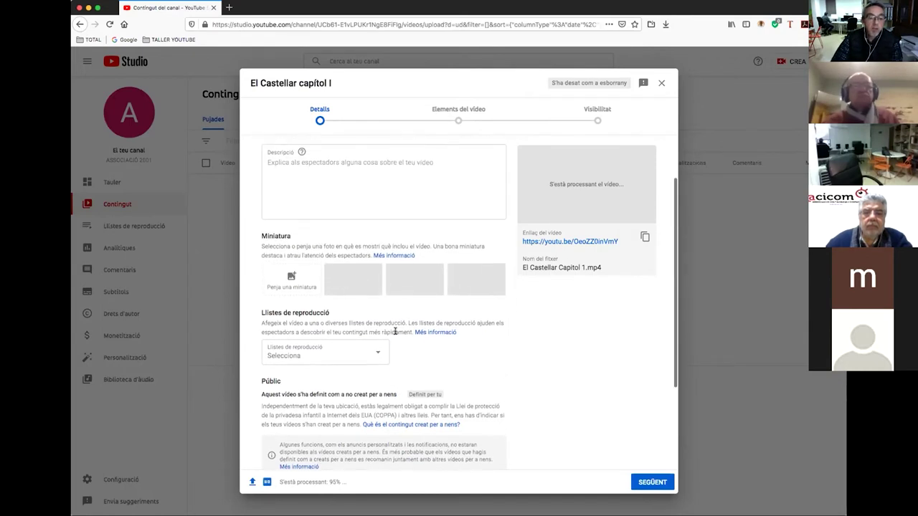
pyautogui.scroll(1, 391, 327)
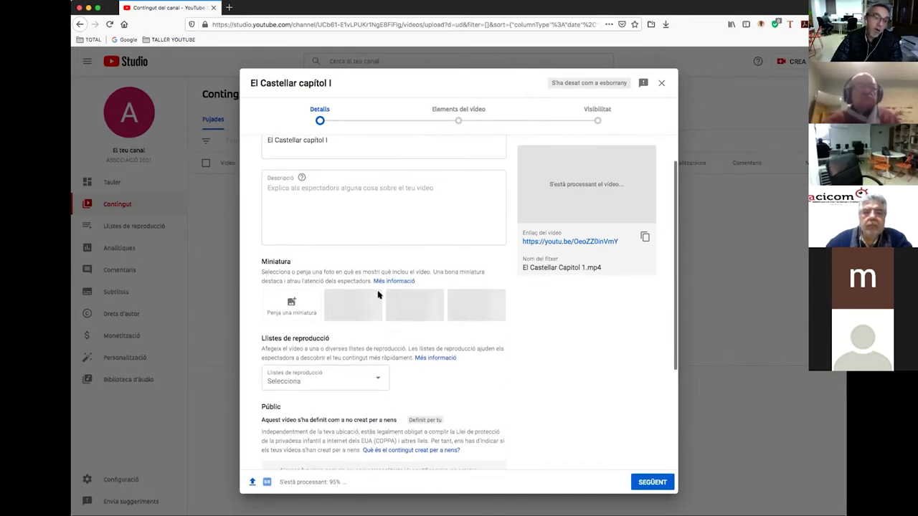
pyautogui.scroll(1, 373, 180)
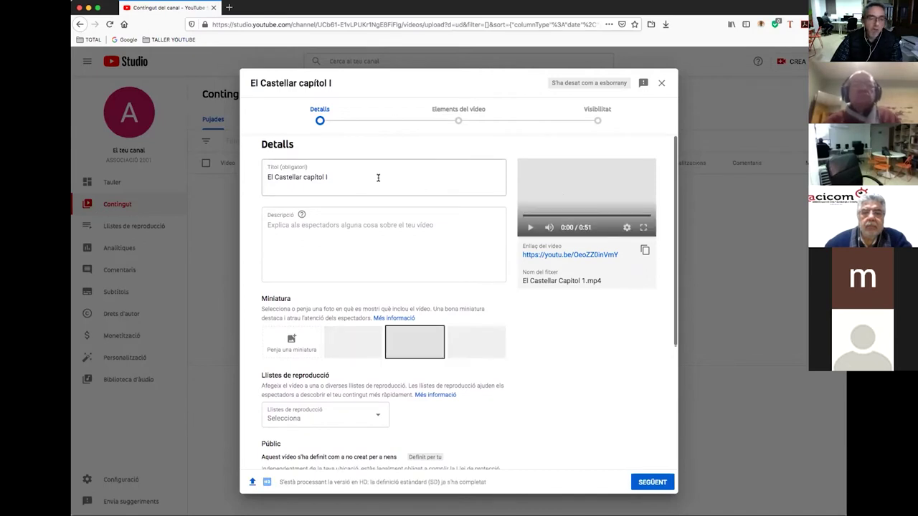
pyautogui.scroll(-3, 311, 319)
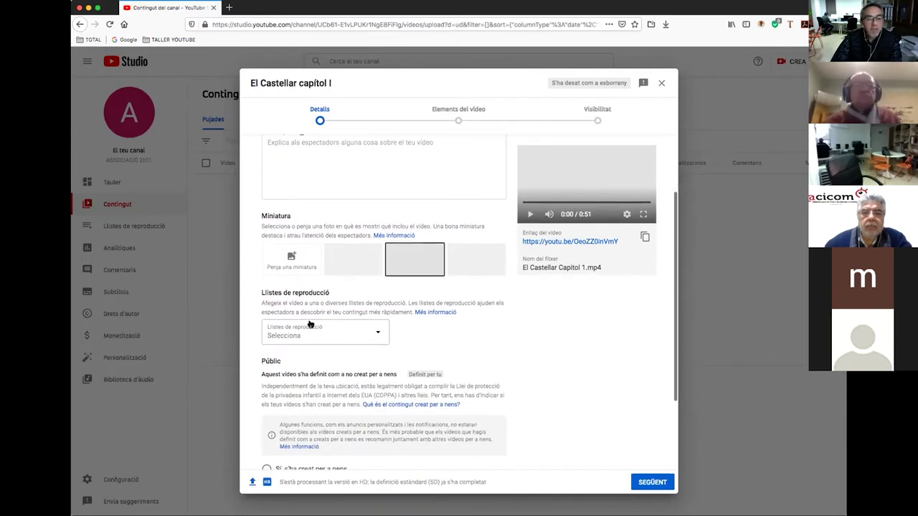
pyautogui.scroll(2, 311, 323)
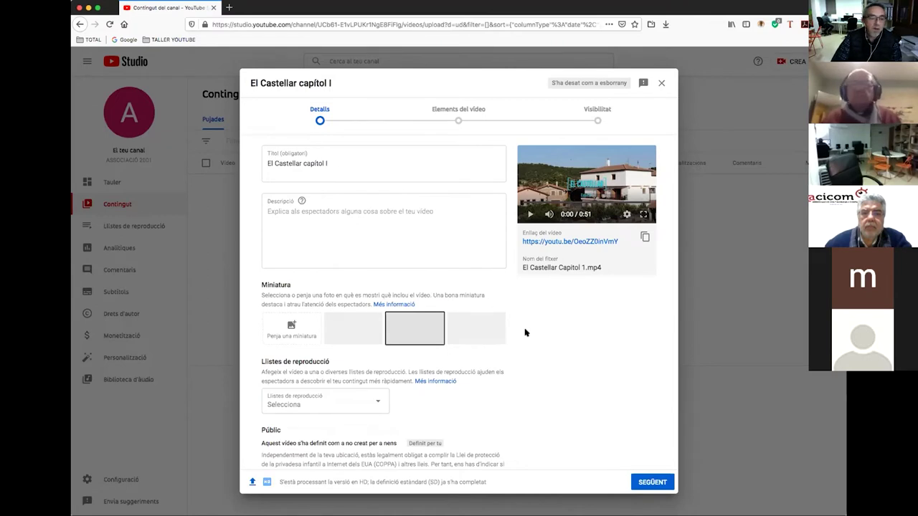
pyautogui.scroll(1, 525, 332)
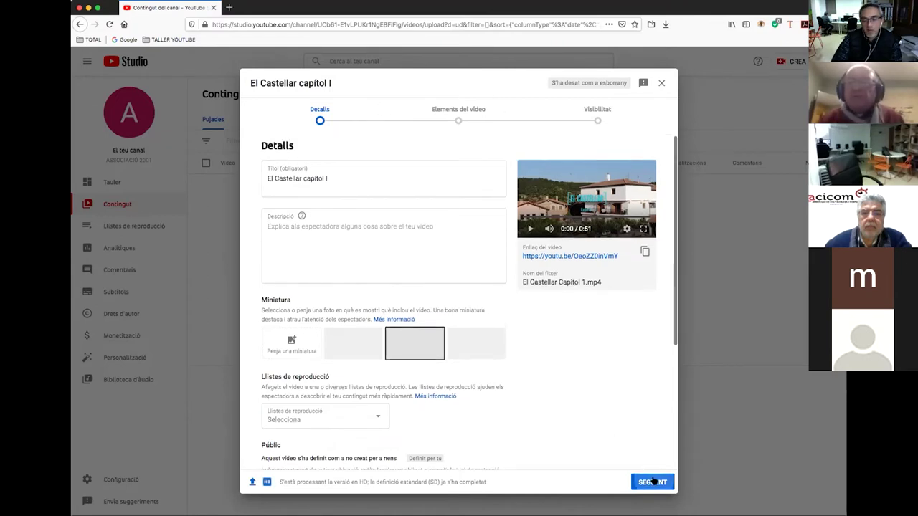
# Step forward to the video elements page, then back to the Details step.
pyautogui.click(652, 482)
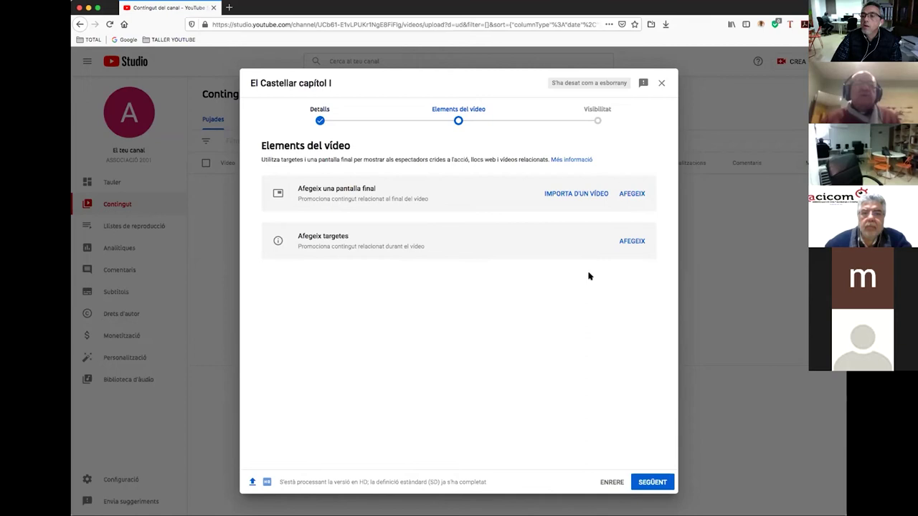
pyautogui.click(611, 482)
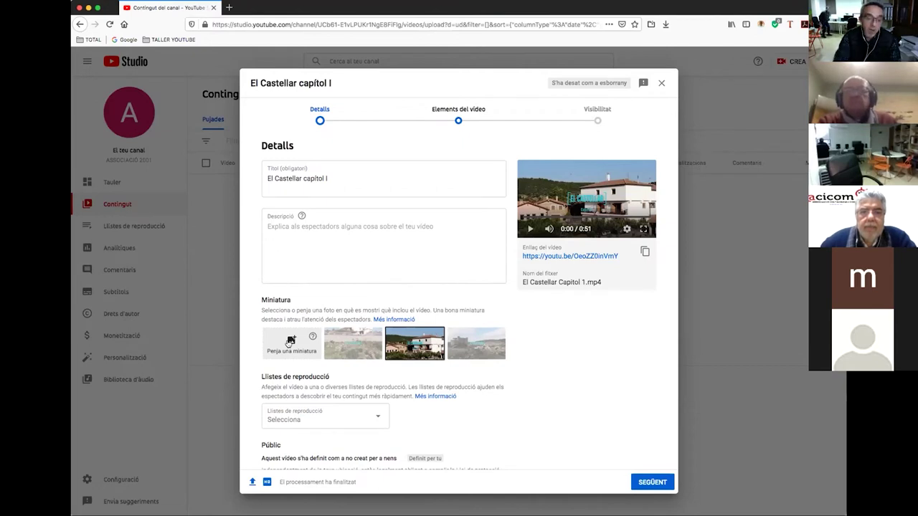
pyautogui.click(291, 341)
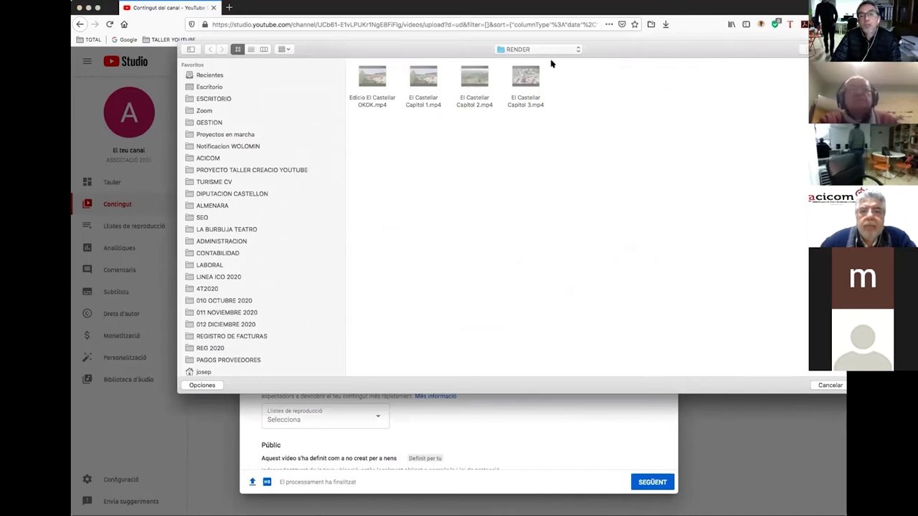
pyautogui.click(830, 386)
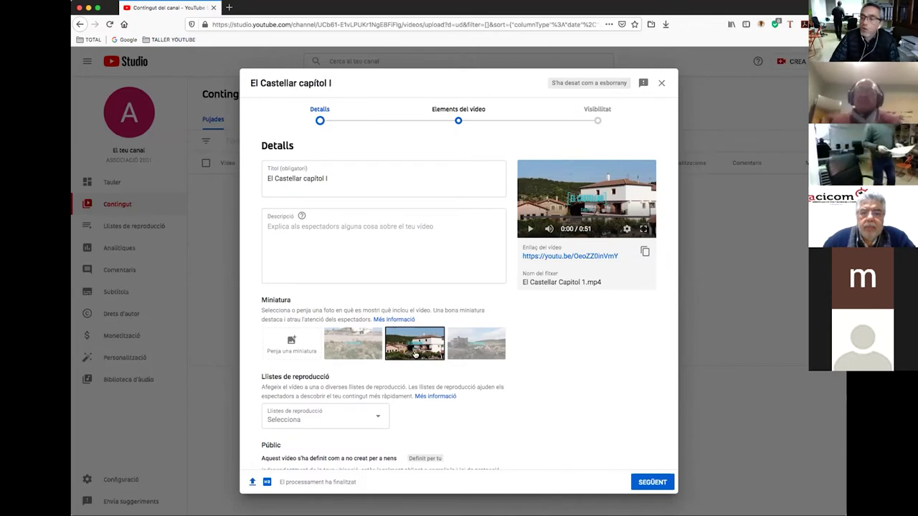
pyautogui.scroll(-5, 481, 413)
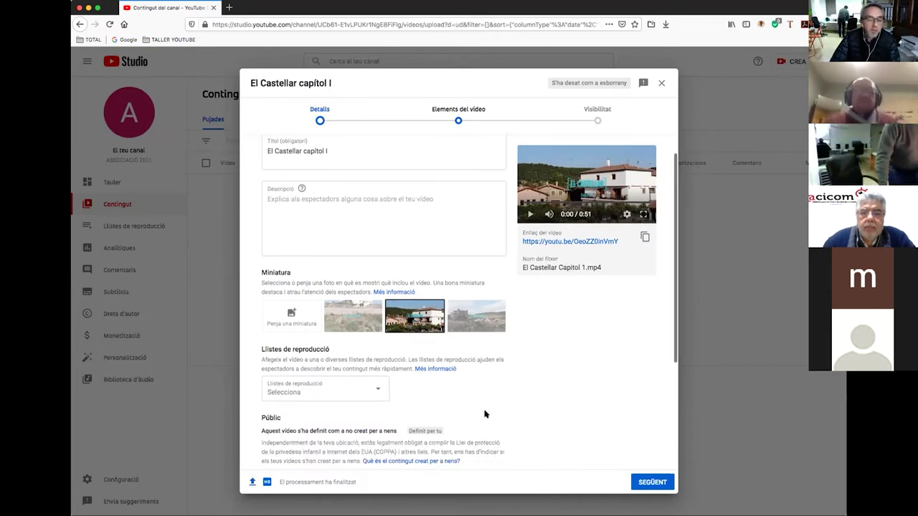
pyautogui.scroll(5, 482, 411)
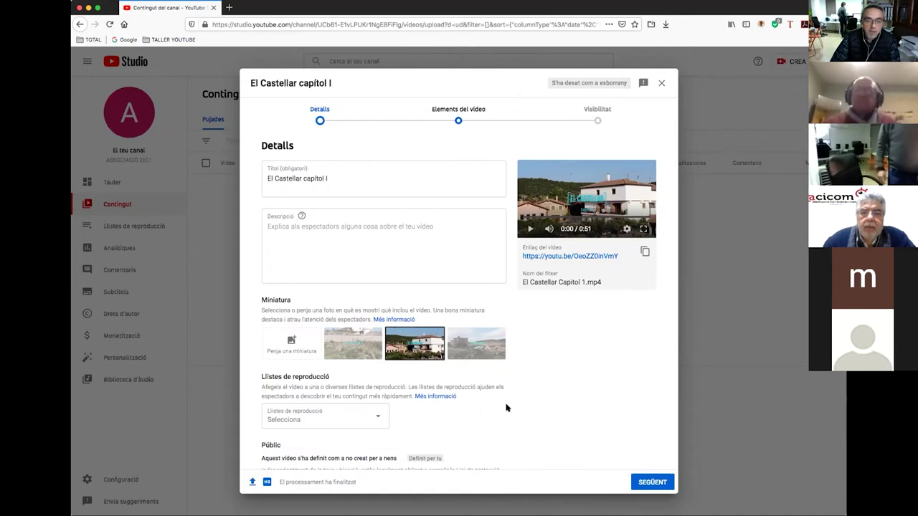
pyautogui.scroll(-4, 527, 409)
pyautogui.scroll(-2, 527, 409)
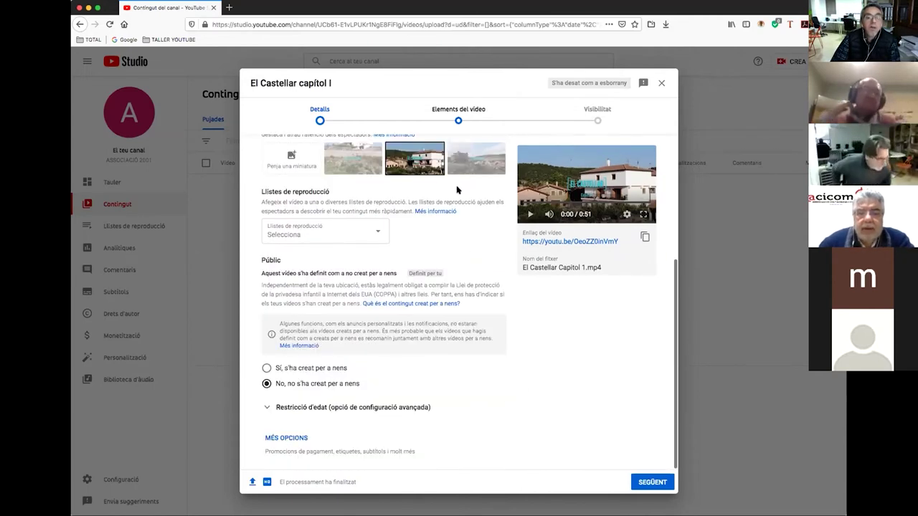
# Expand MÉS OPCIONS to reveal paid promotion, tags, language, recording date, licence and category.
pyautogui.scroll(5, 520, 293)
pyautogui.scroll(1, 520, 293)
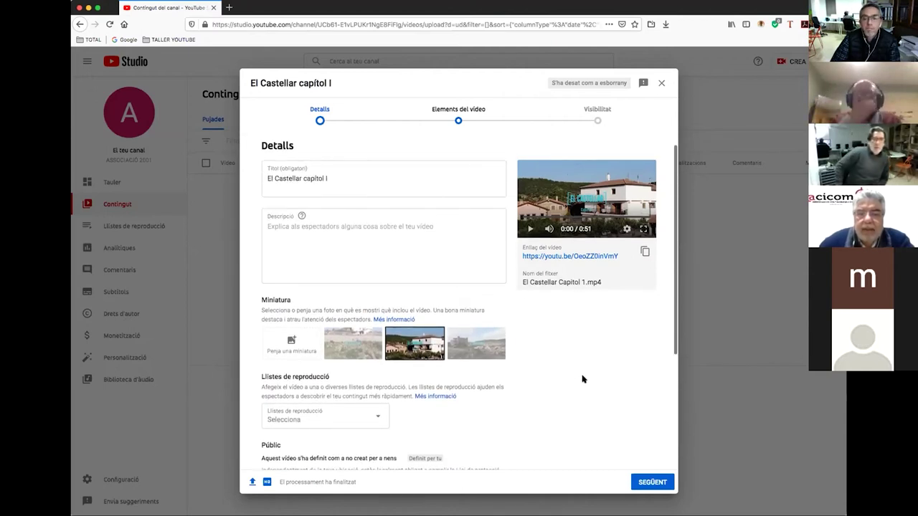
pyautogui.scroll(-4, 581, 379)
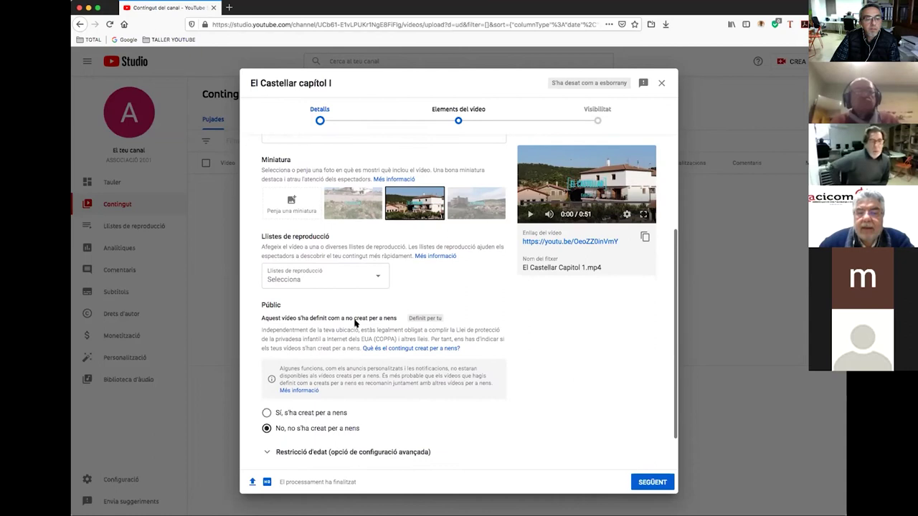
pyautogui.scroll(-1, 463, 368)
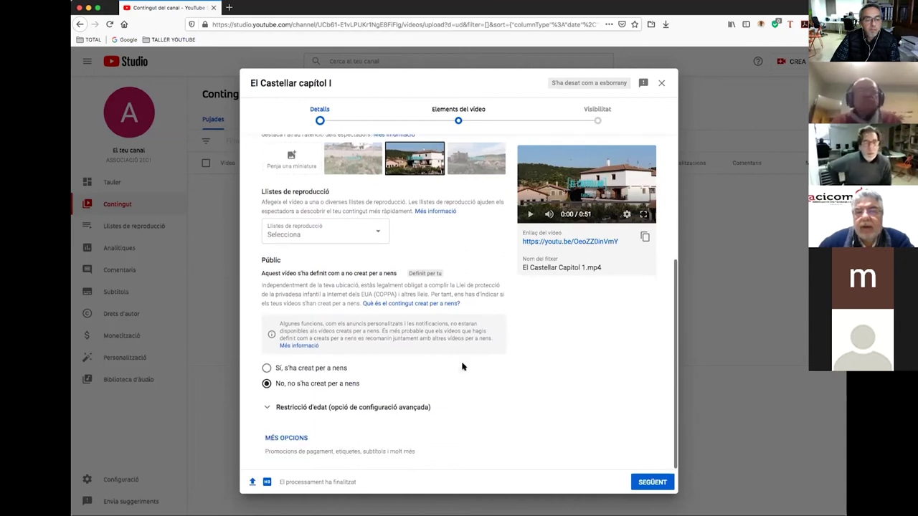
pyautogui.click(287, 439)
pyautogui.scroll(-6, 475, 411)
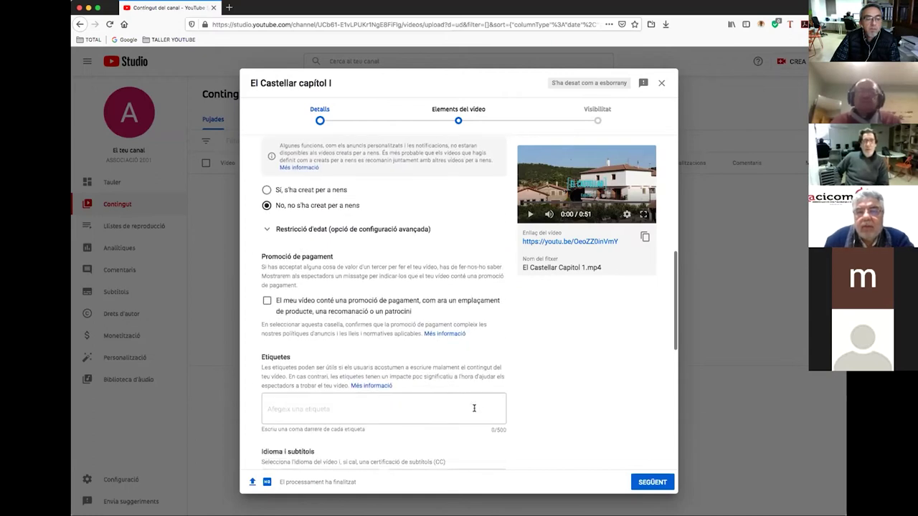
pyautogui.scroll(-5, 473, 411)
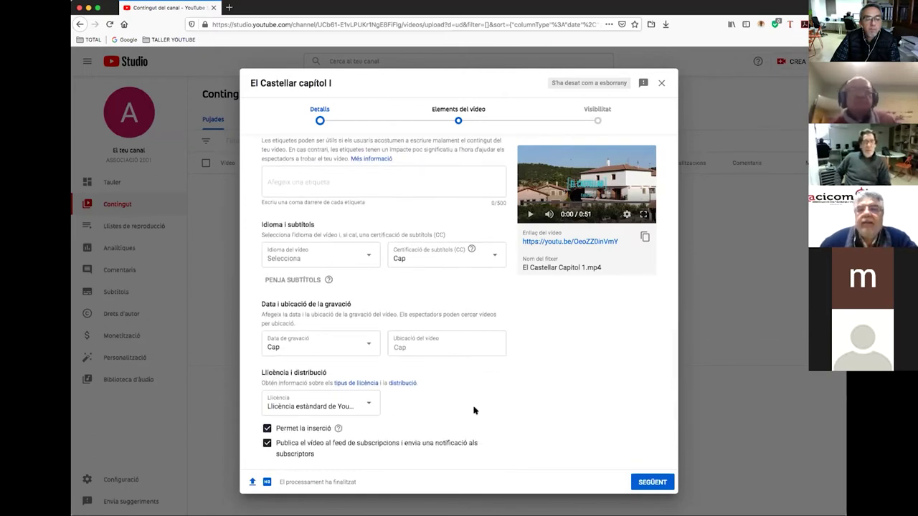
pyautogui.scroll(-2, 473, 410)
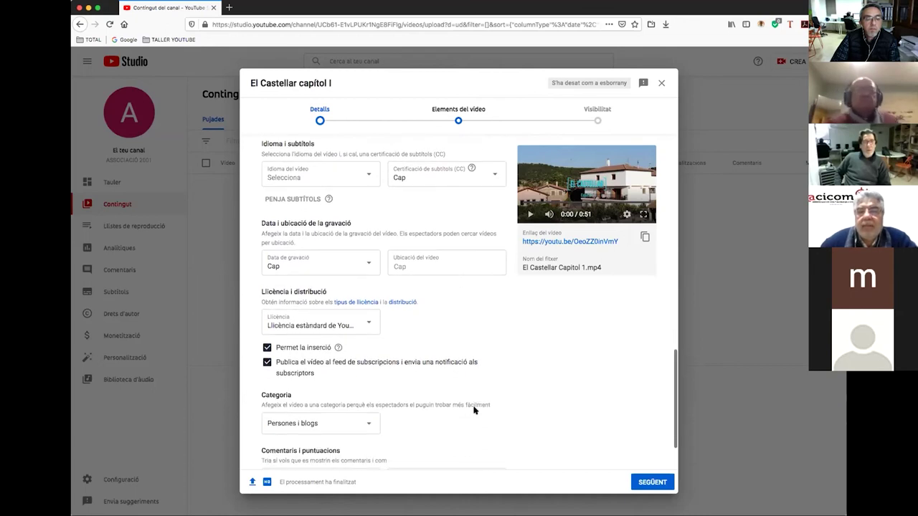
pyautogui.scroll(8, 473, 410)
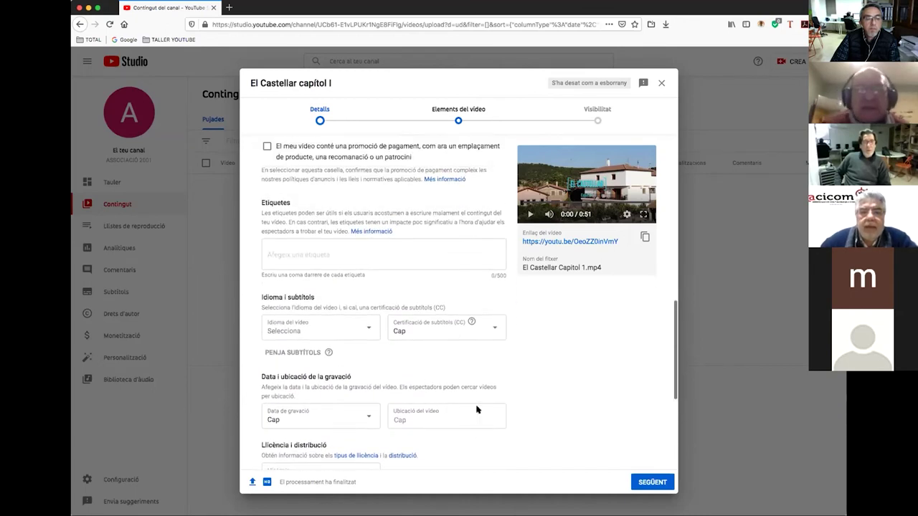
pyautogui.scroll(1, 479, 407)
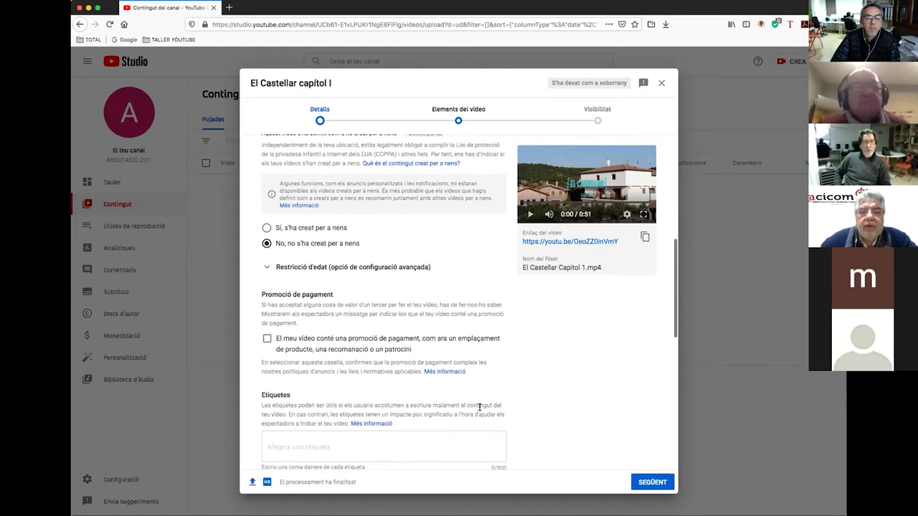
pyautogui.scroll(8, 479, 408)
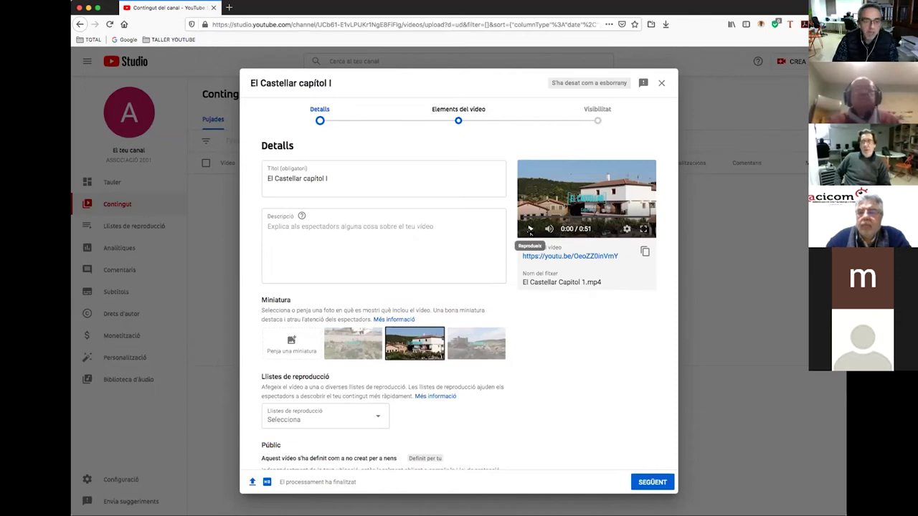
# Zoom the browser page from 100% to 200% and scroll down to the Miniatura section.
pyautogui.press('super+plus')
pyautogui.press('super+plus')
pyautogui.press('super+plus')
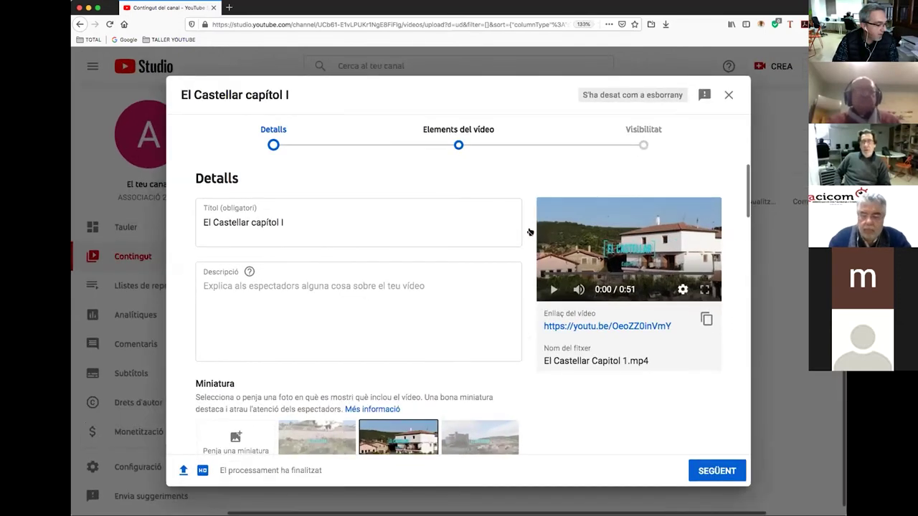
pyautogui.press('super+plus')
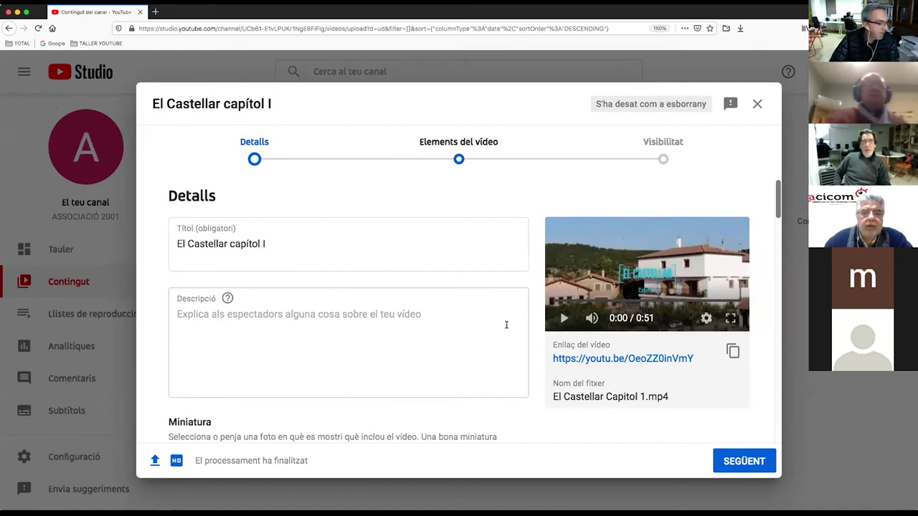
pyautogui.press('super+plus')
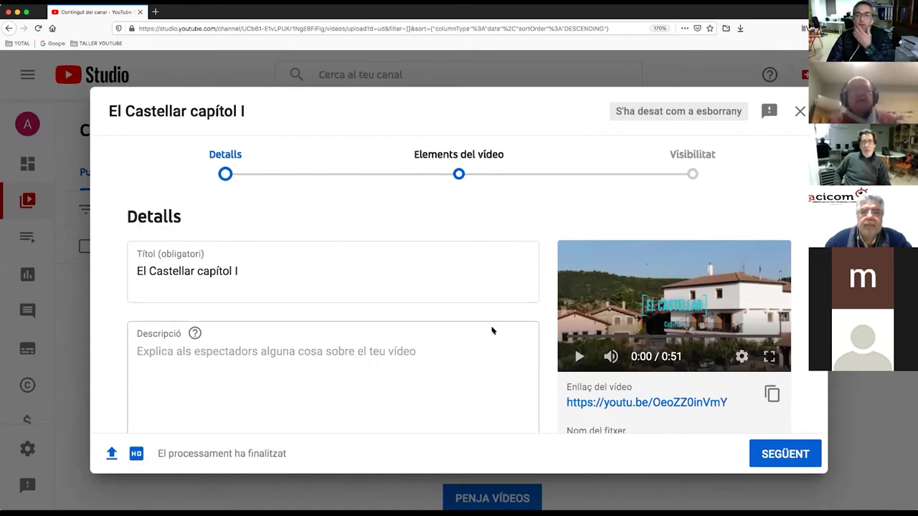
pyautogui.scroll(-2, 491, 330)
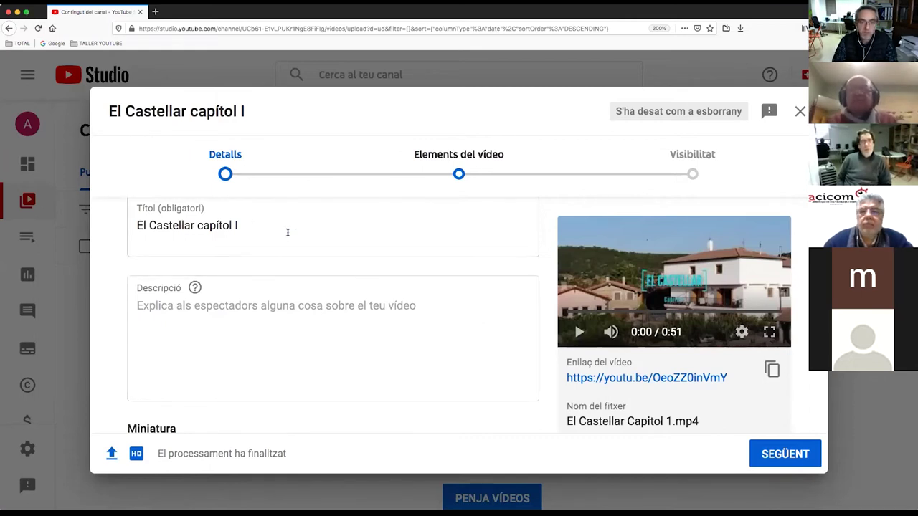
pyautogui.press('super+plus')
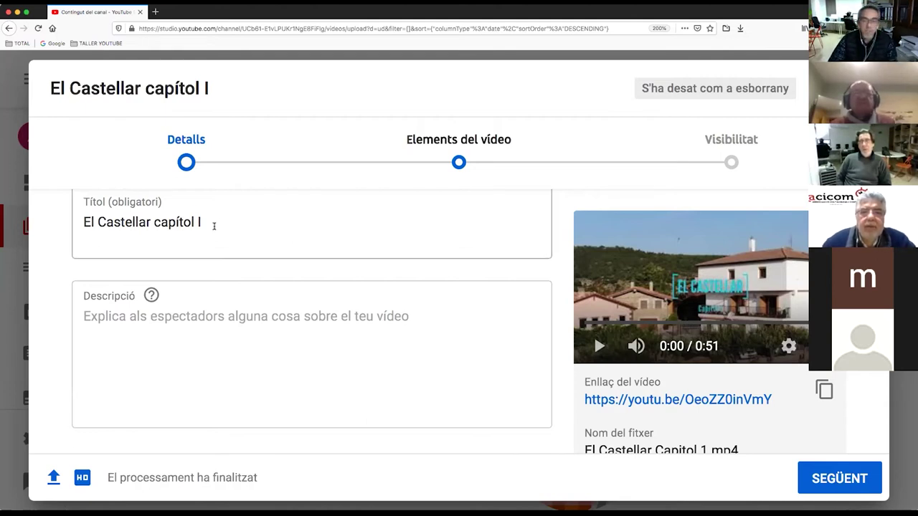
pyautogui.scroll(-1, 221, 263)
pyautogui.scroll(-5, 221, 263)
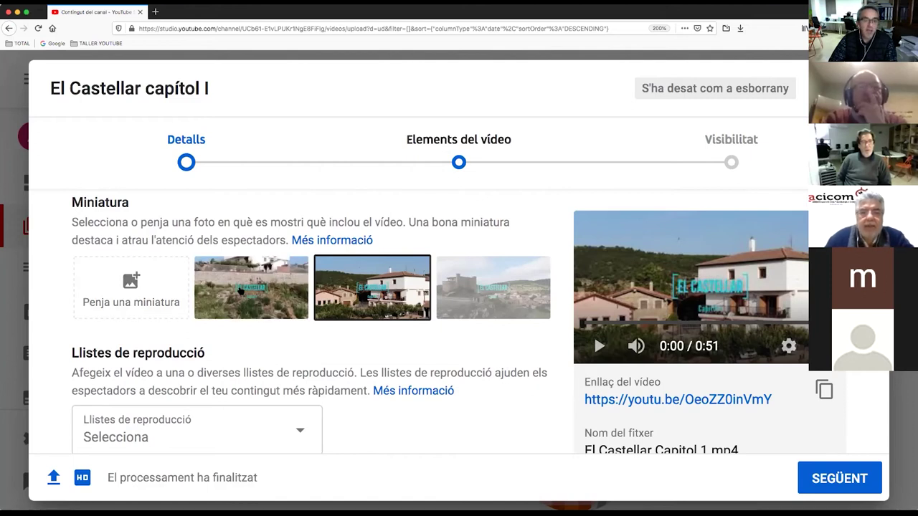
pyautogui.click(142, 290)
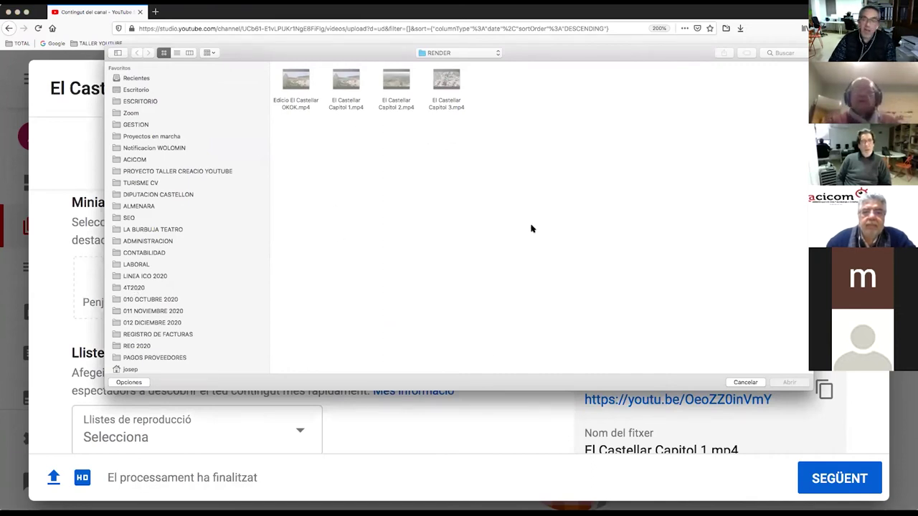
pyautogui.click(746, 383)
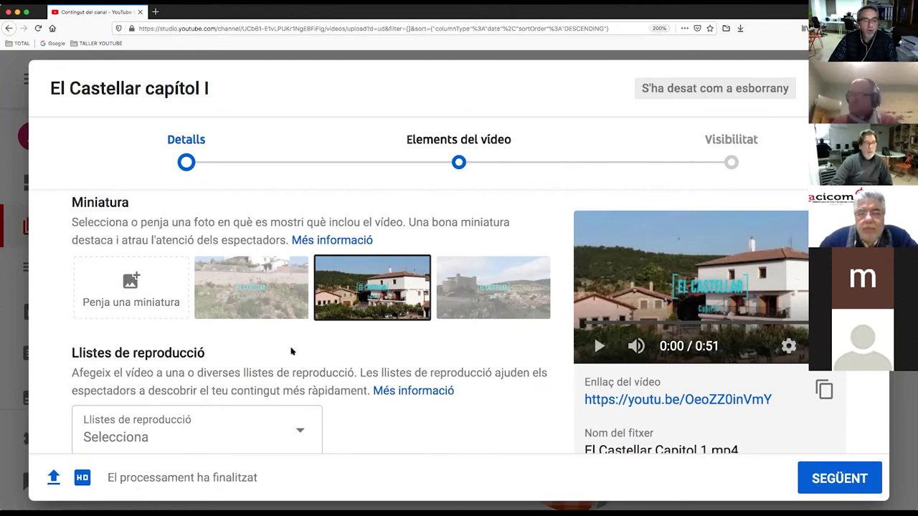
pyautogui.scroll(-1, 295, 352)
pyautogui.scroll(-1, 369, 348)
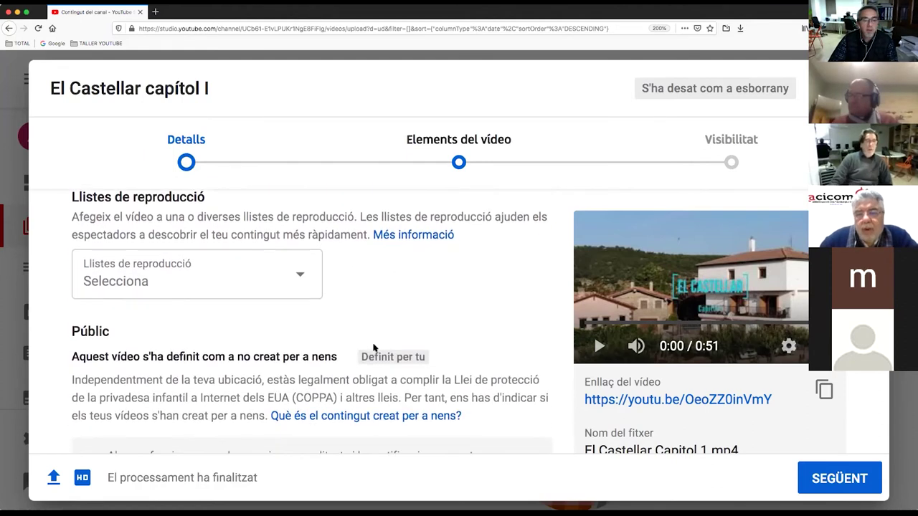
pyautogui.scroll(-3, 412, 329)
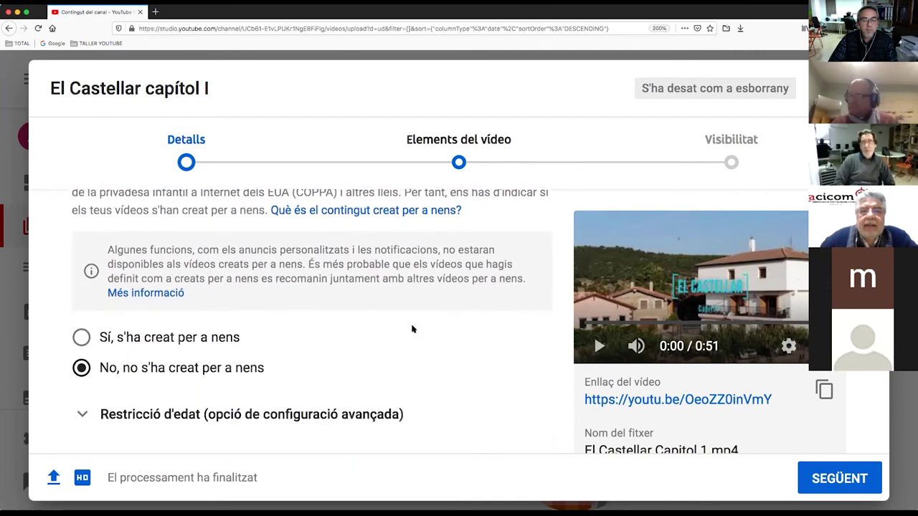
pyautogui.scroll(2, 412, 329)
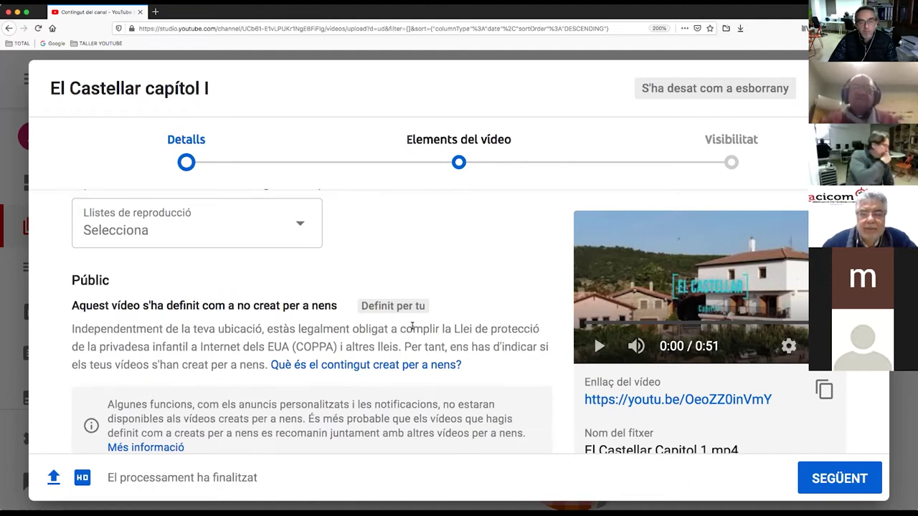
pyautogui.scroll(2, 412, 326)
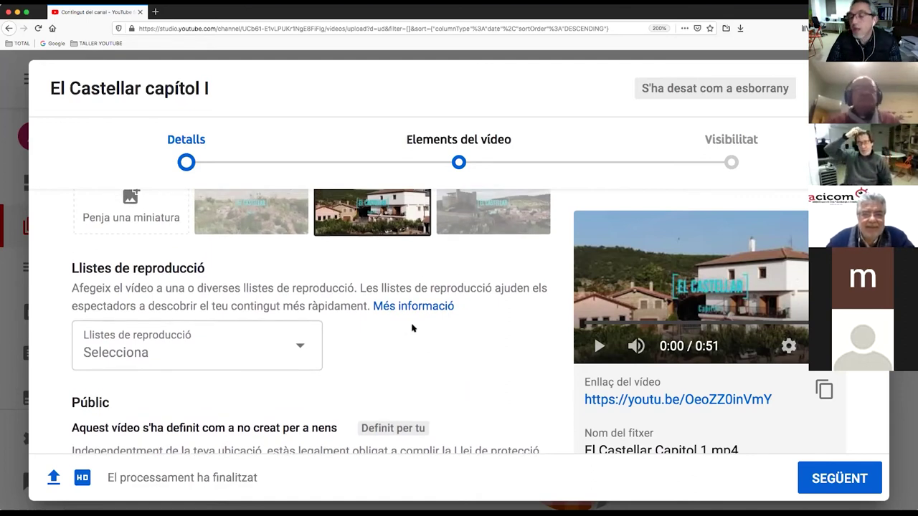
pyautogui.scroll(1, 416, 340)
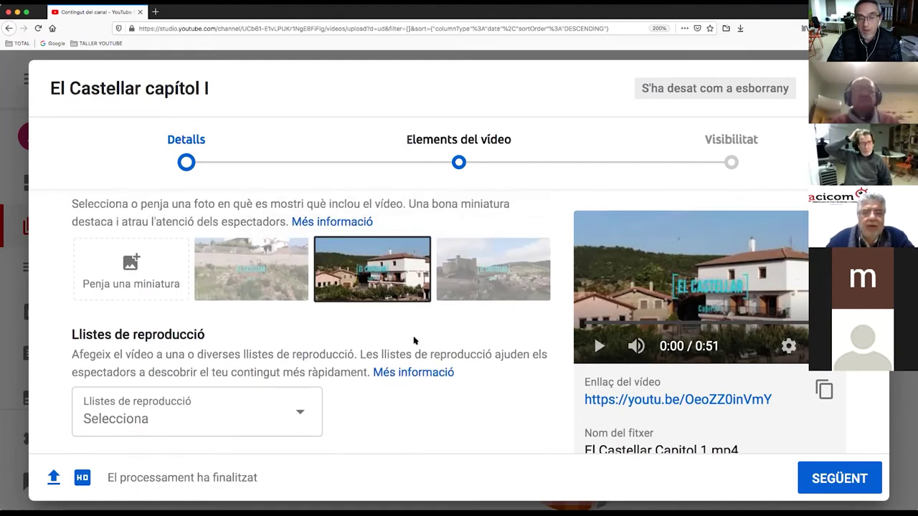
pyautogui.scroll(1, 414, 340)
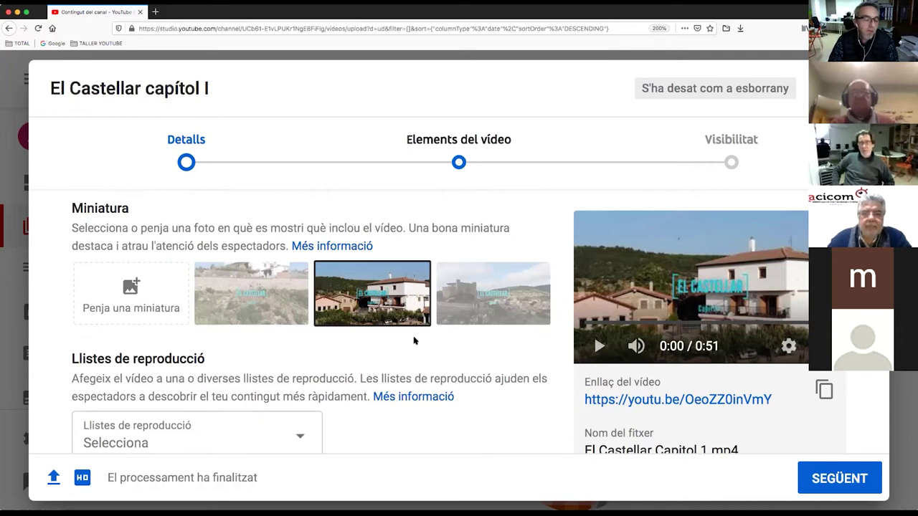
pyautogui.scroll(-2, 310, 405)
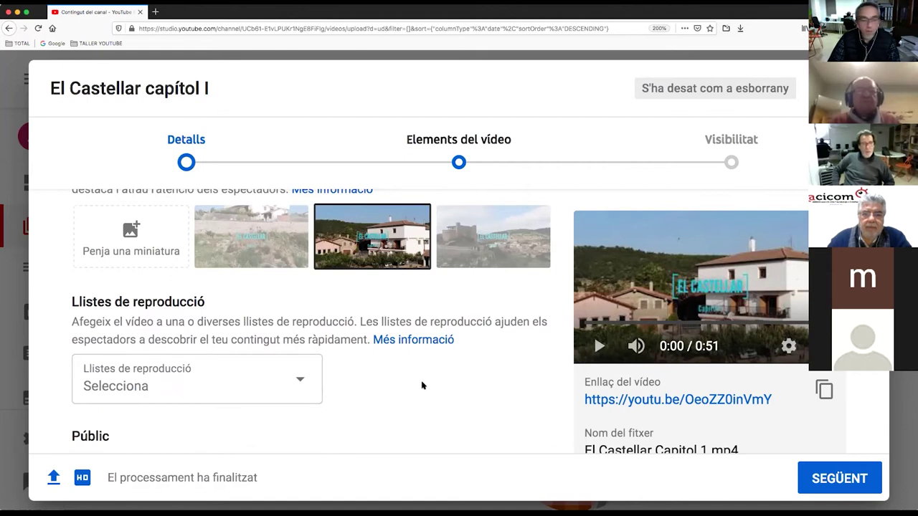
pyautogui.scroll(-1, 430, 385)
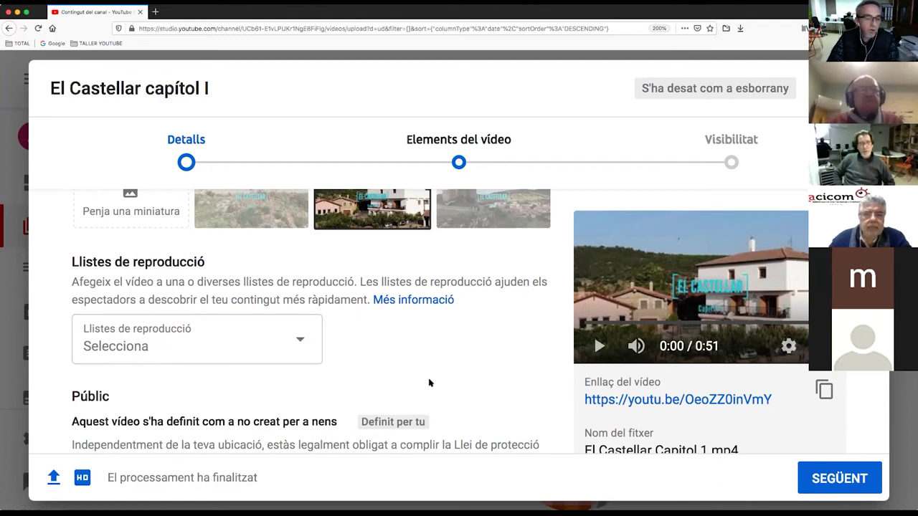
pyautogui.scroll(-2, 428, 380)
pyautogui.scroll(2, 413, 309)
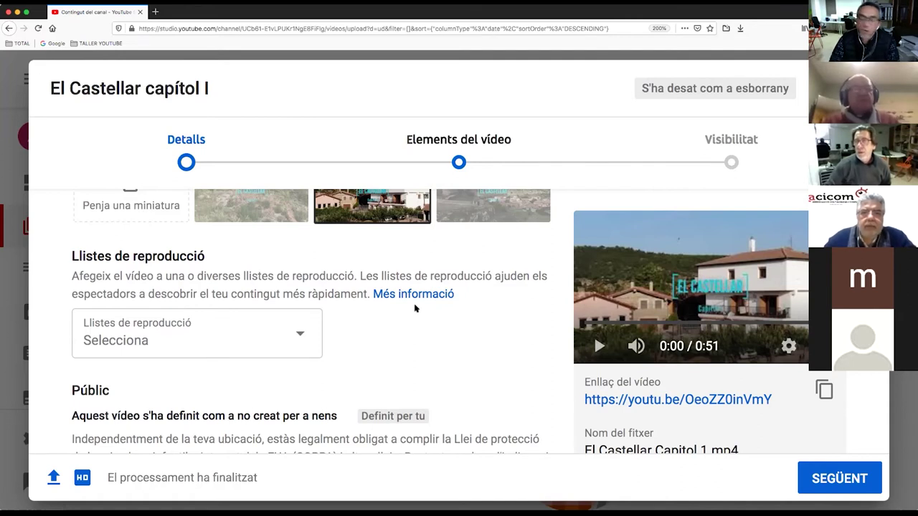
pyautogui.scroll(-1, 381, 356)
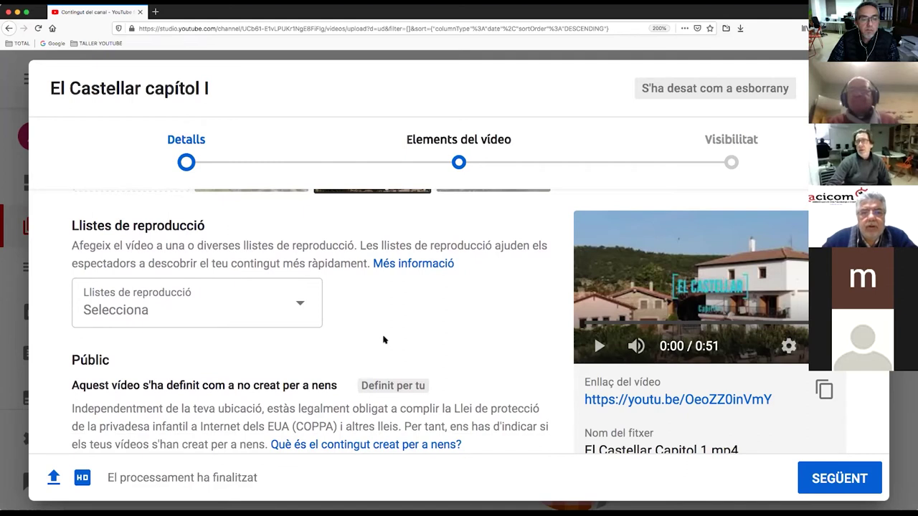
pyautogui.scroll(-1, 384, 337)
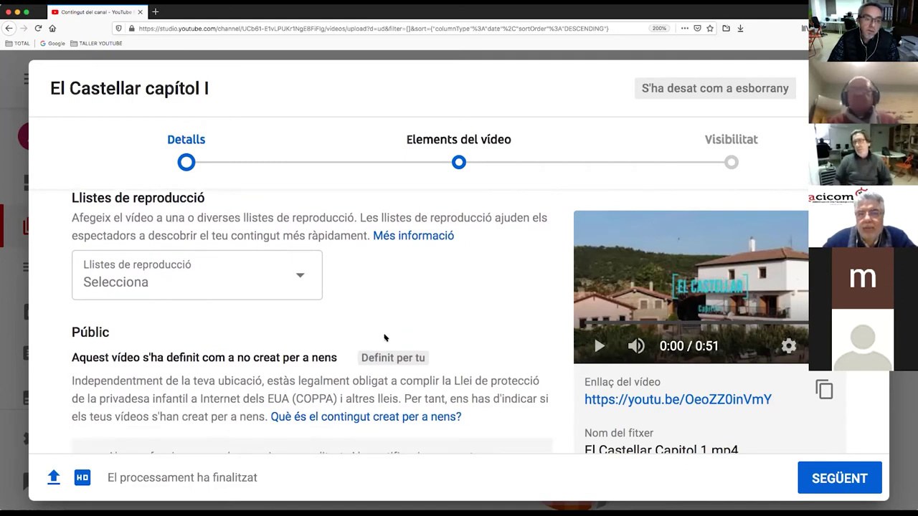
pyautogui.scroll(2, 385, 337)
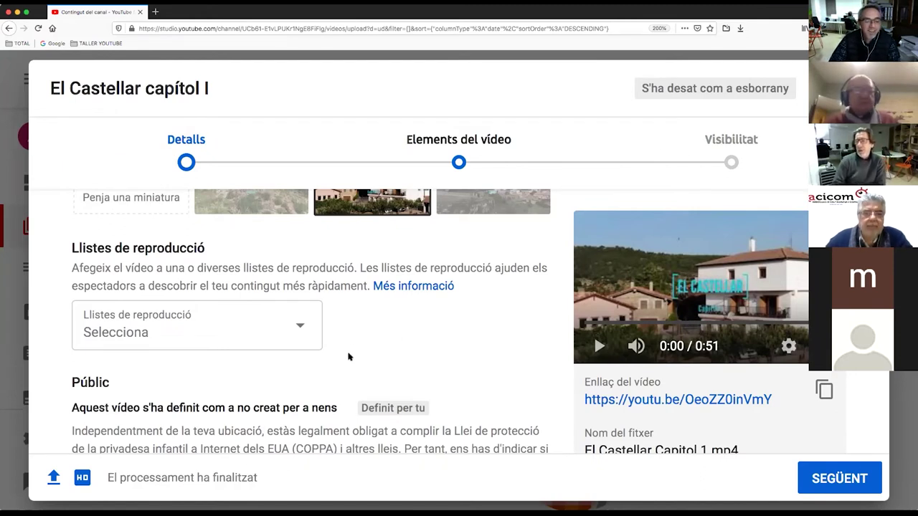
pyautogui.scroll(-2, 349, 356)
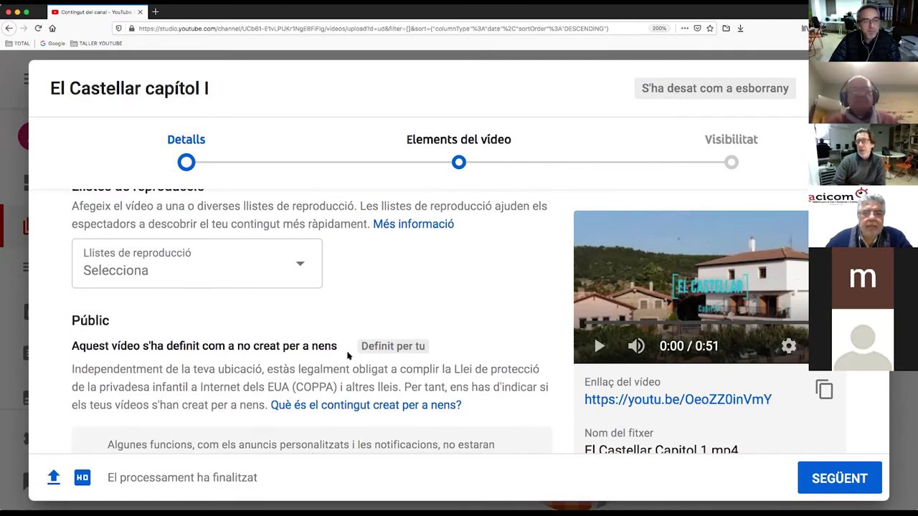
pyautogui.scroll(-4, 349, 356)
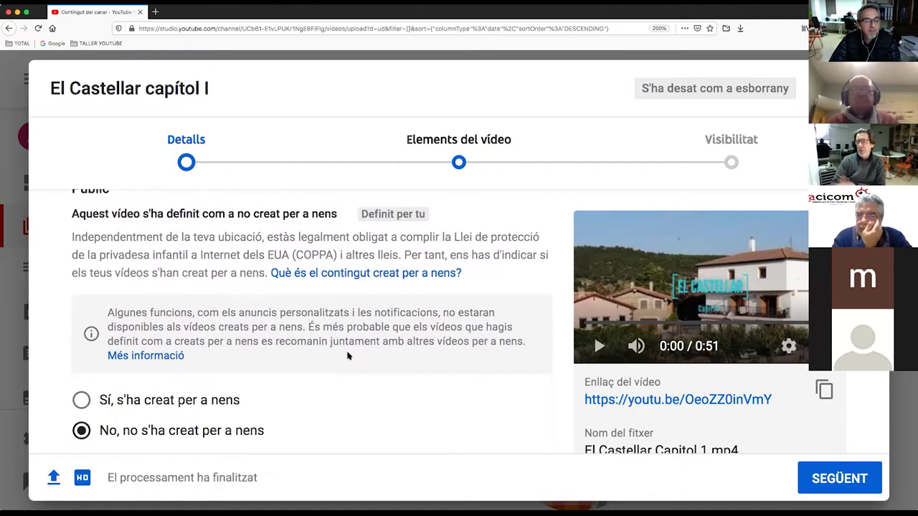
pyautogui.scroll(5, 349, 356)
pyautogui.scroll(-7, 348, 357)
pyautogui.scroll(1, 348, 355)
pyautogui.scroll(-5, 348, 355)
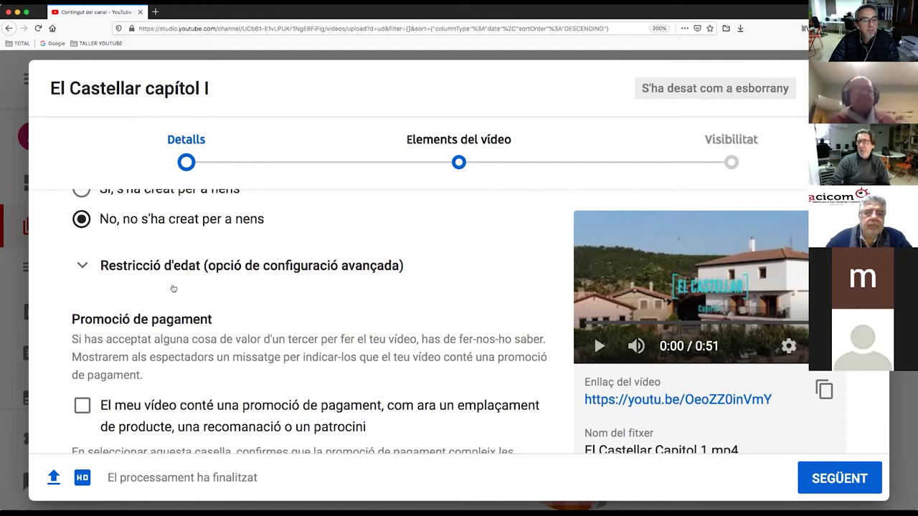
pyautogui.scroll(-3, 173, 288)
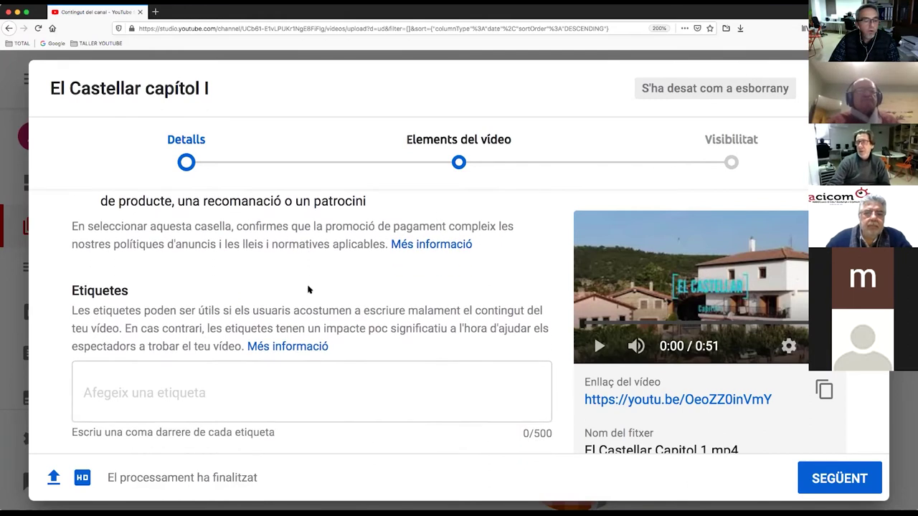
pyautogui.scroll(3, 308, 290)
pyautogui.scroll(4, 309, 290)
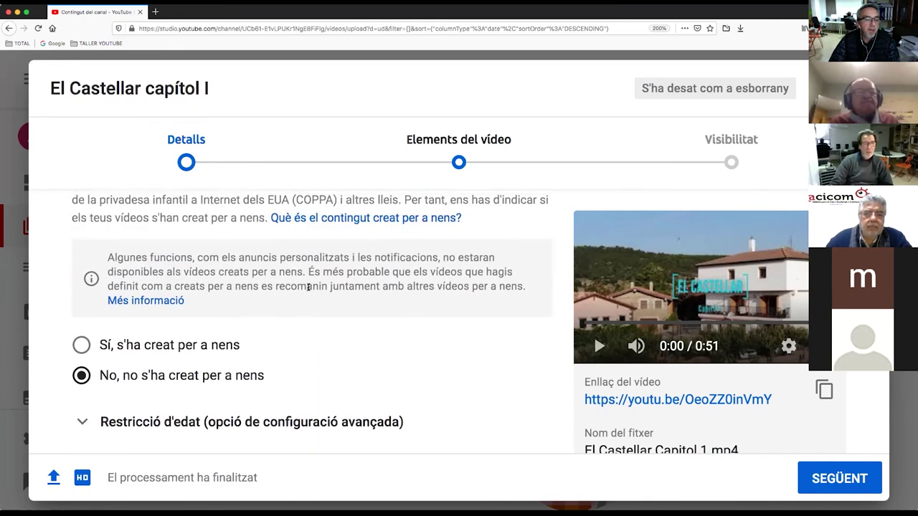
pyautogui.scroll(-2, 308, 288)
pyautogui.scroll(-2, 309, 289)
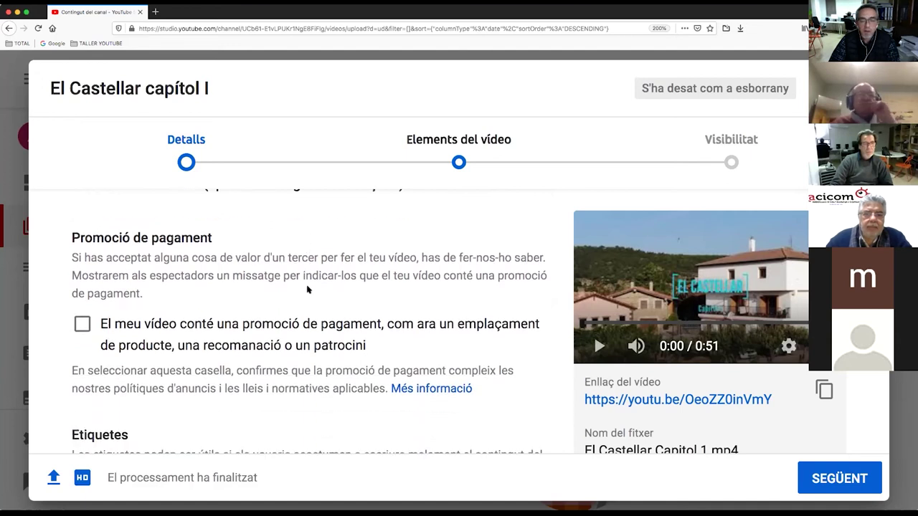
pyautogui.scroll(-1, 308, 289)
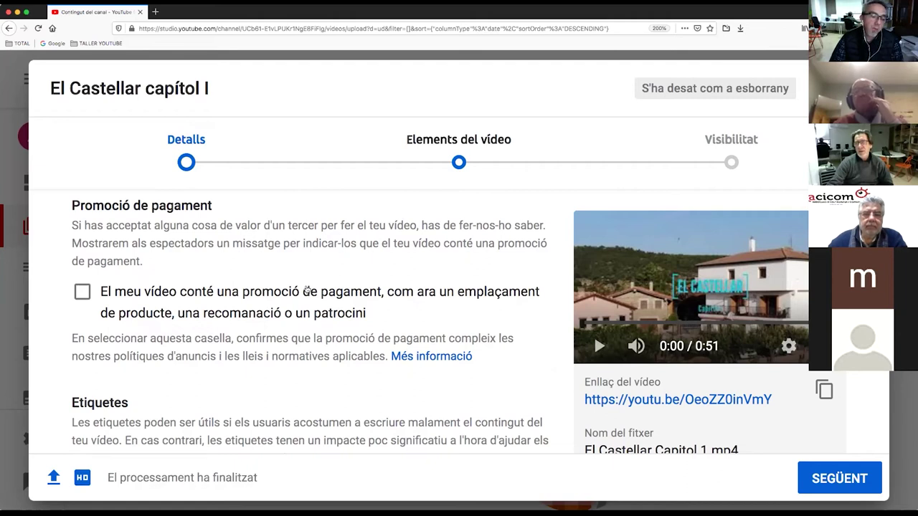
pyautogui.scroll(-2, 307, 291)
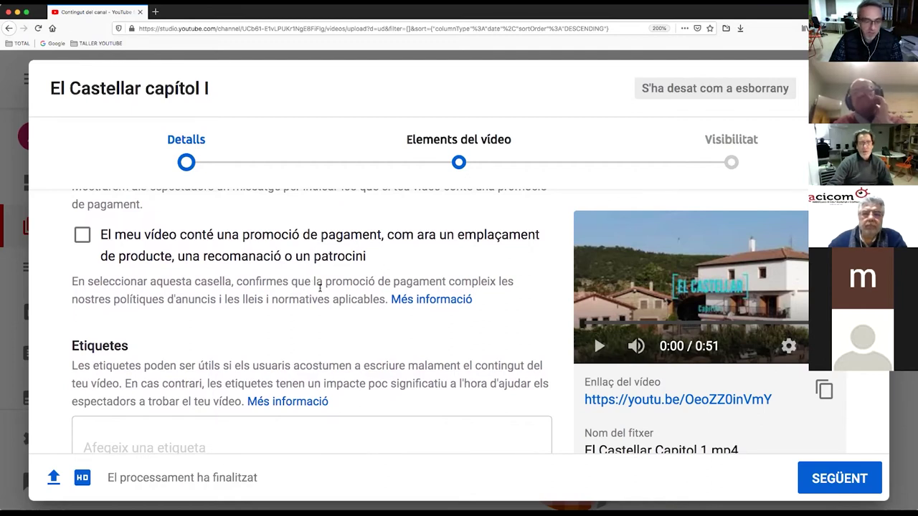
pyautogui.scroll(1, 324, 289)
pyautogui.scroll(3, 324, 288)
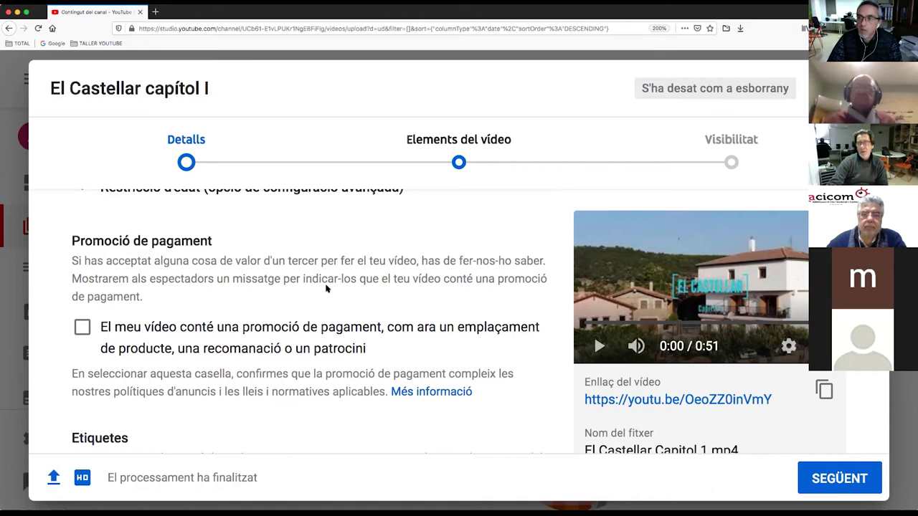
# Scroll the Details form to the empty Etiquetes box (0/500) and the Idioma i subtítols section.
pyautogui.scroll(-4, 262, 360)
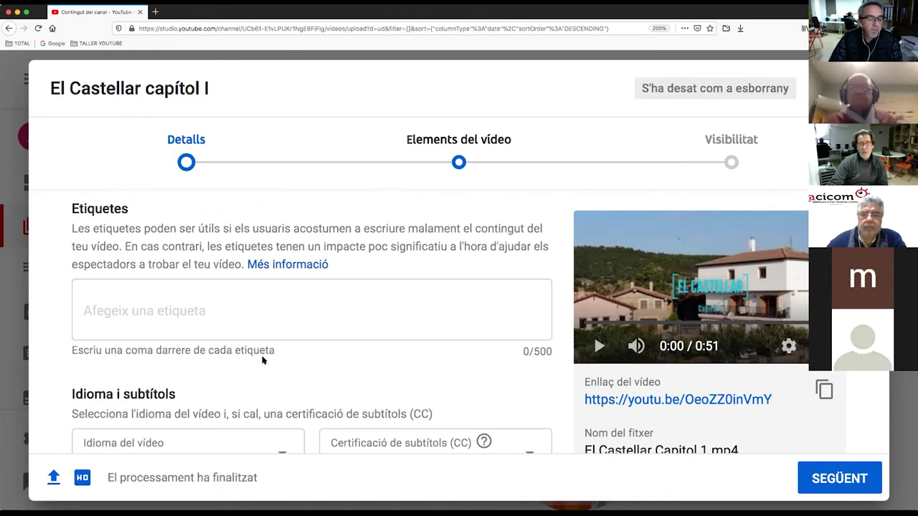
pyautogui.scroll(1, 263, 356)
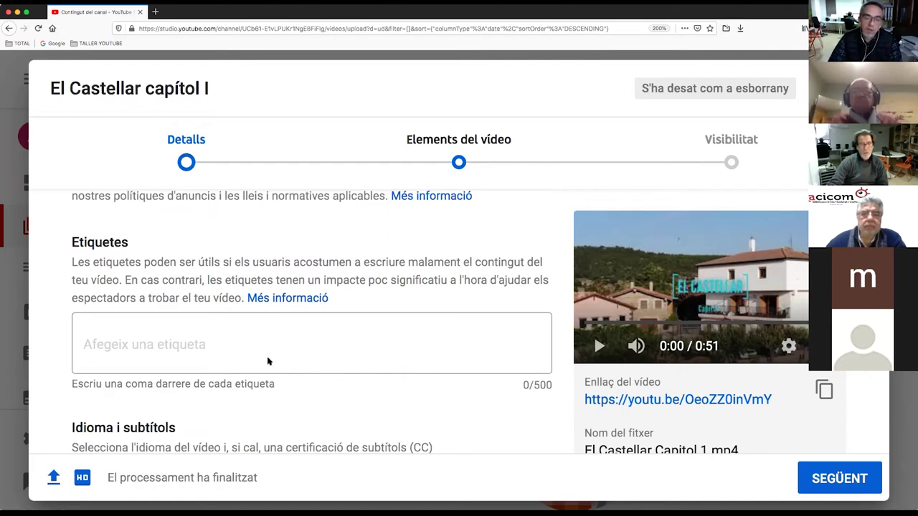
pyautogui.scroll(-1, 265, 380)
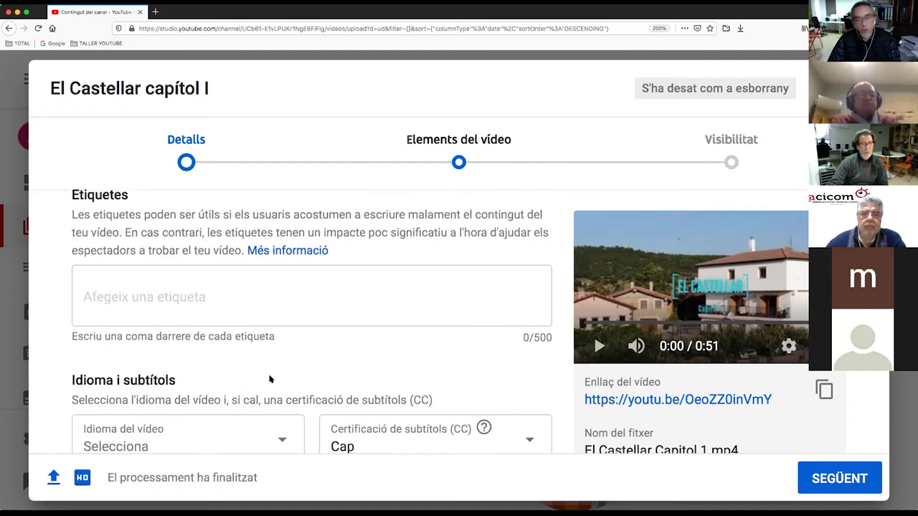
pyautogui.scroll(-2, 271, 380)
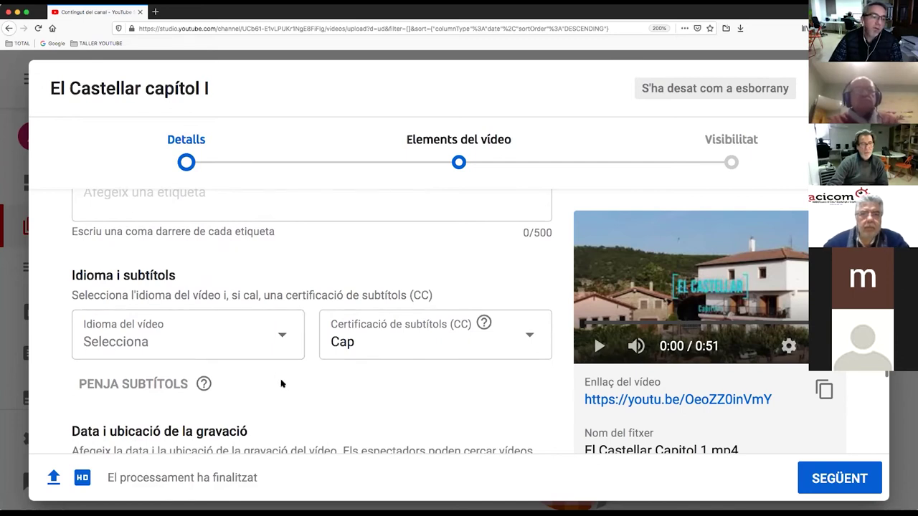
pyautogui.scroll(-1, 283, 384)
pyautogui.scroll(-1, 280, 382)
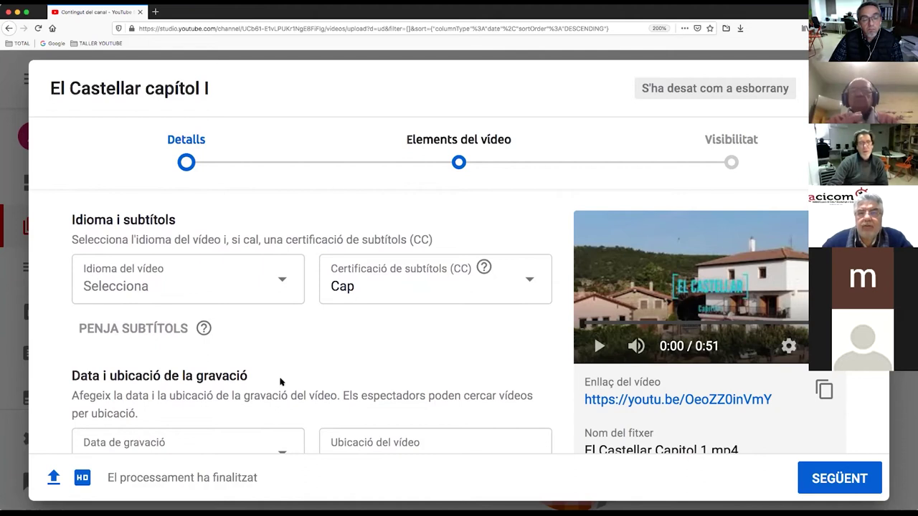
pyautogui.scroll(3, 280, 382)
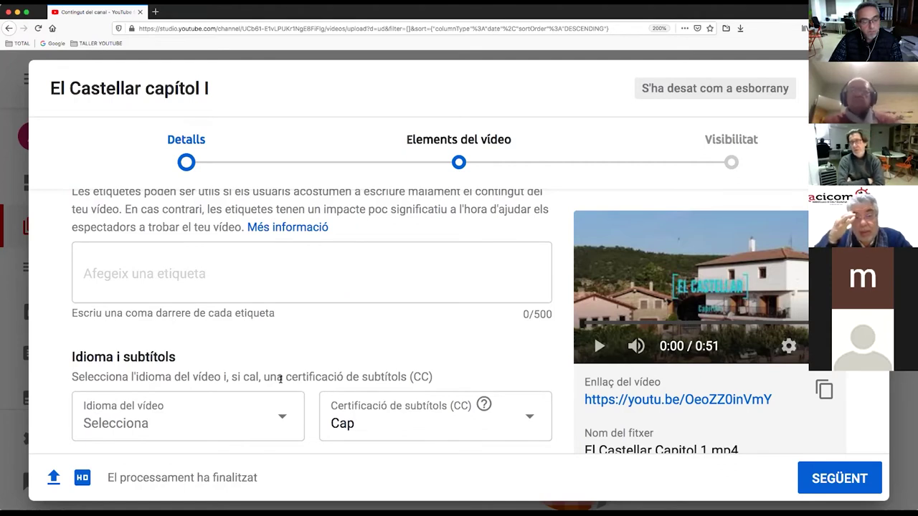
pyautogui.scroll(-2, 280, 379)
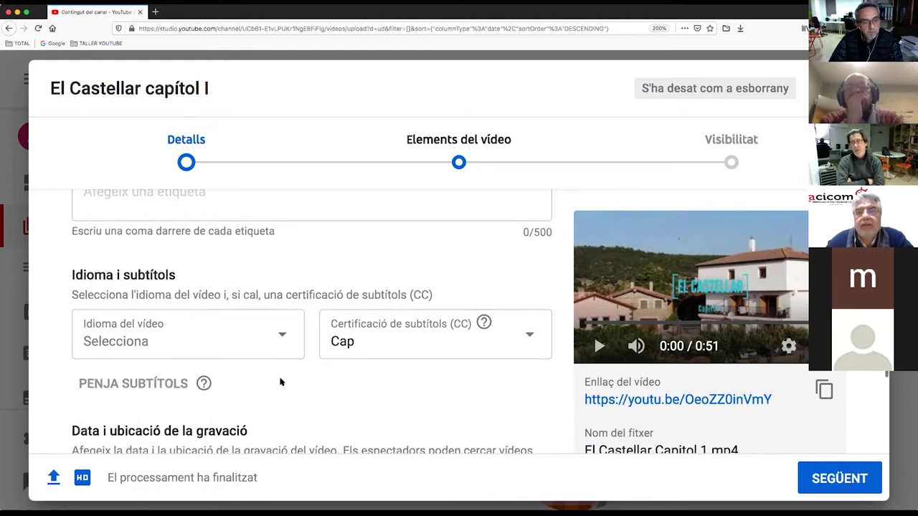
pyautogui.scroll(2, 280, 382)
pyautogui.scroll(1, 280, 382)
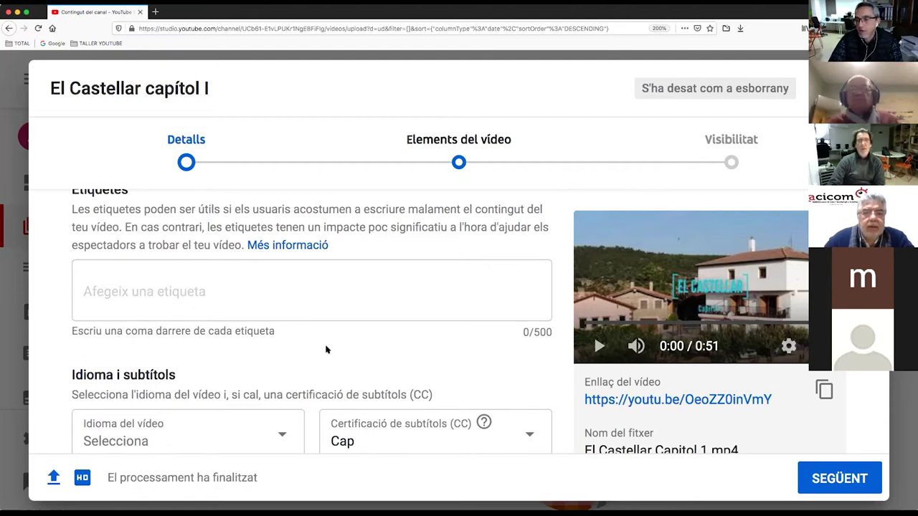
pyautogui.scroll(1, 362, 301)
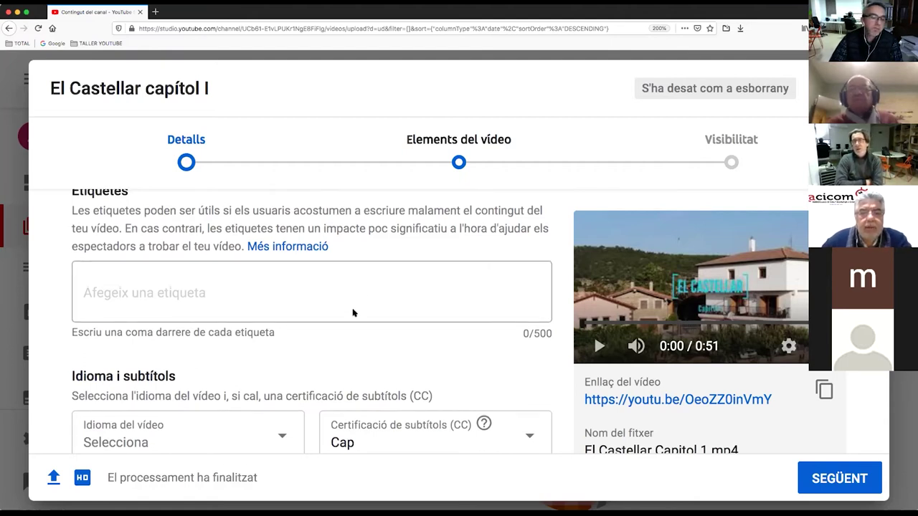
# Add the tag 'acicom' in the Etiquetes box.
pyautogui.click(126, 278)
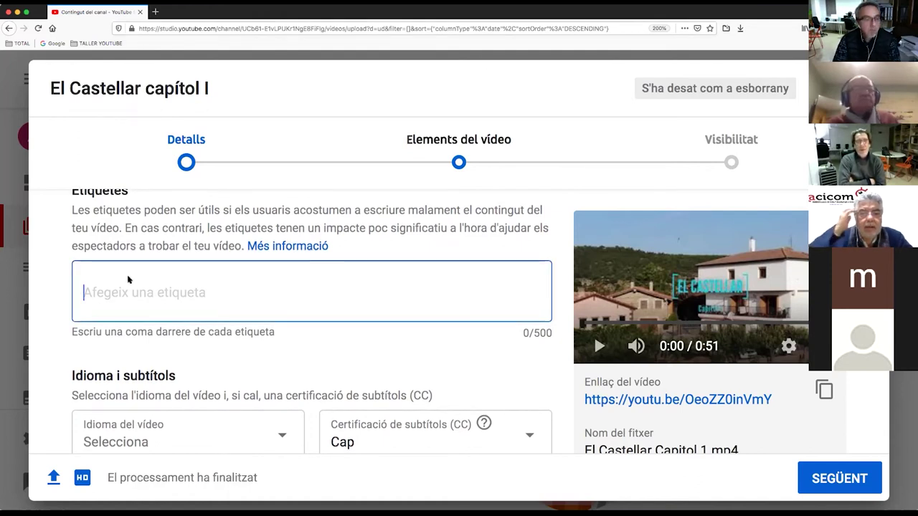
pyautogui.write('ac')
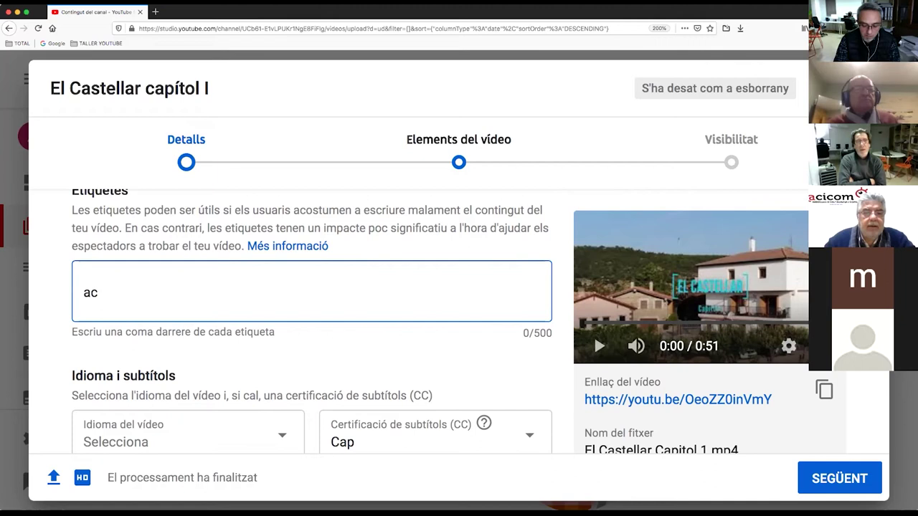
pyautogui.write('icom,')
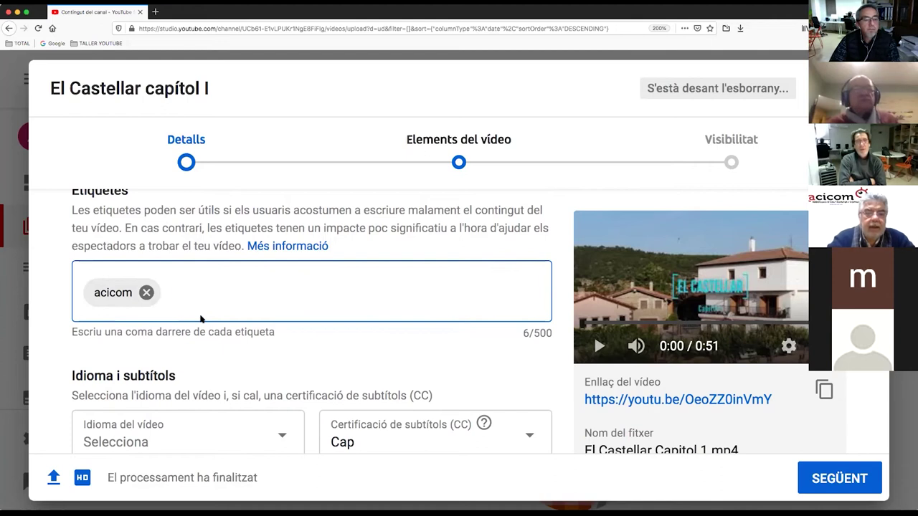
pyautogui.scroll(-2, 199, 315)
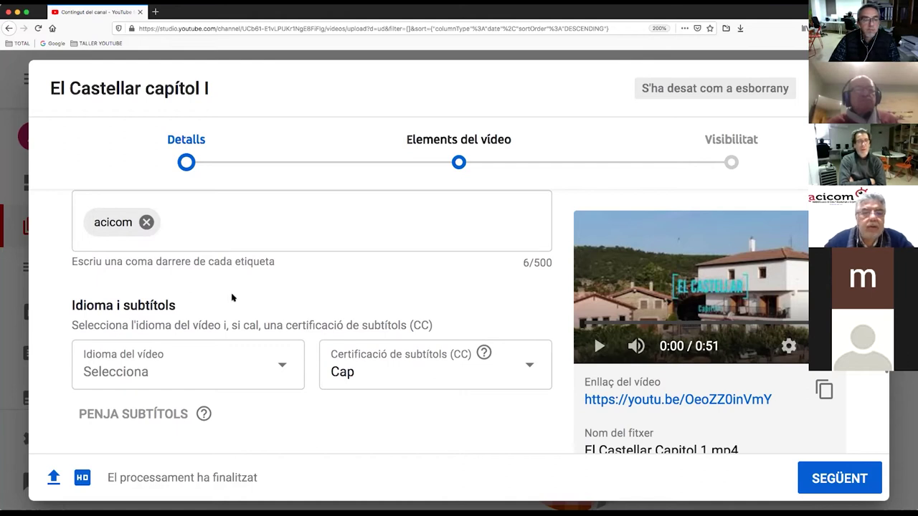
pyautogui.click(135, 223)
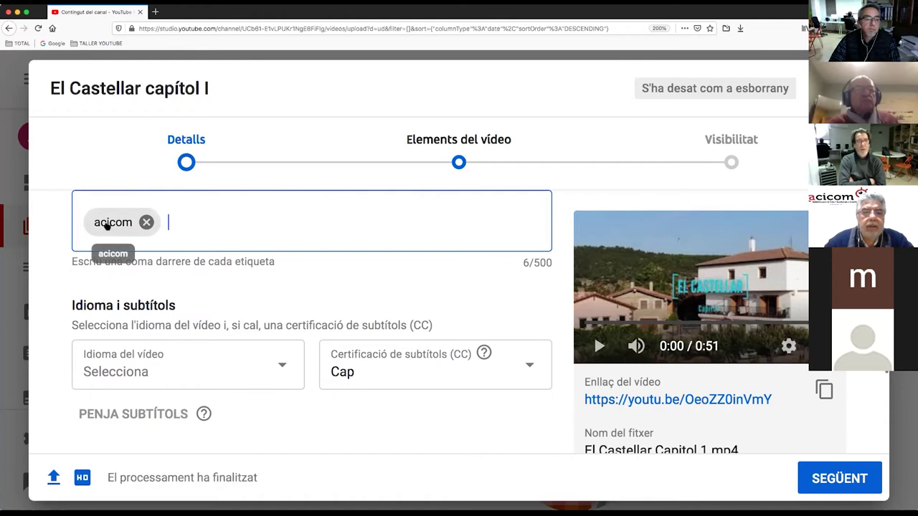
# Bookmark the current YouTube Studio page from the right-click menu.
pyautogui.rightClick(106, 224)
pyautogui.click(258, 229)
pyautogui.click(518, 214)
pyautogui.scroll(-1, 180, 246)
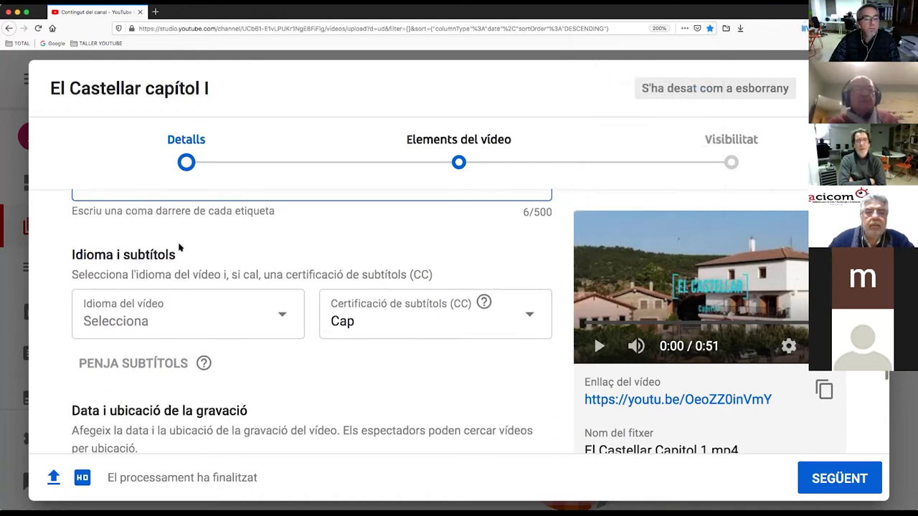
pyautogui.scroll(2, 183, 254)
# Add the tag 'ukemotion', bringing the tags to 16/500 characters.
pyautogui.click(184, 254)
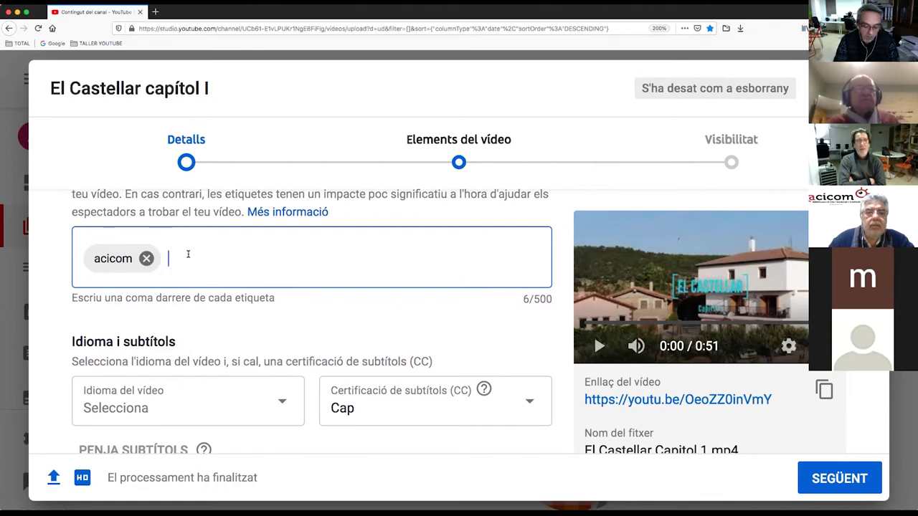
pyautogui.write('ukemo')
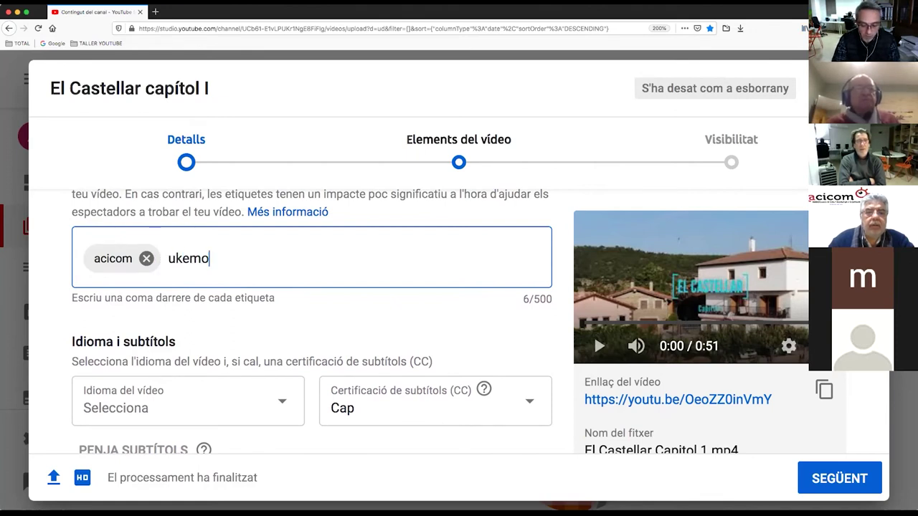
pyautogui.write('tion,')
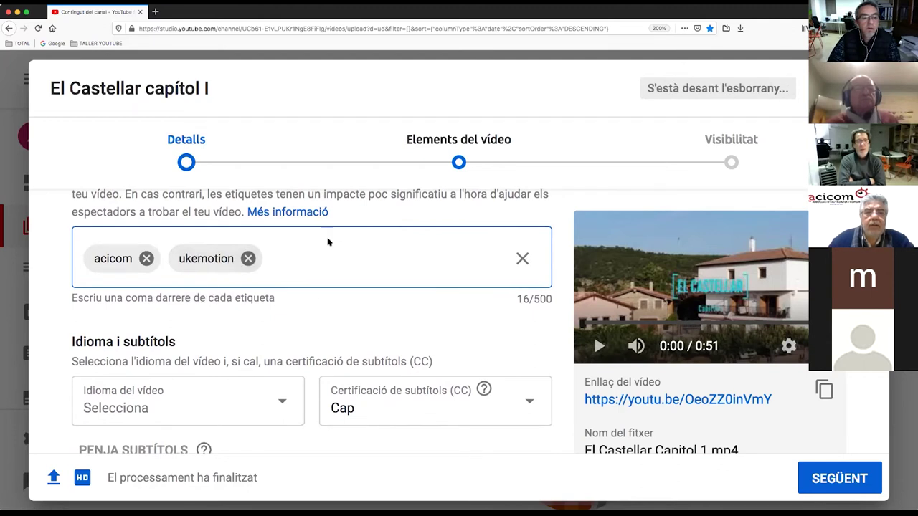
pyautogui.moveTo(91, 239); pyautogui.dragTo(311, 268)
pyautogui.click(310, 270)
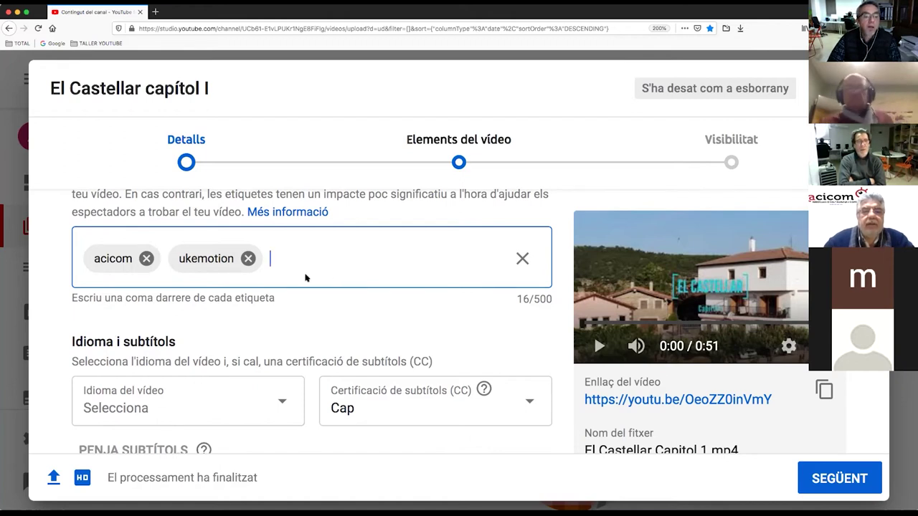
pyautogui.click(314, 317)
pyautogui.scroll(-3, 254, 339)
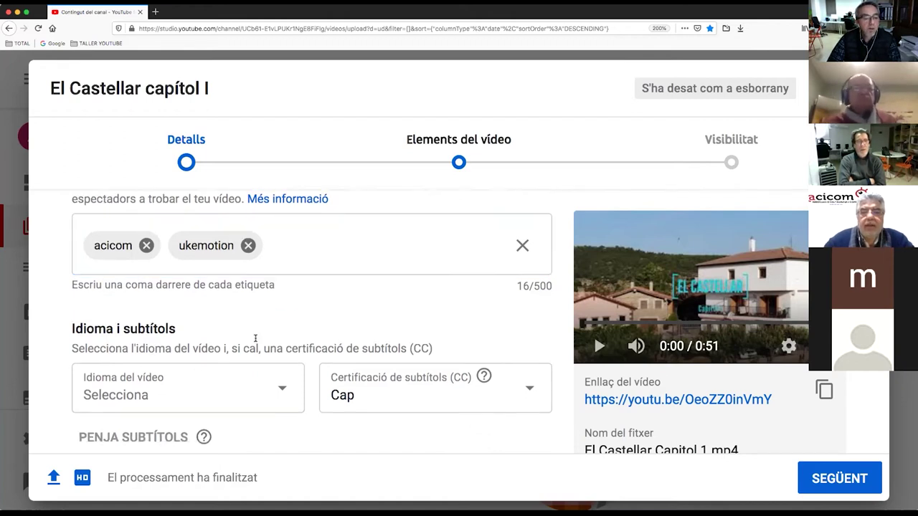
pyautogui.scroll(3, 294, 265)
pyautogui.click(296, 319)
pyautogui.click(84, 295)
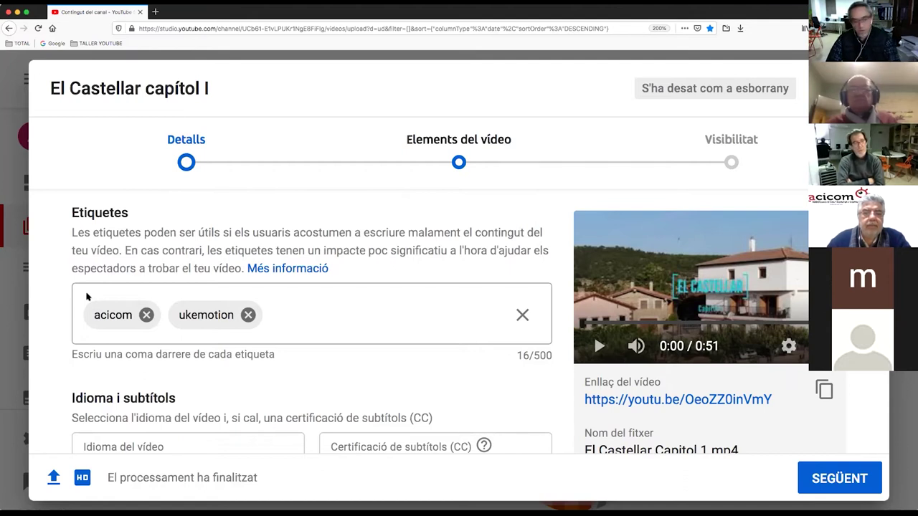
# Choose 'català' in the Idioma del vídeo dropdown.
pyautogui.scroll(-1, 291, 392)
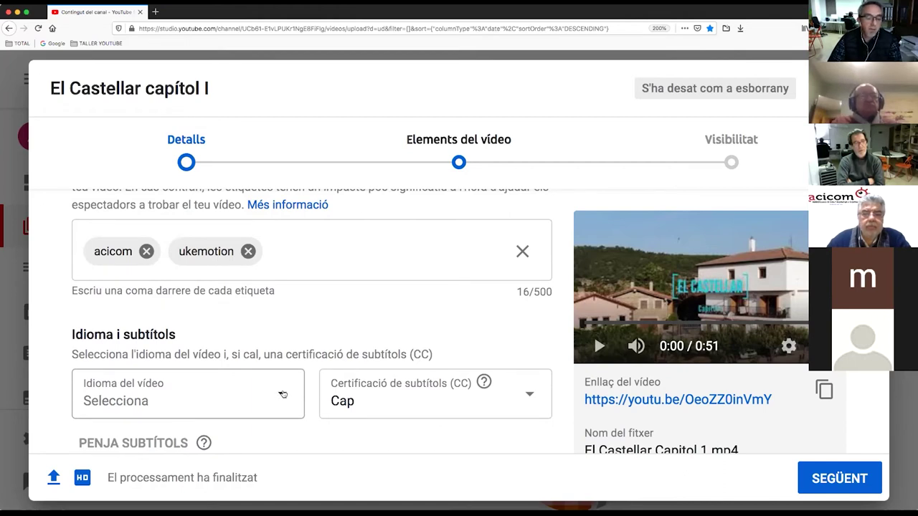
pyautogui.click(282, 395)
pyautogui.click(282, 395)
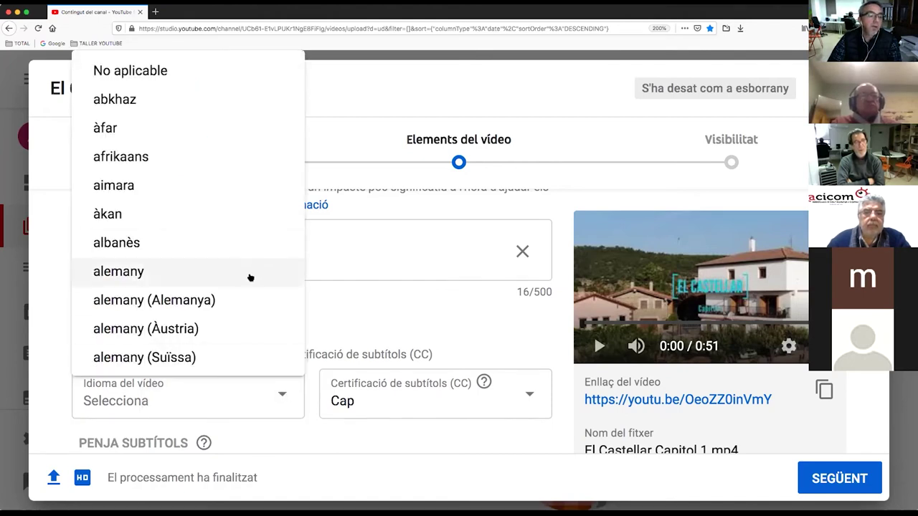
pyautogui.scroll(-5, 251, 276)
pyautogui.scroll(2, 252, 278)
pyautogui.scroll(-5, 253, 279)
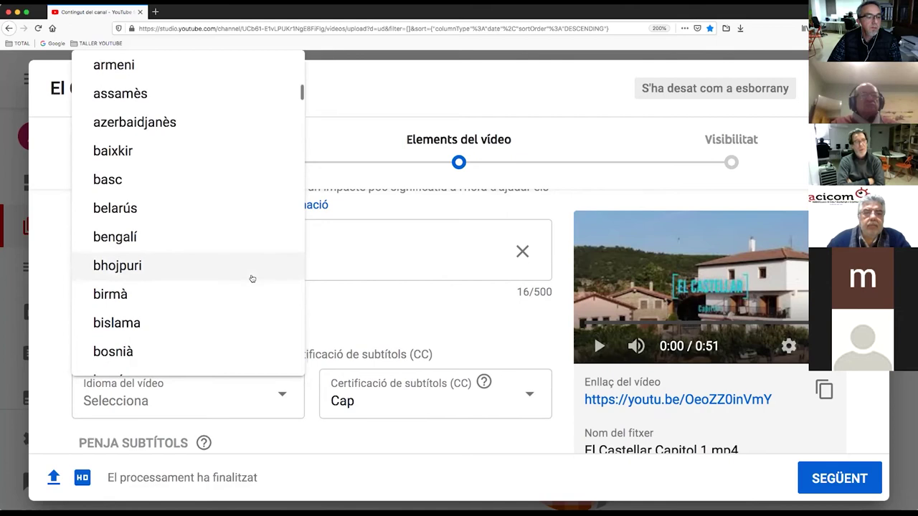
pyautogui.scroll(-3, 251, 277)
pyautogui.click(257, 204)
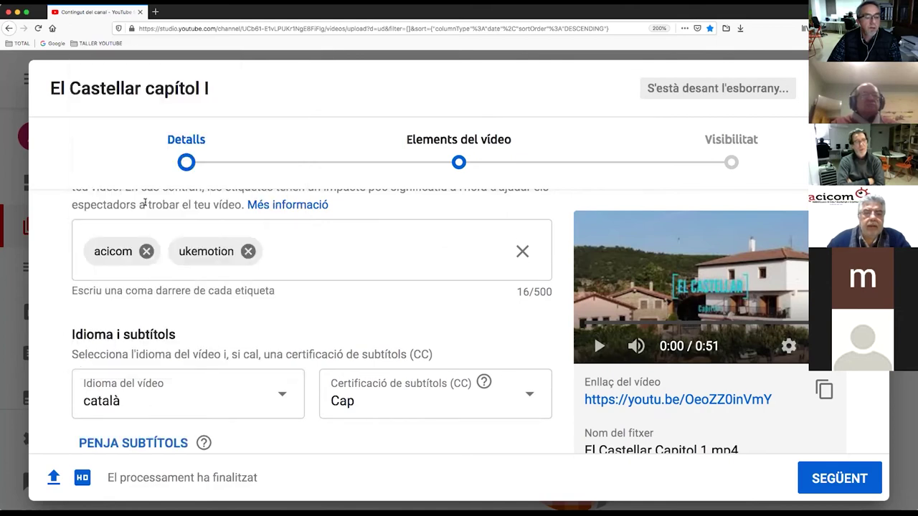
pyautogui.click(531, 399)
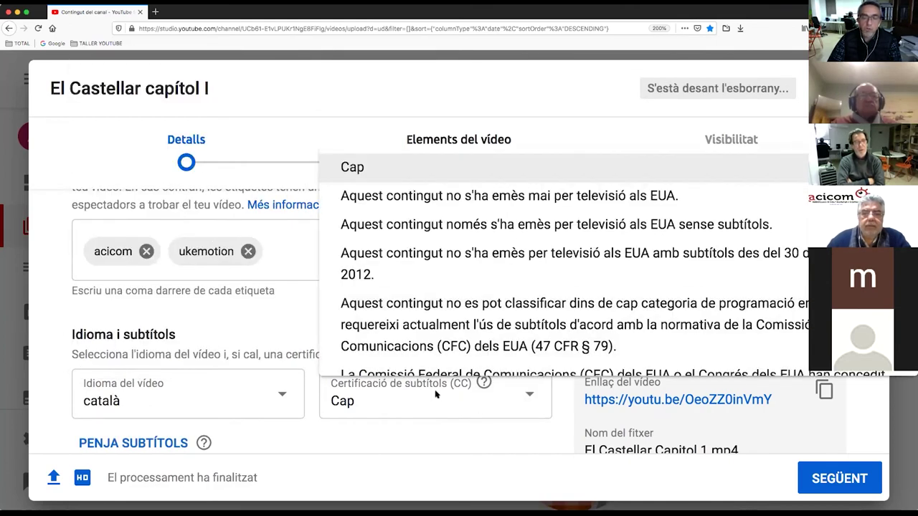
pyautogui.click(425, 445)
pyautogui.scroll(-3, 306, 419)
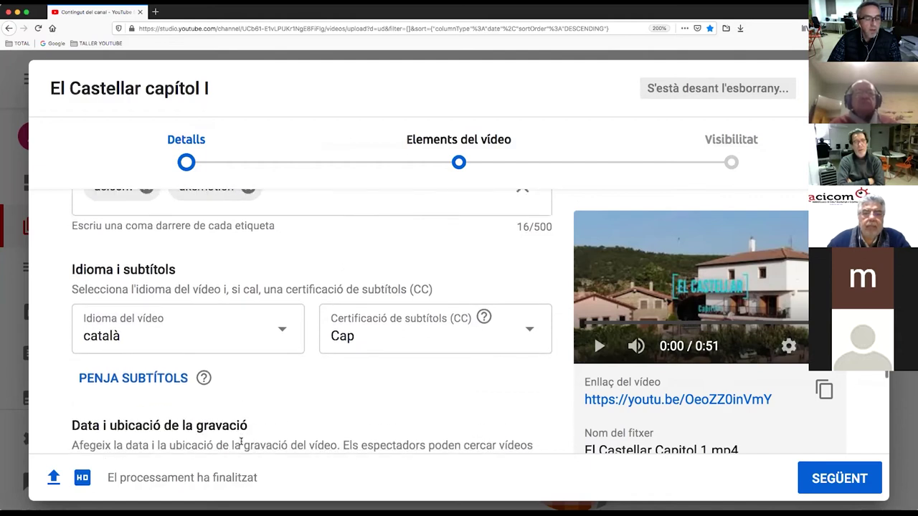
pyautogui.scroll(-5, 306, 420)
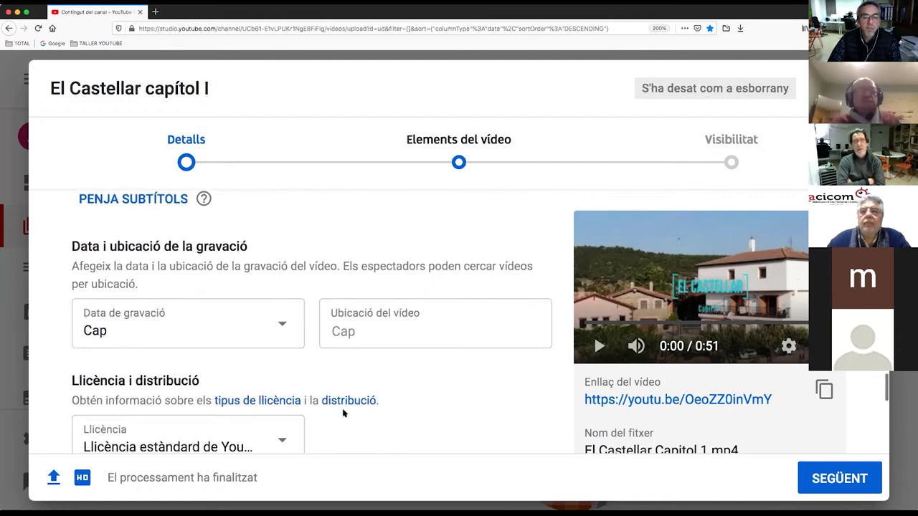
pyautogui.scroll(5, 343, 414)
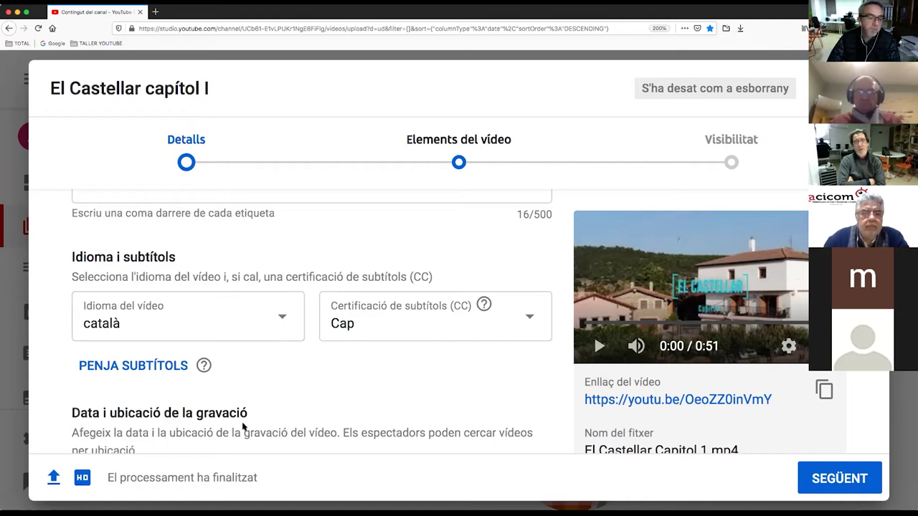
# Scroll the Details form past Idioma and Data i ubicació down to Llicència i distribució.
pyautogui.scroll(-1, 439, 380)
pyautogui.scroll(-2, 439, 381)
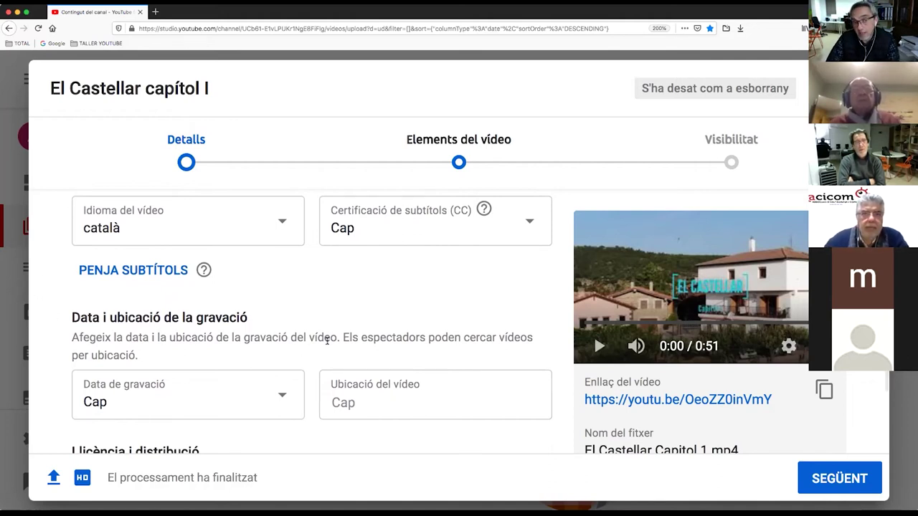
pyautogui.scroll(3, 378, 340)
pyautogui.scroll(1, 377, 340)
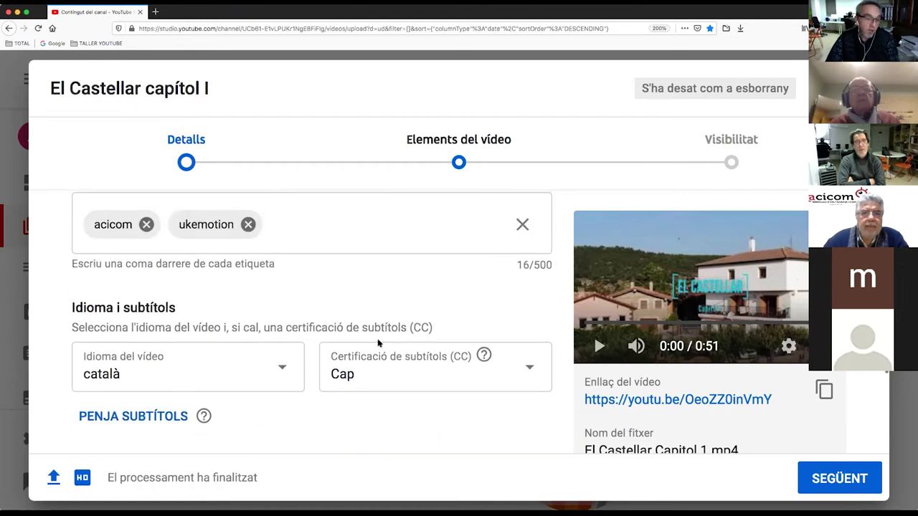
pyautogui.scroll(-2, 378, 343)
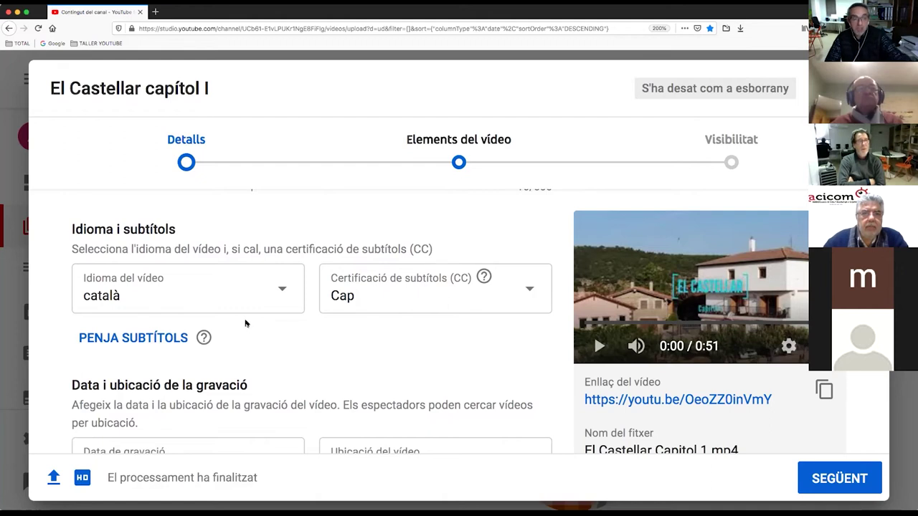
pyautogui.scroll(3, 245, 324)
pyautogui.scroll(2, 245, 324)
pyautogui.scroll(-3, 246, 324)
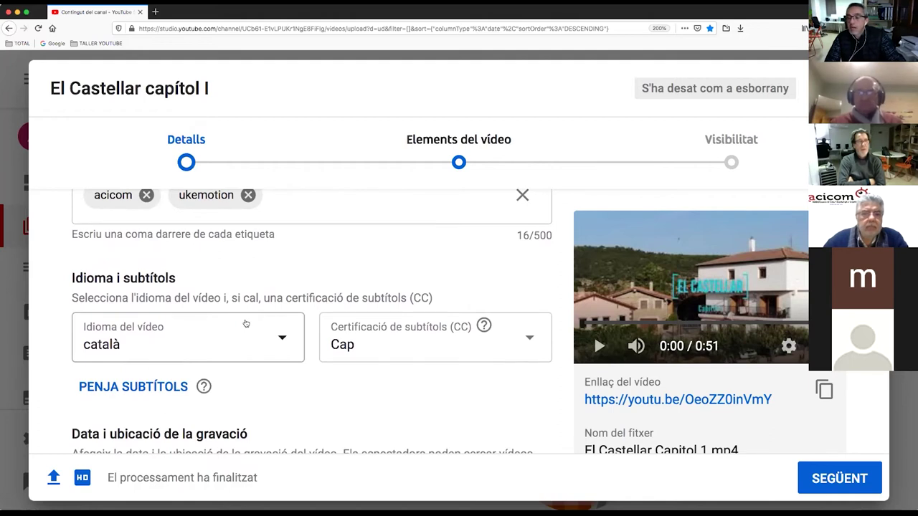
pyautogui.scroll(-1, 245, 324)
pyautogui.scroll(-3, 245, 323)
pyautogui.scroll(2, 240, 312)
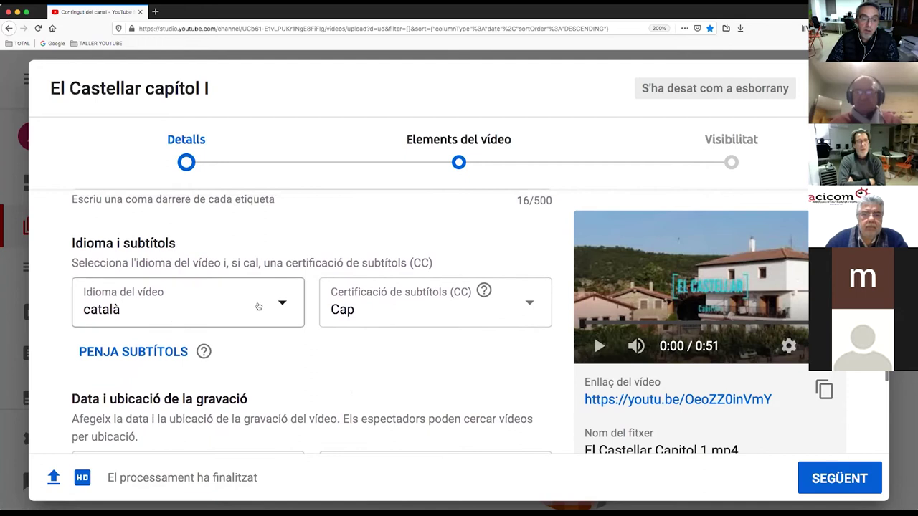
pyautogui.scroll(-3, 359, 333)
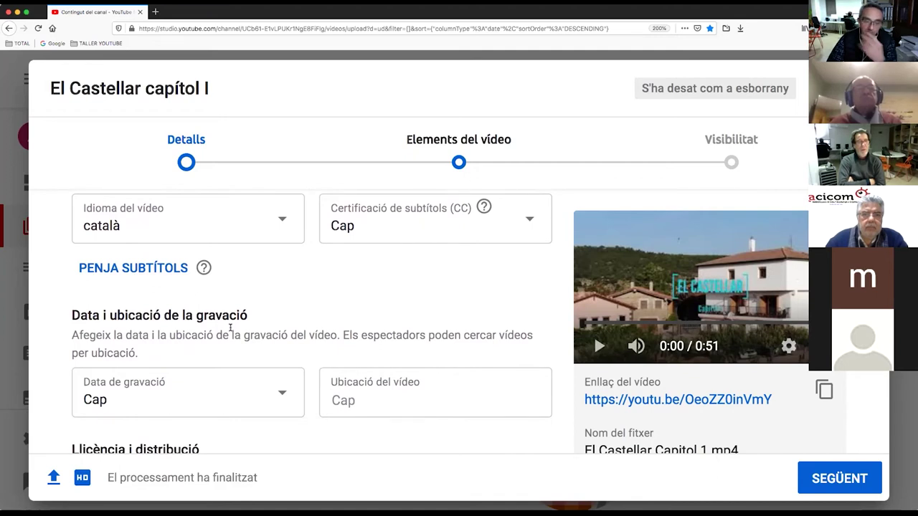
pyautogui.scroll(-3, 230, 330)
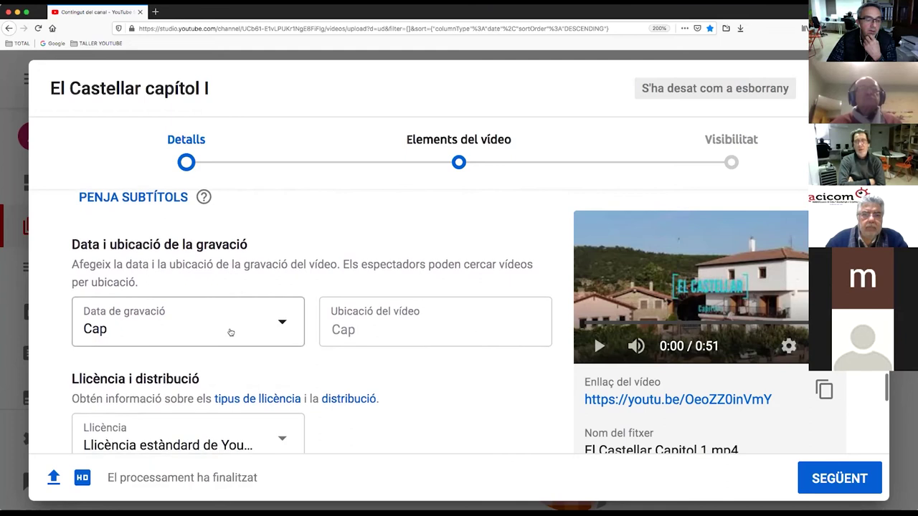
pyautogui.scroll(-2, 231, 331)
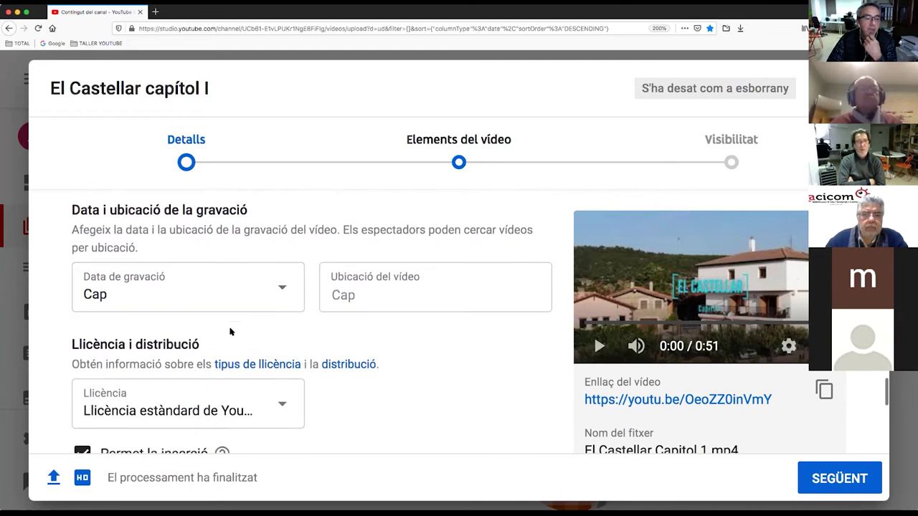
pyautogui.scroll(2, 231, 331)
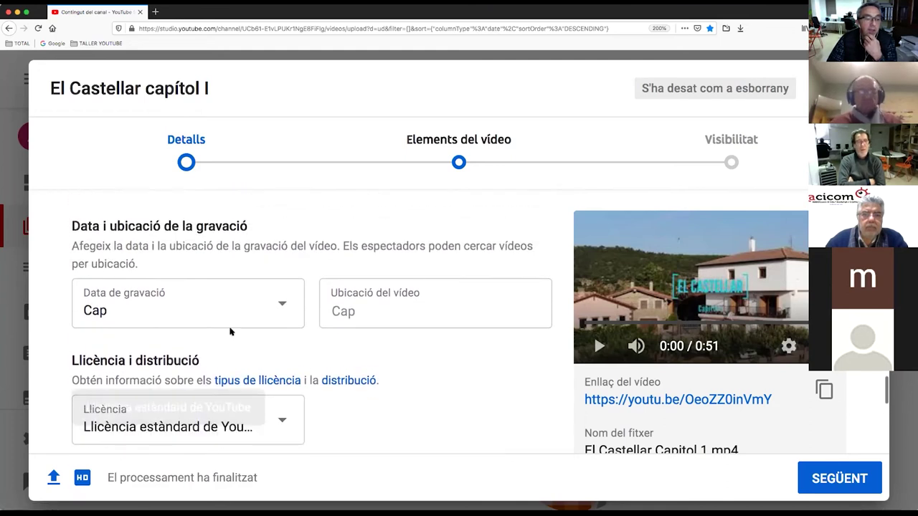
pyautogui.scroll(-2, 230, 331)
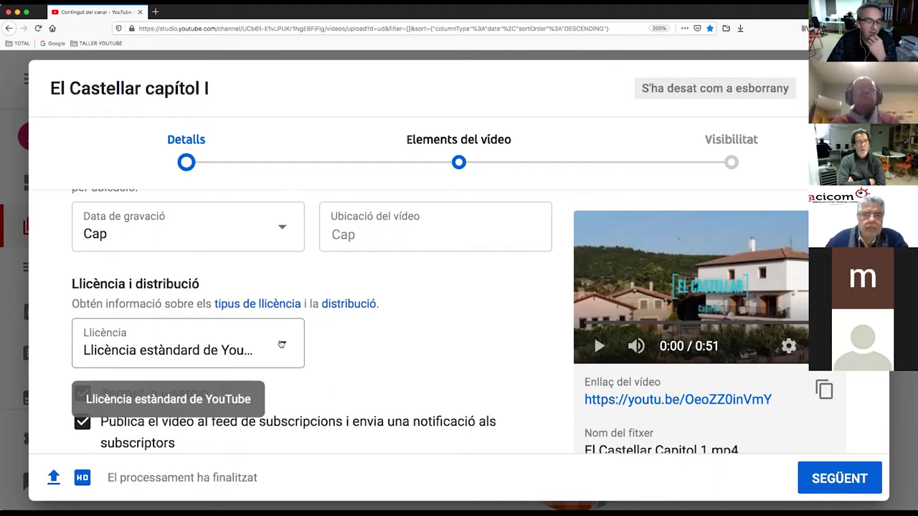
# Open the Llicència dropdown to show standard YouTube and Creative Commons options.
pyautogui.click(281, 344)
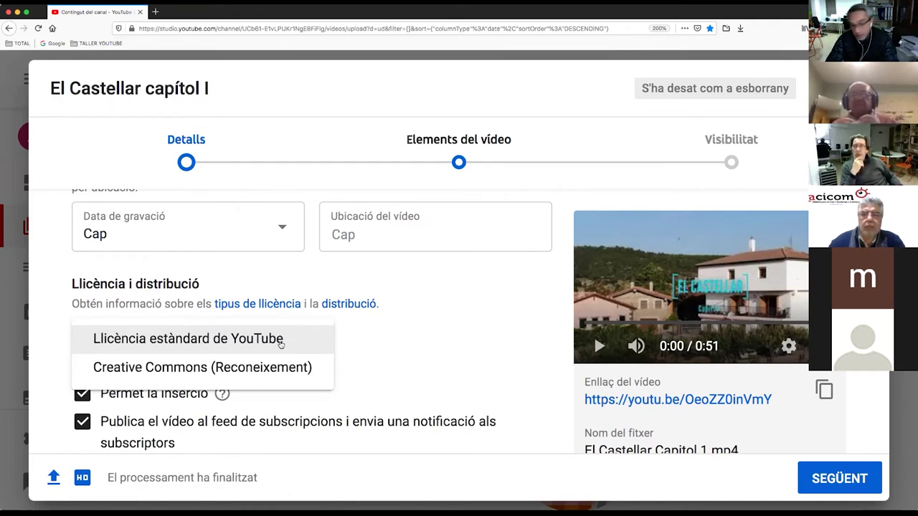
pyautogui.click(423, 340)
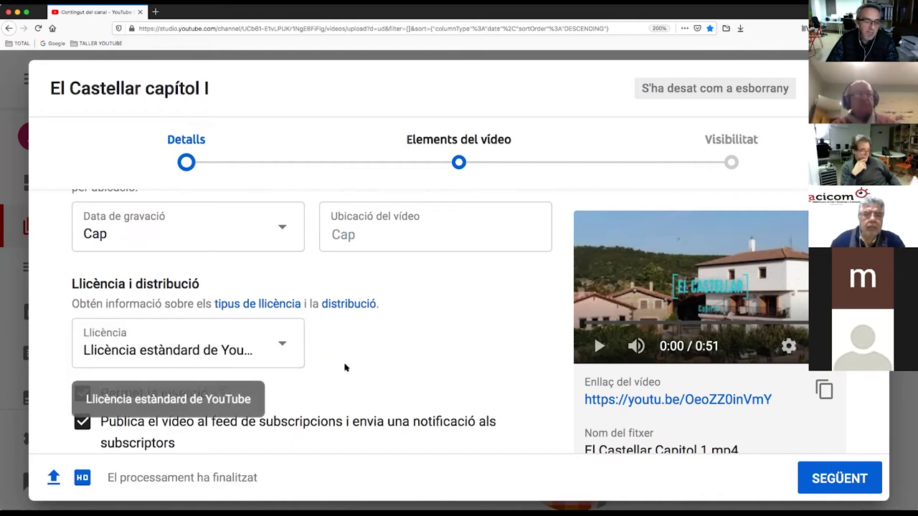
pyautogui.scroll(-3, 387, 367)
pyautogui.scroll(-1, 430, 365)
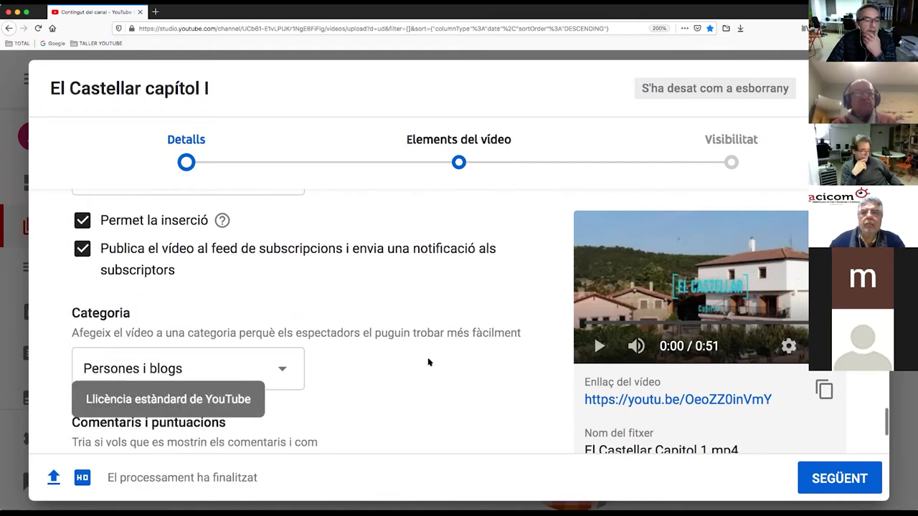
pyautogui.scroll(-4, 428, 362)
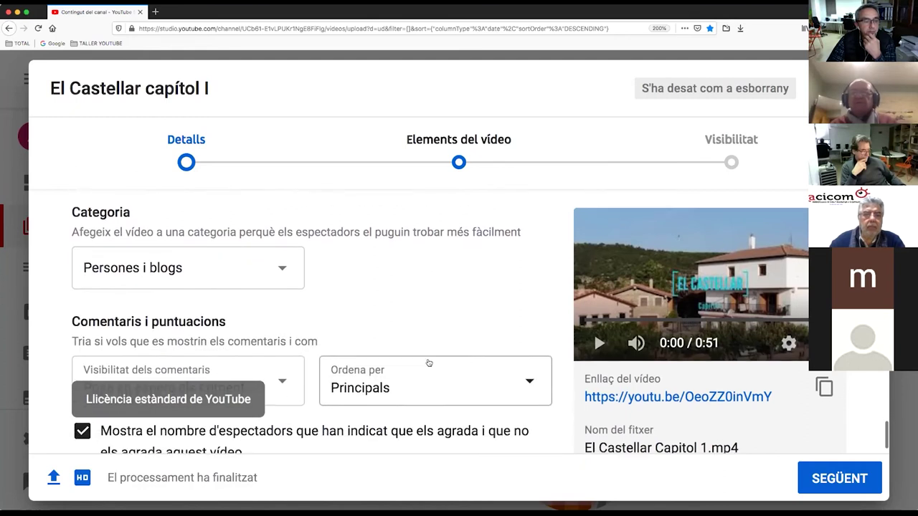
pyautogui.scroll(-1, 428, 363)
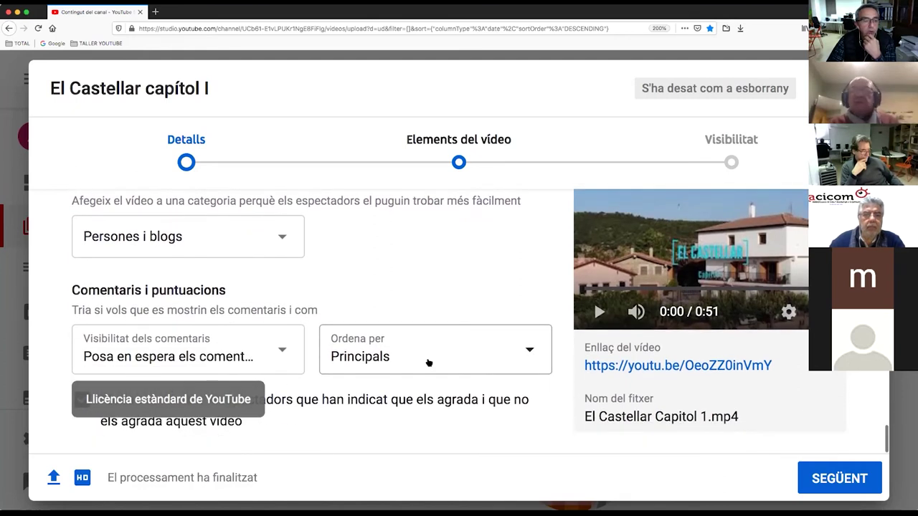
pyautogui.scroll(6, 428, 362)
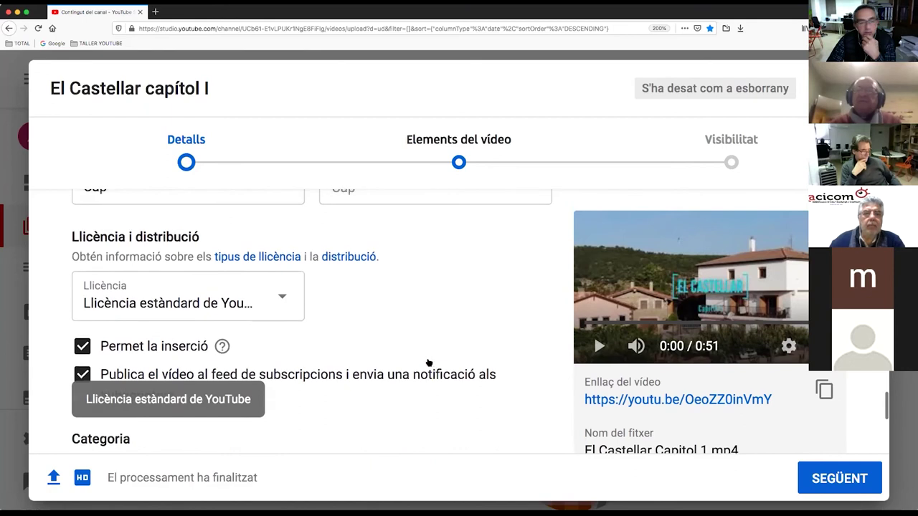
pyautogui.scroll(3, 428, 362)
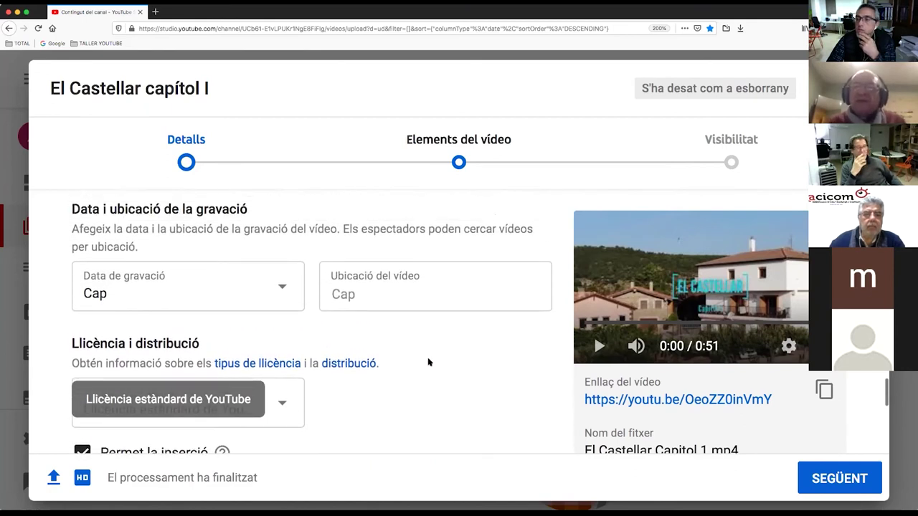
pyautogui.scroll(-3, 428, 362)
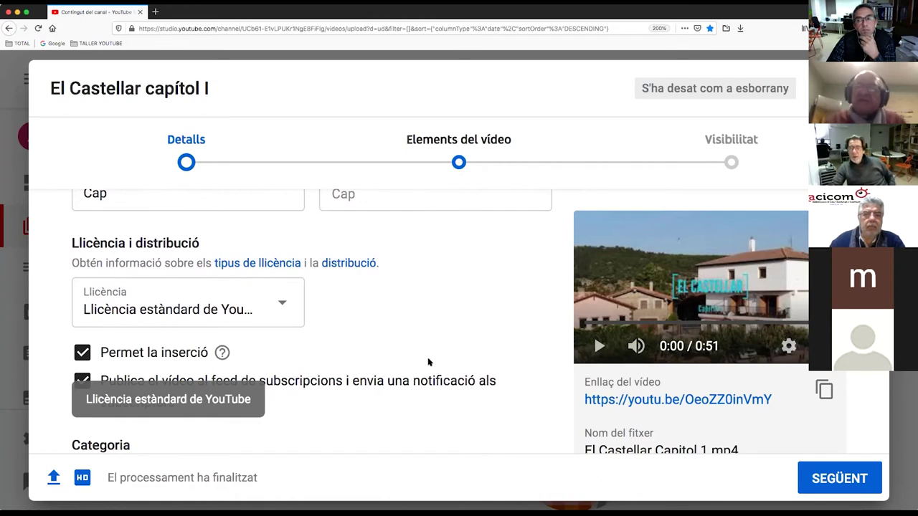
pyautogui.click(284, 307)
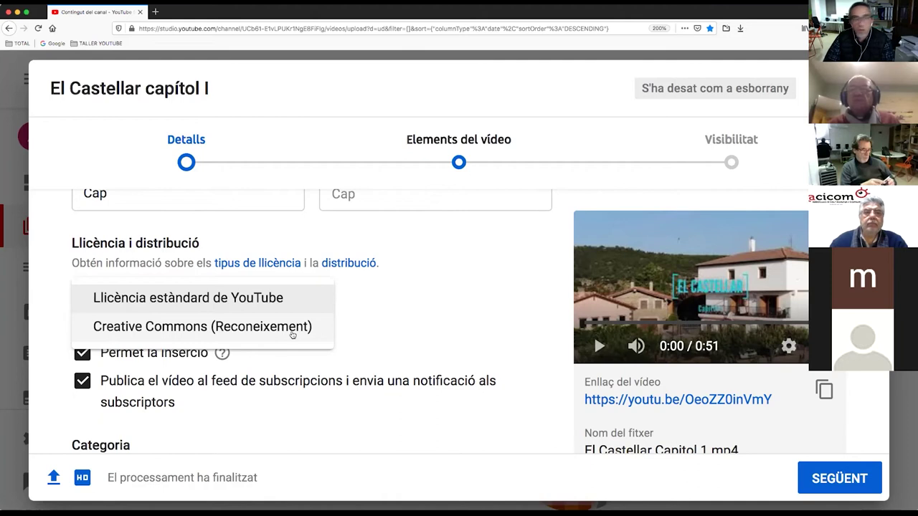
# Keep Llicència estàndard de YouTube selected and close the licence dropdown.
pyautogui.click(509, 323)
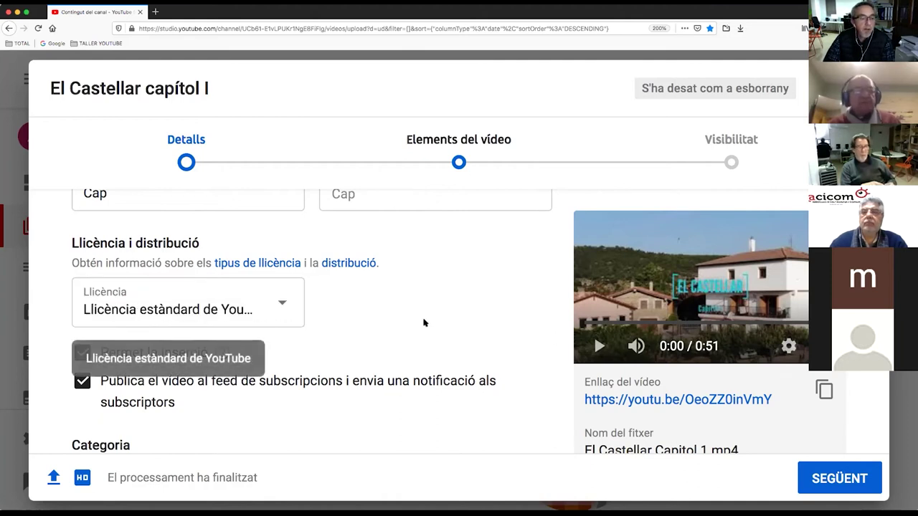
pyautogui.scroll(-2, 401, 342)
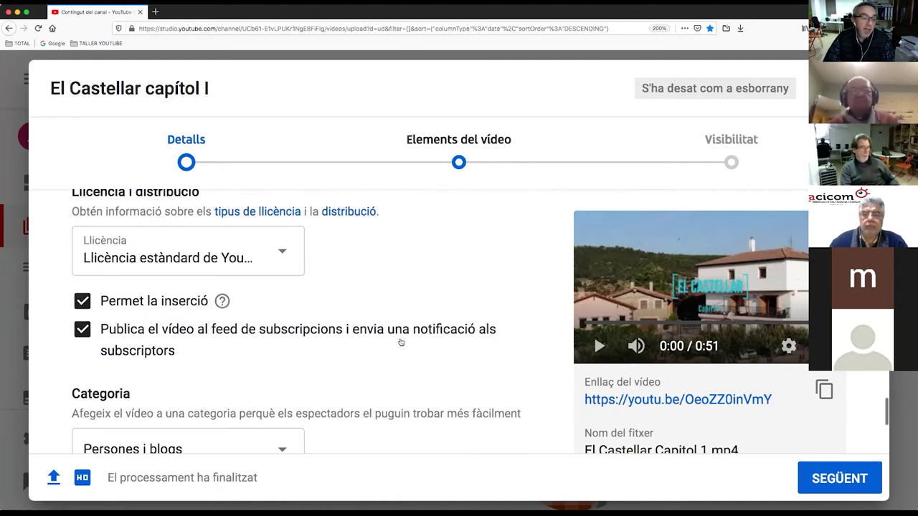
pyautogui.scroll(3, 400, 342)
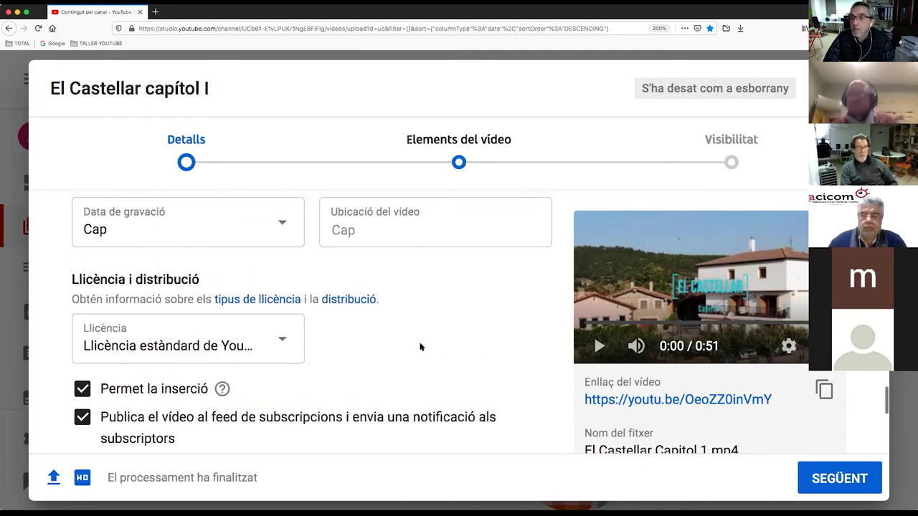
pyautogui.scroll(-1, 421, 347)
pyautogui.scroll(1, 421, 347)
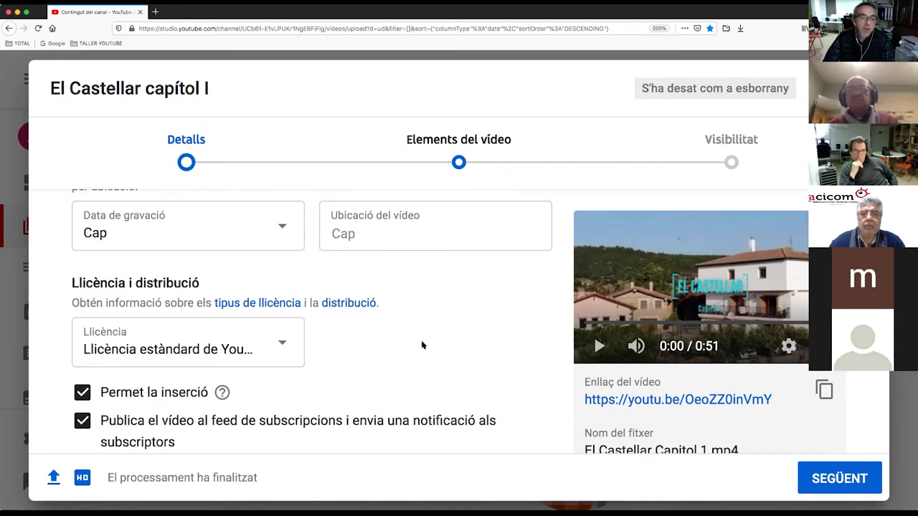
pyautogui.scroll(-3, 415, 364)
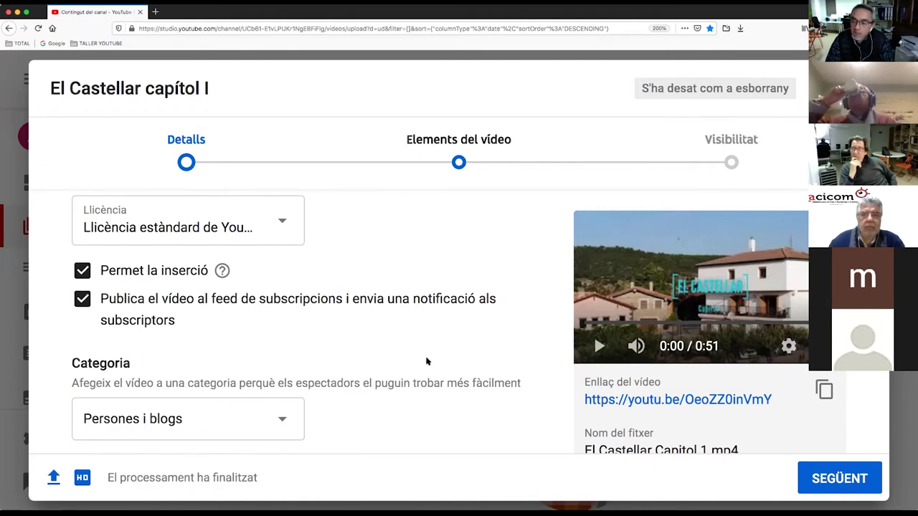
pyautogui.scroll(-5, 437, 352)
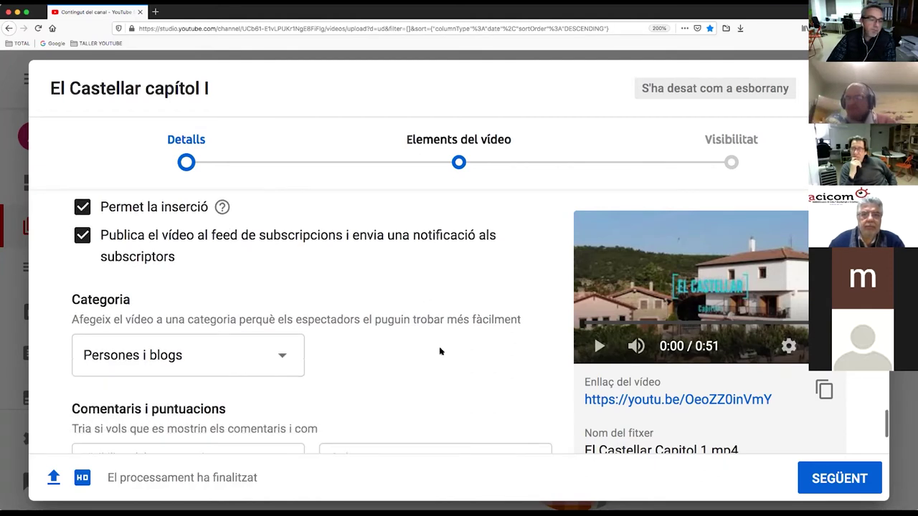
pyautogui.scroll(15, 441, 351)
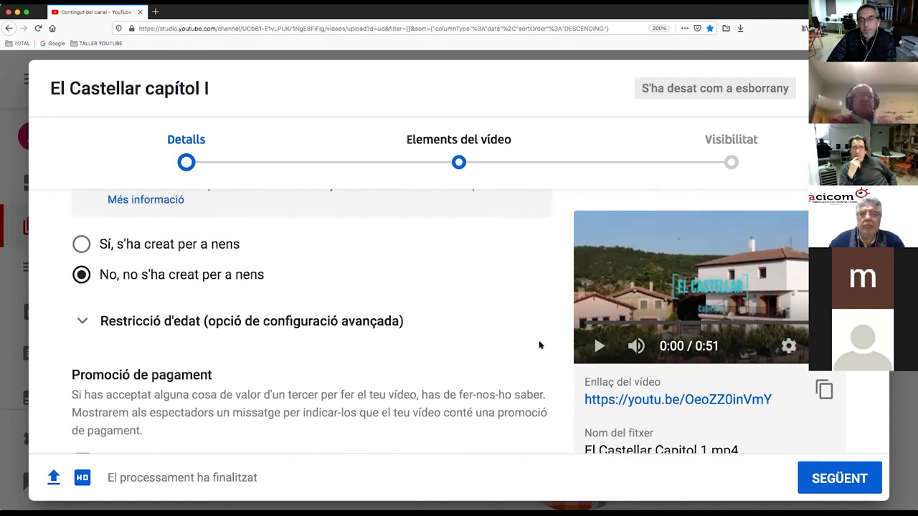
pyautogui.scroll(-5, 540, 346)
pyautogui.scroll(-8, 540, 346)
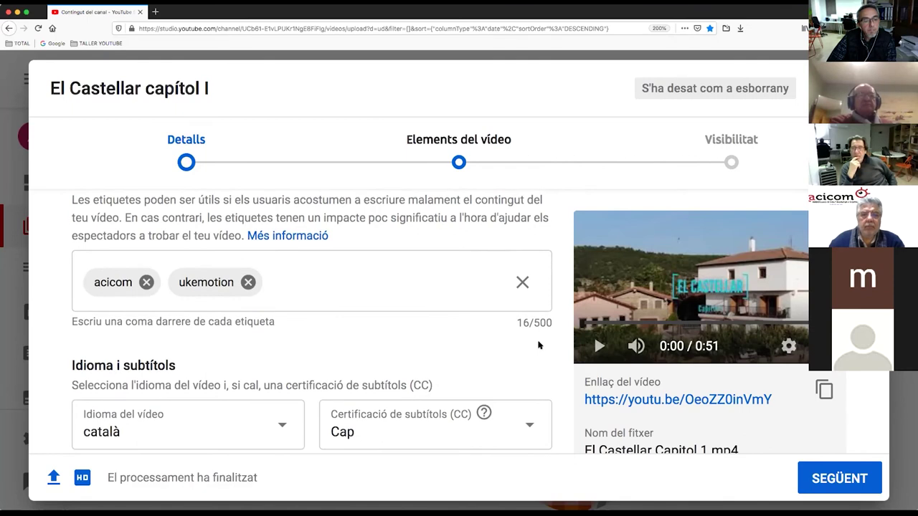
pyautogui.scroll(-3, 539, 345)
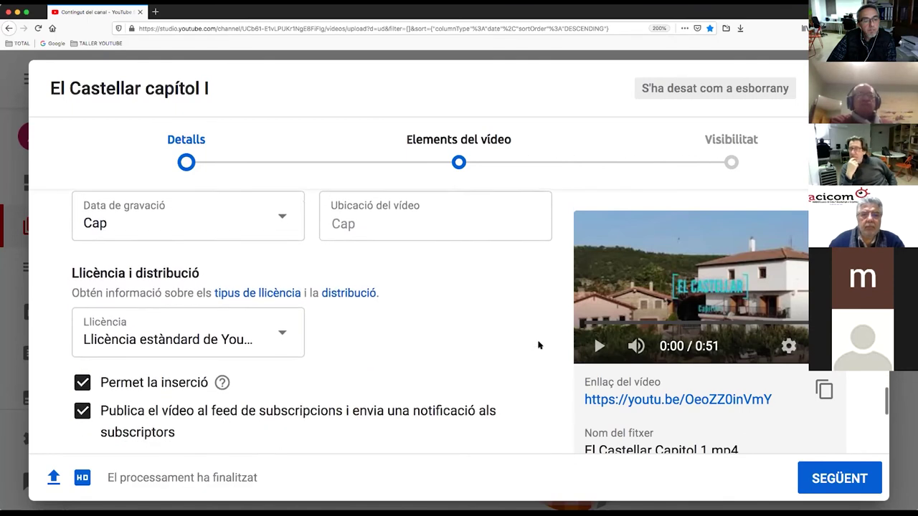
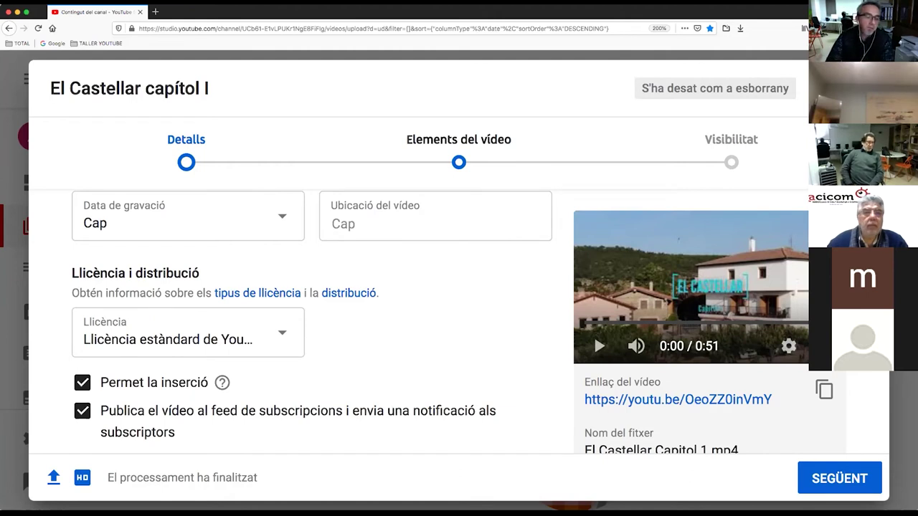
# Keep the licence for El Castellar capítol I as Llicència estàndard de YouTube.
pyautogui.scroll(-5, 226, 377)
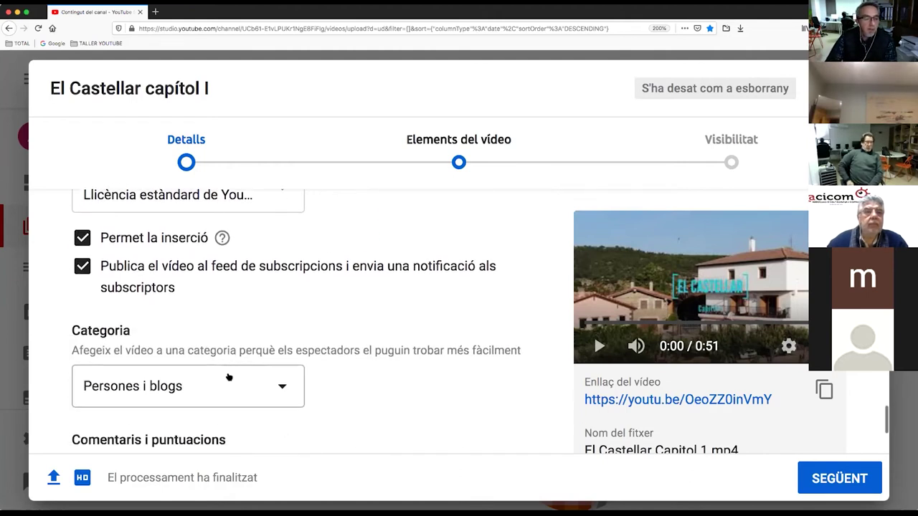
pyautogui.scroll(-2, 252, 282)
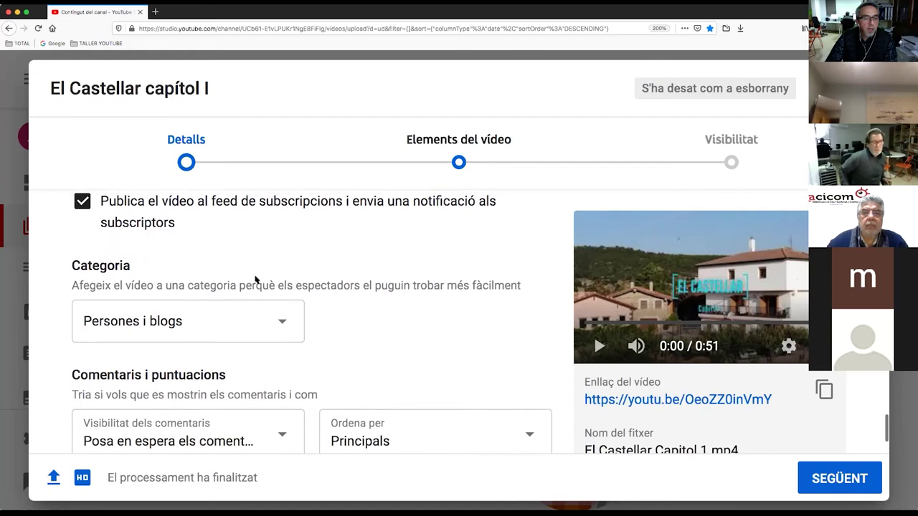
pyautogui.scroll(2, 254, 280)
pyautogui.scroll(-4, 254, 279)
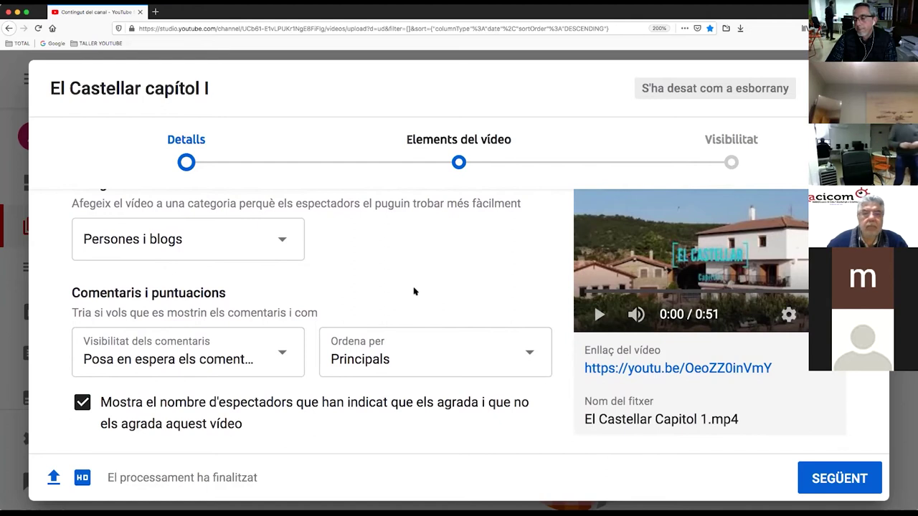
pyautogui.scroll(7, 414, 291)
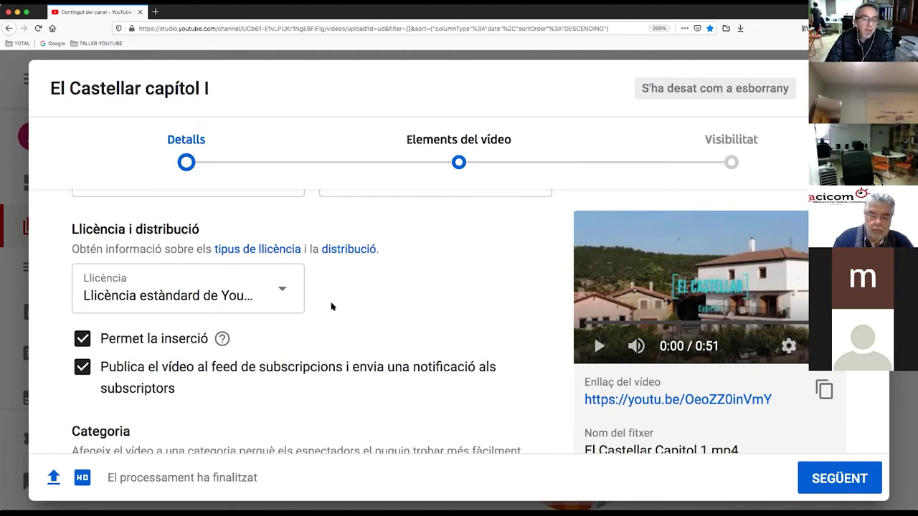
pyautogui.scroll(-2, 333, 305)
pyautogui.scroll(2, 332, 307)
pyautogui.scroll(1, 331, 307)
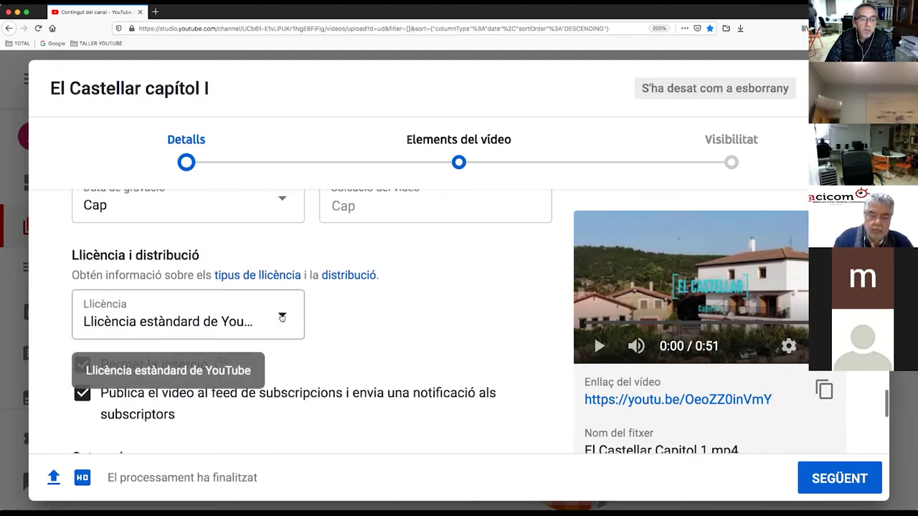
pyautogui.click(281, 316)
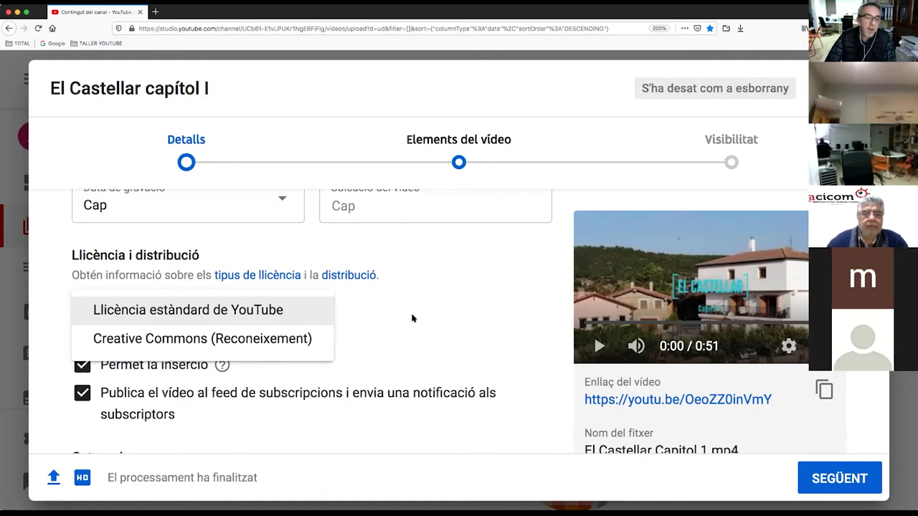
pyautogui.click(428, 318)
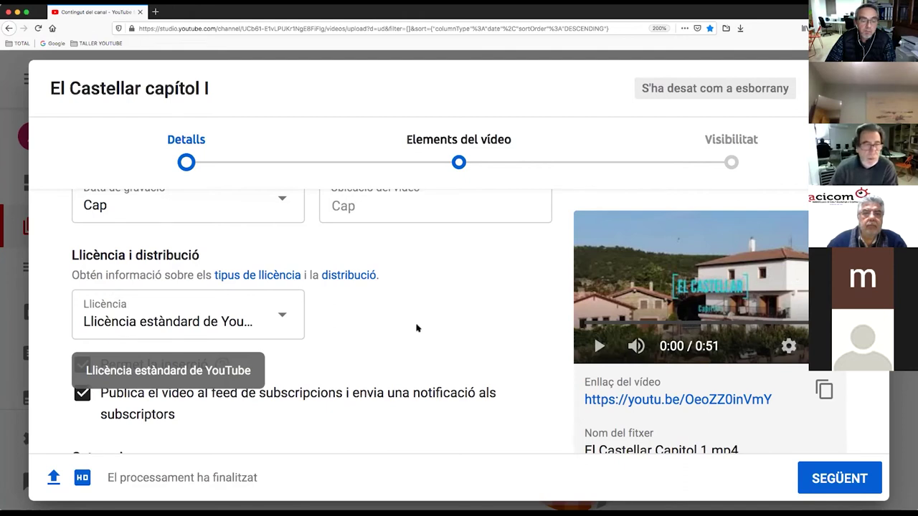
# Review the rest of the Details form and continue with SEGÜENT to Video elements.
pyautogui.scroll(-2, 403, 340)
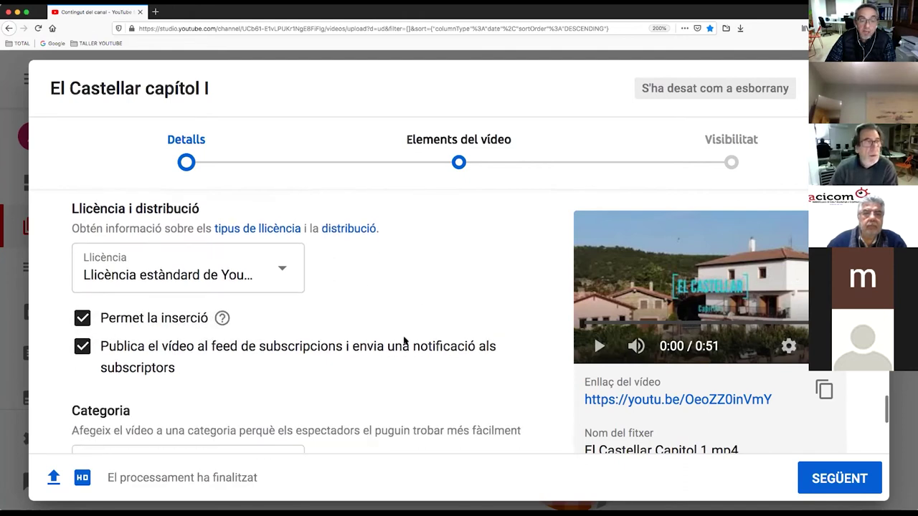
pyautogui.scroll(-1, 416, 316)
pyautogui.scroll(-5, 418, 314)
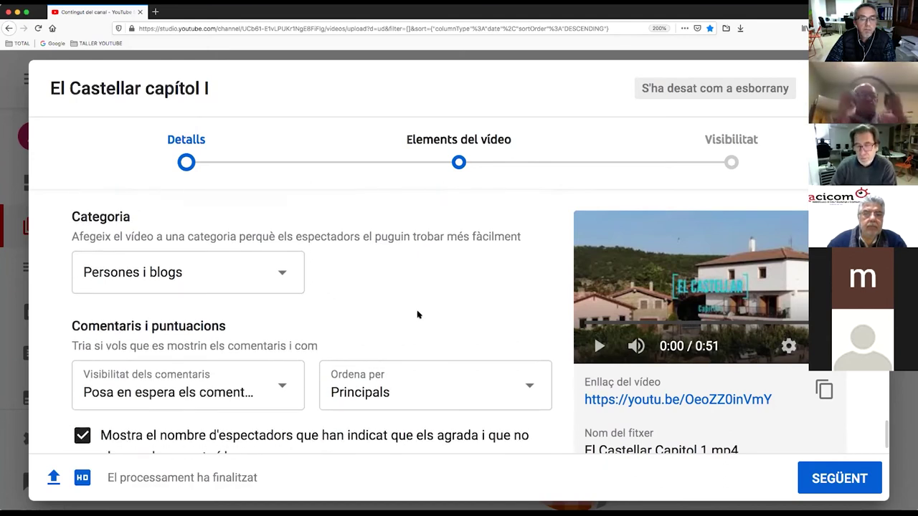
pyautogui.scroll(-1, 417, 314)
pyautogui.scroll(-1, 433, 315)
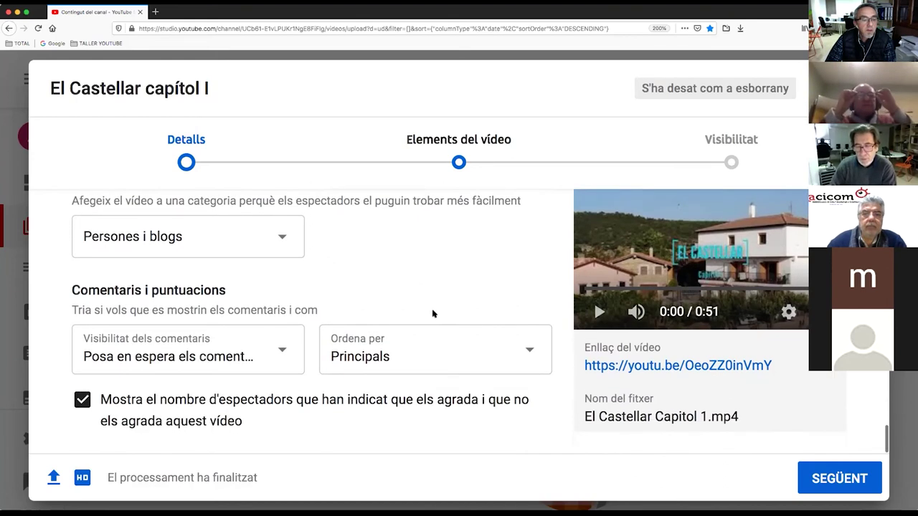
pyautogui.scroll(5, 432, 314)
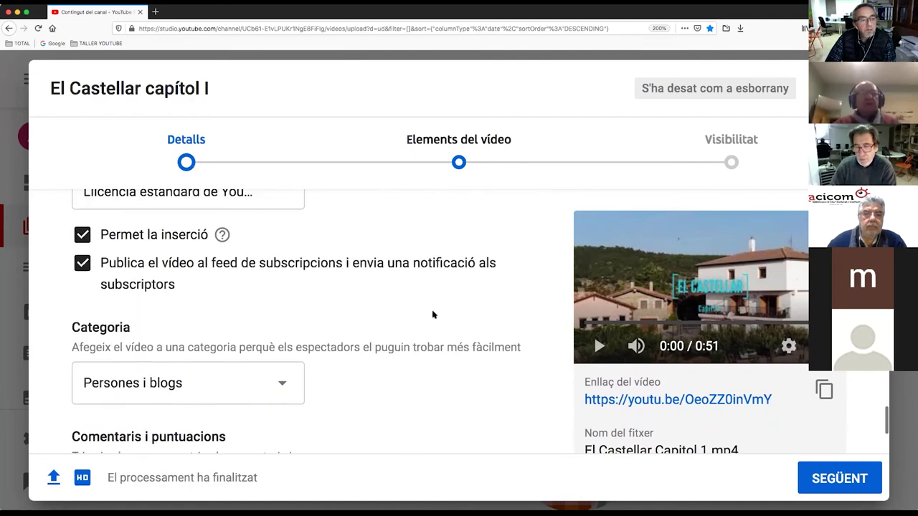
pyautogui.click(838, 479)
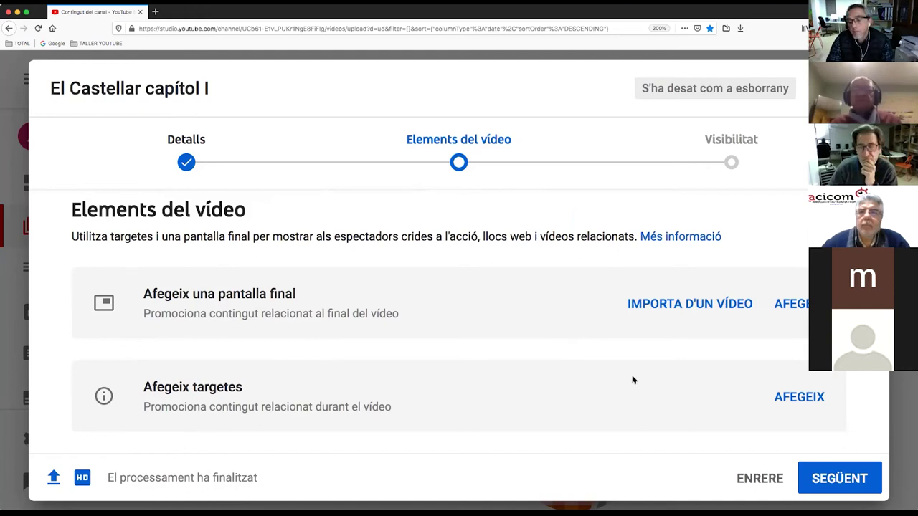
# Go back from Elements del vídeo to the Detalls form with ENRERE.
pyautogui.click(762, 479)
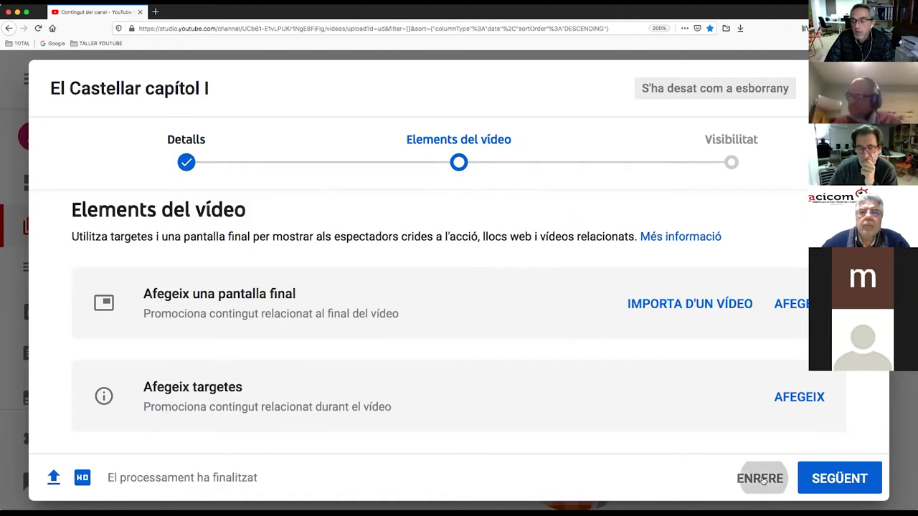
# Expand MÉS OPCIONS to review paid promotion and tags, then continue to Video elements.
pyautogui.scroll(-10, 360, 406)
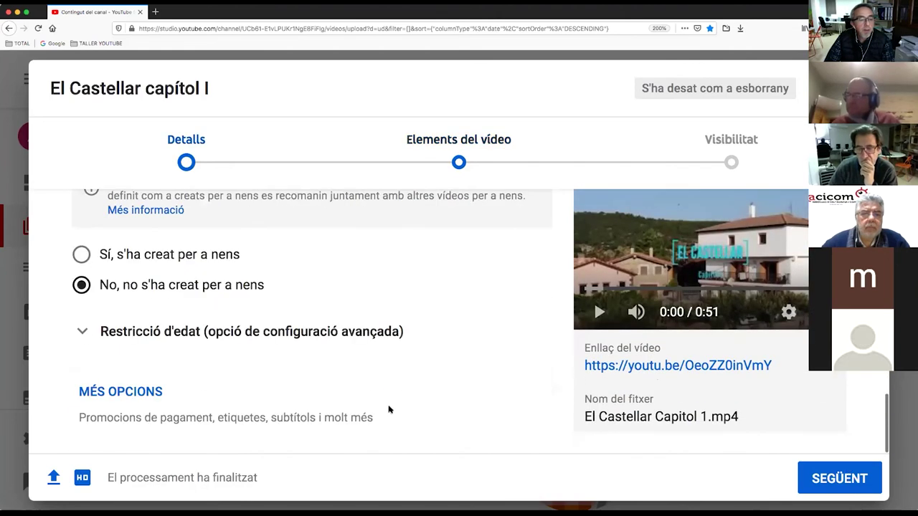
pyautogui.click(132, 396)
pyautogui.scroll(-5, 232, 401)
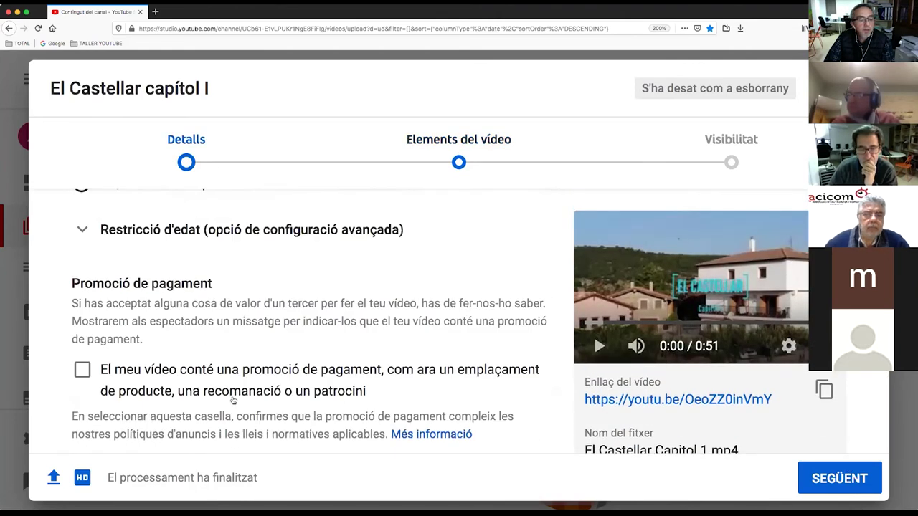
pyautogui.scroll(-15, 232, 401)
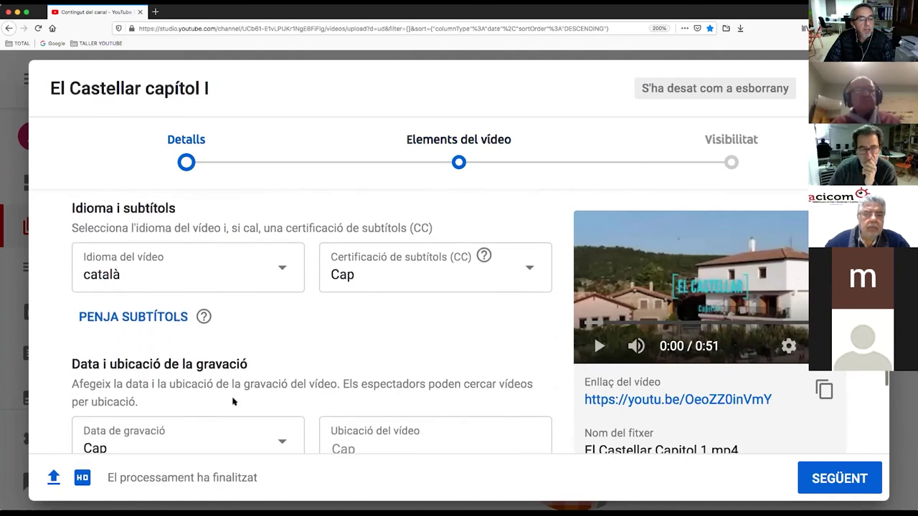
pyautogui.scroll(-7, 232, 401)
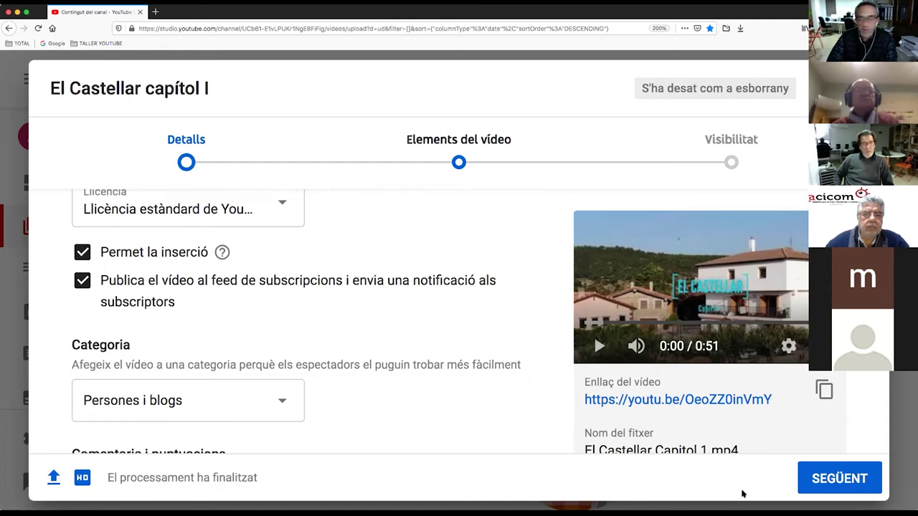
pyautogui.click(839, 478)
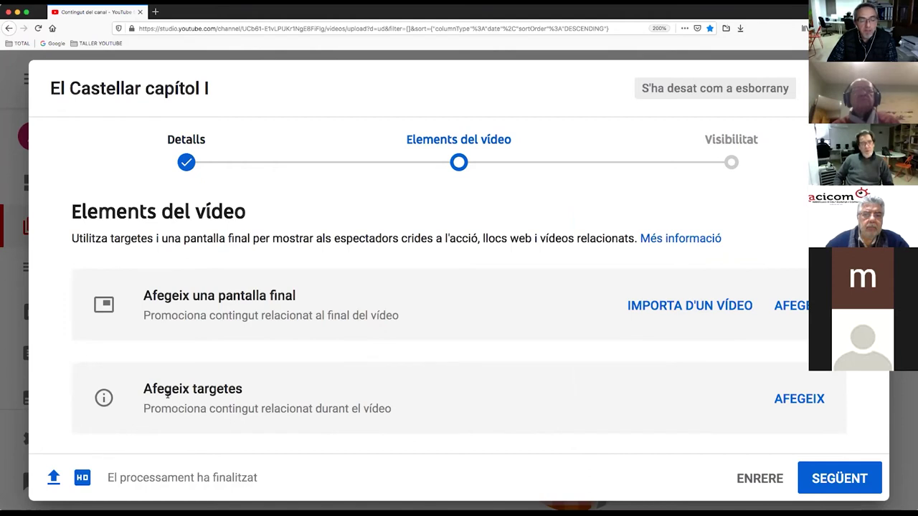
pyautogui.scroll(-1, 413, 400)
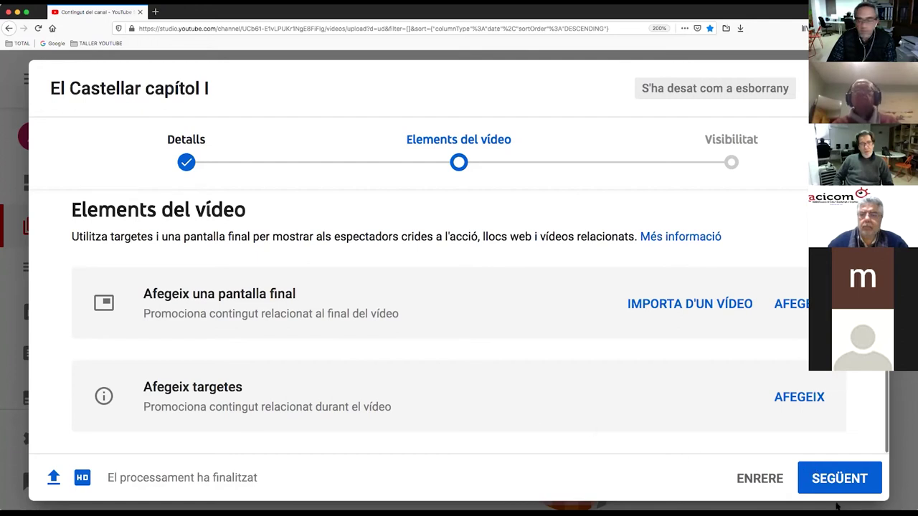
pyautogui.click(835, 482)
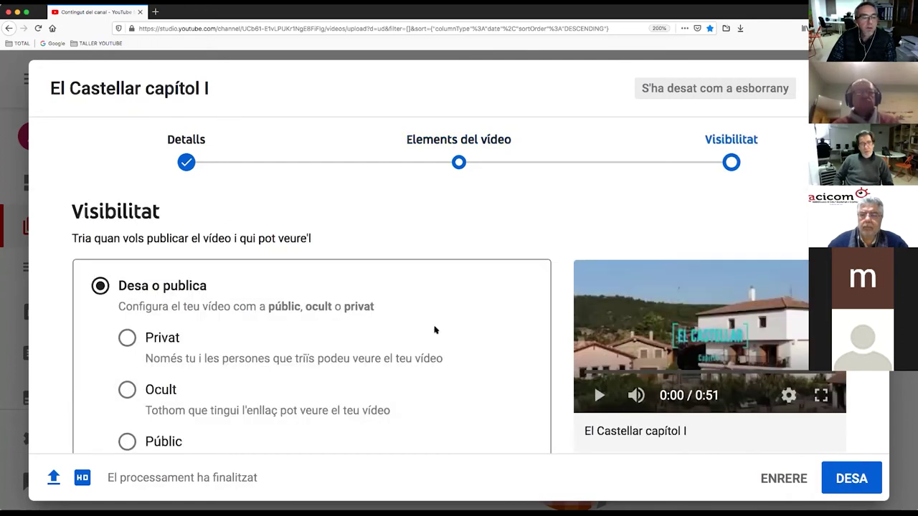
pyautogui.scroll(-1, 435, 328)
pyautogui.scroll(1, 436, 327)
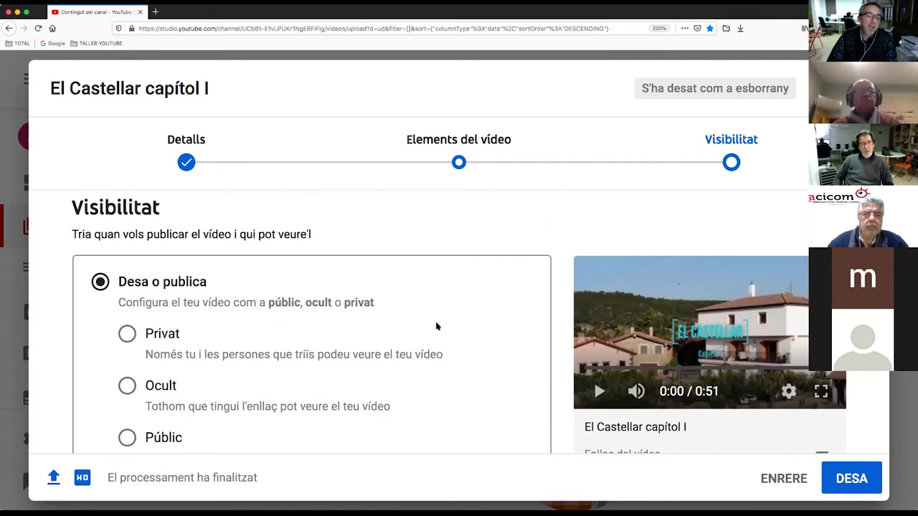
pyautogui.scroll(-1, 436, 327)
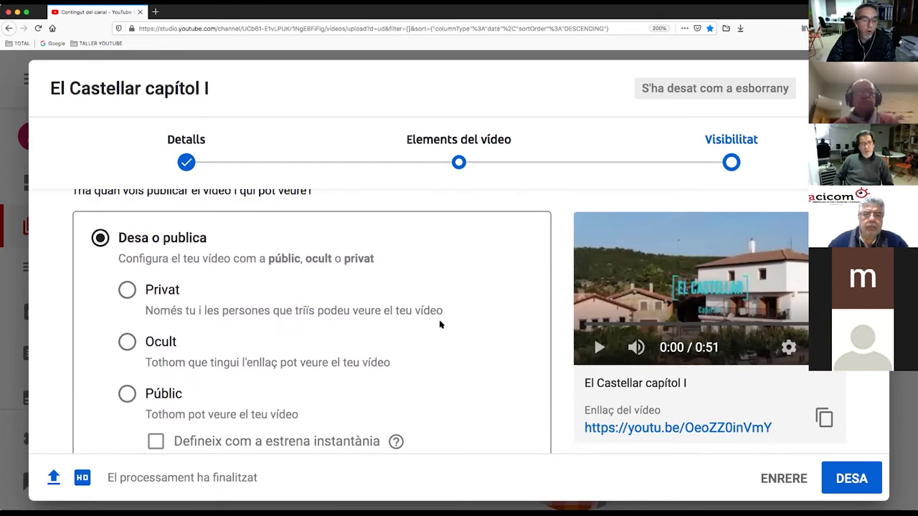
pyautogui.scroll(-3, 426, 342)
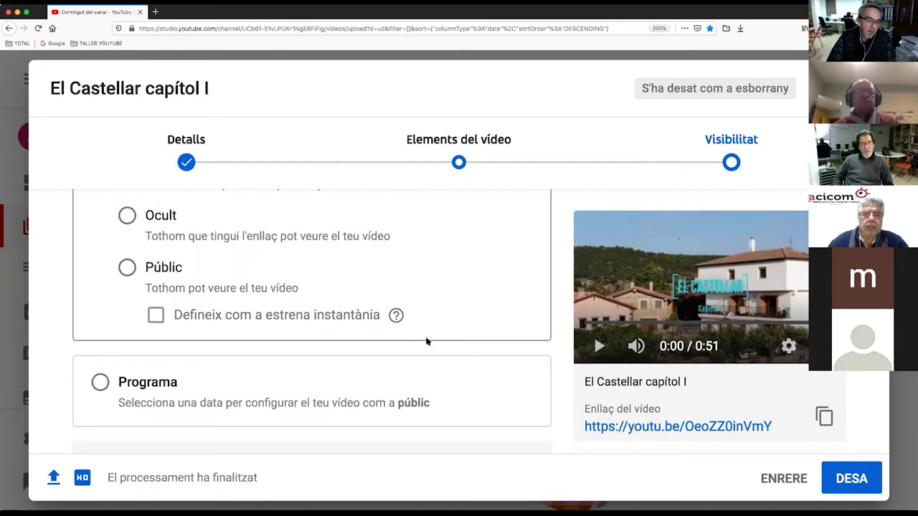
pyautogui.scroll(-2, 426, 344)
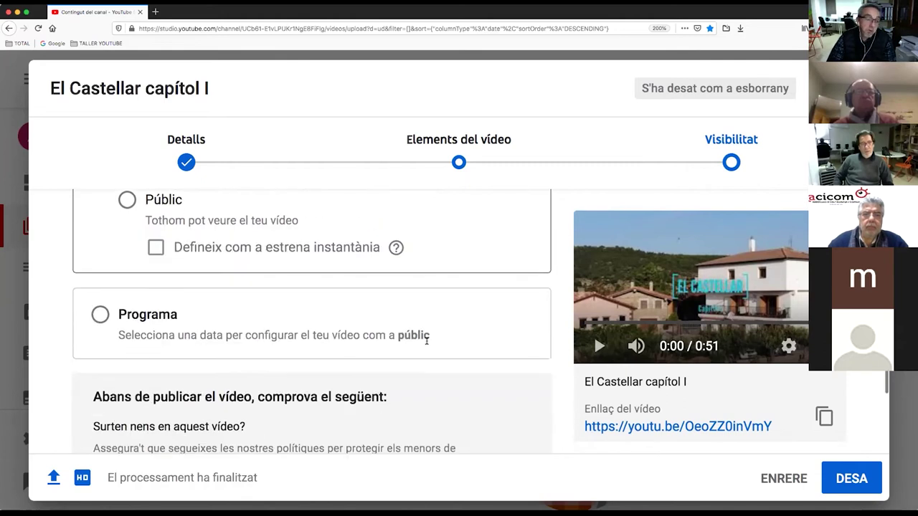
pyautogui.scroll(-1, 426, 342)
pyautogui.scroll(6, 426, 343)
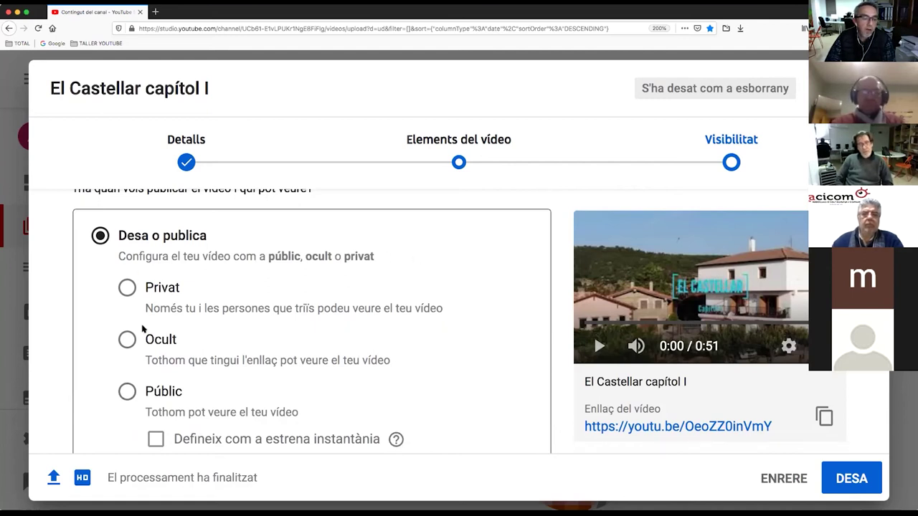
pyautogui.scroll(-2, 215, 350)
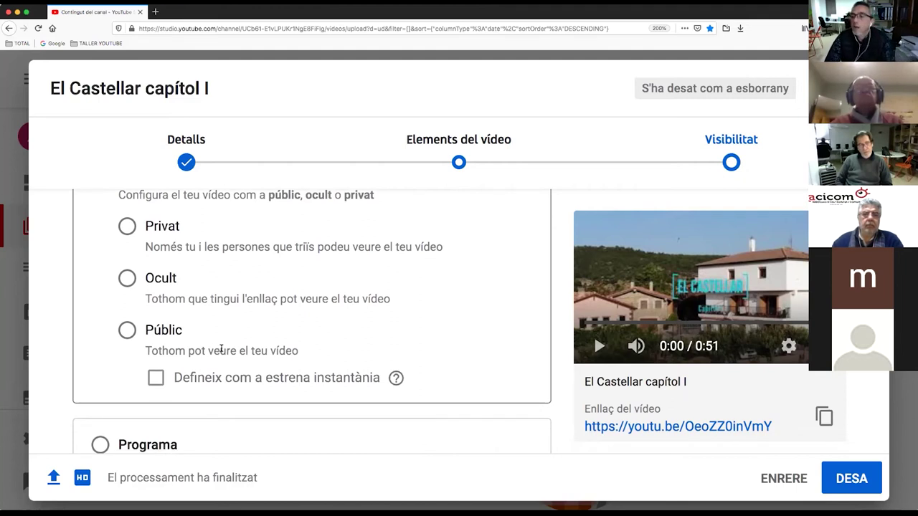
pyautogui.scroll(-3, 256, 332)
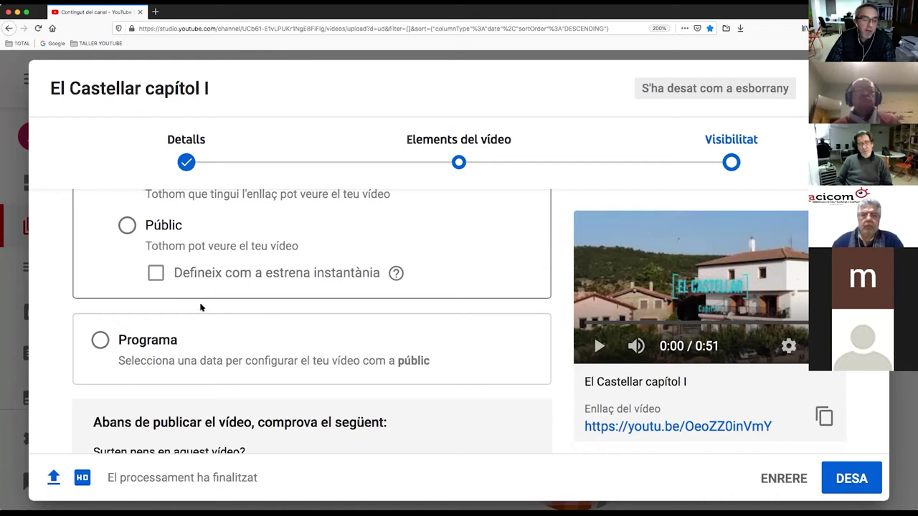
# Try DESA on El Castellar capítol I with no visibility option chosen.
pyautogui.scroll(-2, 199, 307)
pyautogui.scroll(2, 200, 308)
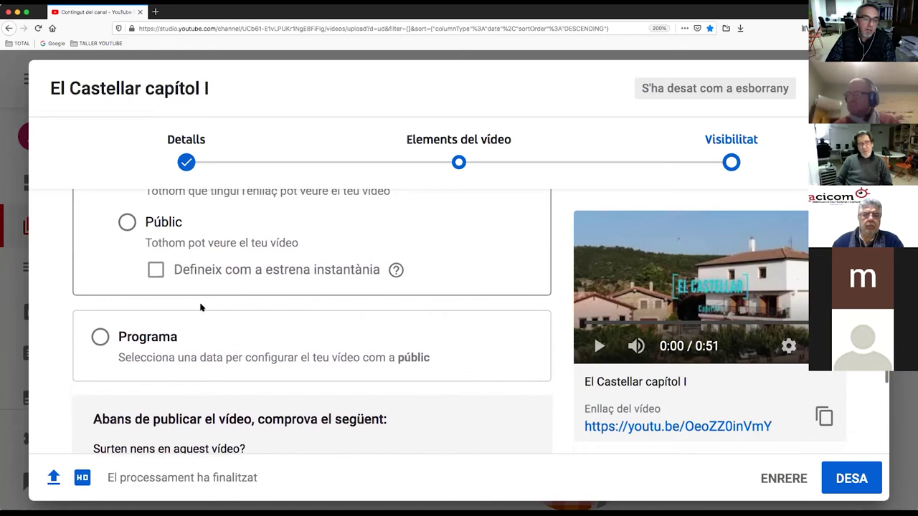
pyautogui.scroll(-3, 201, 309)
pyautogui.scroll(-1, 406, 313)
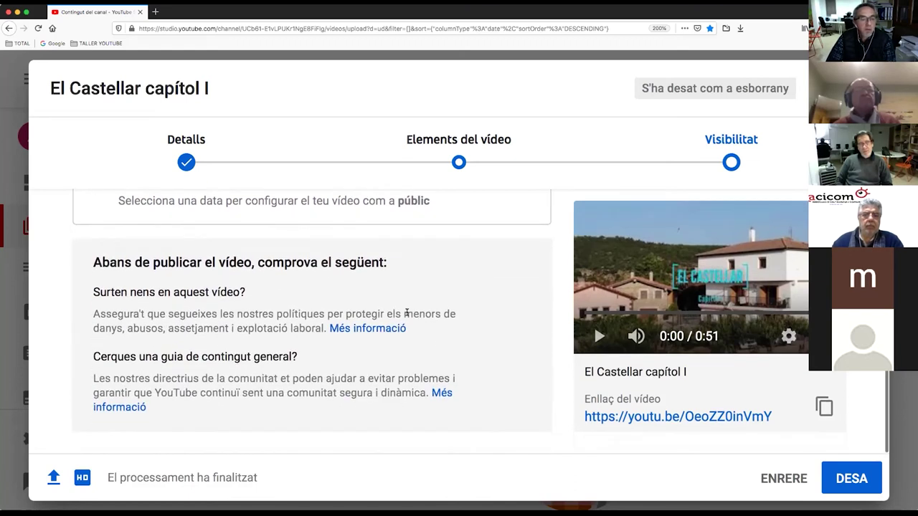
pyautogui.scroll(10, 406, 314)
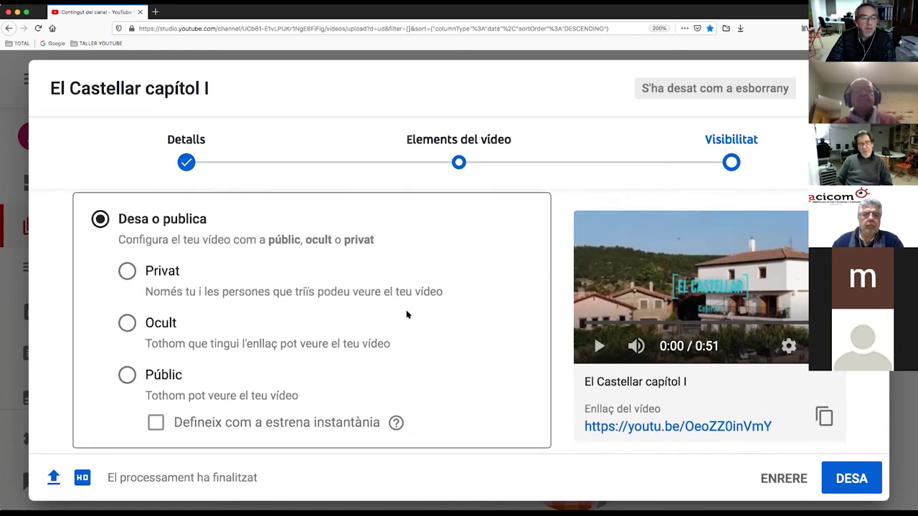
pyautogui.click(842, 481)
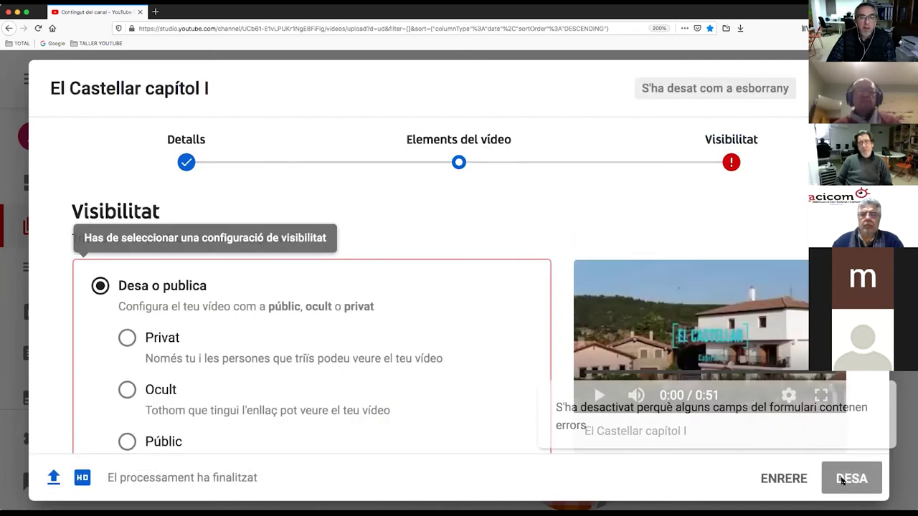
# Choose Privat visibility for El Castellar capítol I and save it with DESA.
pyautogui.click(127, 337)
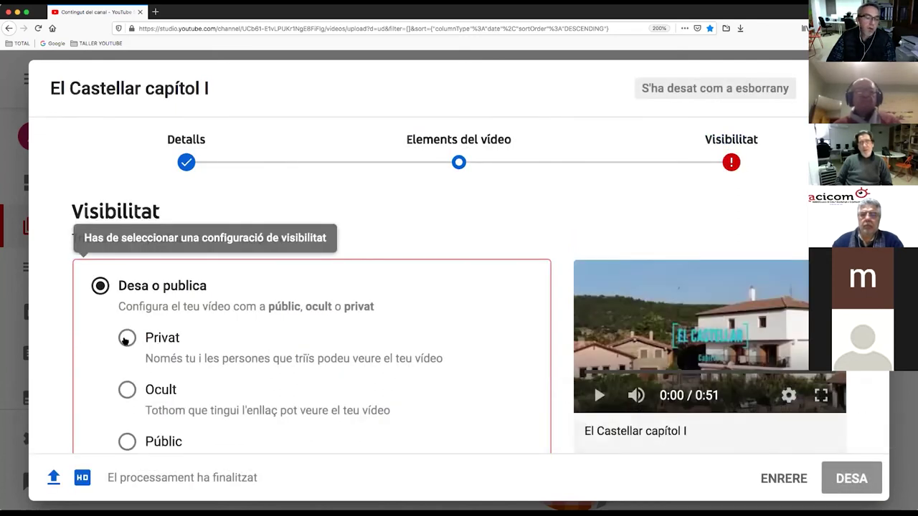
pyautogui.click(857, 478)
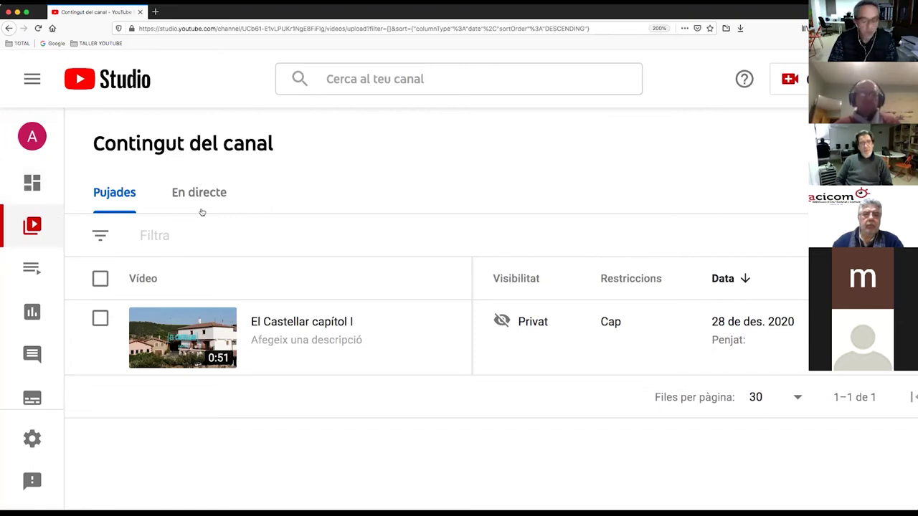
# Zoom the browser out one step with Ctrl+- and go to the Tauler dashboard.
pyautogui.hotkey('ctrl', '-')
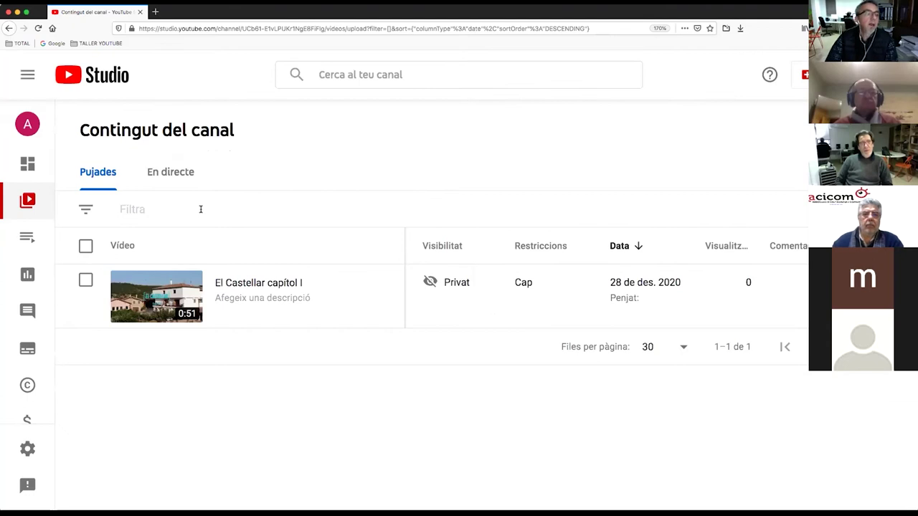
pyautogui.click(29, 164)
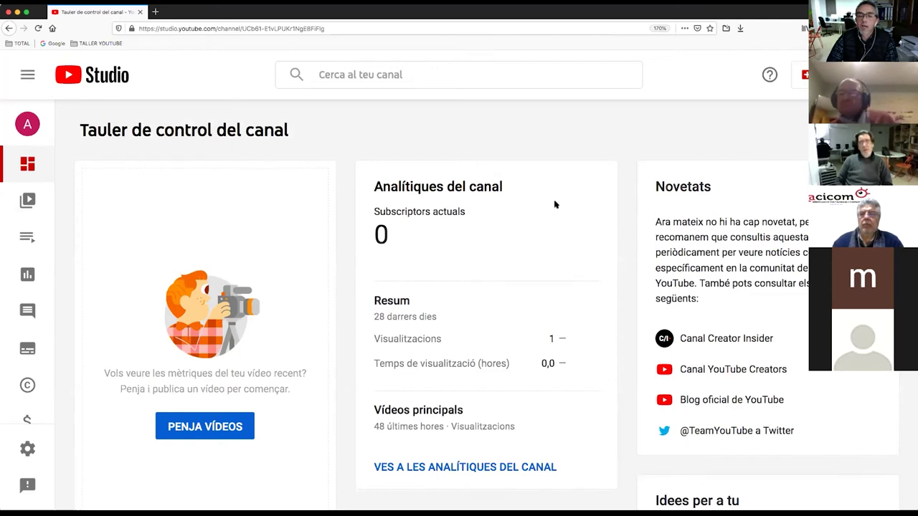
# Scroll through the dashboard's 28-day stats and open the avatar account menu.
pyautogui.scroll(-2, 532, 207)
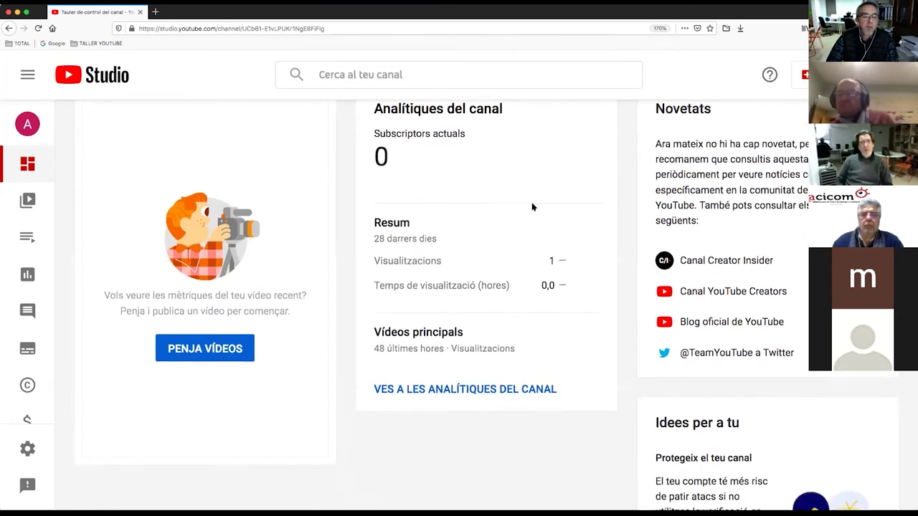
pyautogui.scroll(-6, 532, 208)
pyautogui.scroll(5, 532, 208)
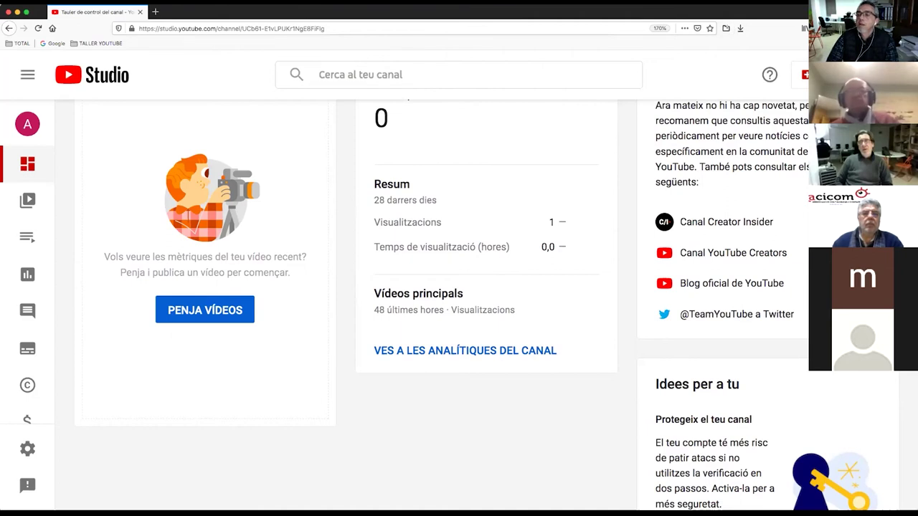
pyautogui.click(804, 75)
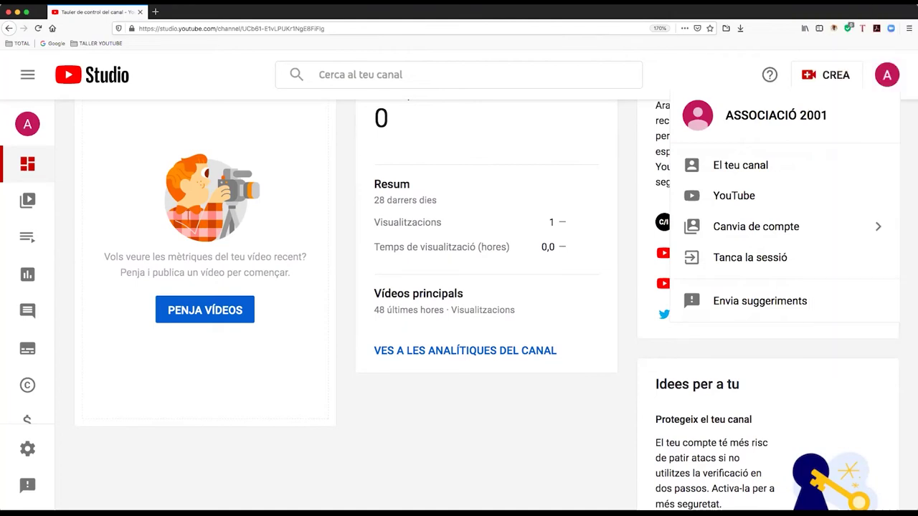
# View the account's channel list under Canvia de compte, then go back and close the menu.
pyautogui.click(886, 76)
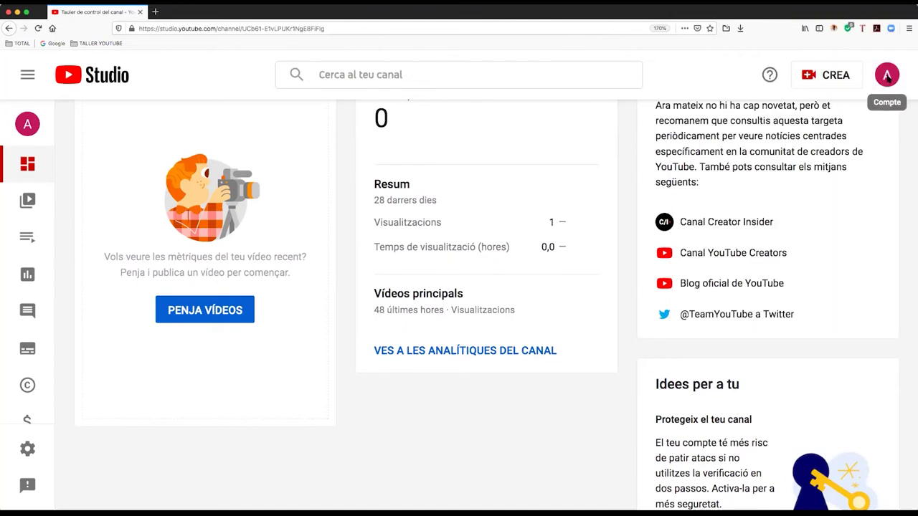
pyautogui.click(887, 76)
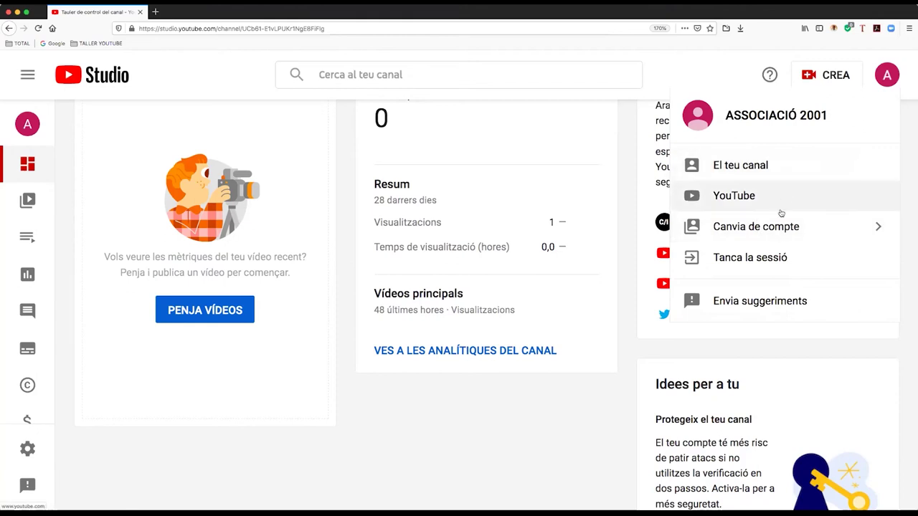
pyautogui.click(775, 228)
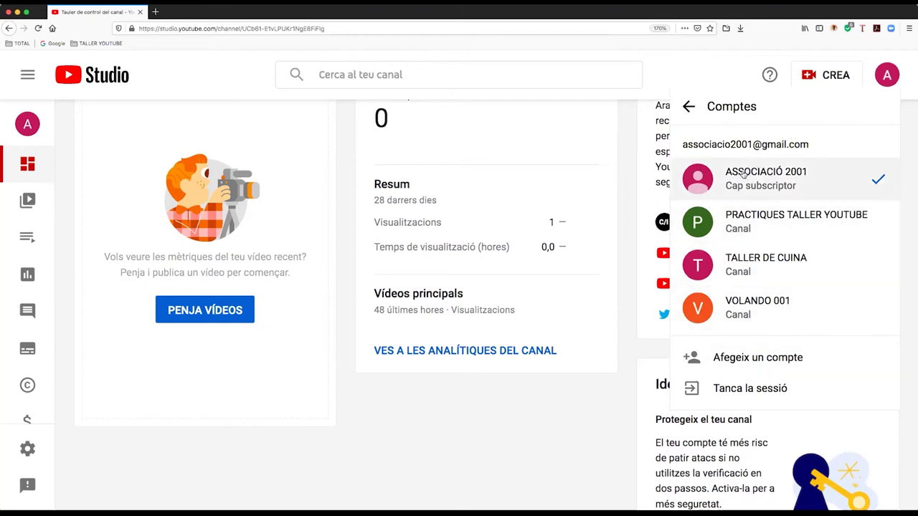
pyautogui.click(688, 106)
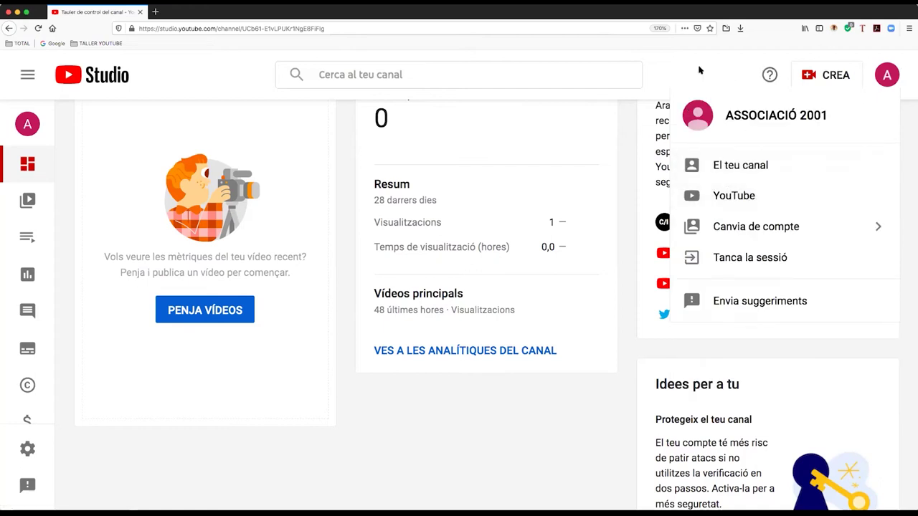
pyautogui.click(748, 80)
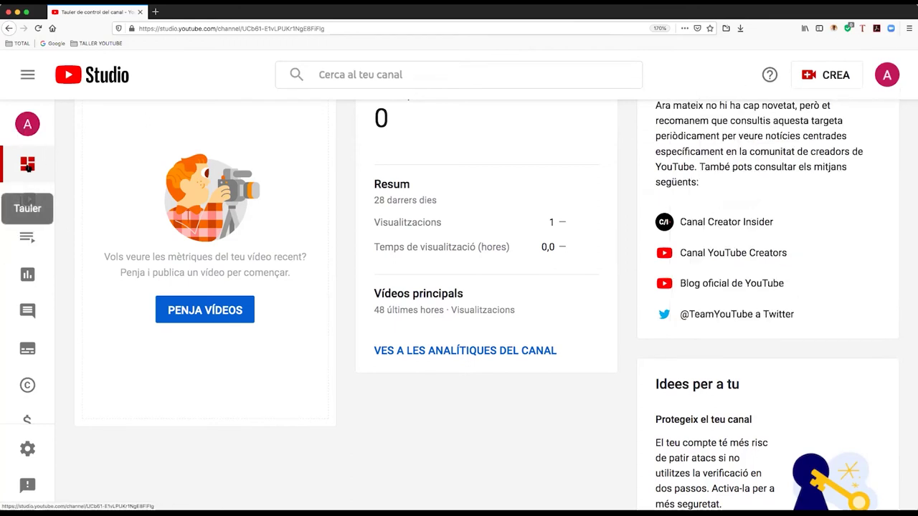
# In Configuració, view the Canal basic info and then the Valors predeterminats de pujada section.
pyautogui.click(25, 451)
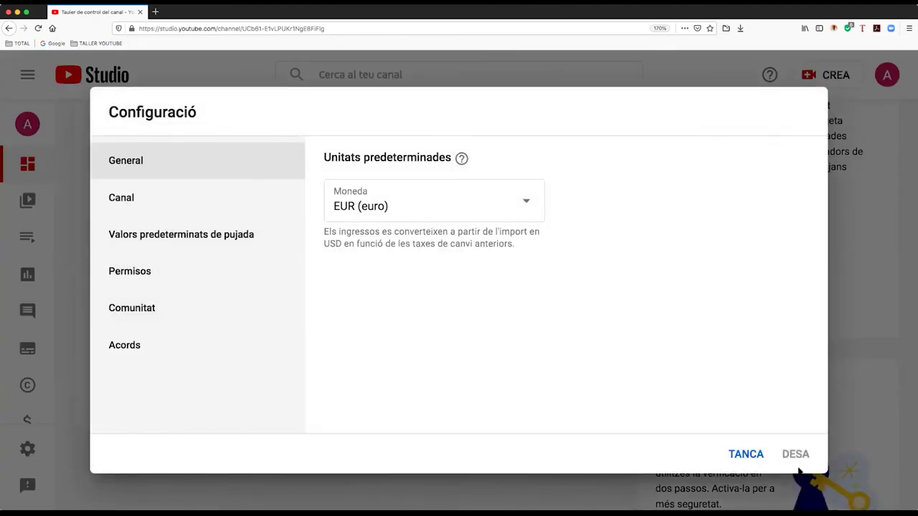
pyautogui.click(741, 456)
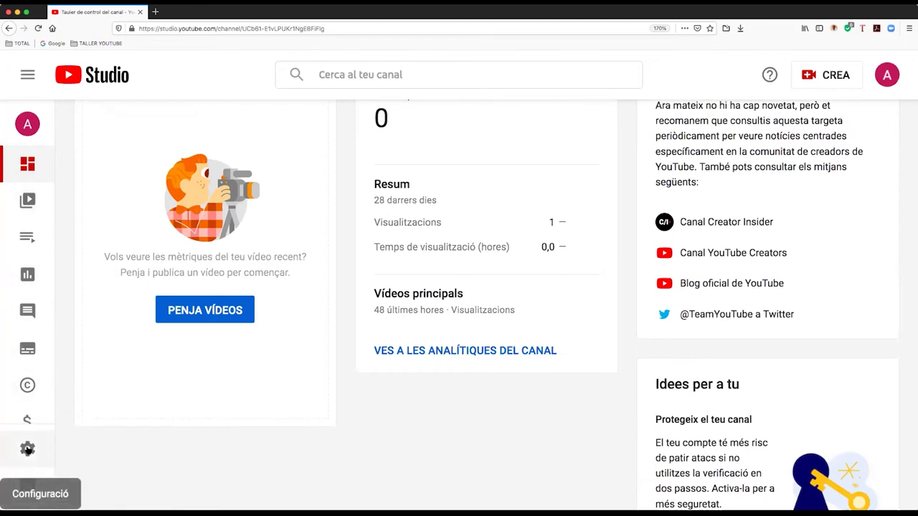
pyautogui.click(27, 449)
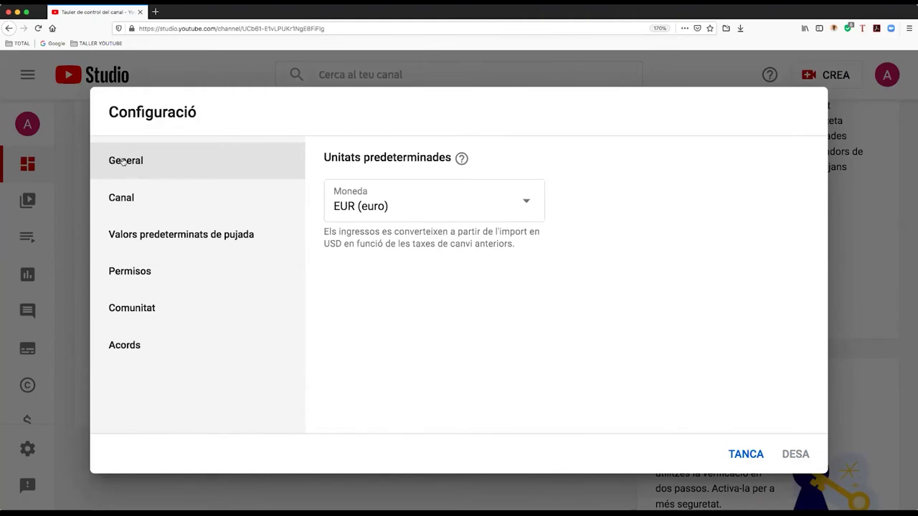
pyautogui.click(122, 197)
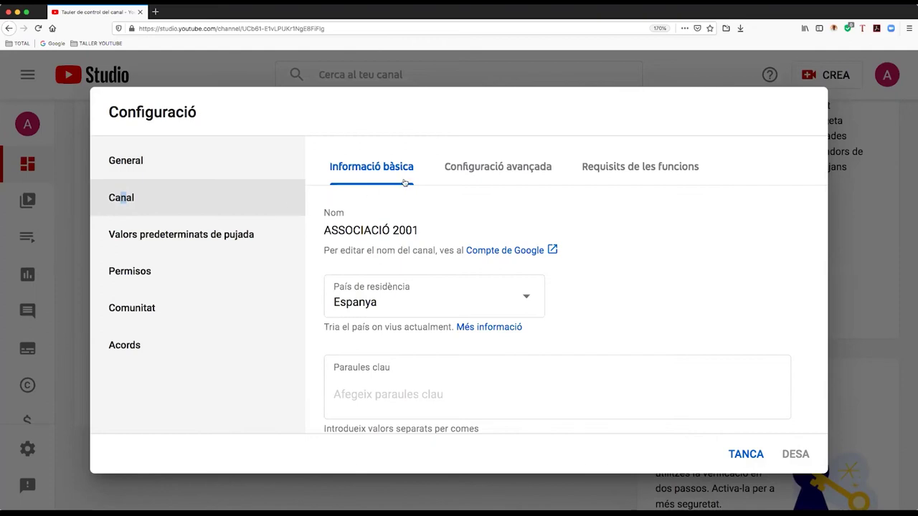
pyautogui.scroll(-1, 512, 211)
pyautogui.scroll(1, 513, 213)
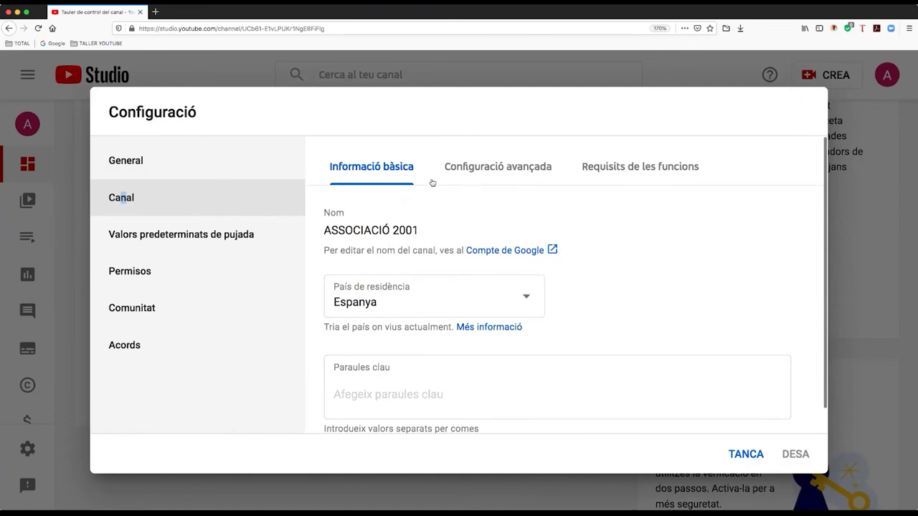
pyautogui.click(135, 237)
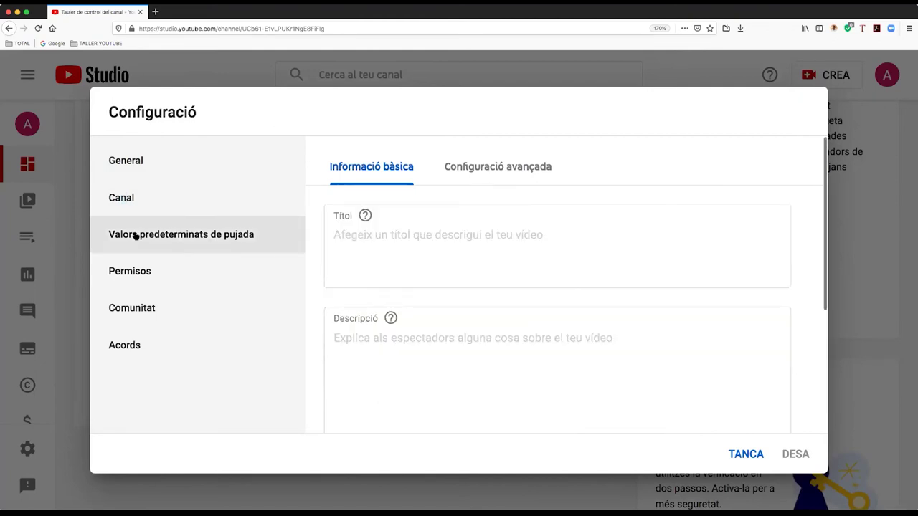
# Switch to the Permisos tab, showing only the owner account with Propietari access.
pyautogui.click(127, 274)
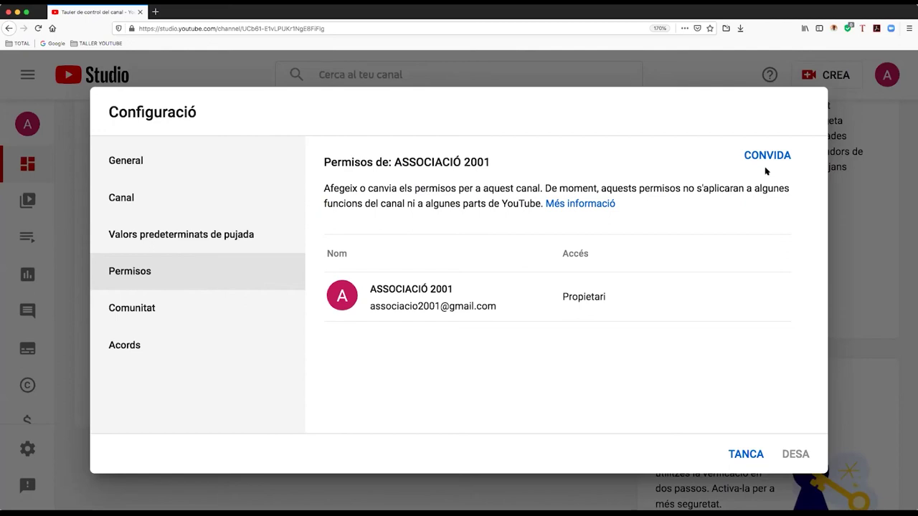
# Open the CONVIDA form, paste the invitee's e-mail address and show the Accés role list.
pyautogui.click(768, 156)
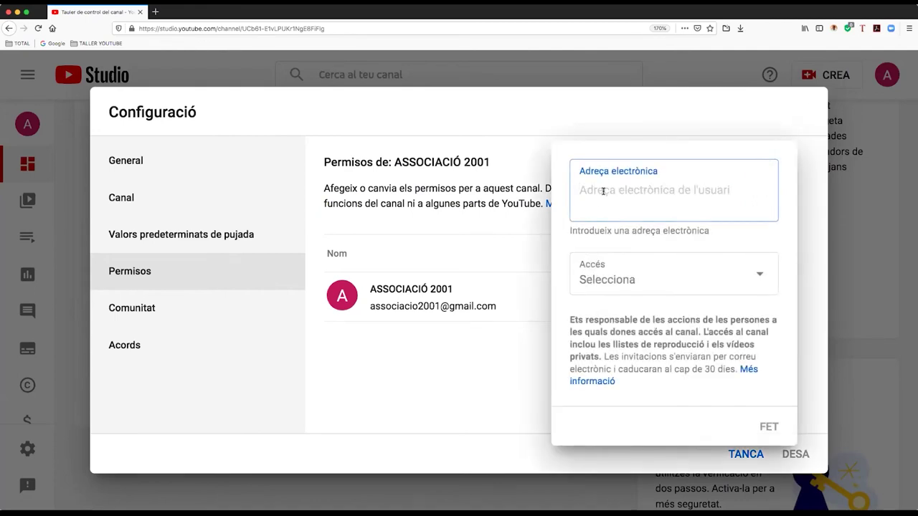
pyautogui.click(584, 190)
pyautogui.write('info')
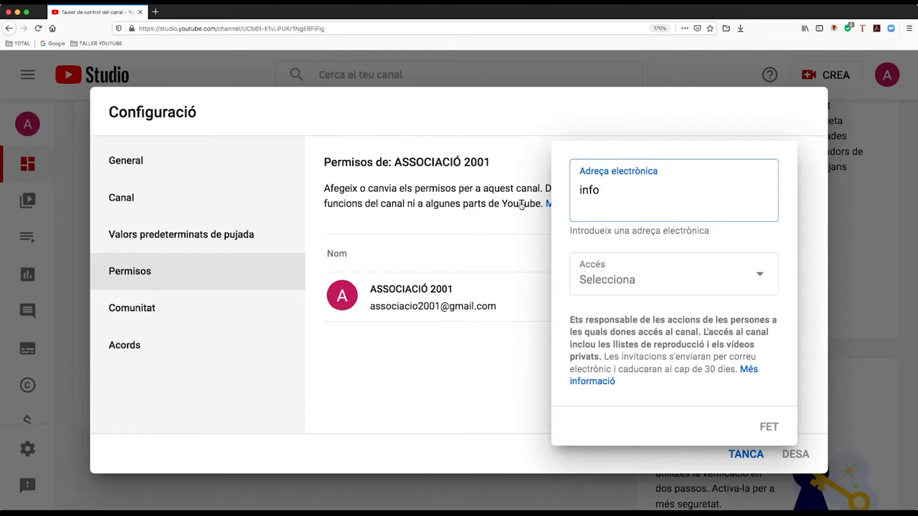
pyautogui.press('Return')
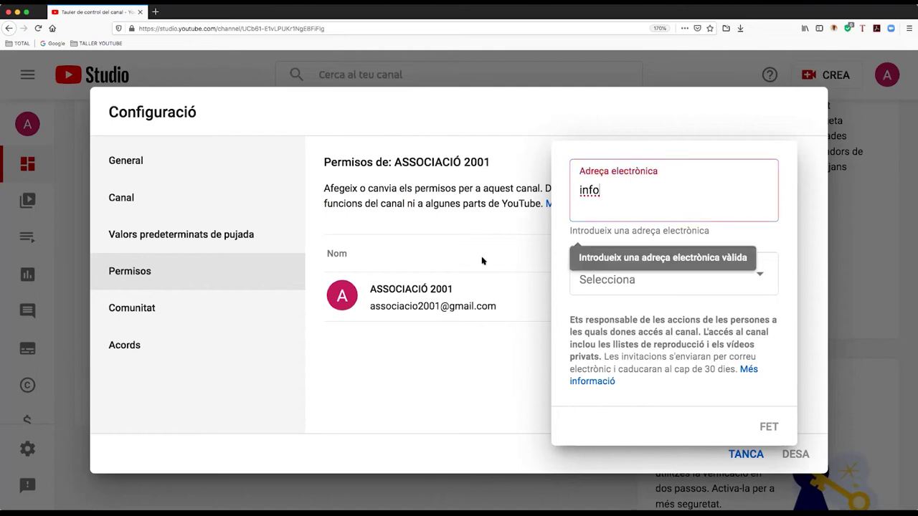
pyautogui.moveTo(651, 194); pyautogui.dragTo(572, 195)
pyautogui.press('super+v')
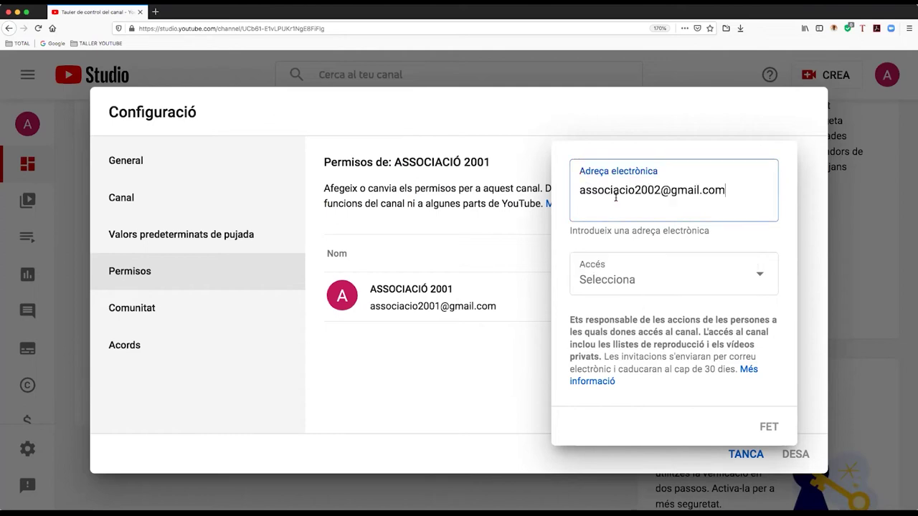
pyautogui.click(671, 267)
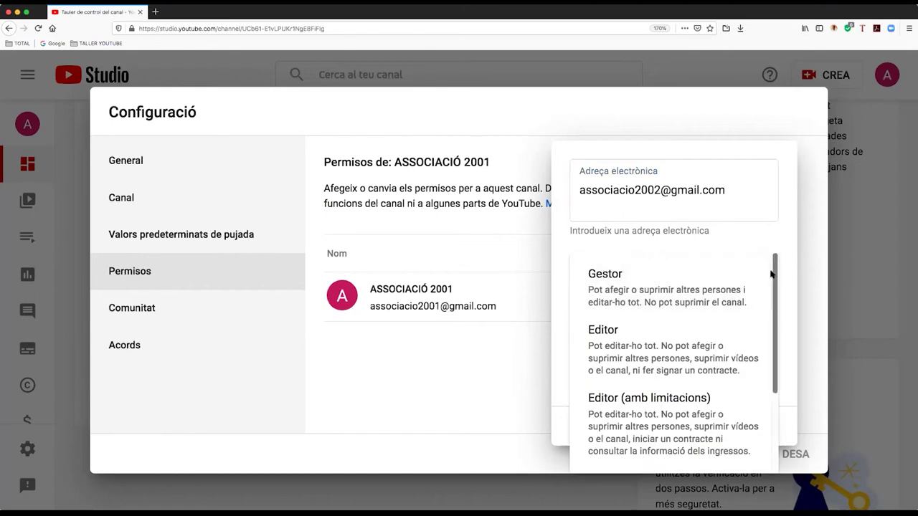
# Give the invitee the Editor role and send the invitation with FET.
pyautogui.scroll(-1, 775, 275)
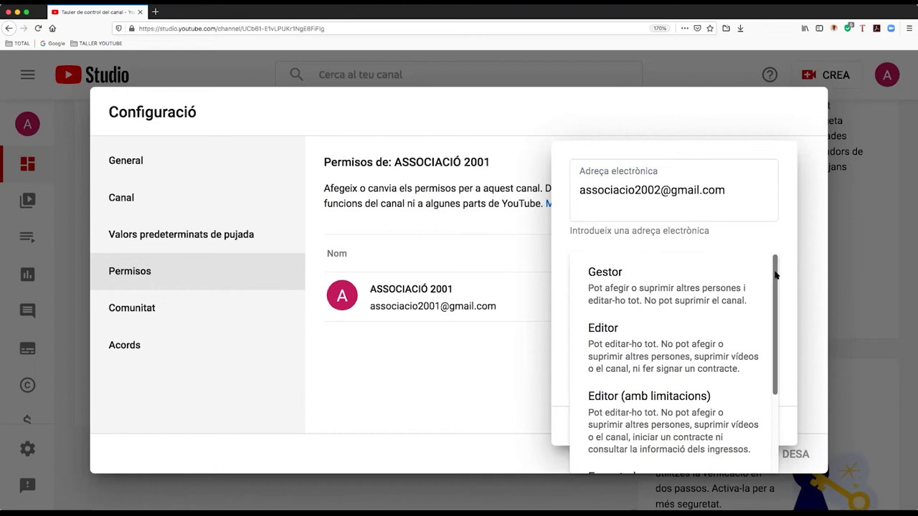
pyautogui.moveTo(775, 275); pyautogui.dragTo(775, 265)
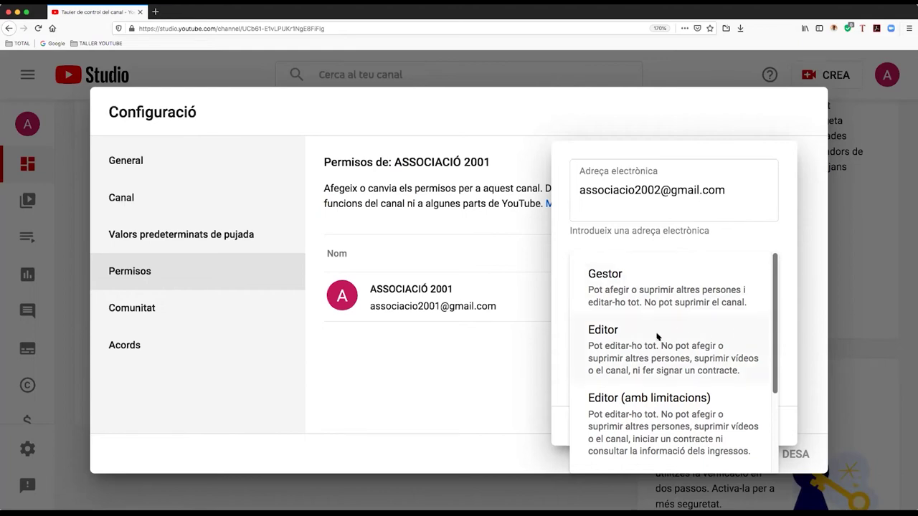
pyautogui.moveTo(774, 328); pyautogui.dragTo(773, 347)
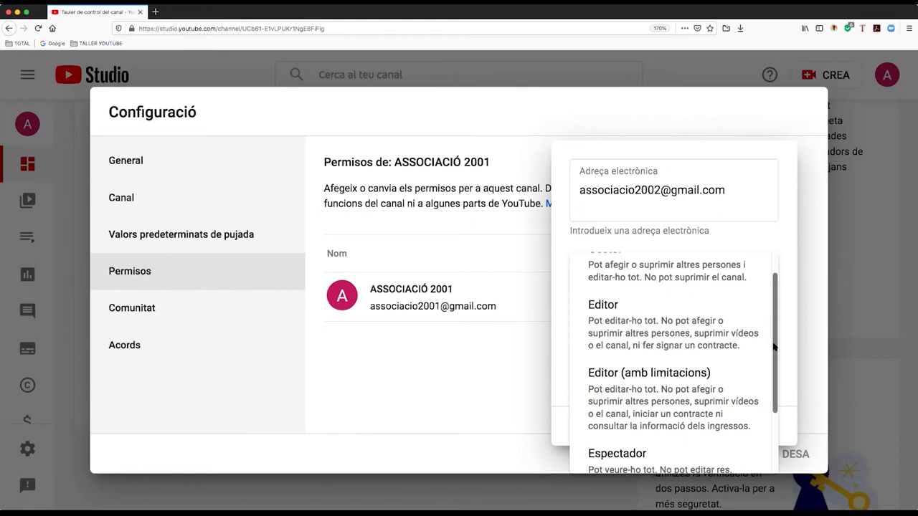
pyautogui.moveTo(773, 347); pyautogui.dragTo(773, 277)
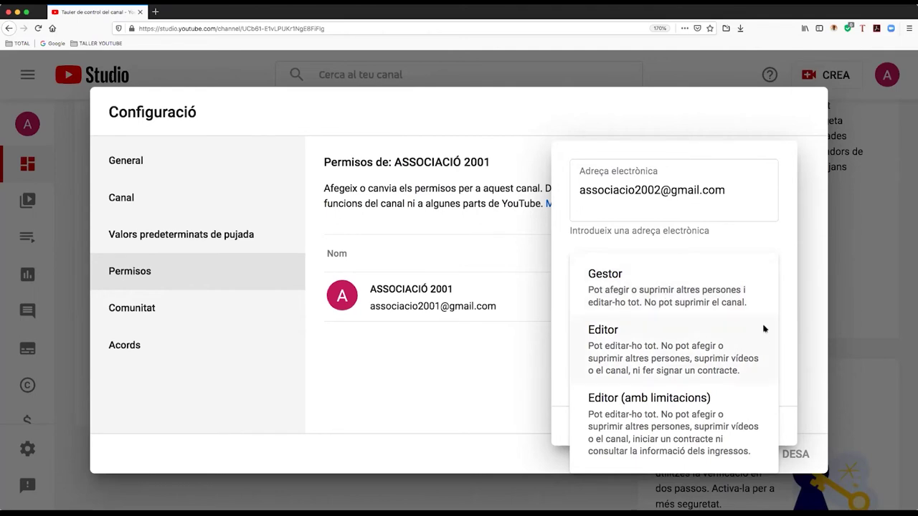
pyautogui.scroll(-3, 730, 364)
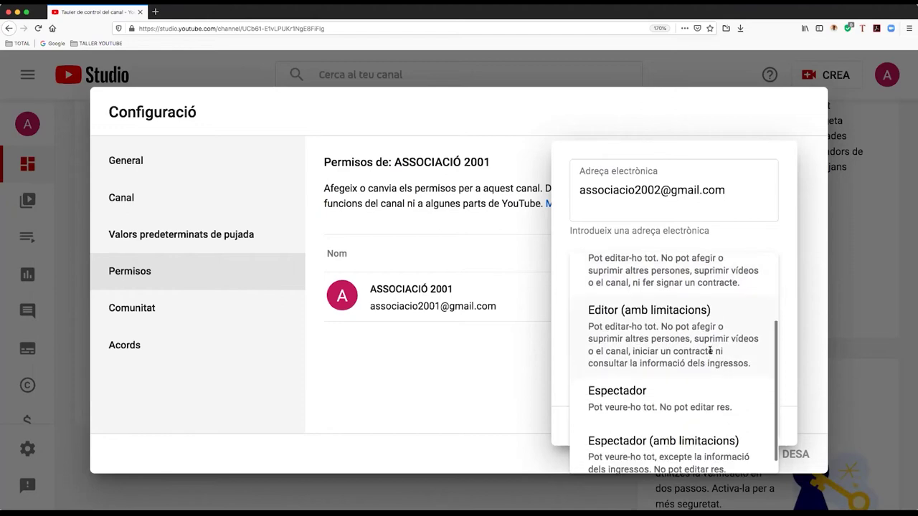
pyautogui.scroll(-1, 663, 350)
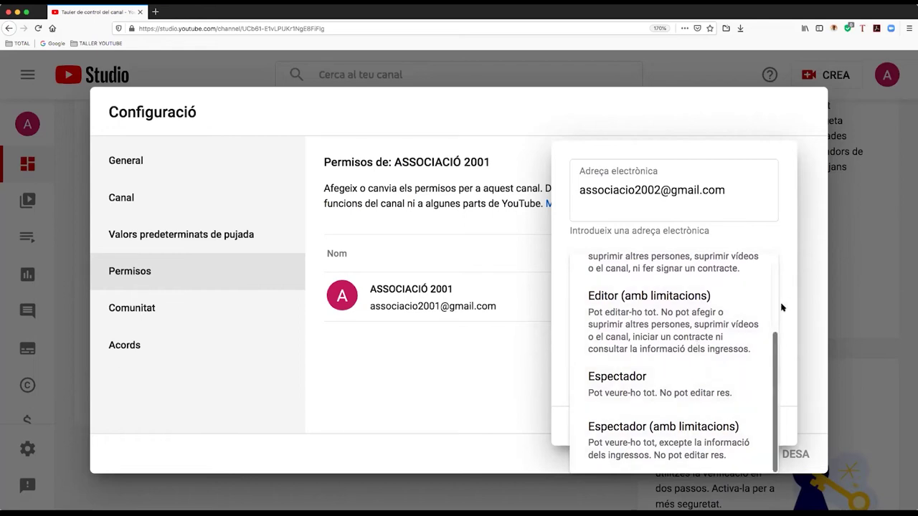
pyautogui.scroll(3, 777, 351)
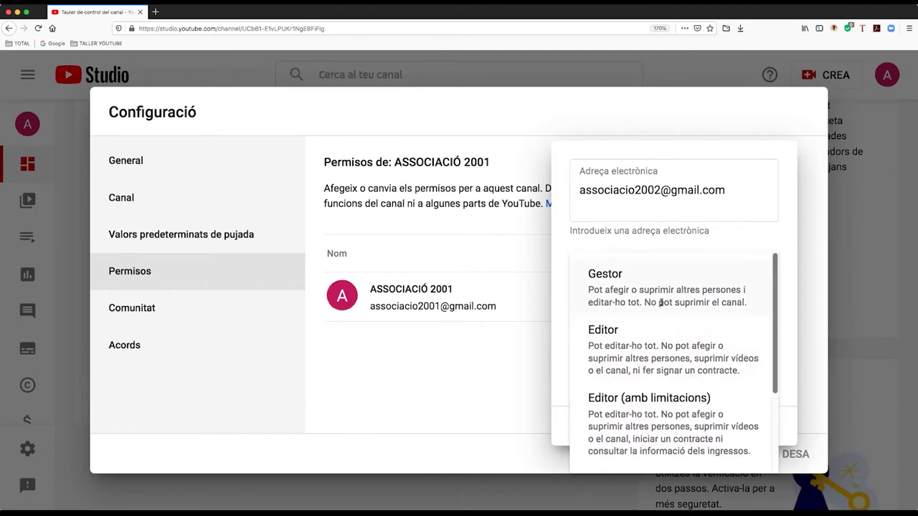
pyautogui.click(638, 354)
pyautogui.click(770, 431)
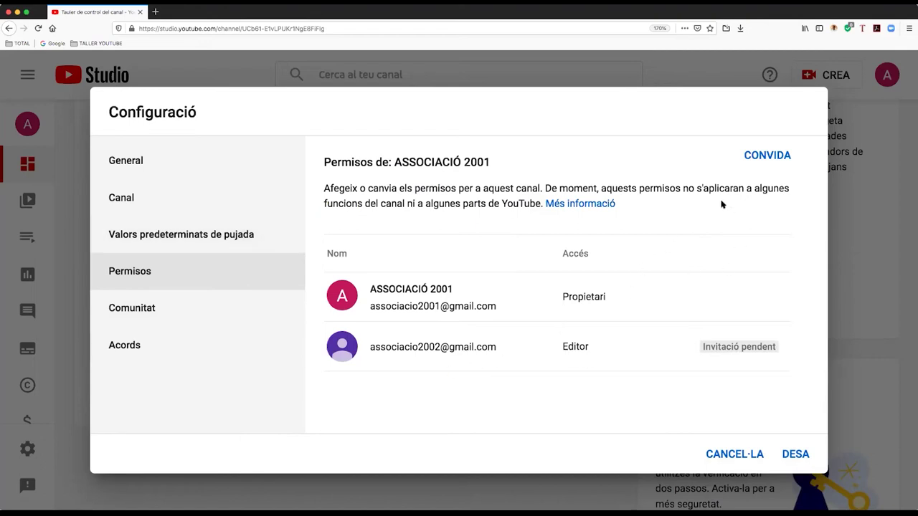
pyautogui.click(773, 156)
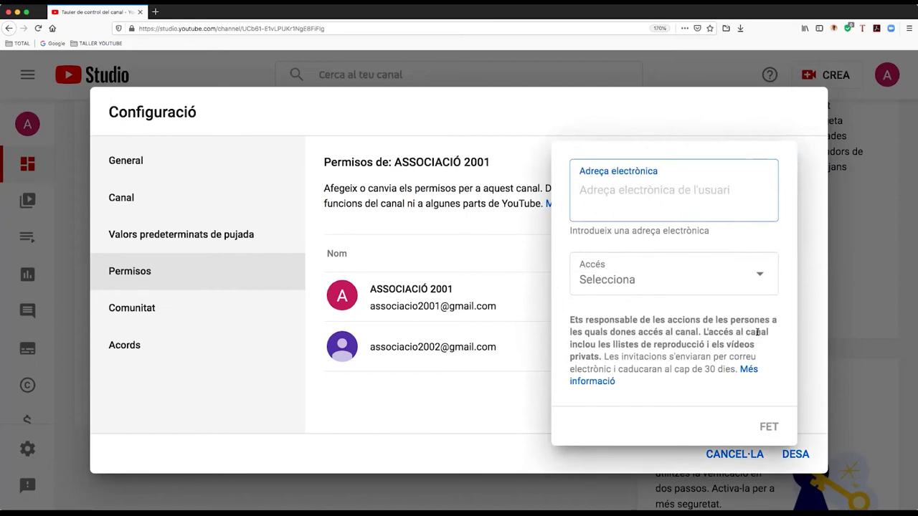
pyautogui.click(755, 280)
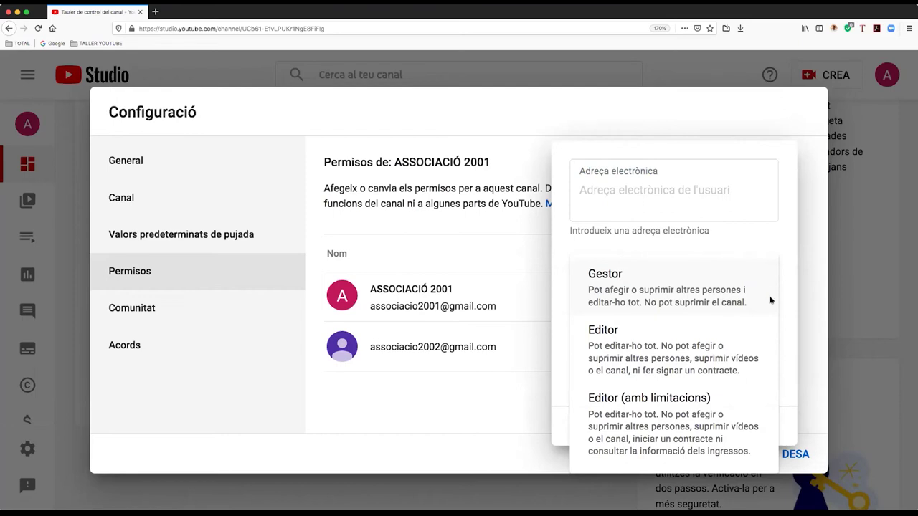
pyautogui.scroll(-2, 772, 300)
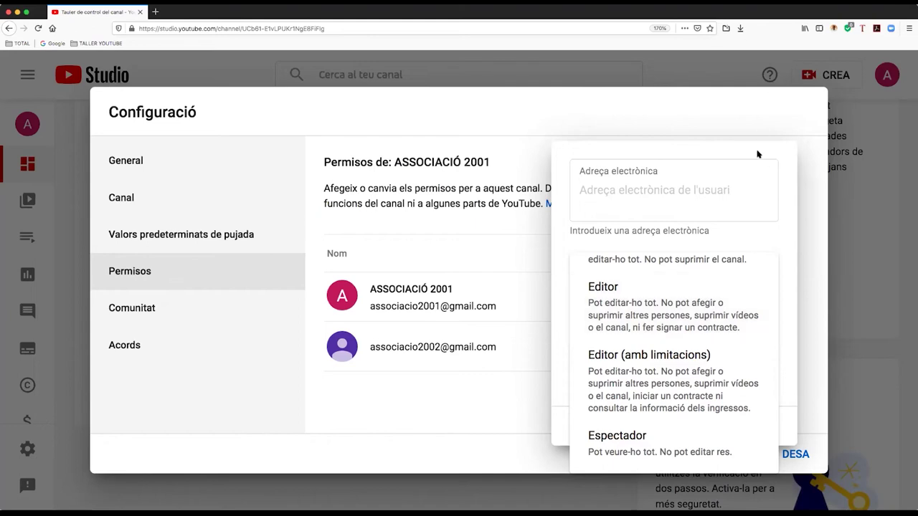
pyautogui.click(764, 125)
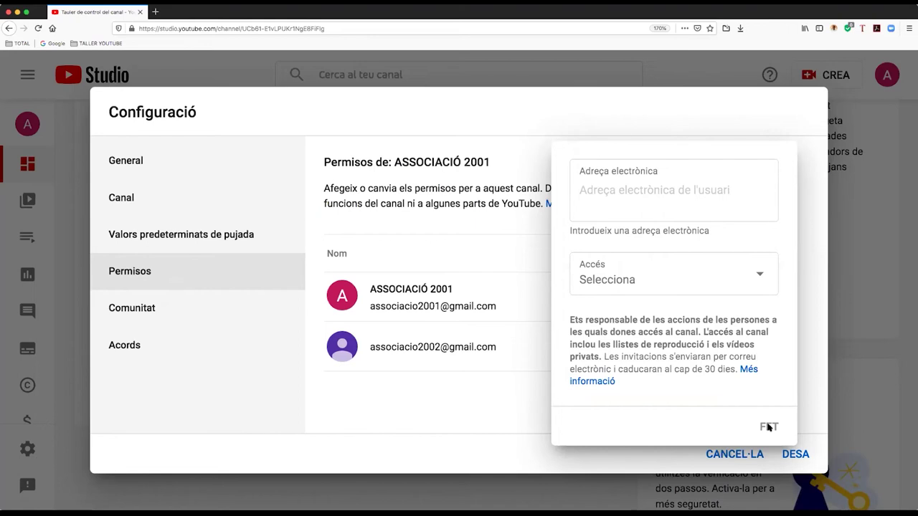
pyautogui.click(715, 136)
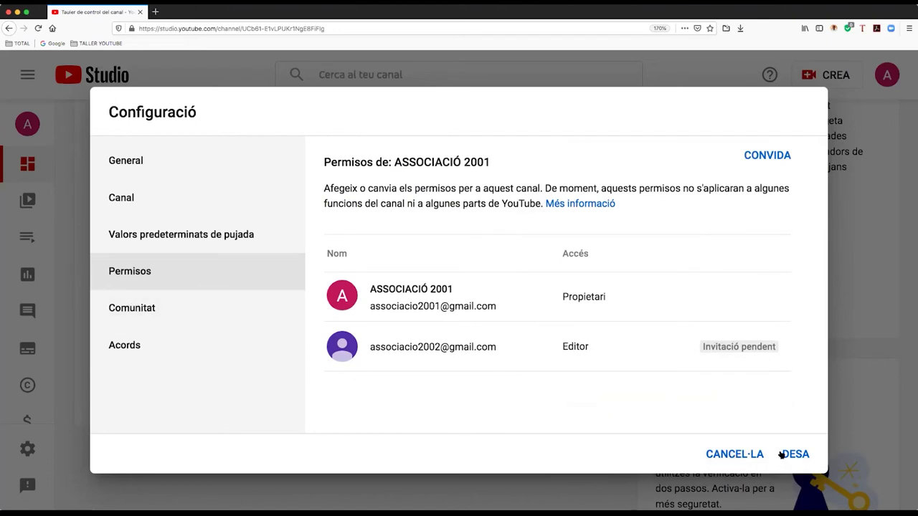
# Decline to discard the permission changes in both prompts, then open a new blank browser tab.
pyautogui.click(740, 456)
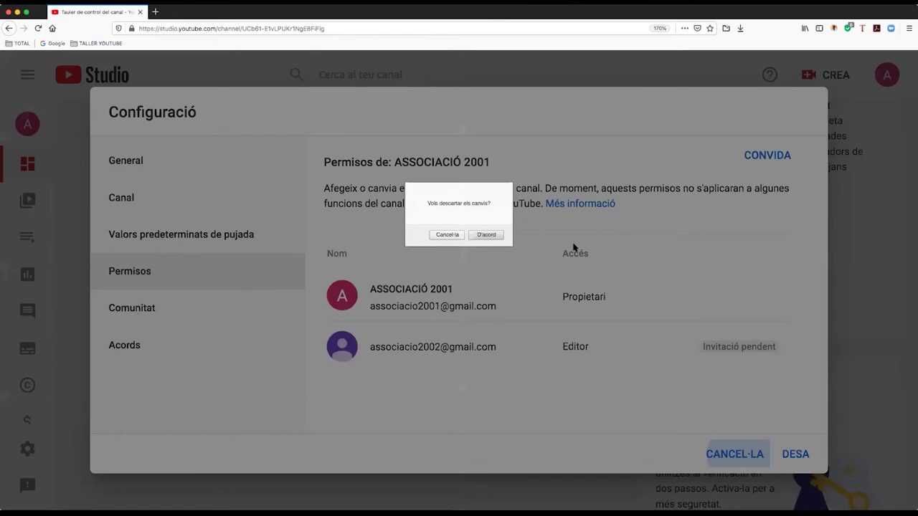
pyautogui.click(446, 237)
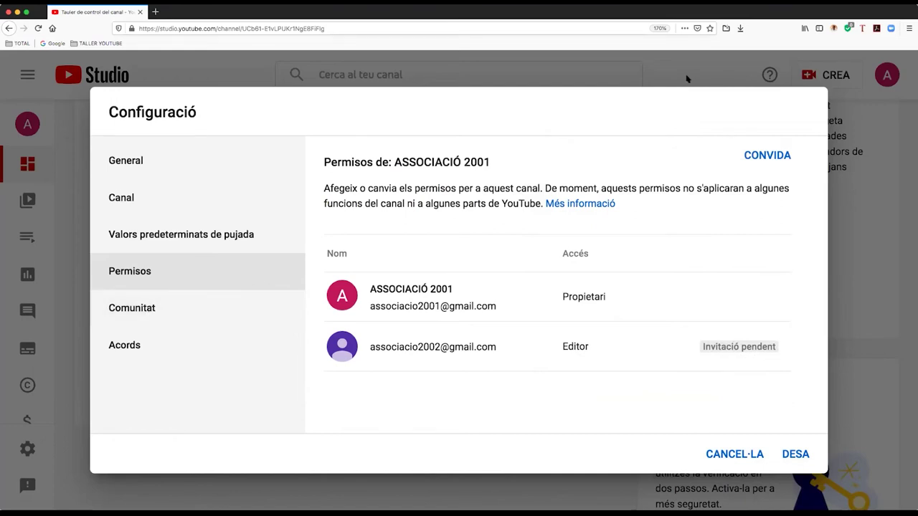
pyautogui.click(744, 455)
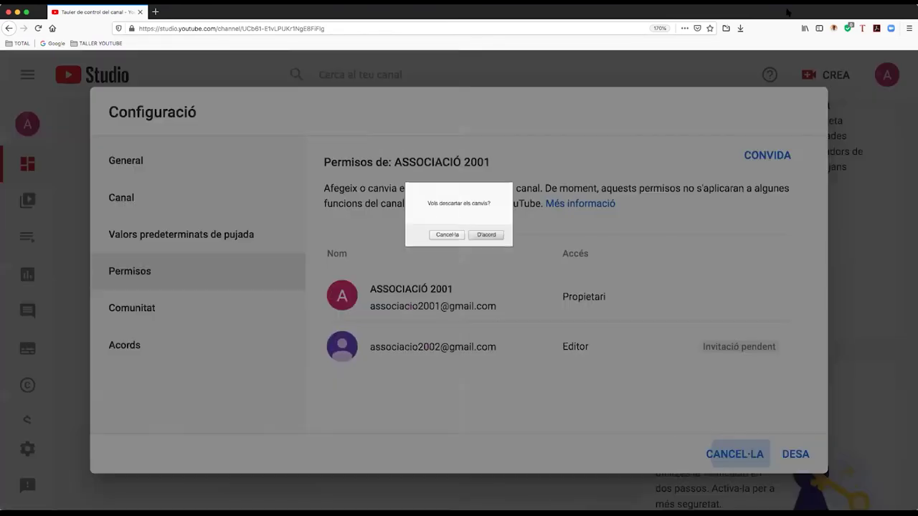
pyautogui.click(442, 238)
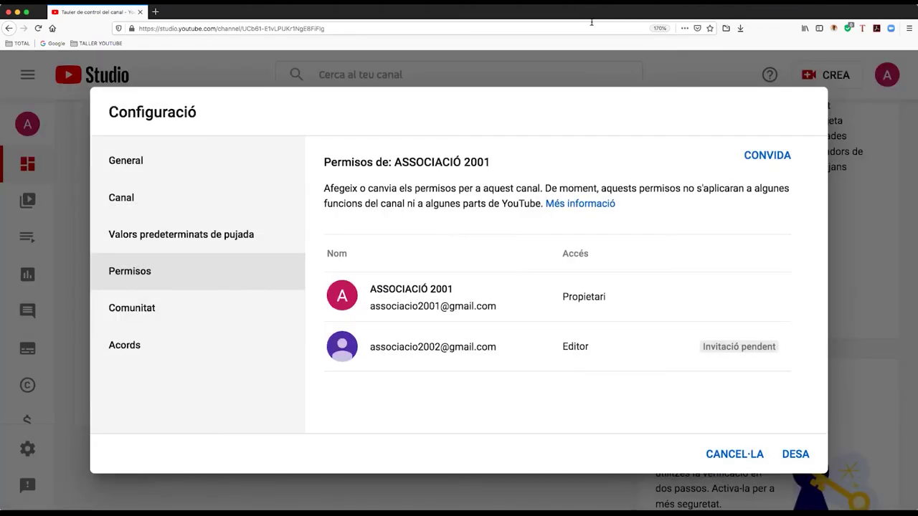
pyautogui.click(155, 13)
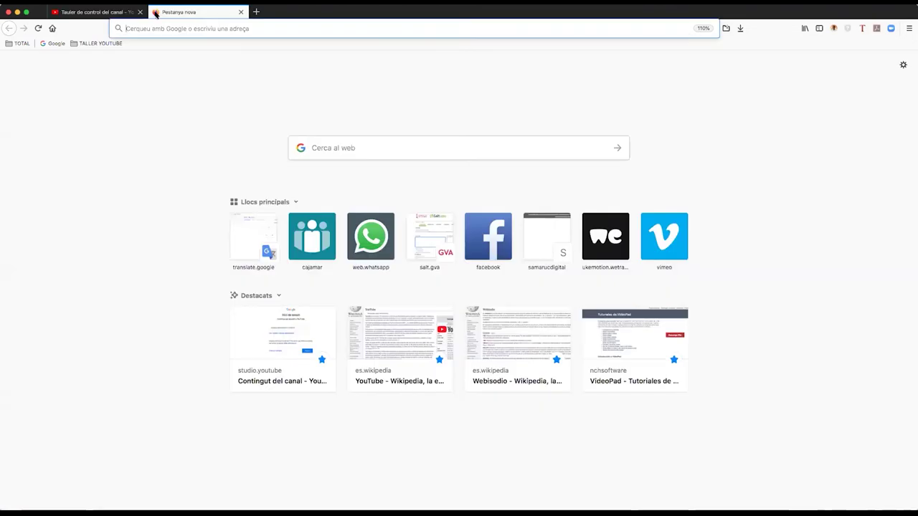
# Load Google in the new tab, glance at the TALLER YOUTUBE bookmarks, and return to YouTube Studio.
pyautogui.click(53, 43)
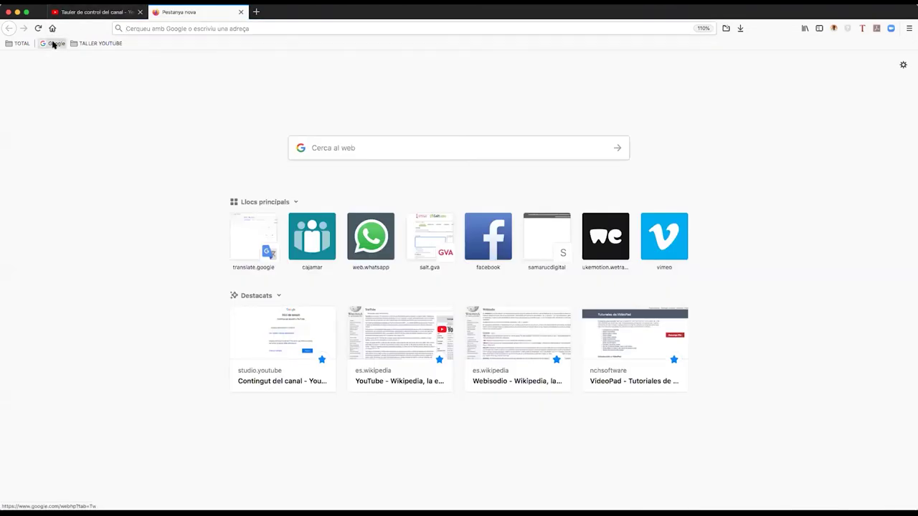
pyautogui.click(83, 44)
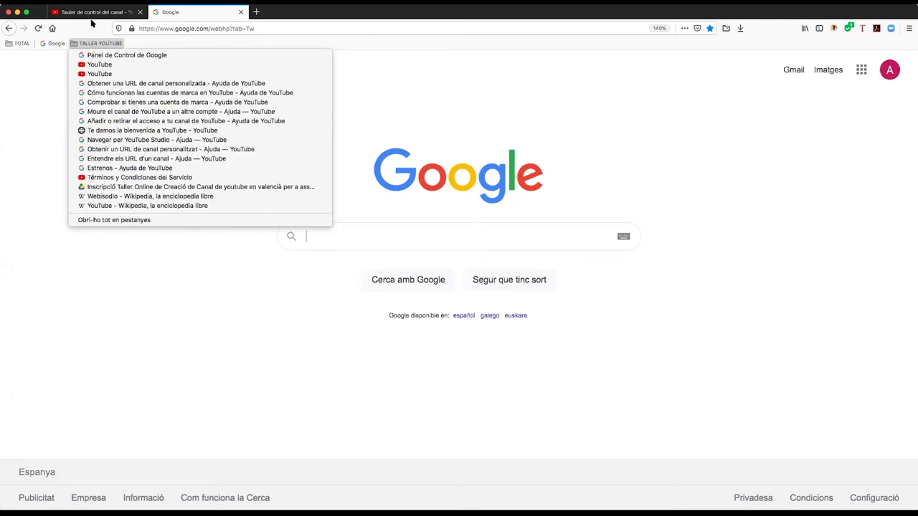
pyautogui.click(91, 12)
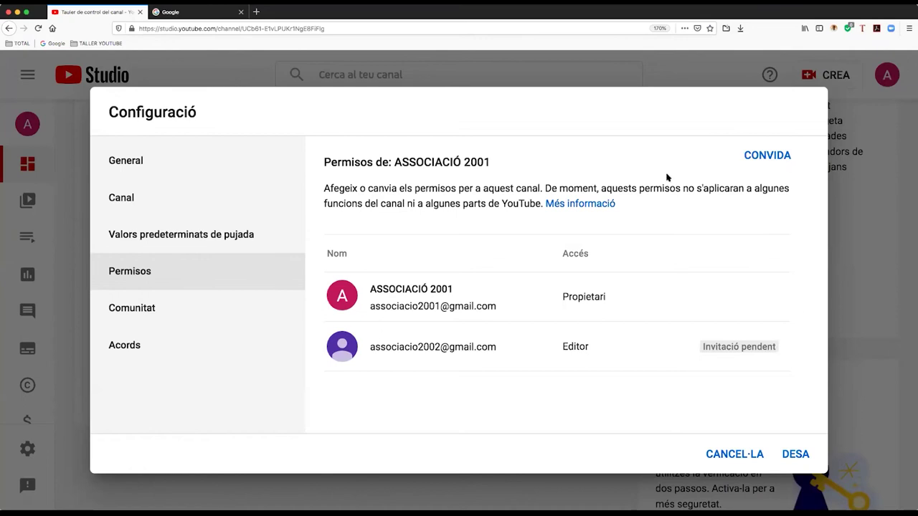
# Save the channel settings, then visit Playlists, Analítiques and the Comentaris pending-review tab.
pyautogui.click(795, 454)
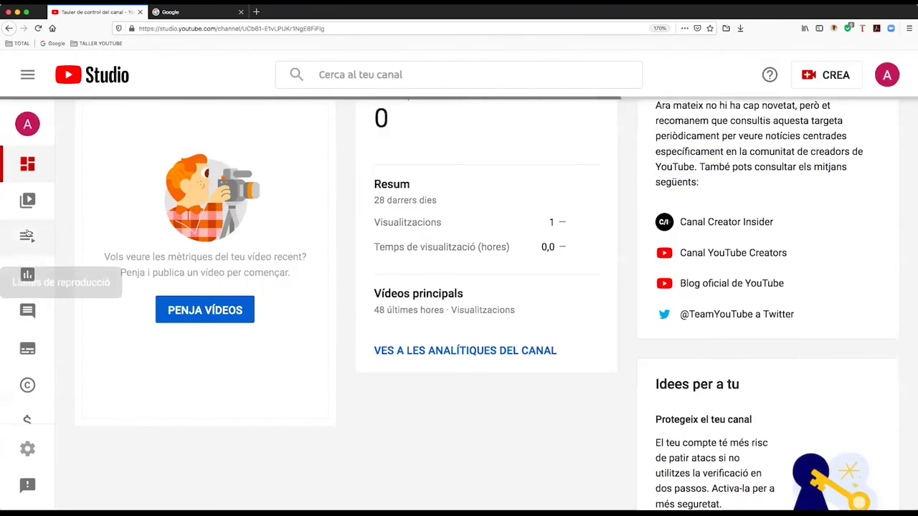
pyautogui.click(34, 244)
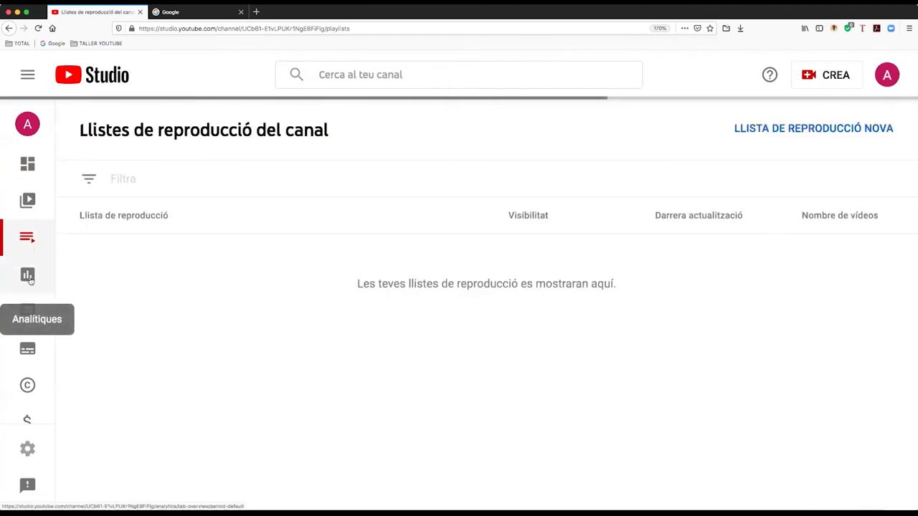
pyautogui.click(29, 283)
pyautogui.click(27, 313)
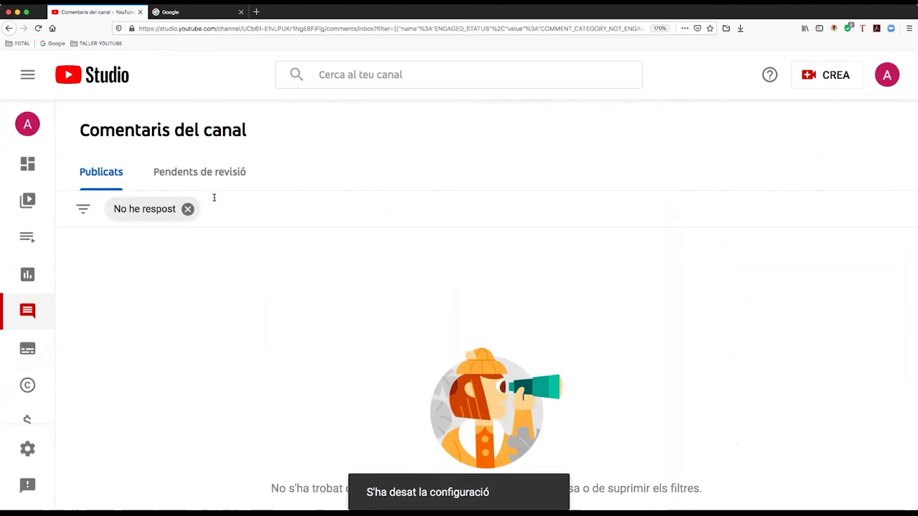
pyautogui.scroll(-1, 437, 332)
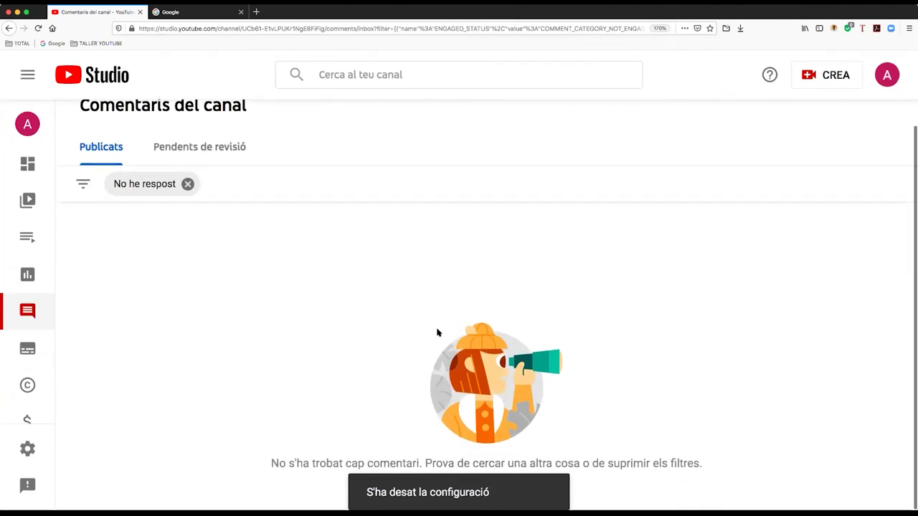
pyautogui.scroll(1, 438, 332)
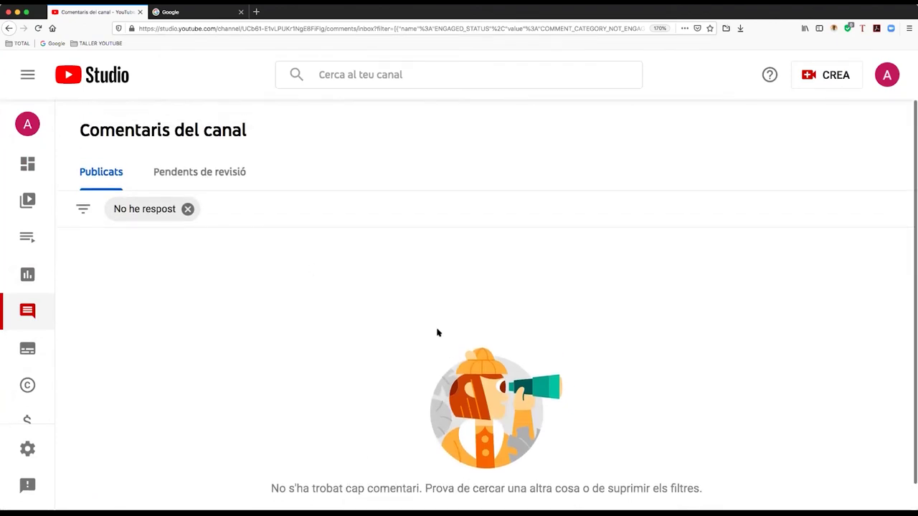
pyautogui.click(186, 172)
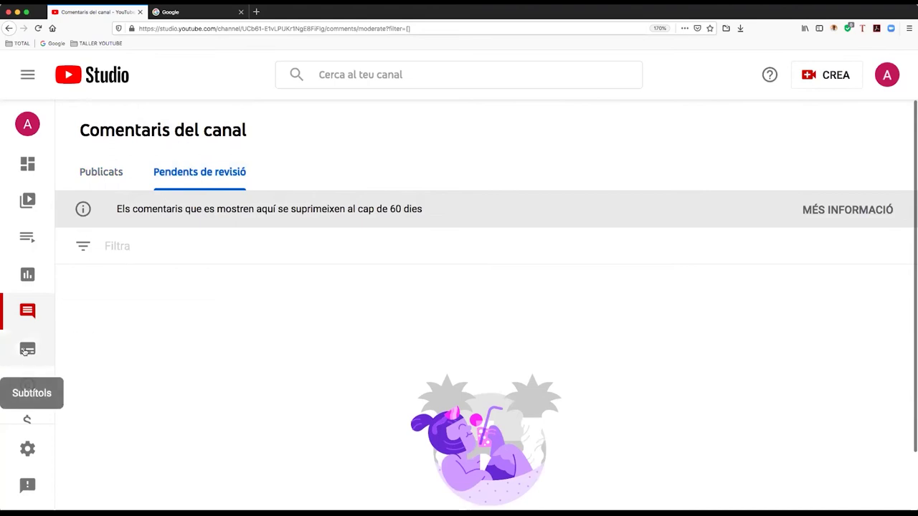
# Visit the Subtítols, Drets d'autor and Monetització pages.
pyautogui.click(27, 349)
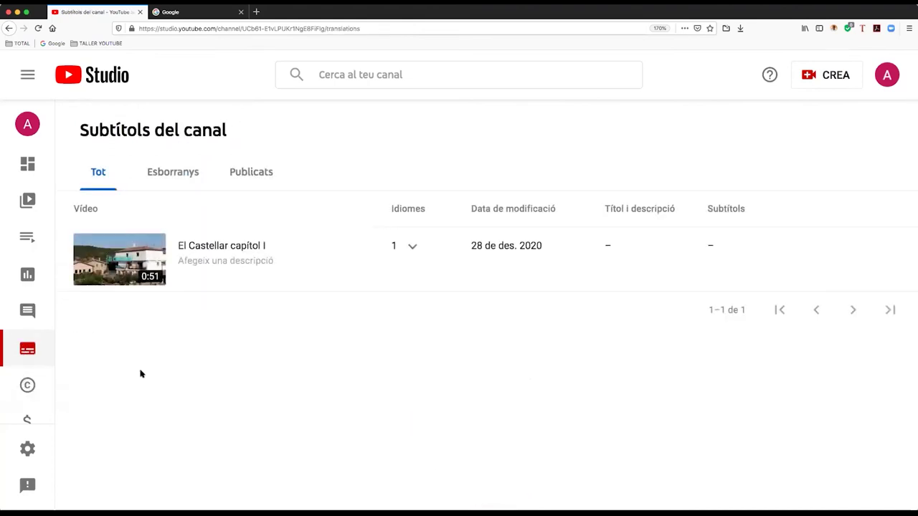
pyautogui.click(22, 387)
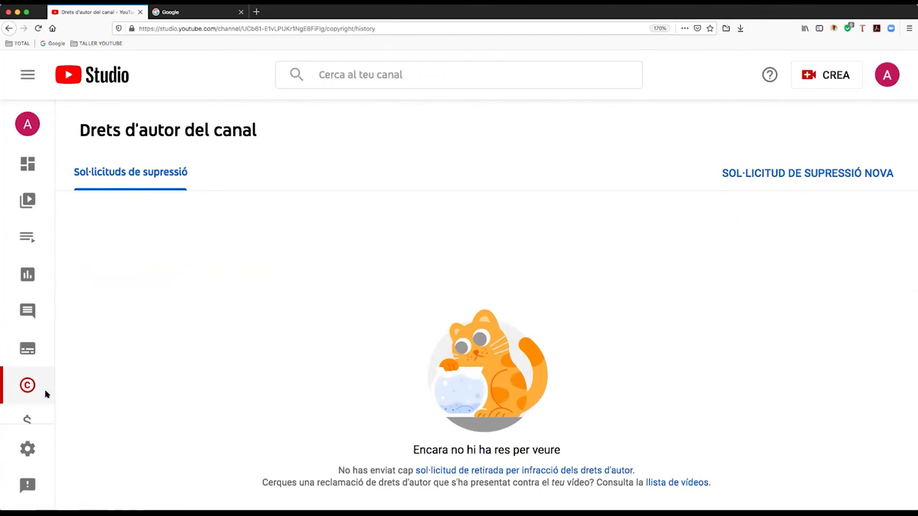
pyautogui.click(27, 420)
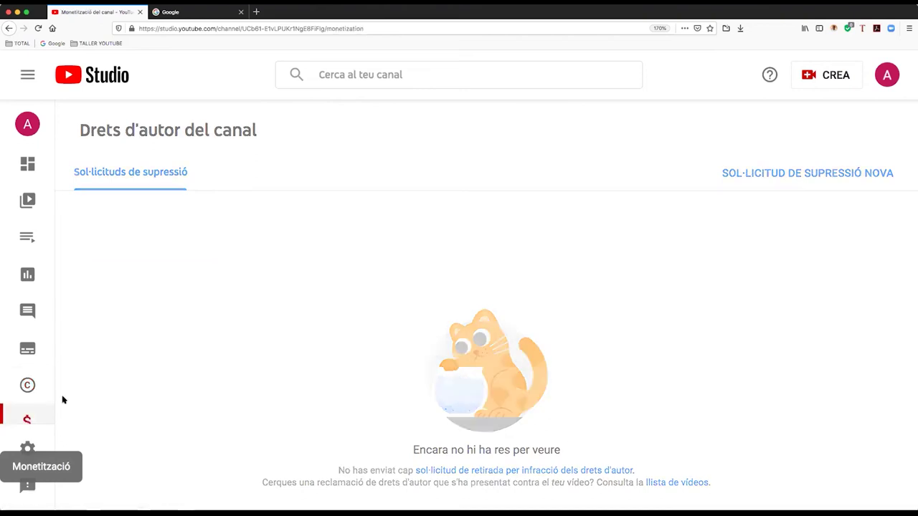
# Zoom the browser out to 133% and scroll down the Monetització page.
pyautogui.hotkey('ctrl', '-')
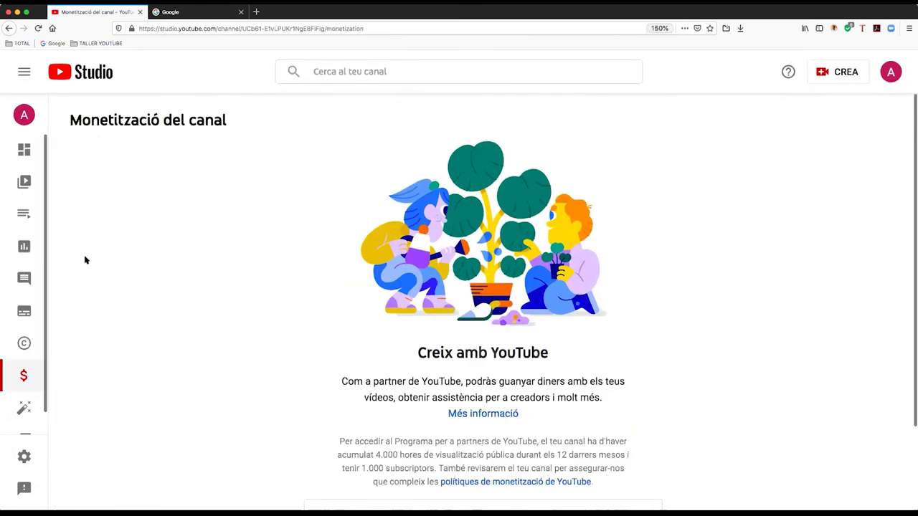
pyautogui.hotkey('ctrl', '-')
pyautogui.scroll(-1, 374, 401)
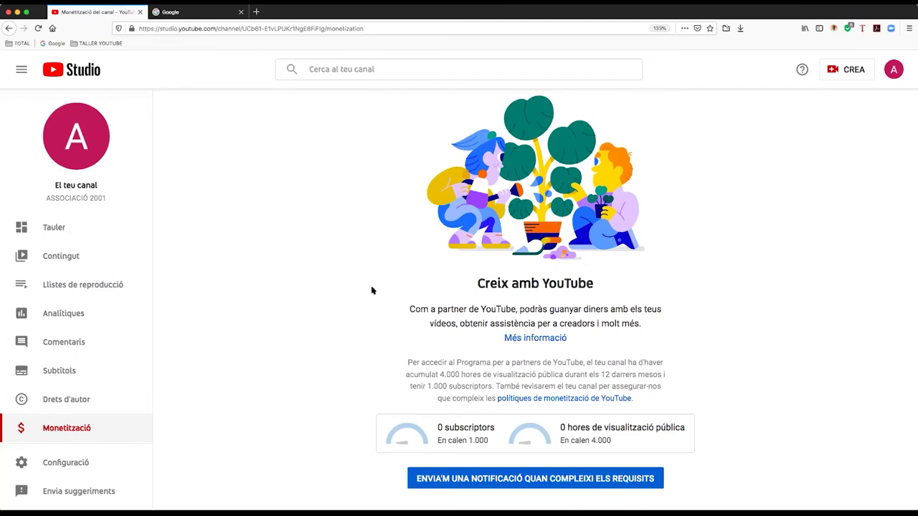
# Select the phrase '12 darrers mesos i' in the monetization requirements paragraph.
pyautogui.scroll(-1, 372, 290)
pyautogui.moveTo(601, 375); pyautogui.dragTo(676, 378)
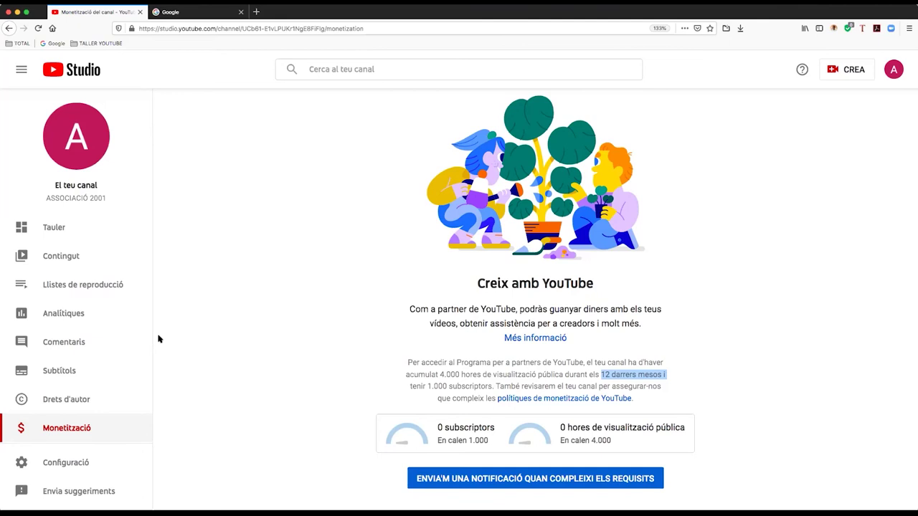
pyautogui.scroll(-2, 61, 427)
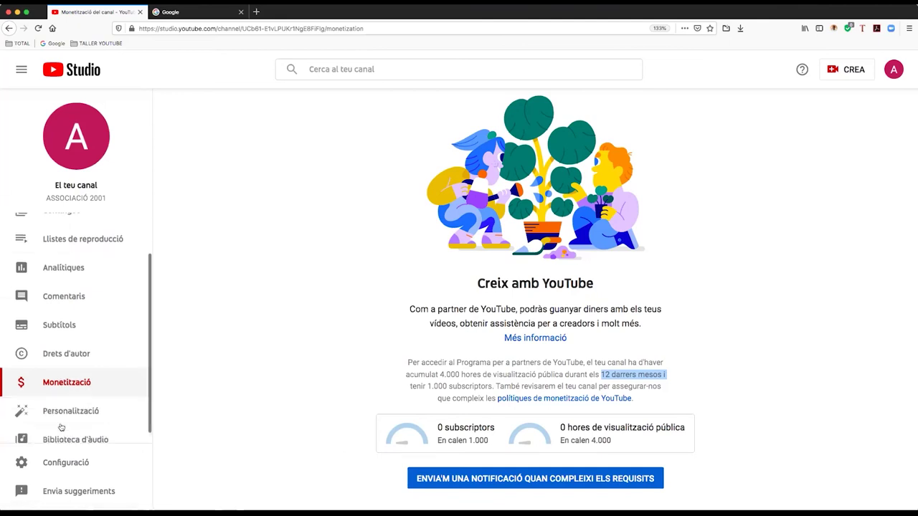
pyautogui.scroll(2, 115, 309)
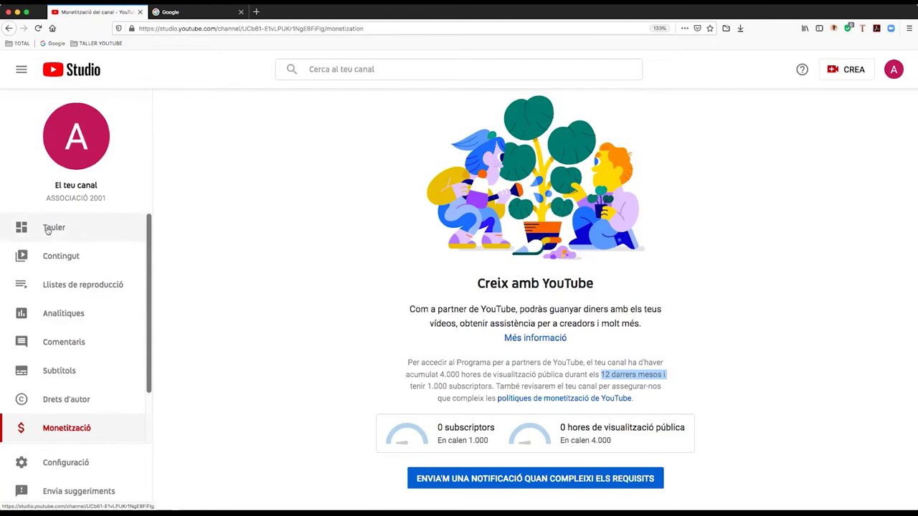
# Return to the Tauler dashboard and scroll through its cards.
pyautogui.click(48, 229)
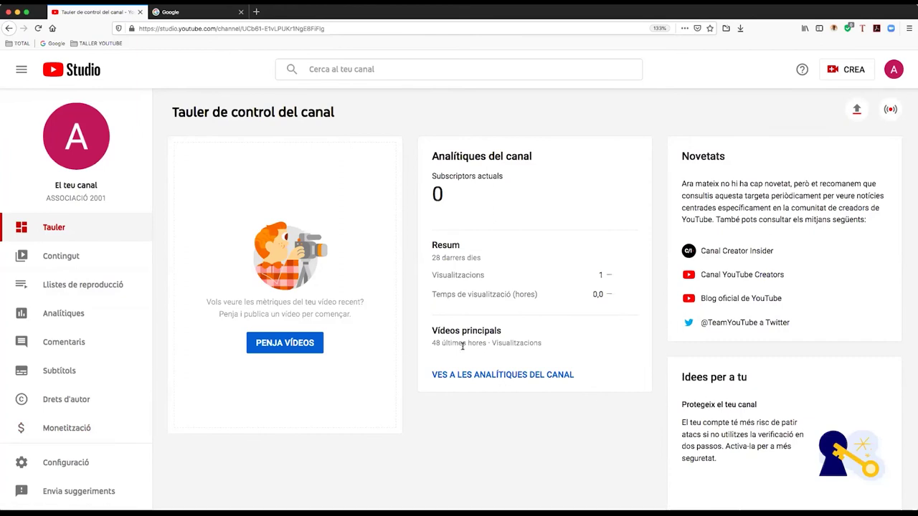
pyautogui.scroll(-1, 495, 402)
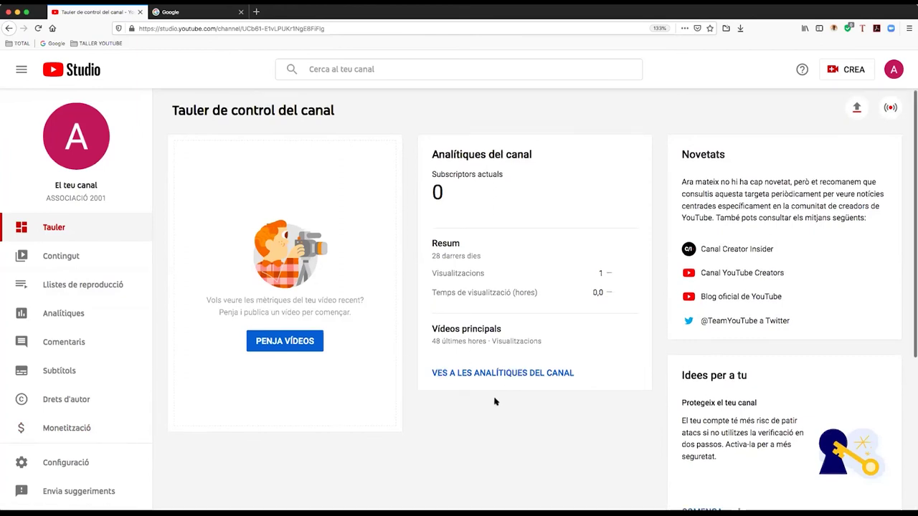
pyautogui.scroll(-3, 495, 401)
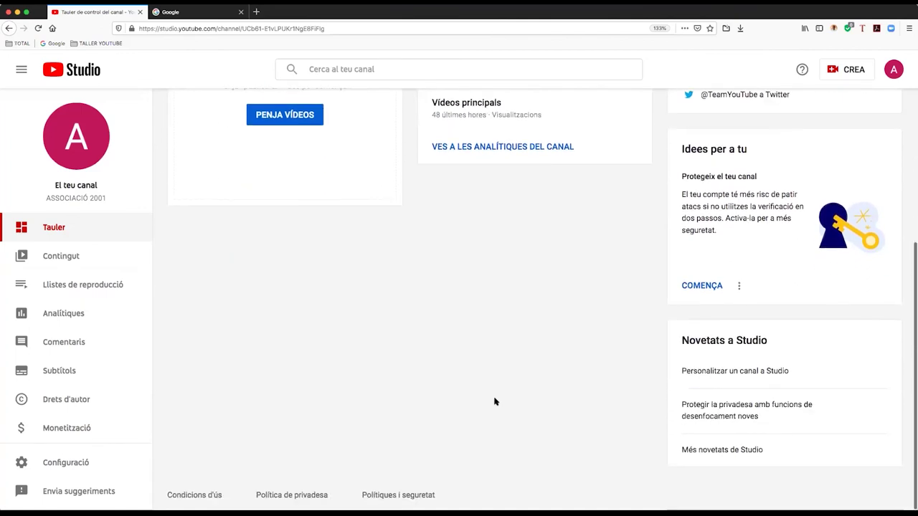
pyautogui.scroll(3, 494, 402)
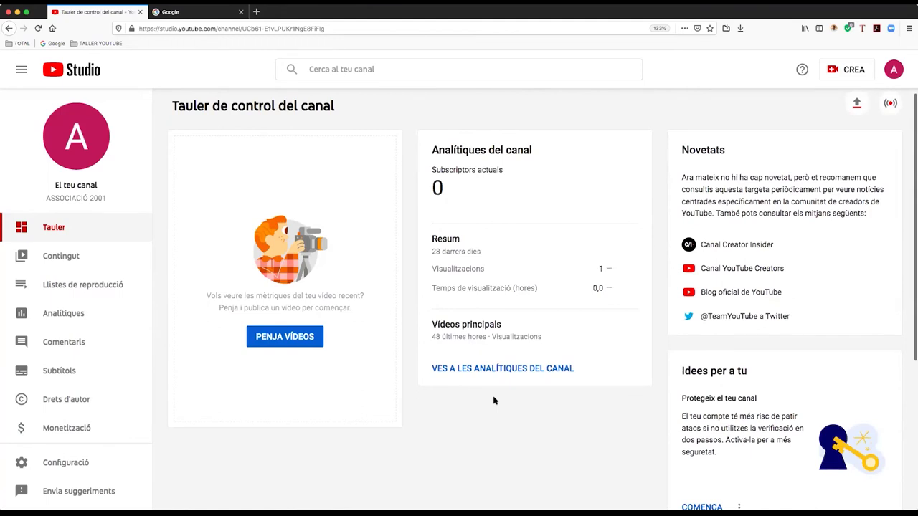
pyautogui.scroll(-1, 494, 400)
pyautogui.scroll(-3, 494, 401)
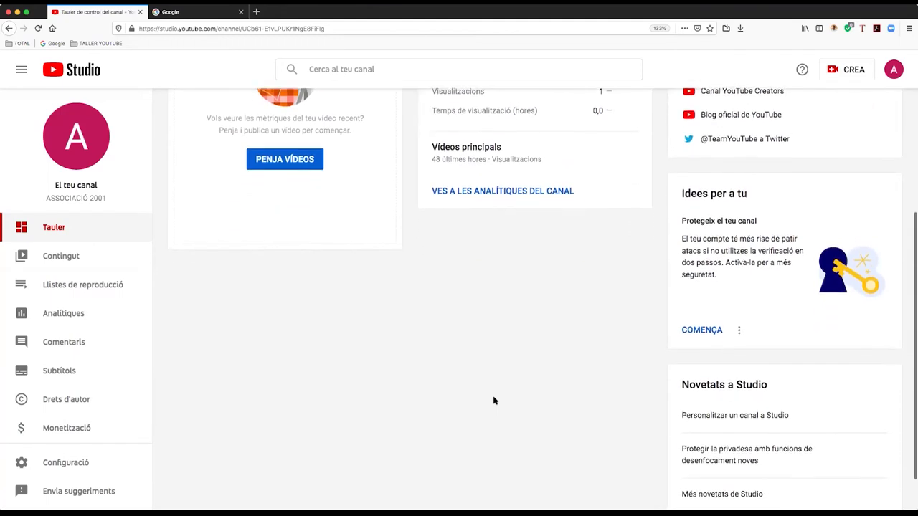
pyautogui.scroll(4, 494, 401)
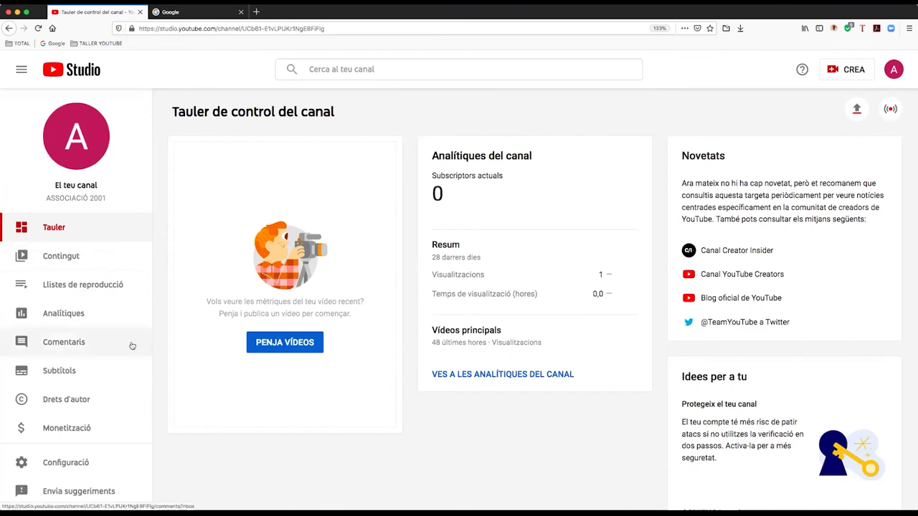
pyautogui.click(62, 258)
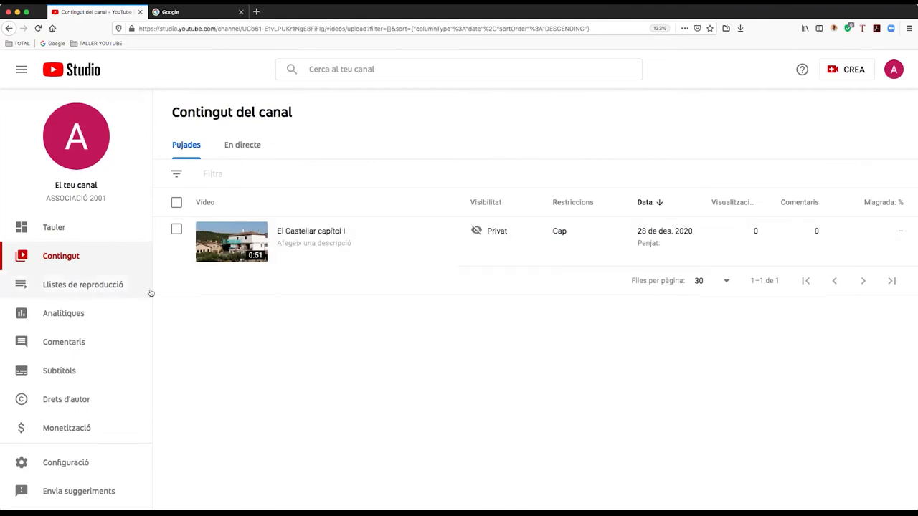
# Open the Visibilitat choices for the private video 'El Castellar capítol I'.
pyautogui.moveTo(414, 239)
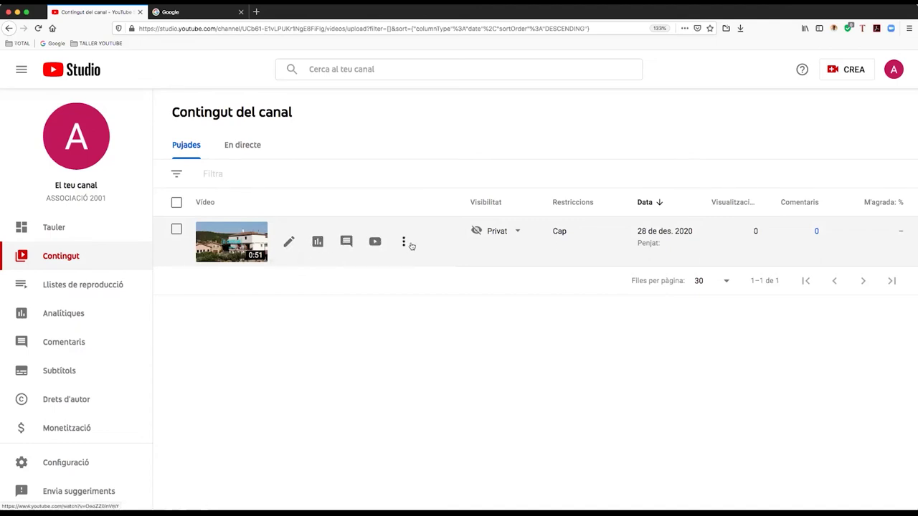
pyautogui.moveTo(504, 237)
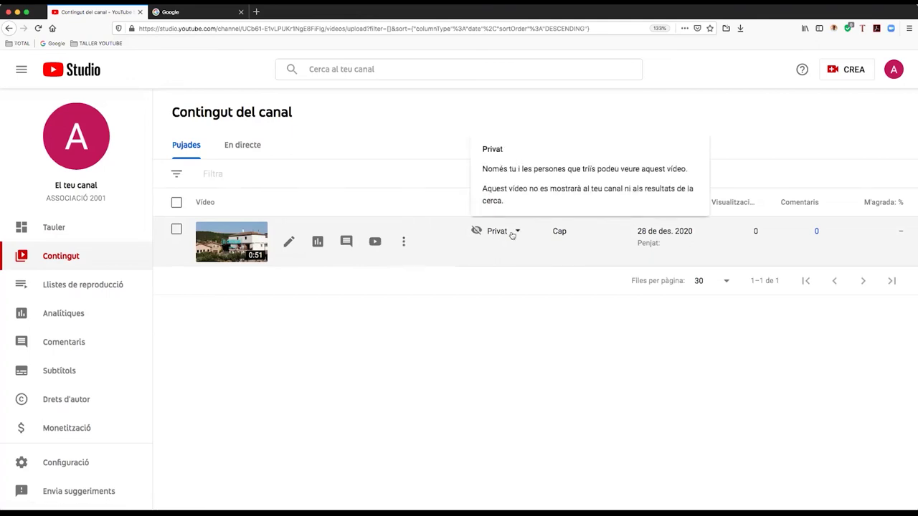
pyautogui.click(516, 233)
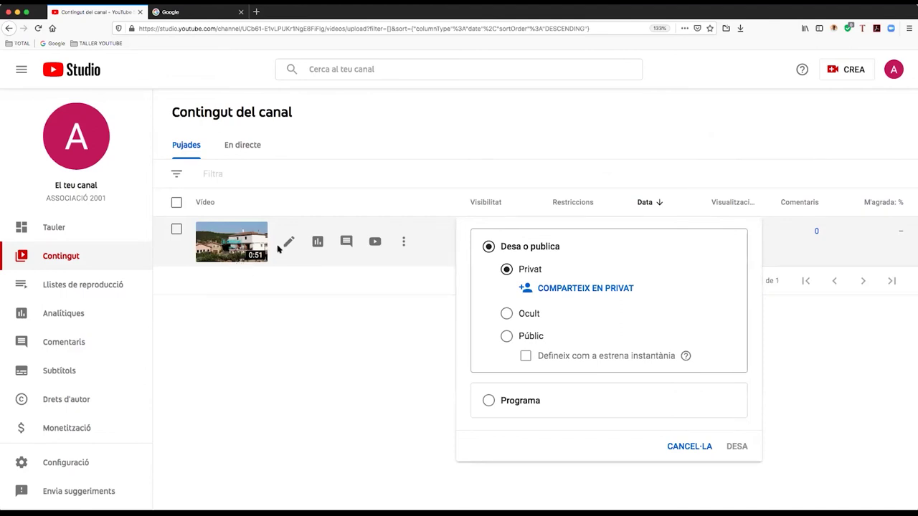
# Set 'El Castellar capítol I' to Públic and publish it.
pyautogui.click(508, 337)
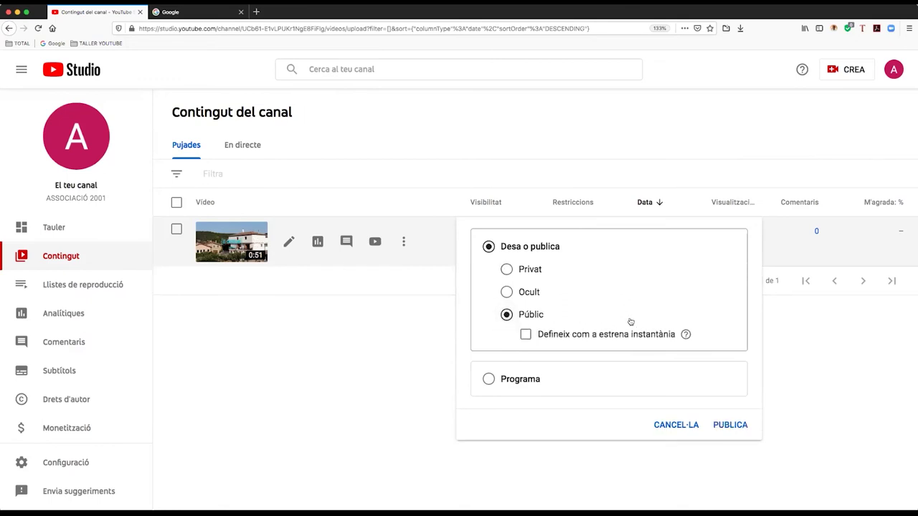
pyautogui.click(732, 426)
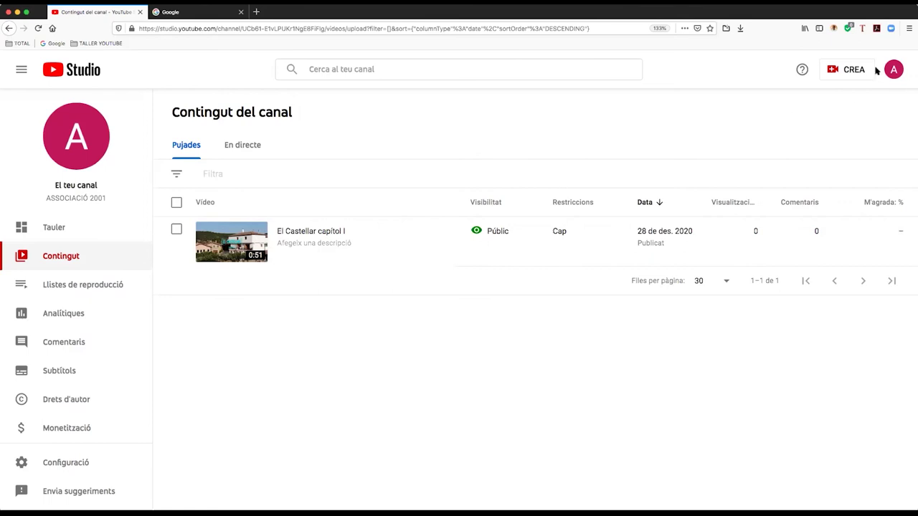
pyautogui.click(64, 285)
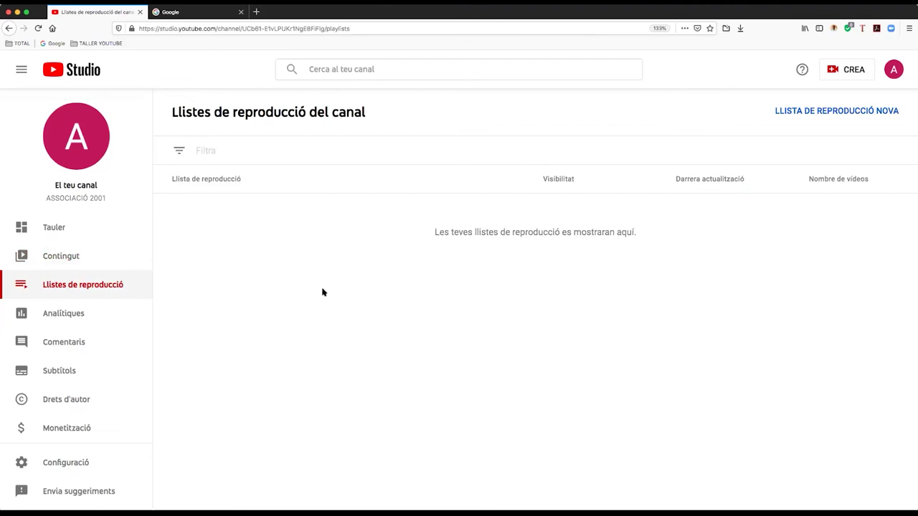
# Start a new playlist, check its Pública visibility, then cancel it and move on to Analítiques.
pyautogui.click(827, 112)
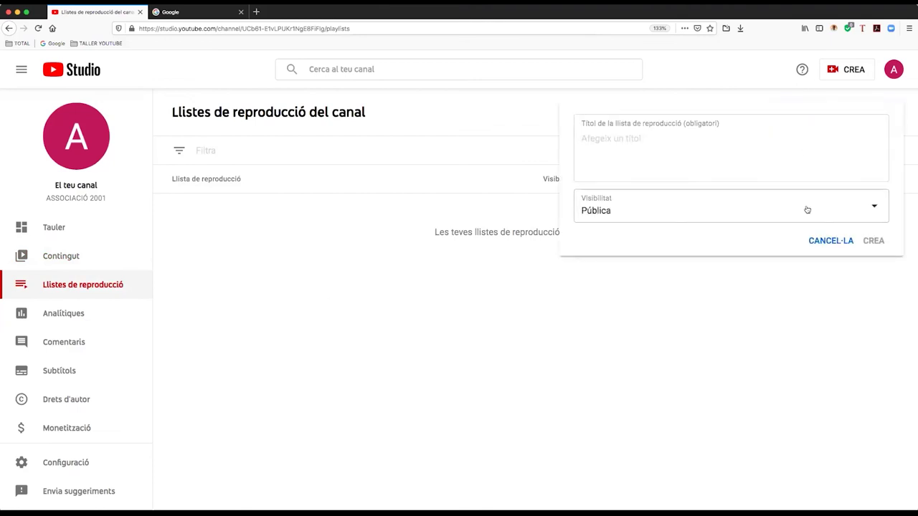
pyautogui.click(709, 140)
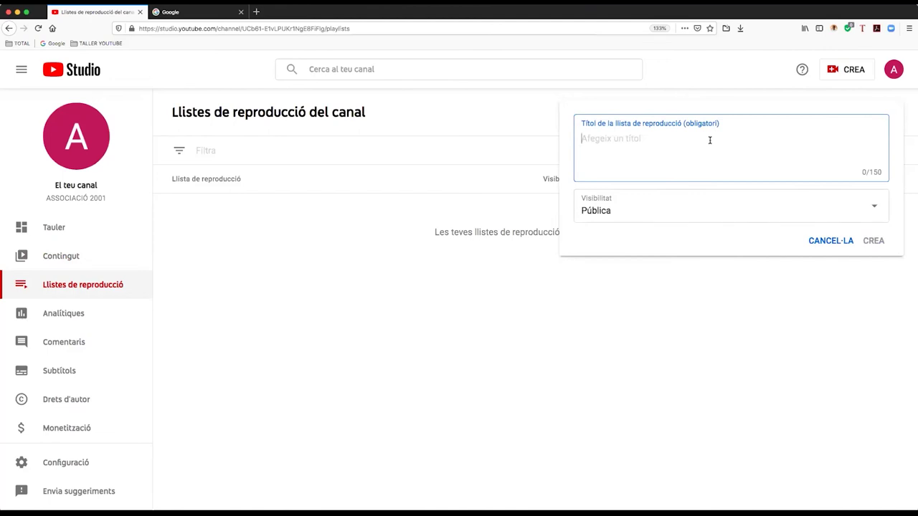
pyautogui.click(875, 210)
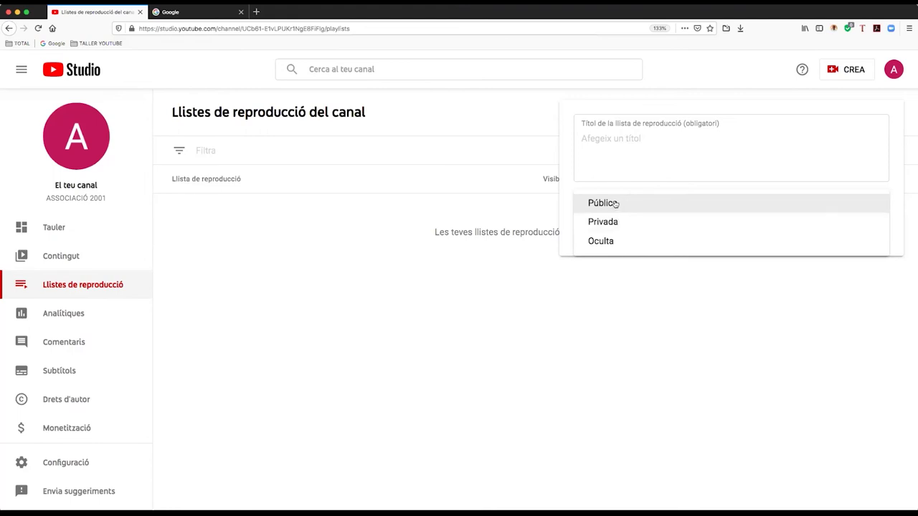
pyautogui.click(611, 309)
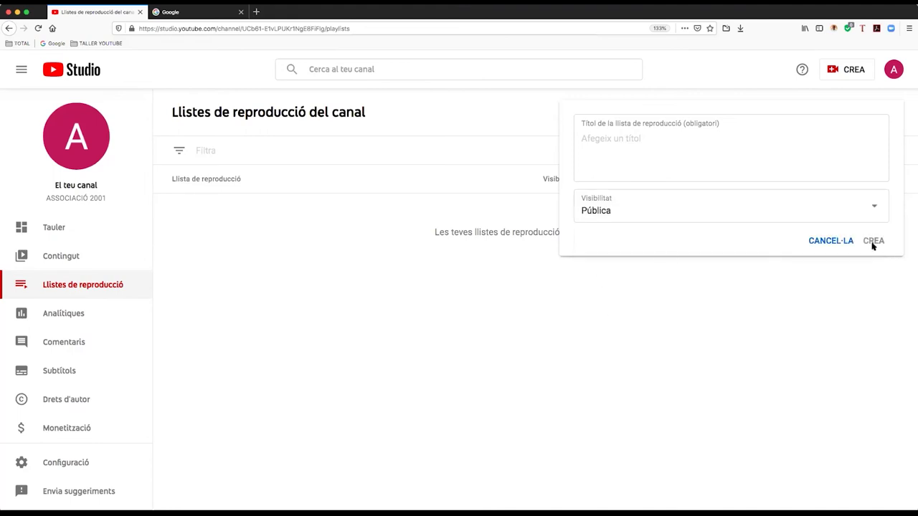
pyautogui.click(830, 241)
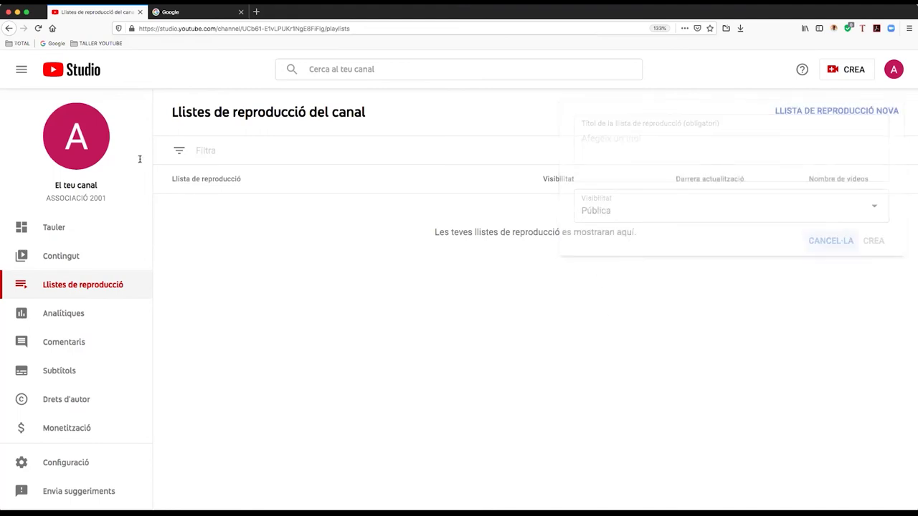
pyautogui.click(60, 314)
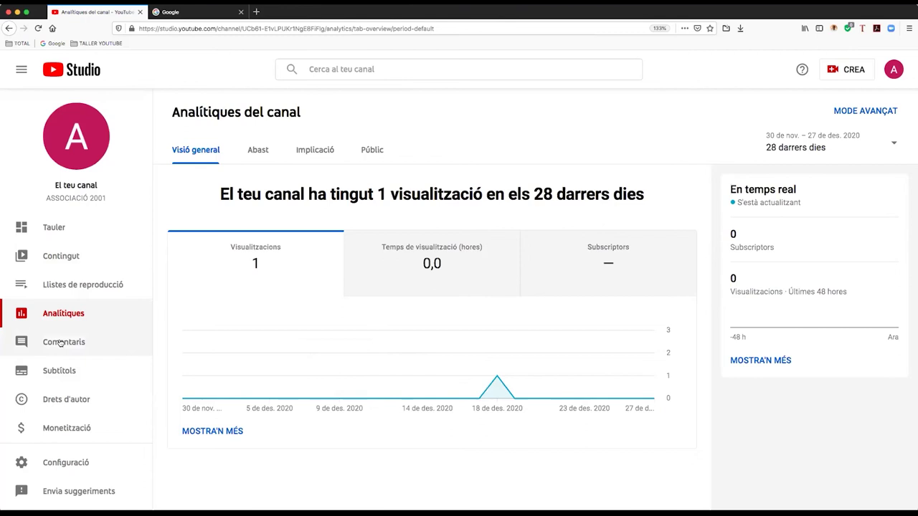
# Browse the Abast, Implicació and Públic analytics tabs, finishing on Visió general.
pyautogui.click(260, 152)
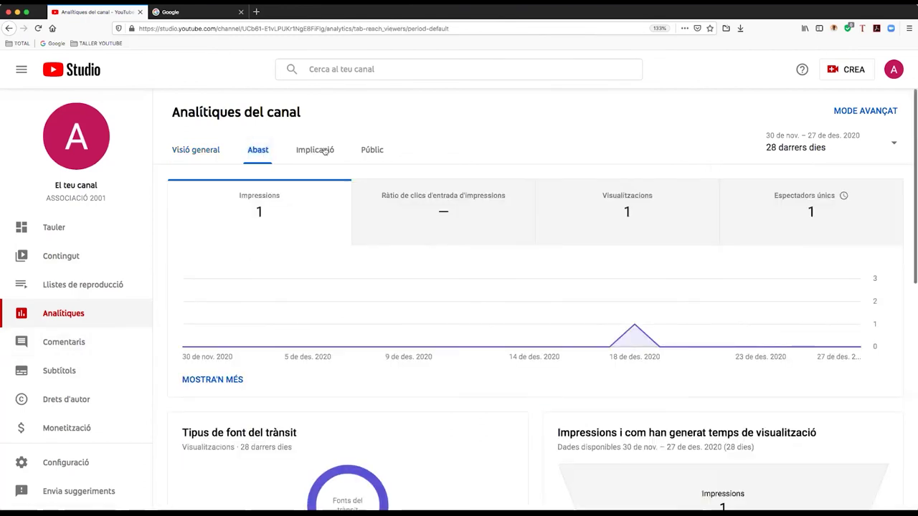
pyautogui.click(324, 151)
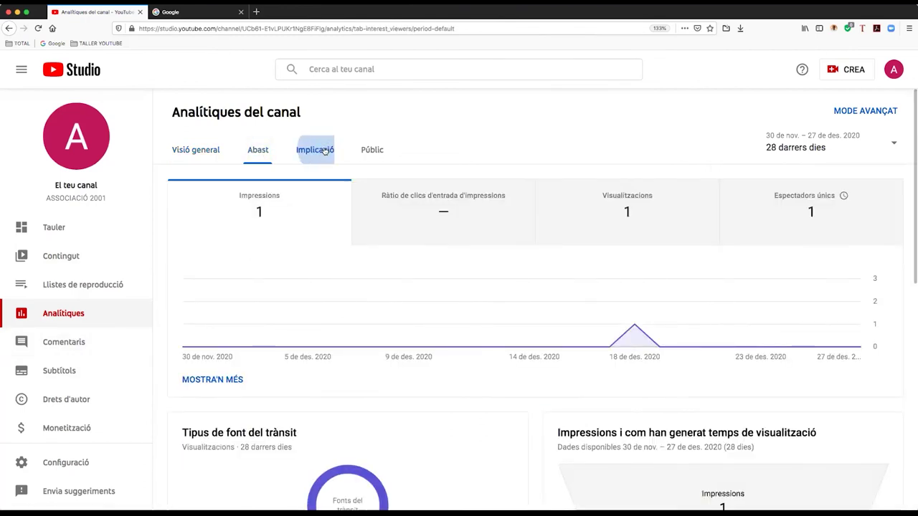
pyautogui.click(374, 151)
pyautogui.click(198, 152)
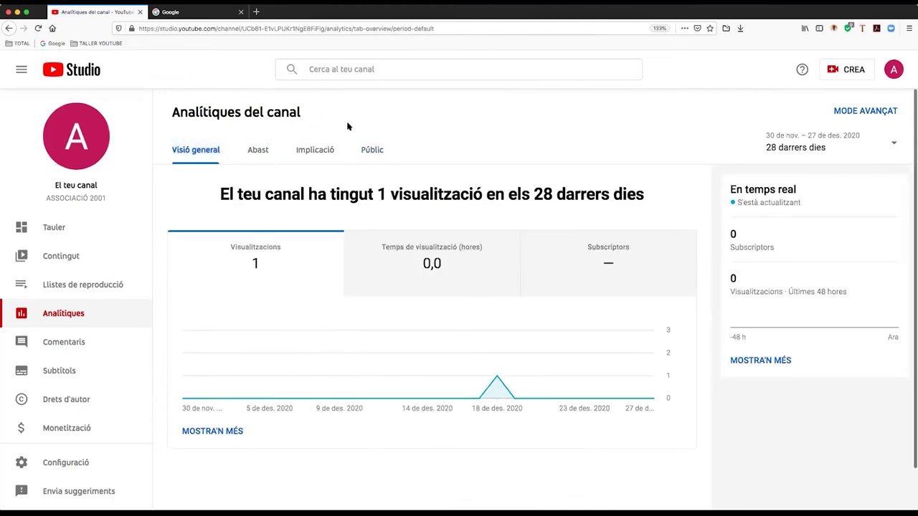
pyautogui.click(368, 151)
pyautogui.click(195, 151)
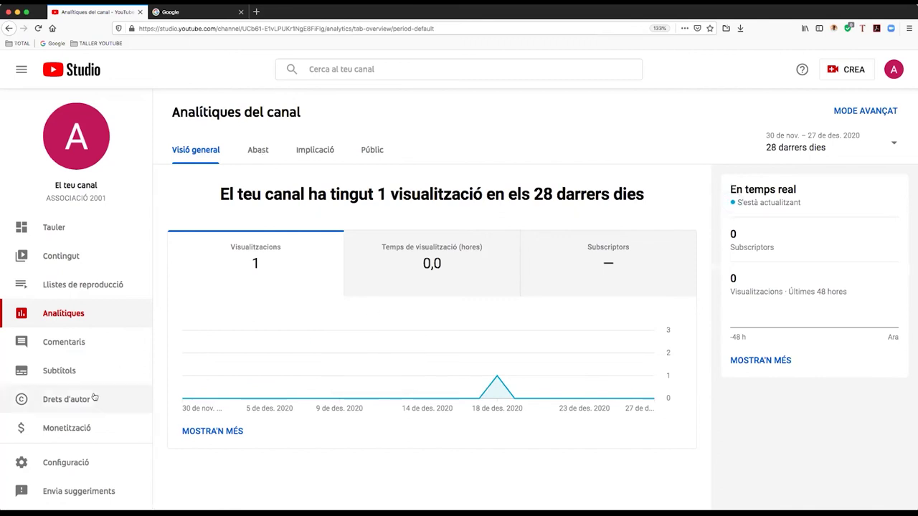
# Check Publicats and Pendents de revisió comments, then list subtitles for 'El Castellar capítol I'.
pyautogui.click(66, 342)
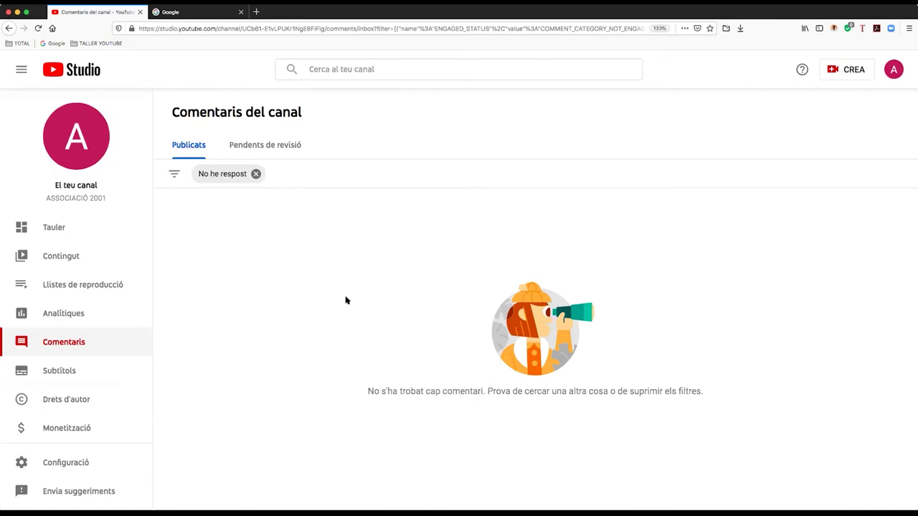
pyautogui.click(278, 149)
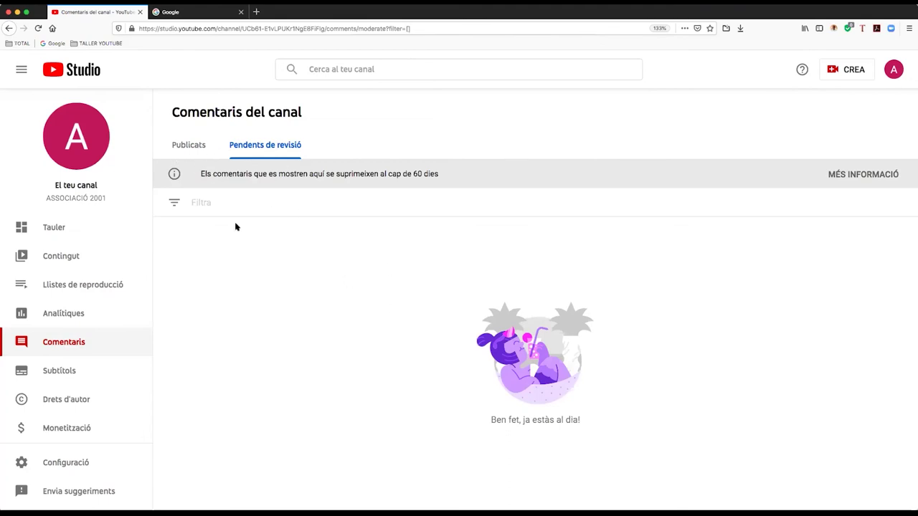
pyautogui.click(191, 145)
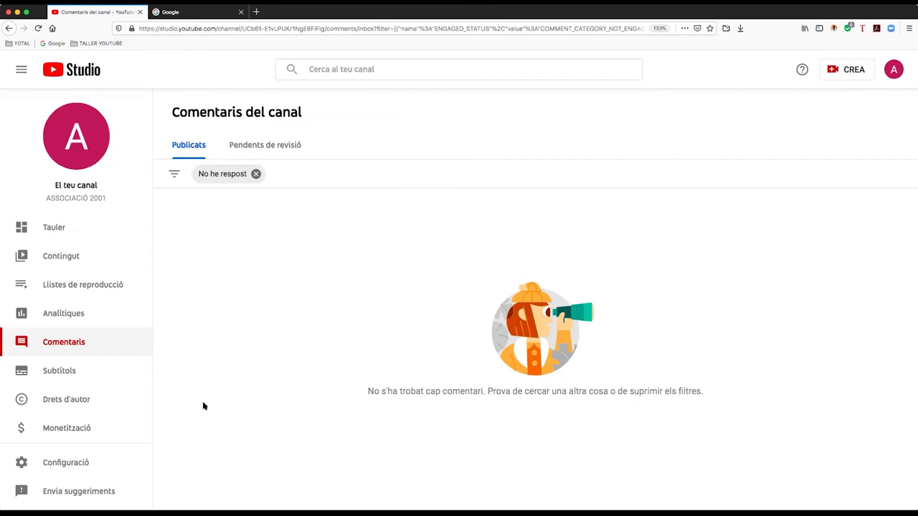
pyautogui.click(59, 372)
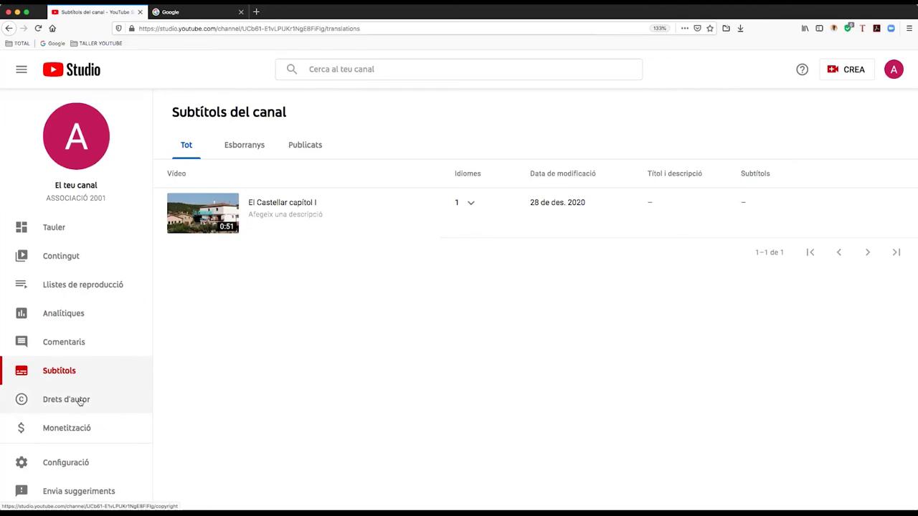
# View the empty Drets d'autor removal requests, then go via Contingut to Comentaris.
pyautogui.click(80, 401)
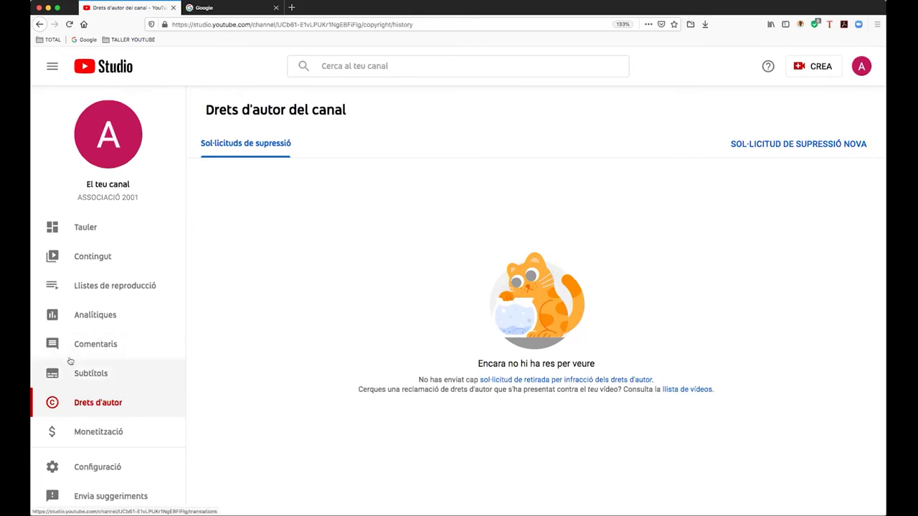
pyautogui.click(92, 257)
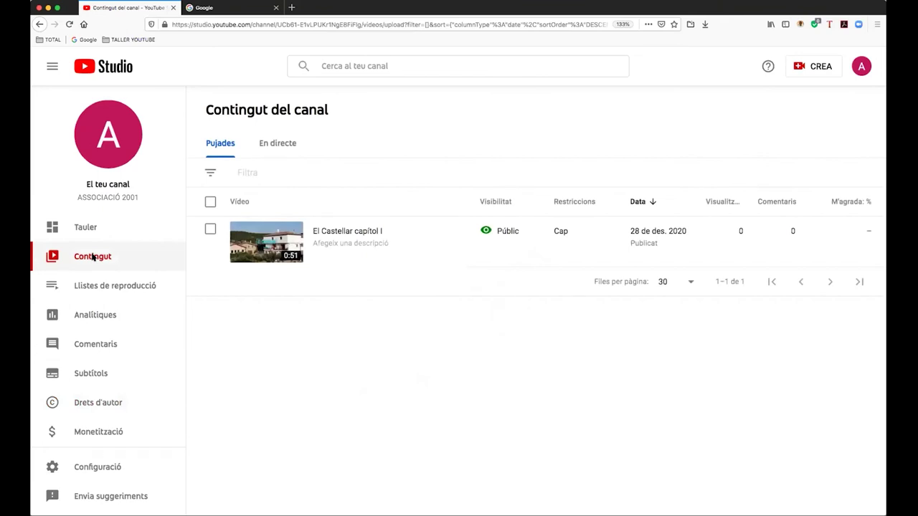
pyautogui.click(102, 344)
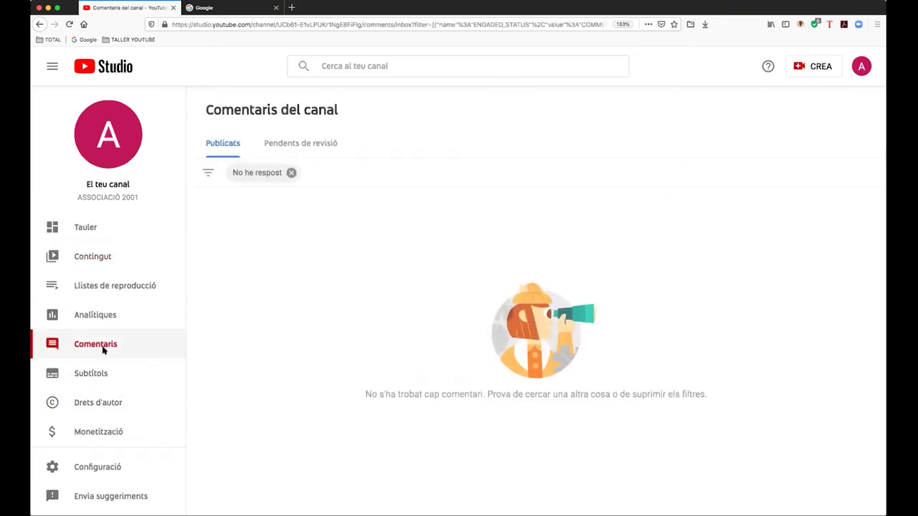
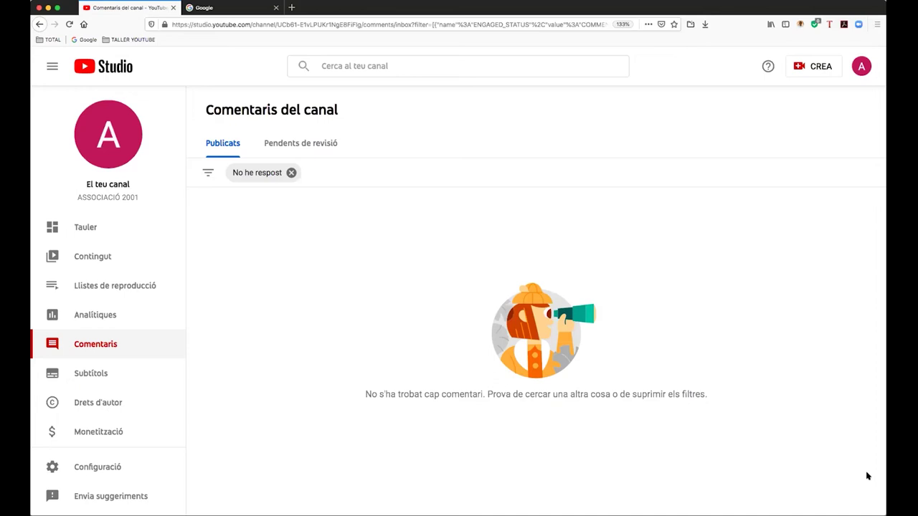
# Reset the Studio page zoom and open Gmail from the Google tab's apps grid.
pyautogui.press('super+0')
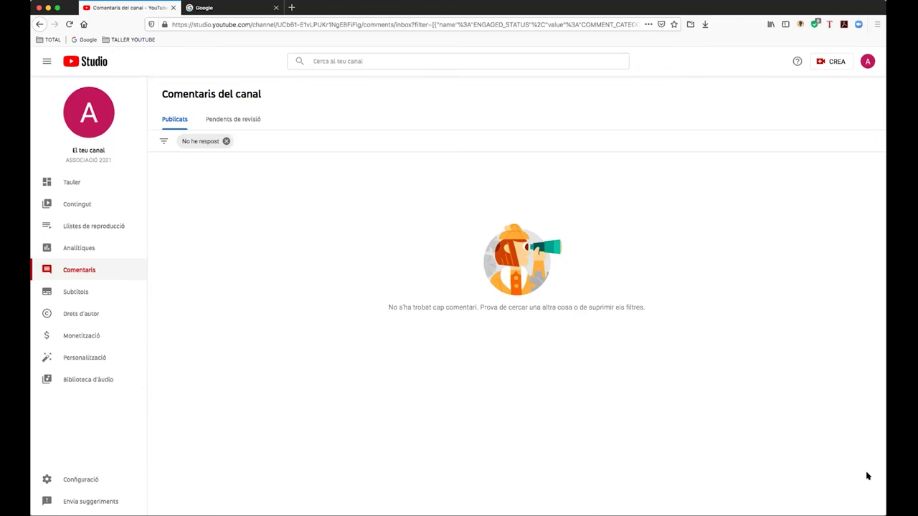
pyautogui.press('super+plus')
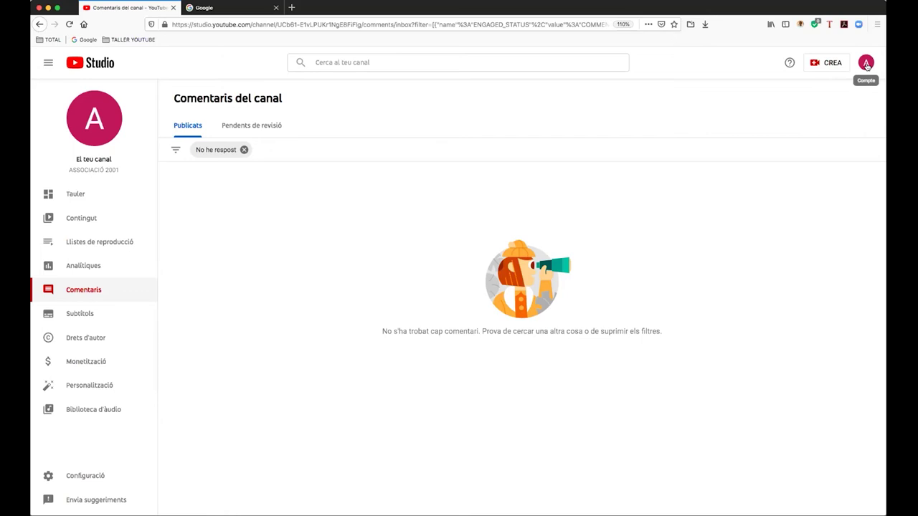
pyautogui.click(866, 63)
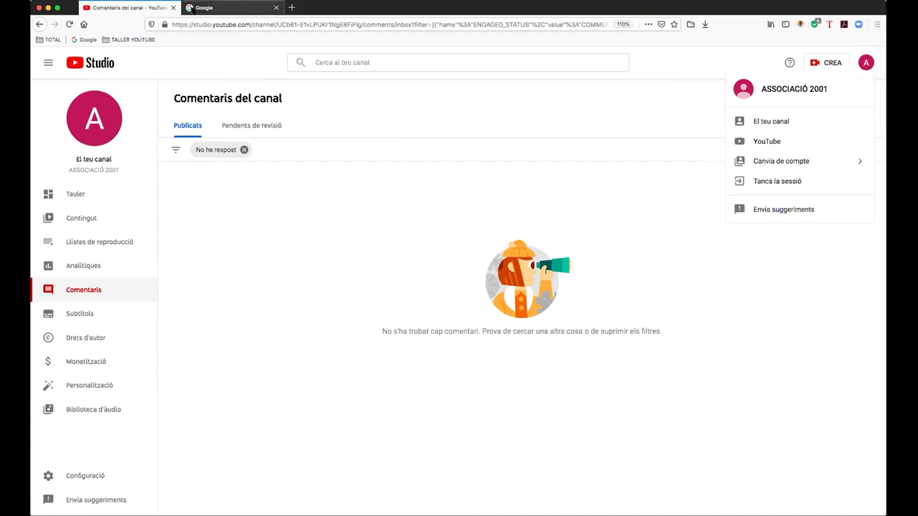
pyautogui.click(192, 9)
pyautogui.click(829, 67)
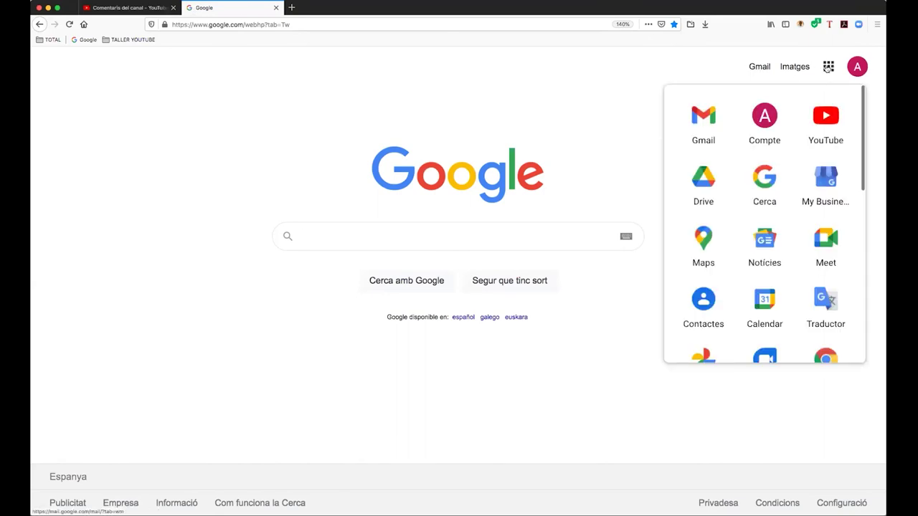
pyautogui.click(714, 122)
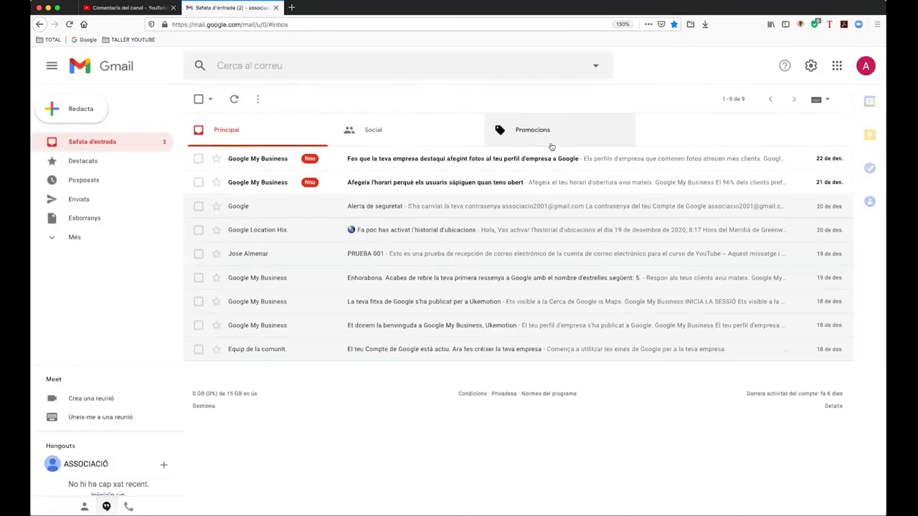
# Copy the account's e-mail address from the 'Alerta de seguretat' message, then return to Studio.
pyautogui.click(237, 207)
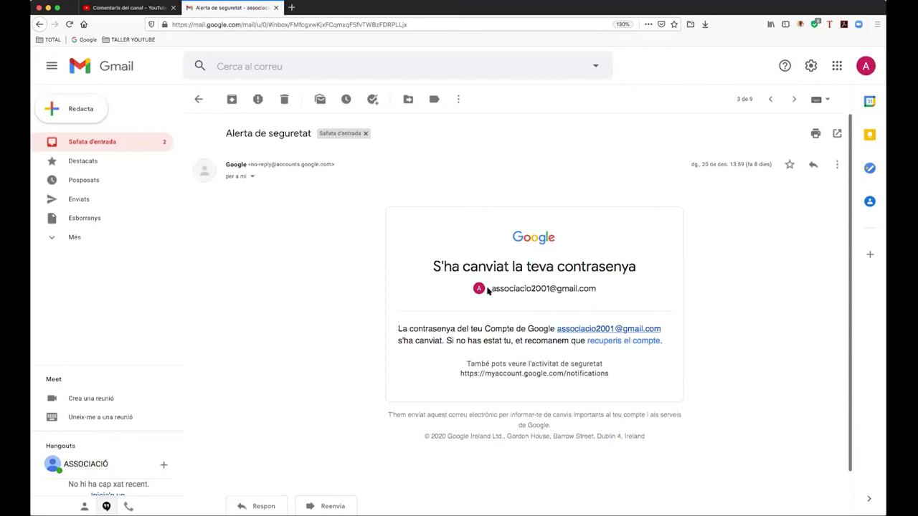
pyautogui.moveTo(492, 288); pyautogui.dragTo(596, 290)
pyautogui.rightClick(578, 288)
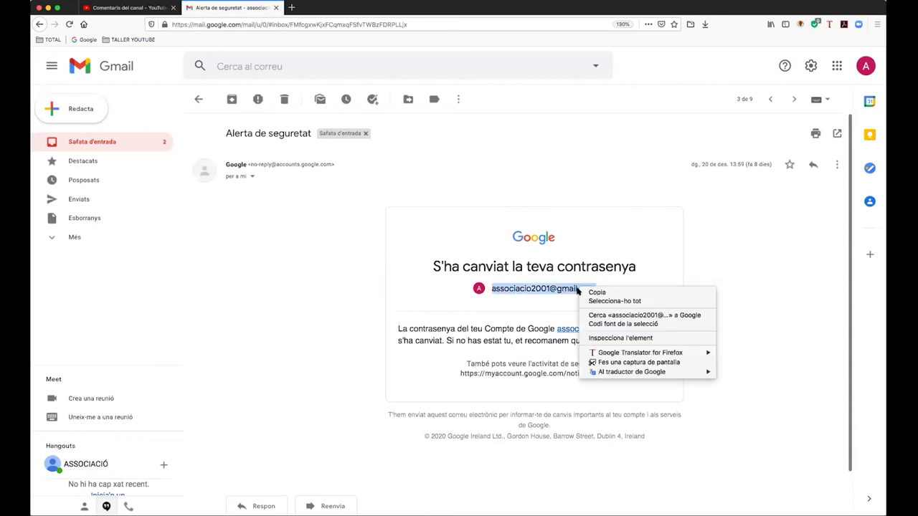
pyautogui.click(608, 293)
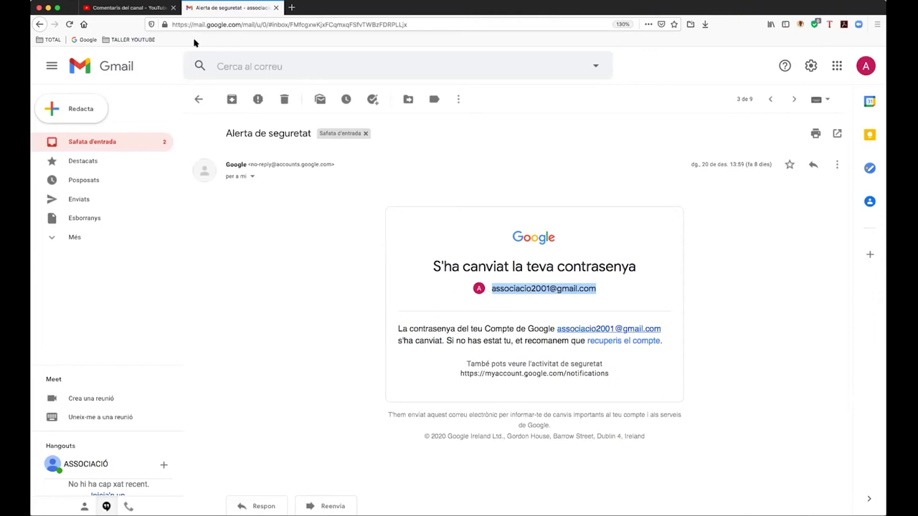
pyautogui.click(147, 10)
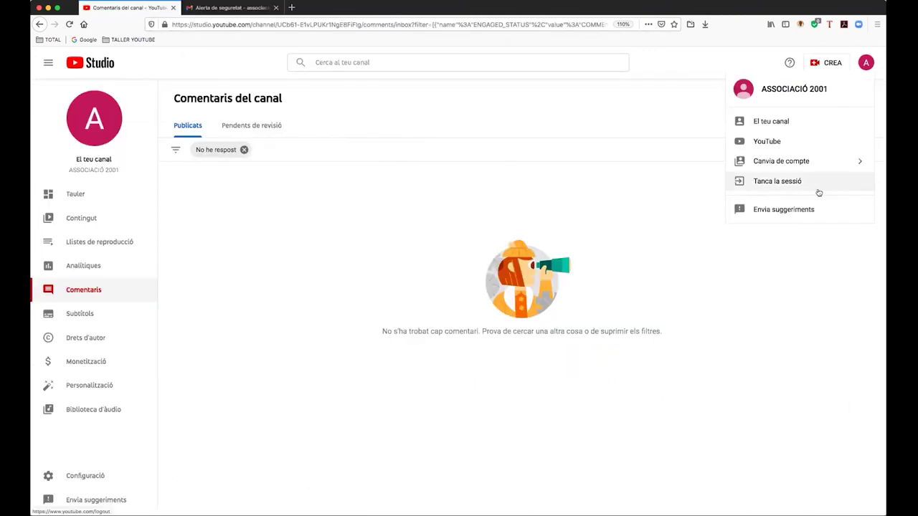
# Close the account menu, zoom the Studio page in and make the browser full screen.
pyautogui.click(540, 180)
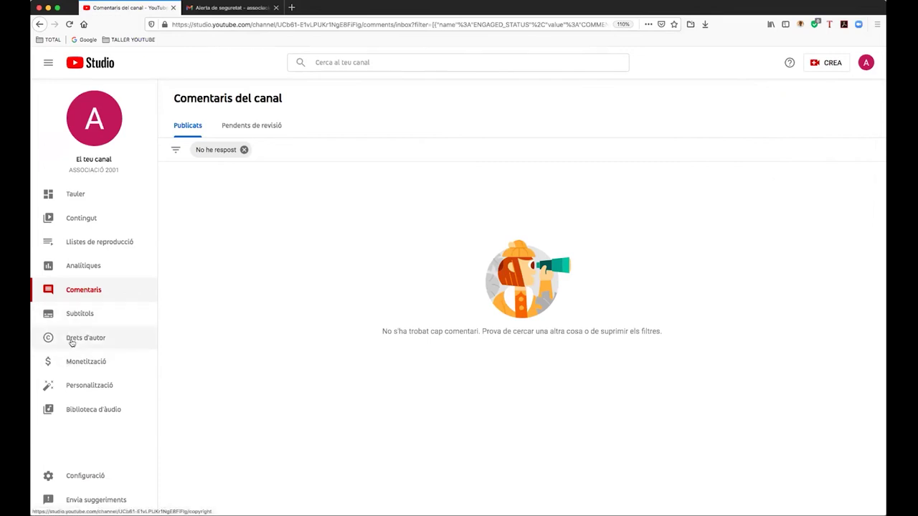
pyautogui.press('super+plus')
pyautogui.press('super+plus')
pyautogui.press('super+plus')
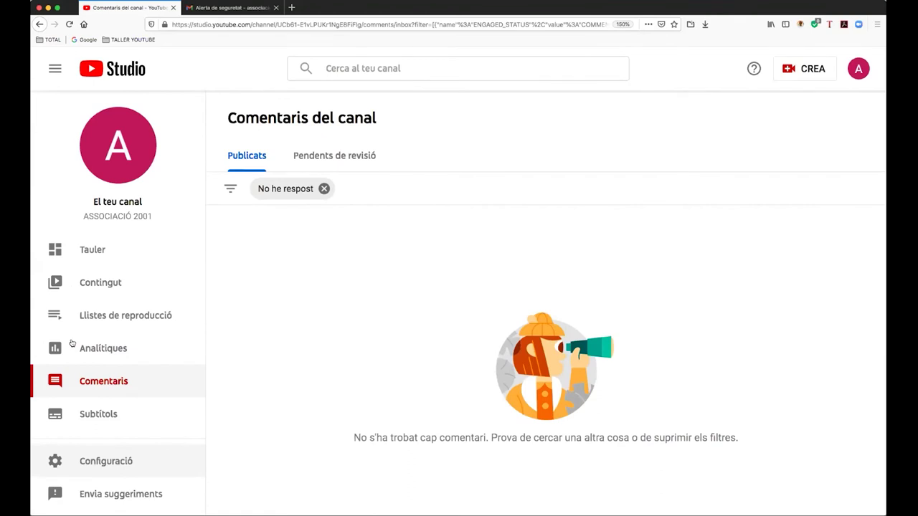
pyautogui.press('super+plus')
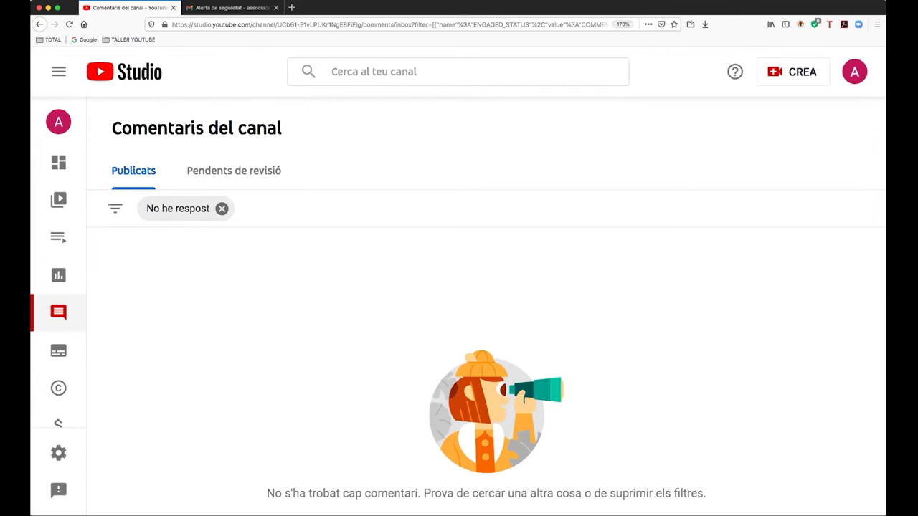
pyautogui.press('ctrl+super+f')
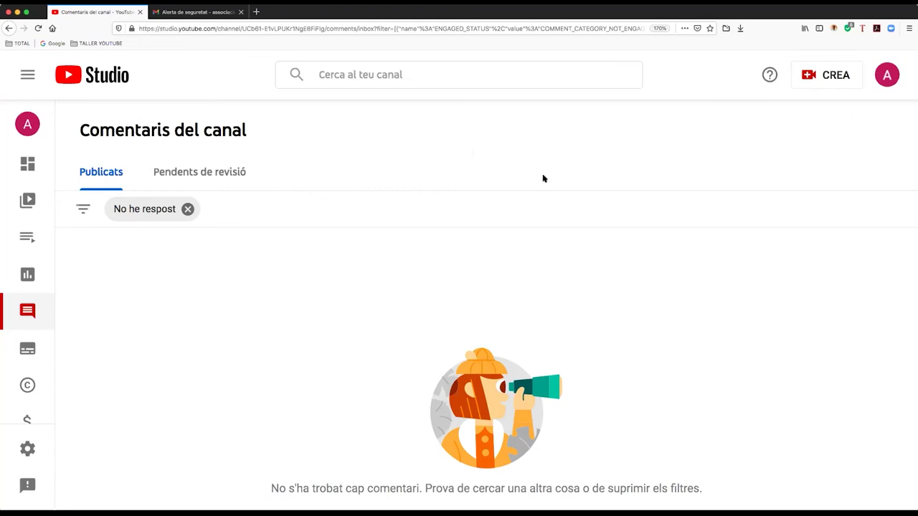
# Pass through Drets d'autor and Monetització and end on the Personalització page.
pyautogui.click(28, 385)
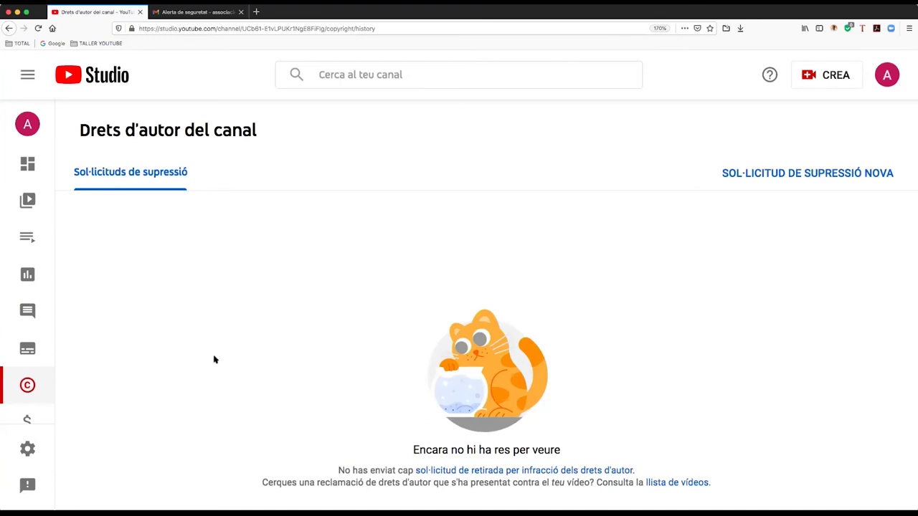
pyautogui.press('super+minus')
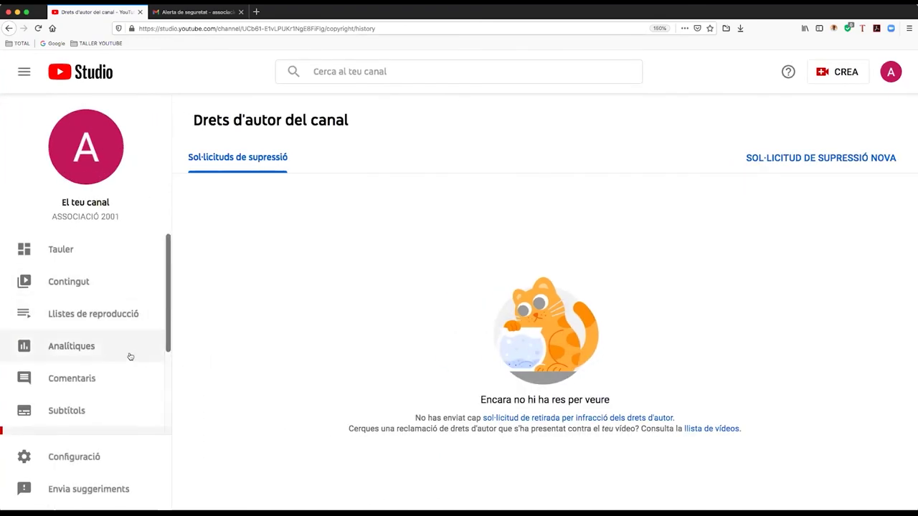
pyautogui.scroll(-3, 130, 356)
pyautogui.click(63, 355)
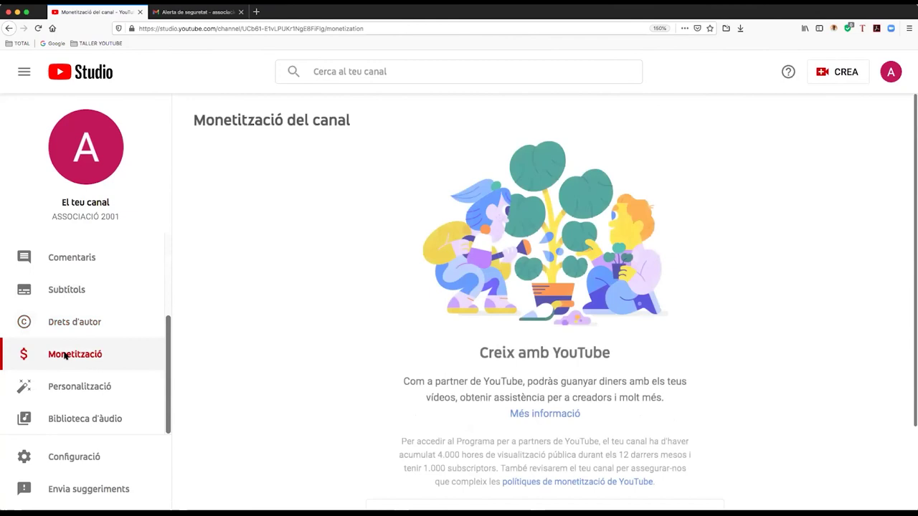
pyautogui.scroll(-3, 299, 360)
pyautogui.click(61, 382)
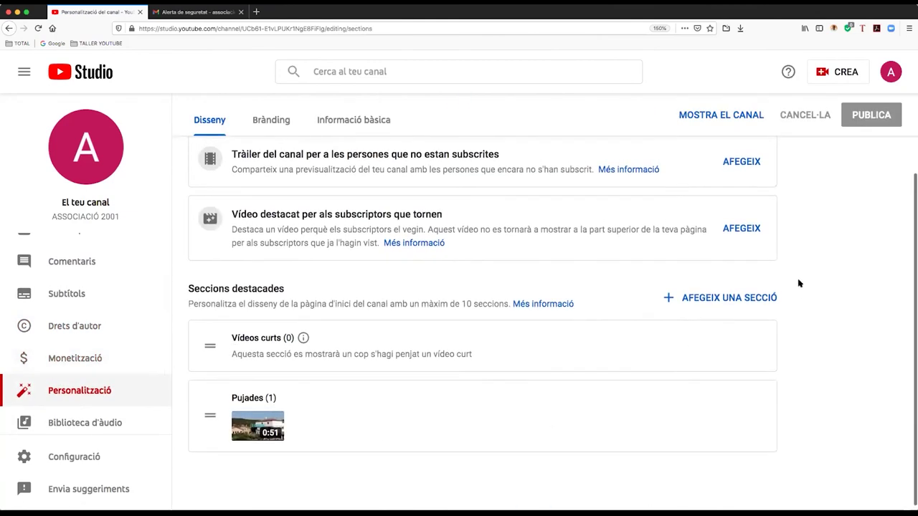
pyautogui.scroll(2, 830, 290)
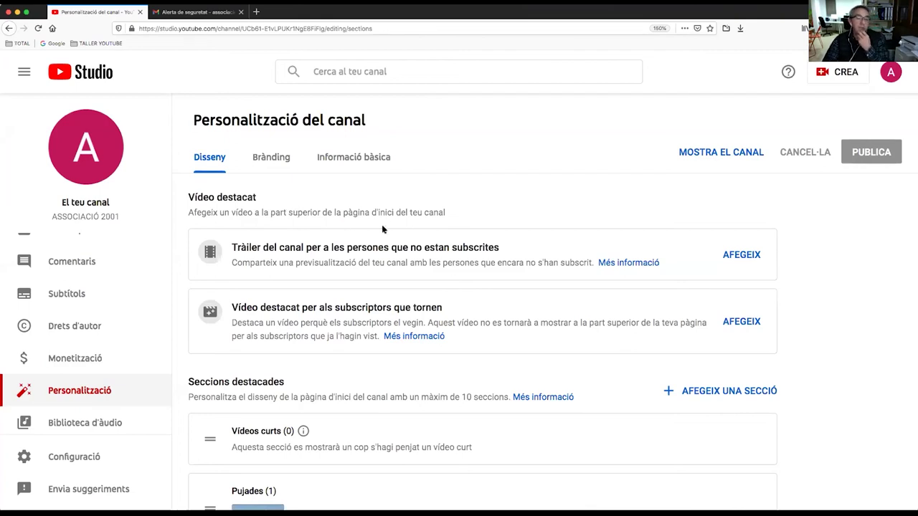
pyautogui.scroll(-2, 393, 227)
pyautogui.scroll(2, 393, 228)
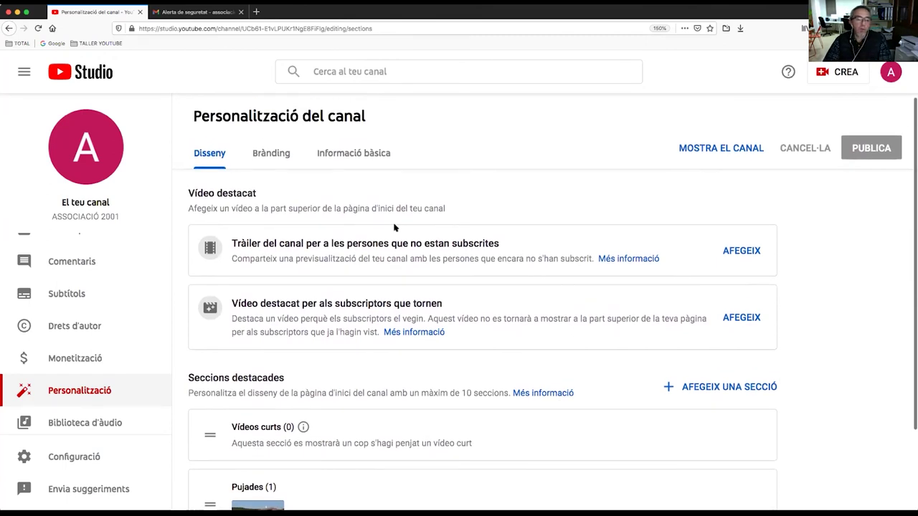
pyautogui.scroll(-3, 393, 228)
pyautogui.scroll(3, 393, 228)
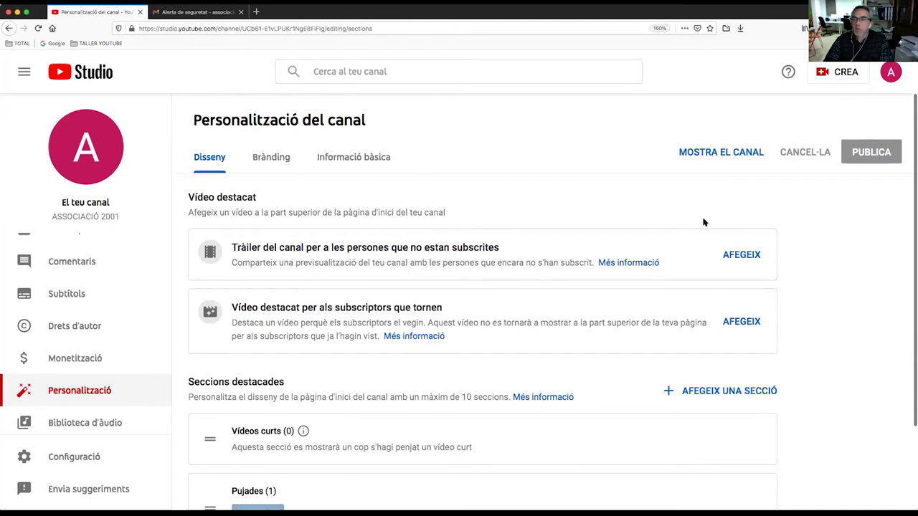
pyautogui.scroll(-3, 846, 222)
pyautogui.scroll(3, 847, 221)
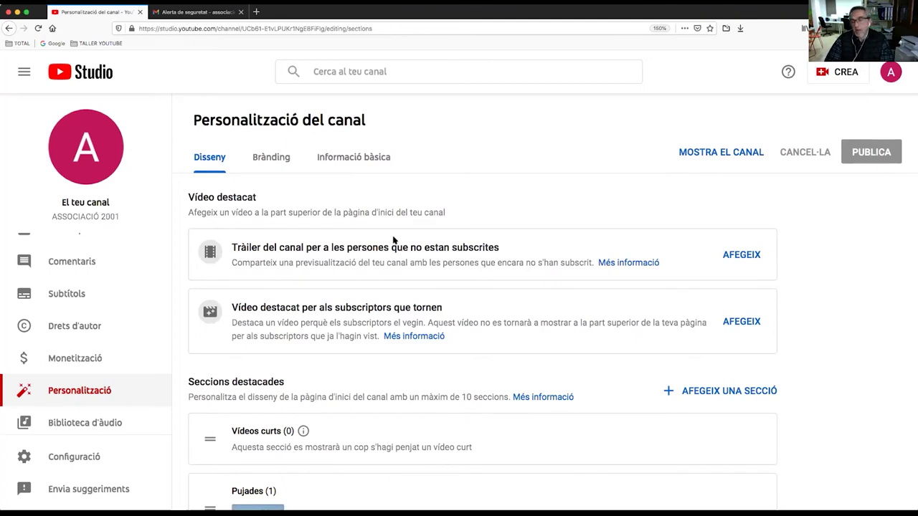
pyautogui.scroll(-2, 827, 234)
pyautogui.scroll(2, 827, 234)
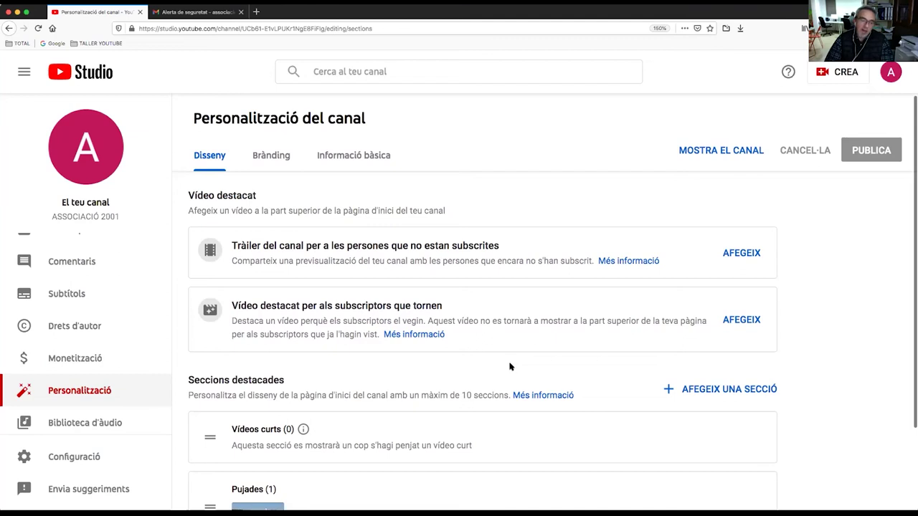
pyautogui.scroll(-3, 511, 366)
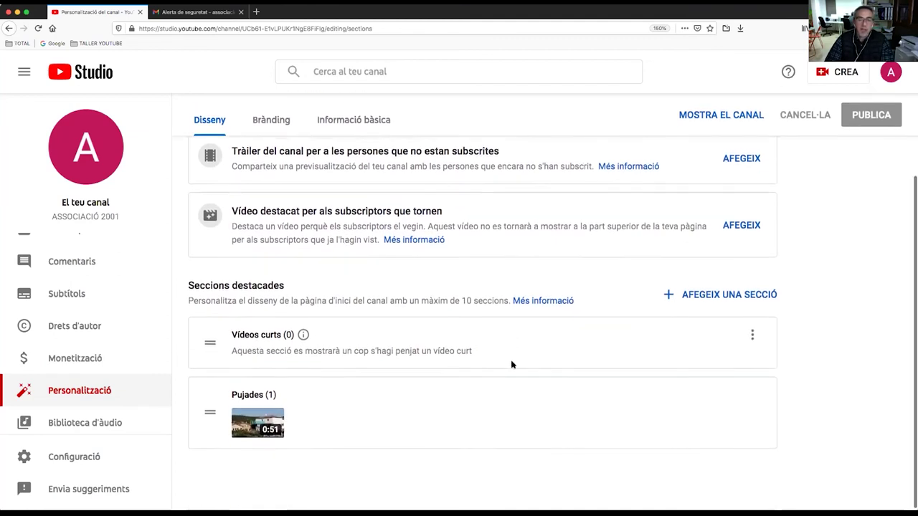
pyautogui.scroll(3, 522, 365)
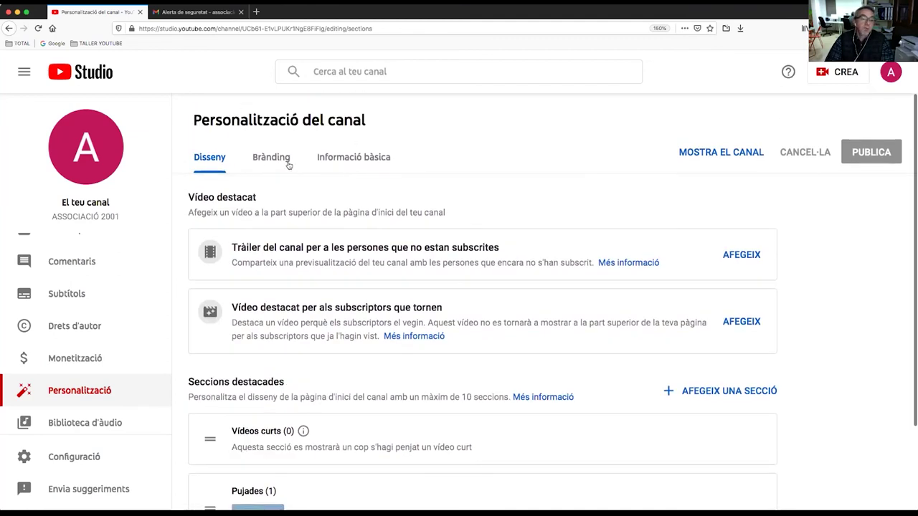
pyautogui.click(272, 159)
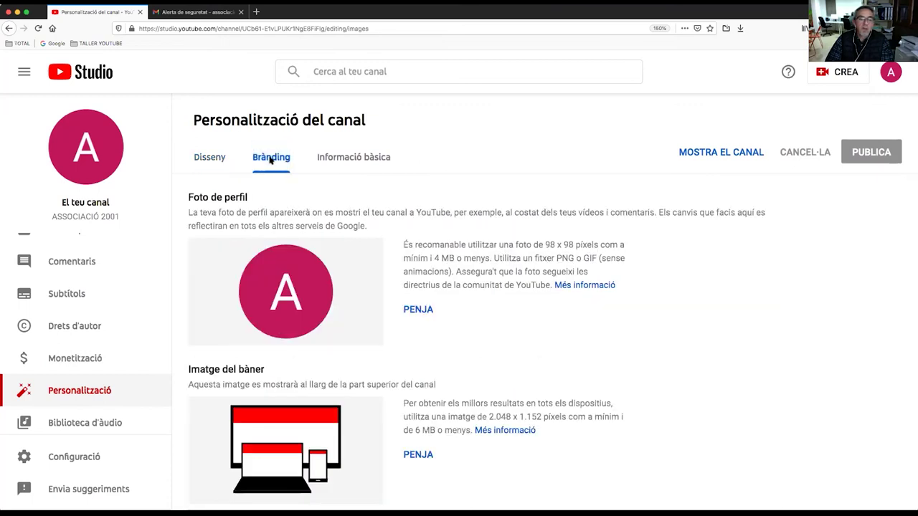
pyautogui.click(209, 158)
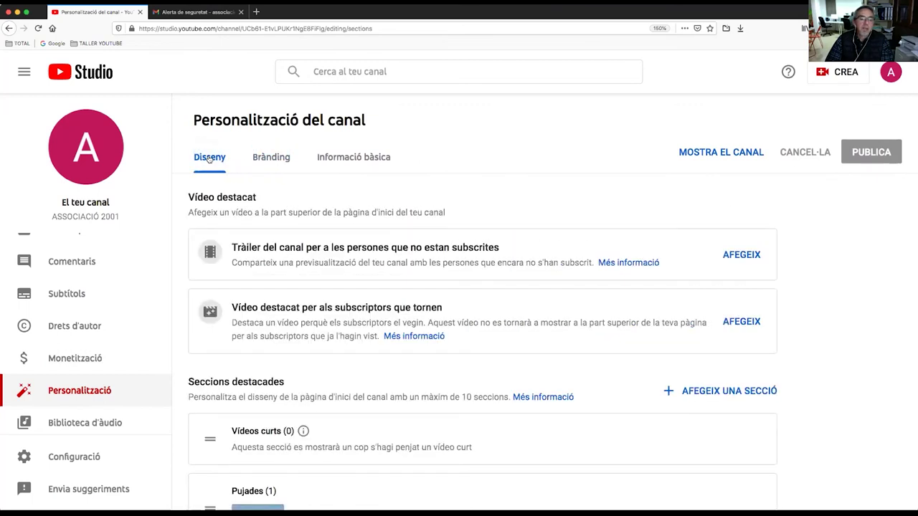
pyautogui.click(260, 159)
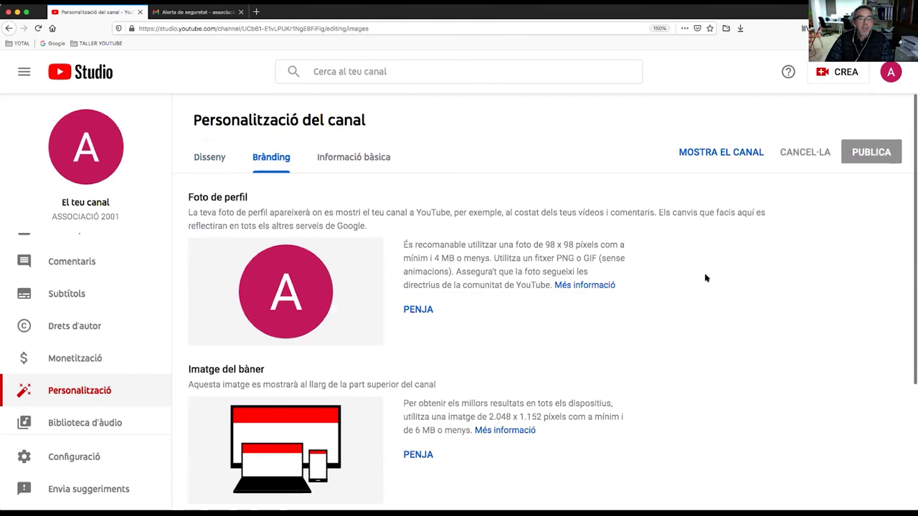
pyautogui.scroll(-1, 706, 277)
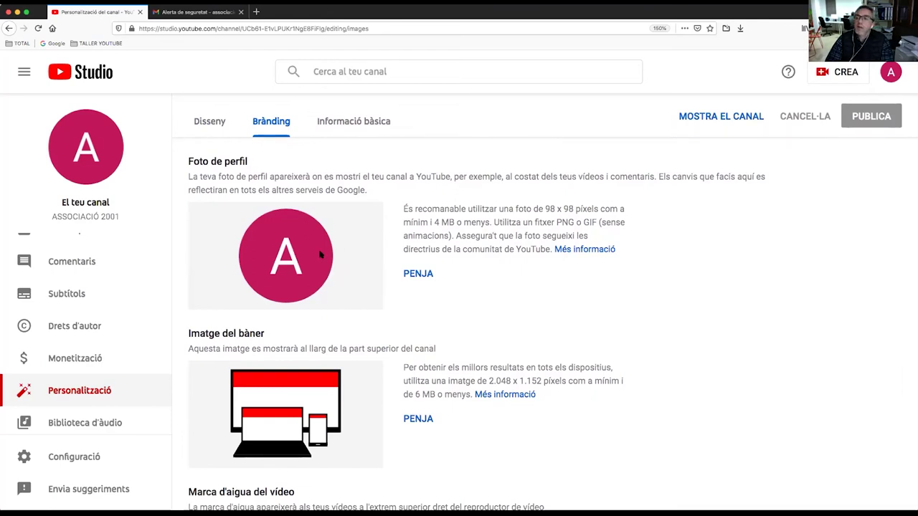
pyautogui.scroll(-3, 339, 328)
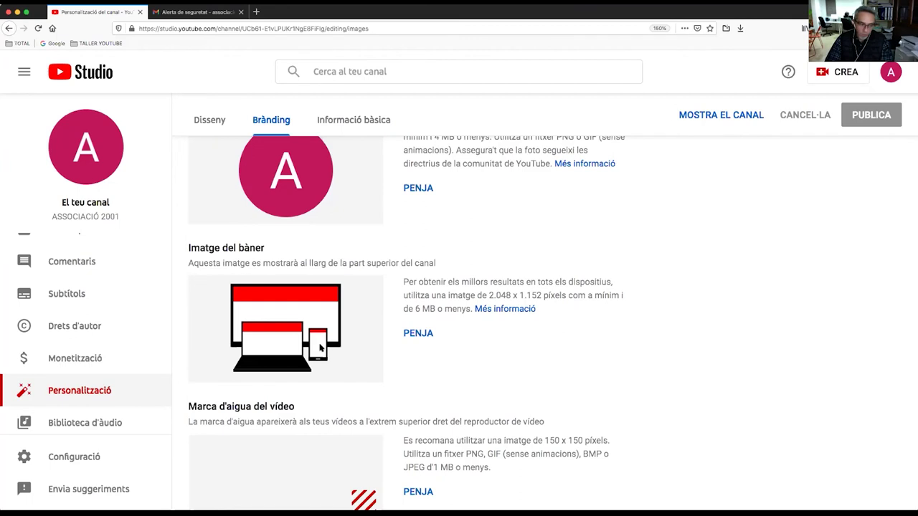
pyautogui.scroll(-1, 515, 357)
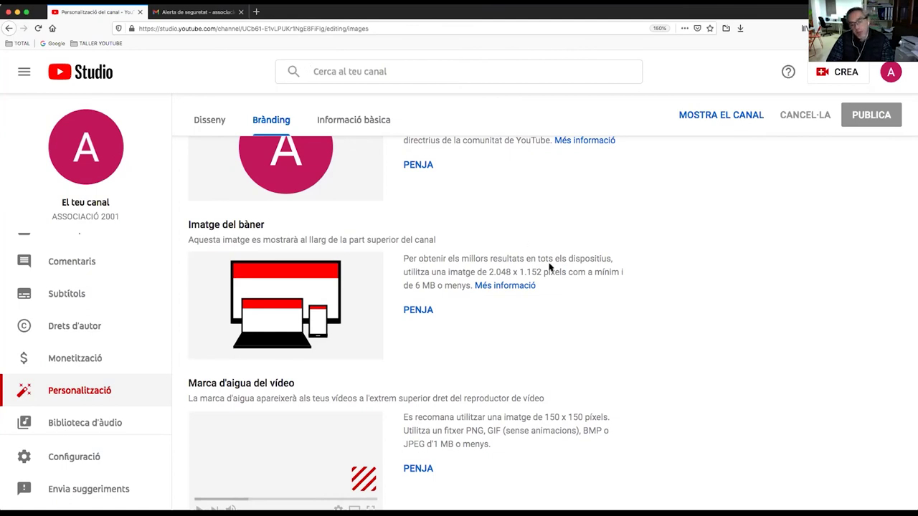
pyautogui.scroll(-1, 550, 265)
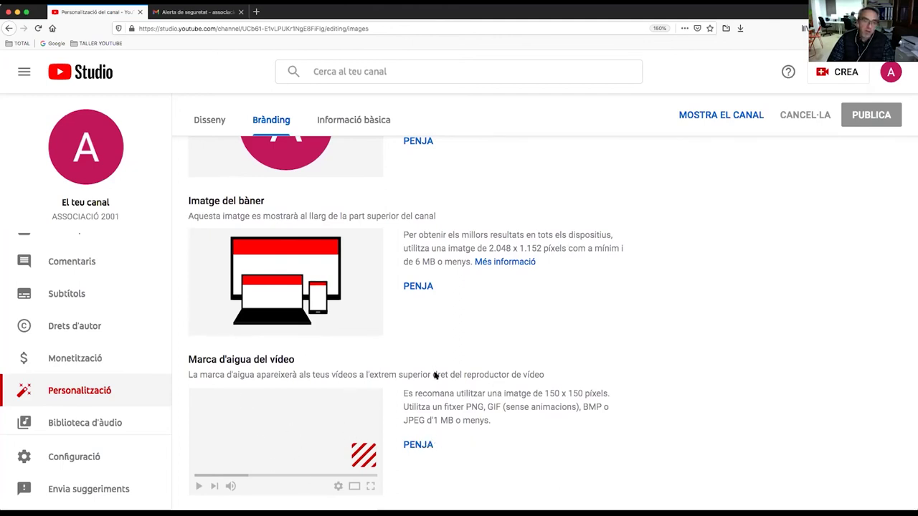
pyautogui.scroll(5, 438, 373)
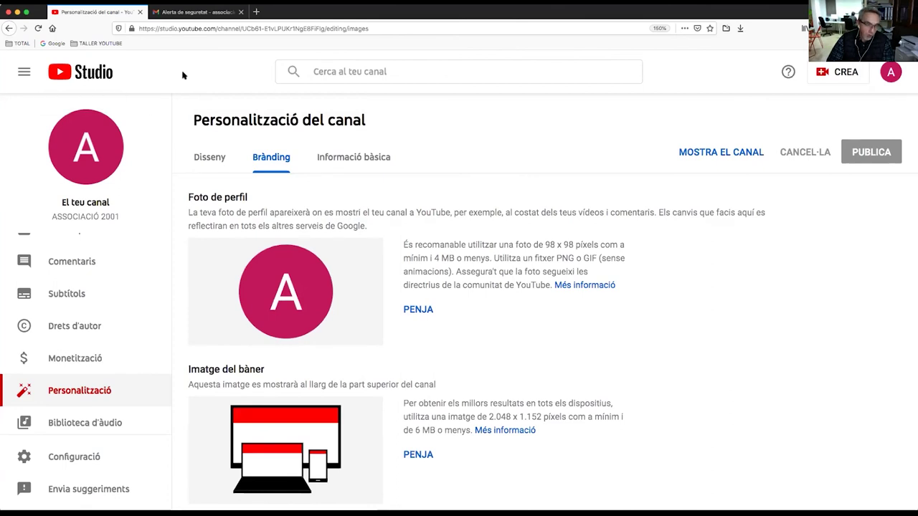
# Open Informació bàsica and review the name, description, URL del canal, Enllaços and contact e-mail sections.
pyautogui.click(356, 157)
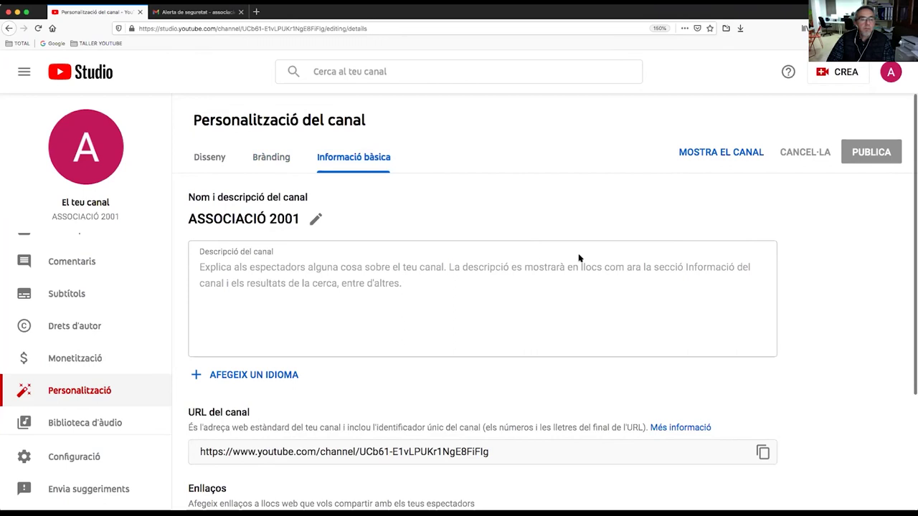
pyautogui.scroll(-2, 542, 267)
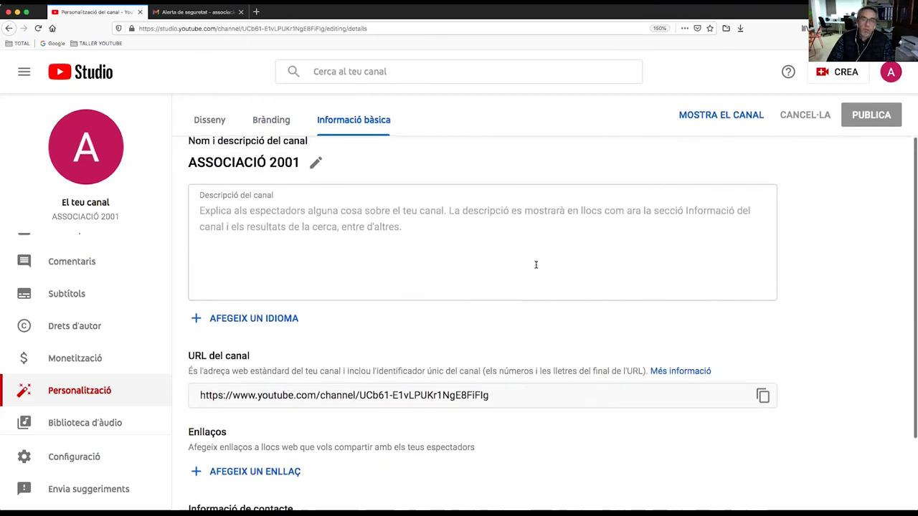
pyautogui.scroll(2, 535, 265)
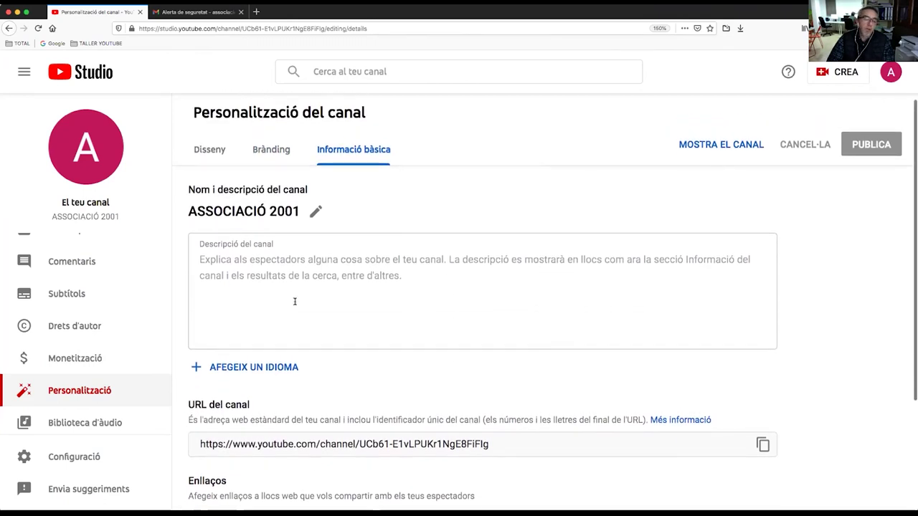
pyautogui.scroll(-2, 287, 299)
pyautogui.scroll(-3, 286, 300)
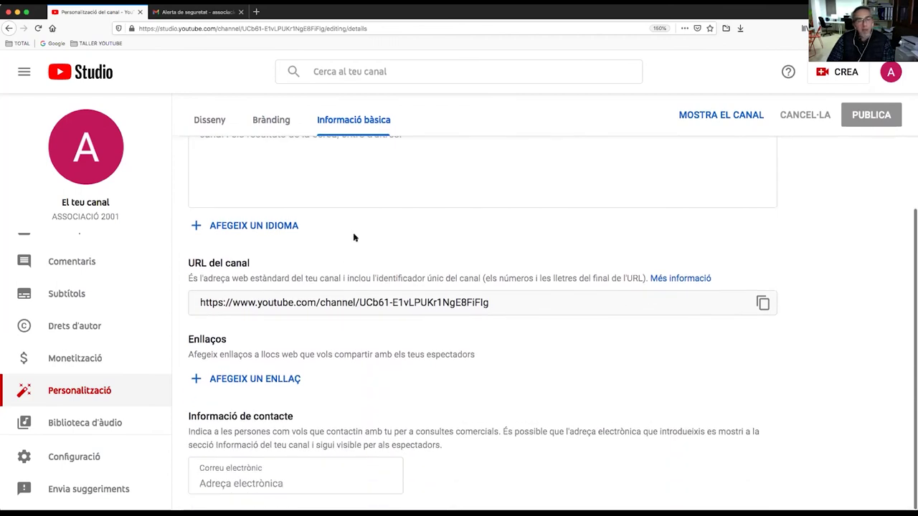
pyautogui.scroll(1, 374, 243)
pyautogui.scroll(-1, 374, 243)
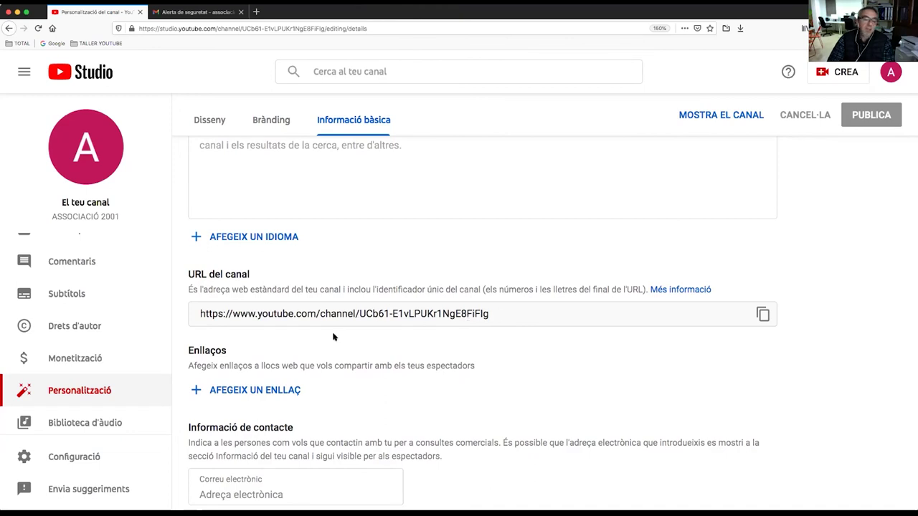
pyautogui.scroll(-1, 351, 337)
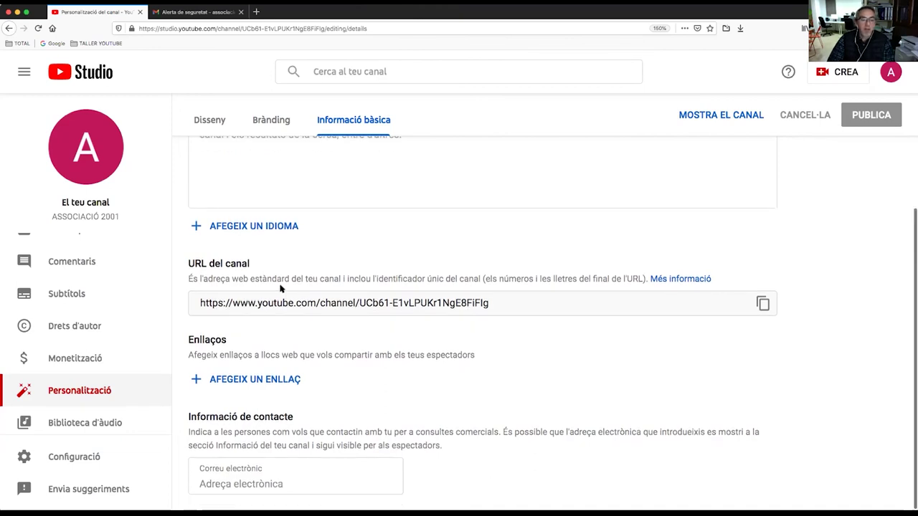
pyautogui.scroll(-1, 454, 332)
pyautogui.scroll(1, 440, 383)
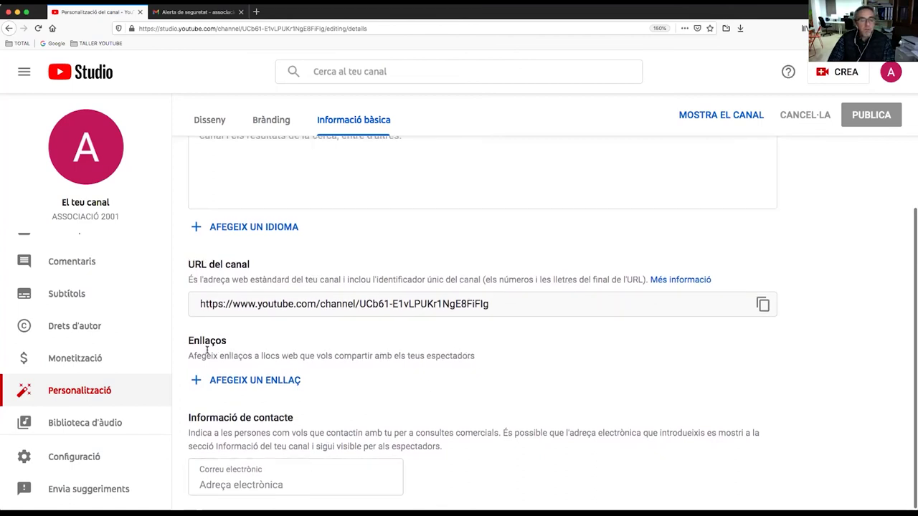
pyautogui.scroll(1, 215, 339)
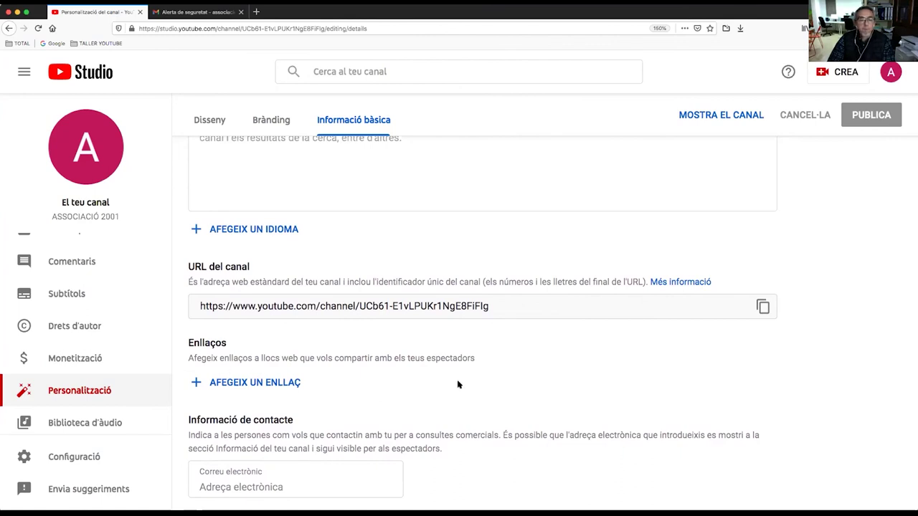
pyautogui.scroll(3, 472, 388)
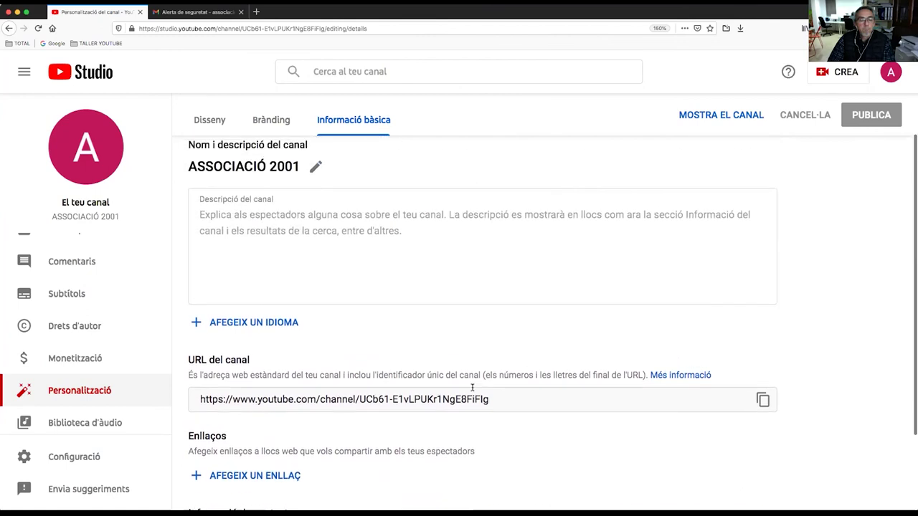
pyautogui.scroll(2, 472, 388)
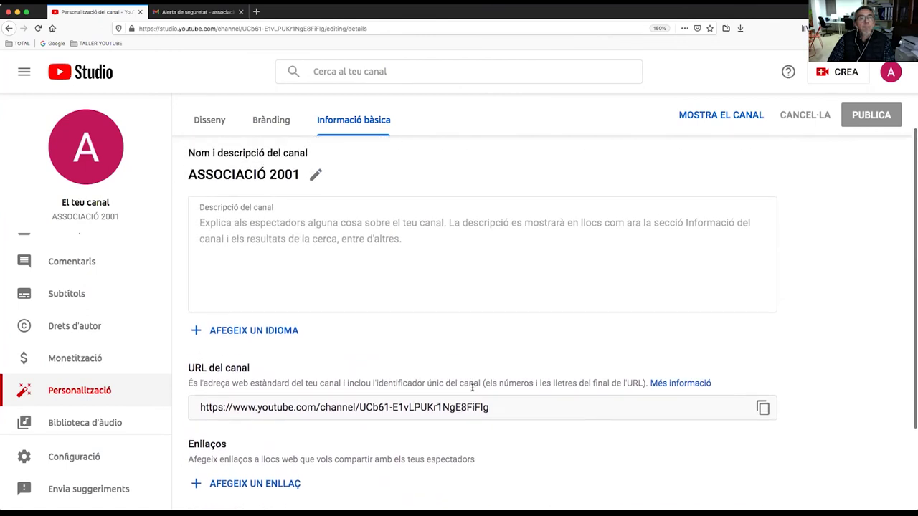
pyautogui.scroll(1, 472, 391)
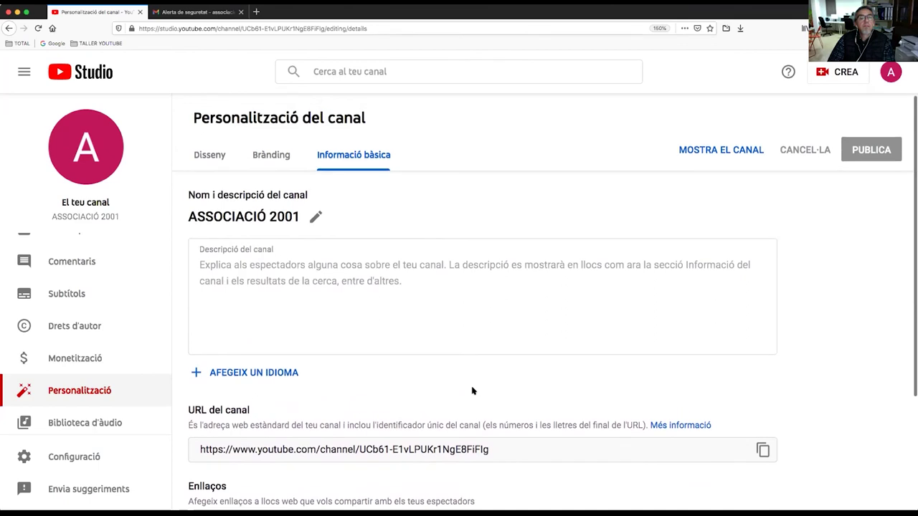
pyautogui.scroll(-4, 472, 391)
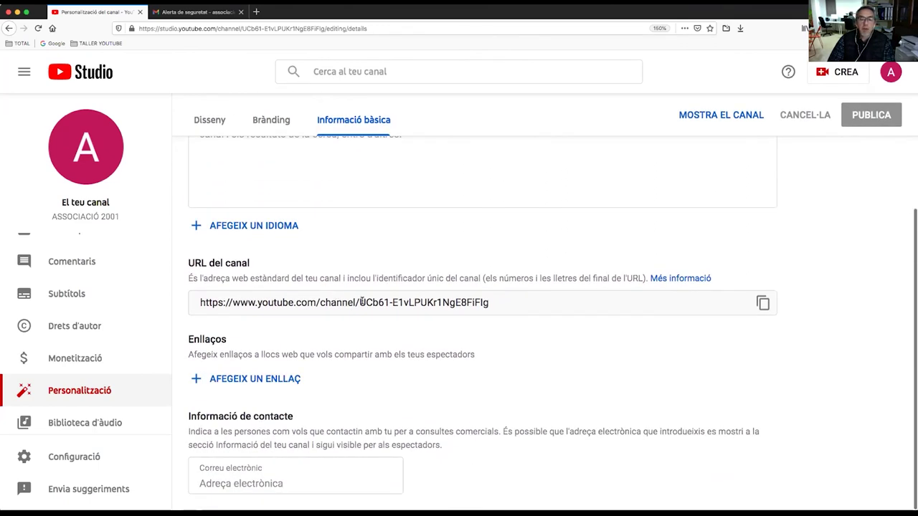
# Select the channel ID at the end of URL del canal, then open its help article.
pyautogui.moveTo(359, 303)
pyautogui.mouseDown()
pyautogui.moveTo(472, 308)
pyautogui.moveTo(361, 303)
pyautogui.mouseUp()
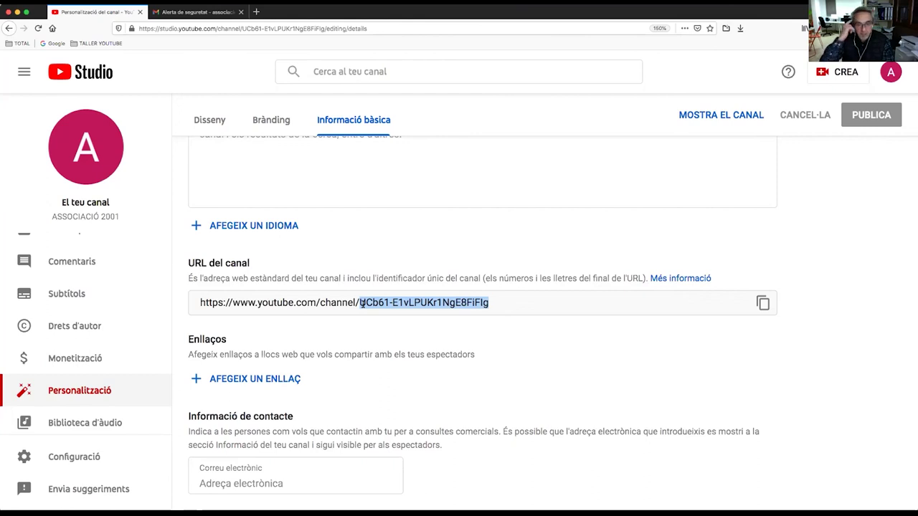
pyautogui.click(687, 280)
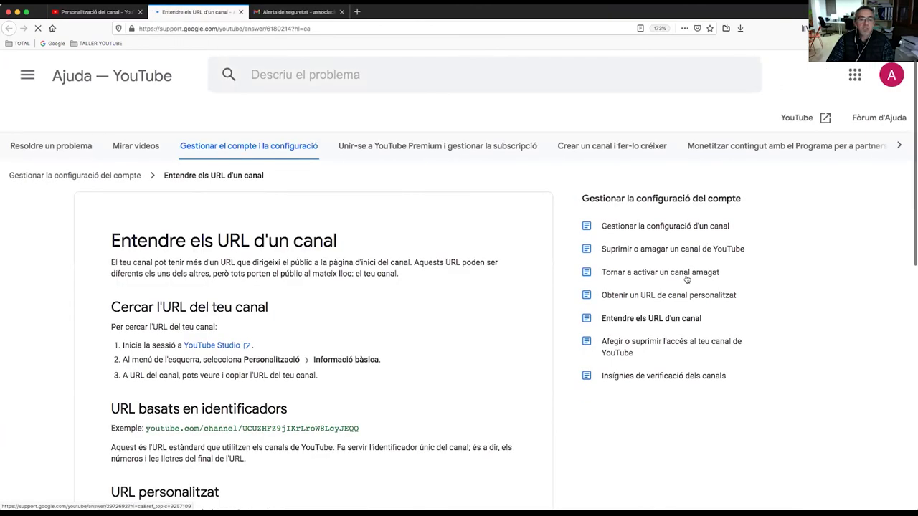
# Read the 'Entendre els URL d'un canal' help article, then go back to Informació bàsica.
pyautogui.scroll(-5, 451, 366)
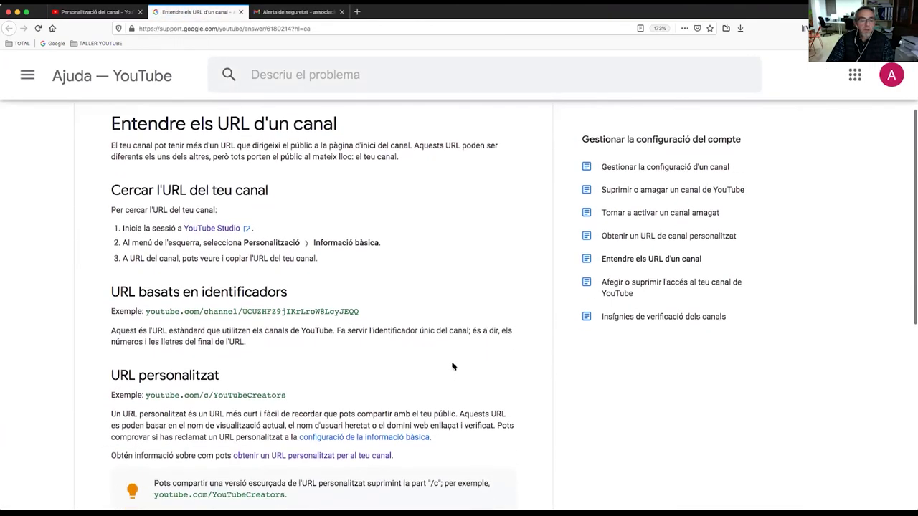
pyautogui.scroll(-3, 452, 366)
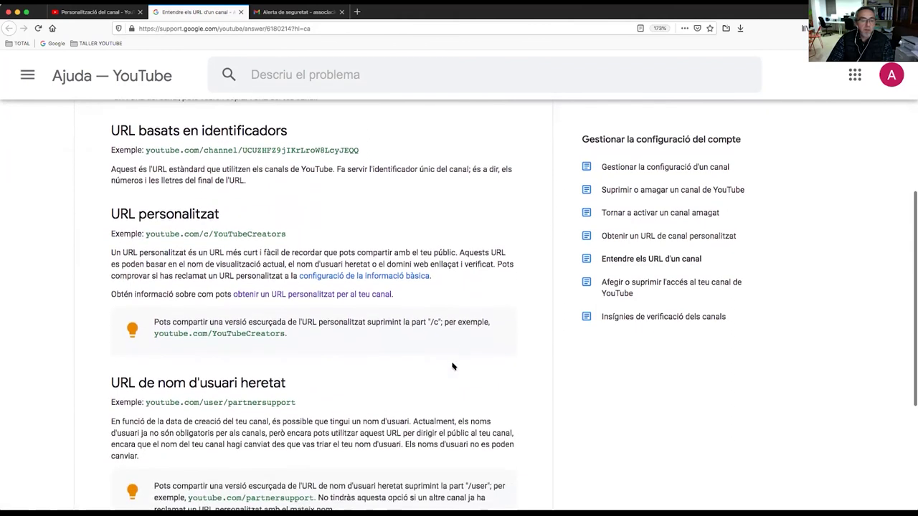
pyautogui.scroll(-3, 452, 367)
pyautogui.scroll(5, 452, 362)
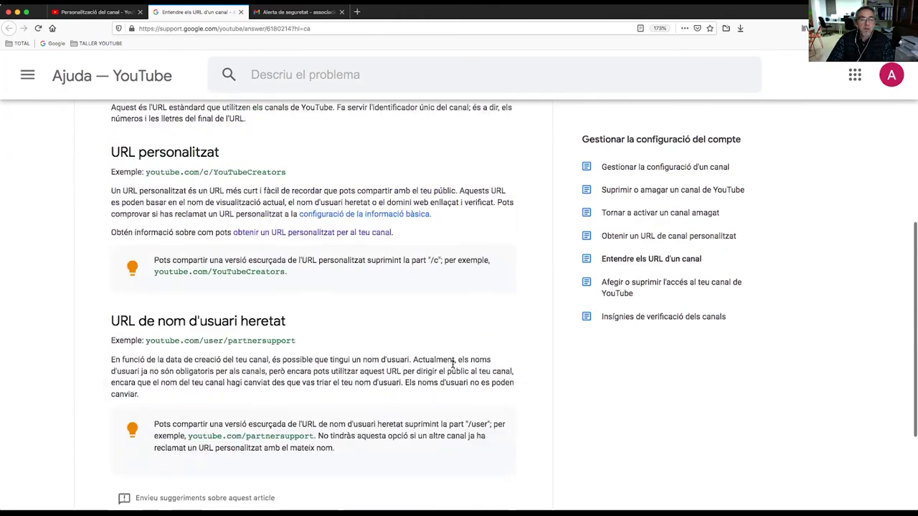
pyautogui.scroll(3, 453, 364)
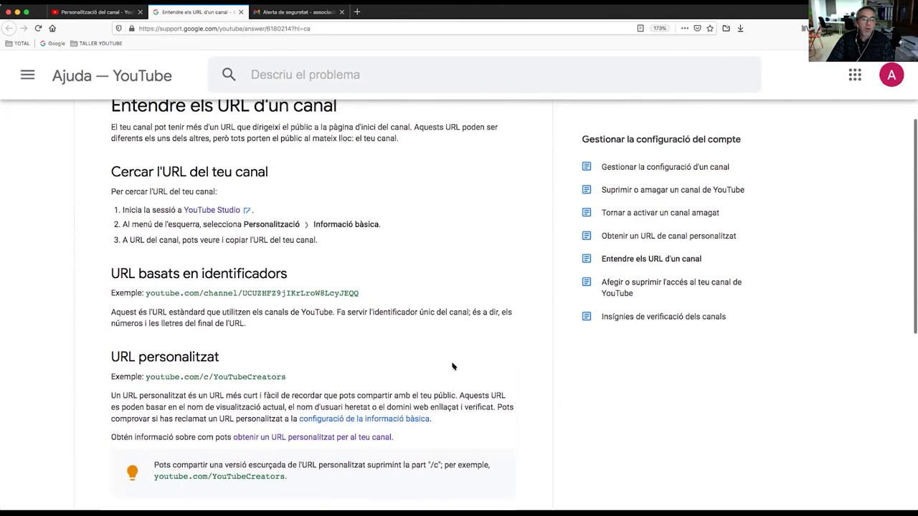
pyautogui.scroll(2, 452, 366)
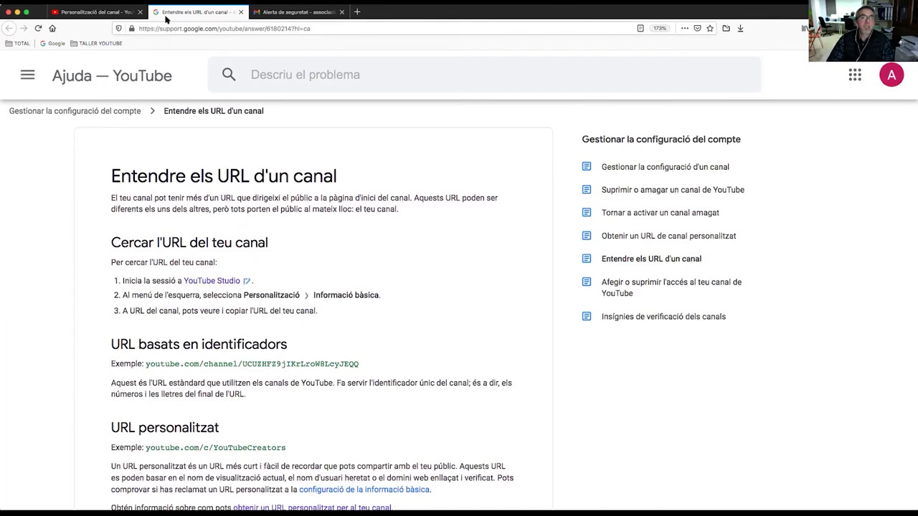
pyautogui.click(118, 13)
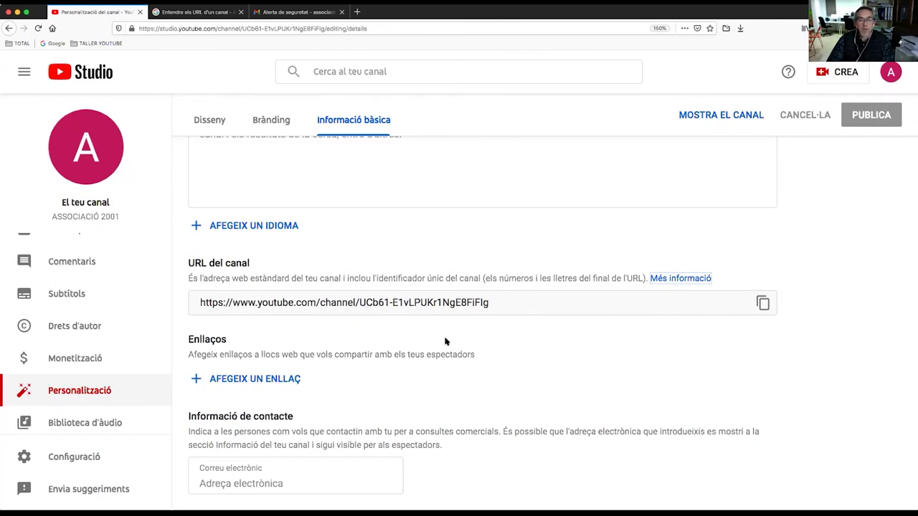
pyautogui.scroll(-1, 392, 351)
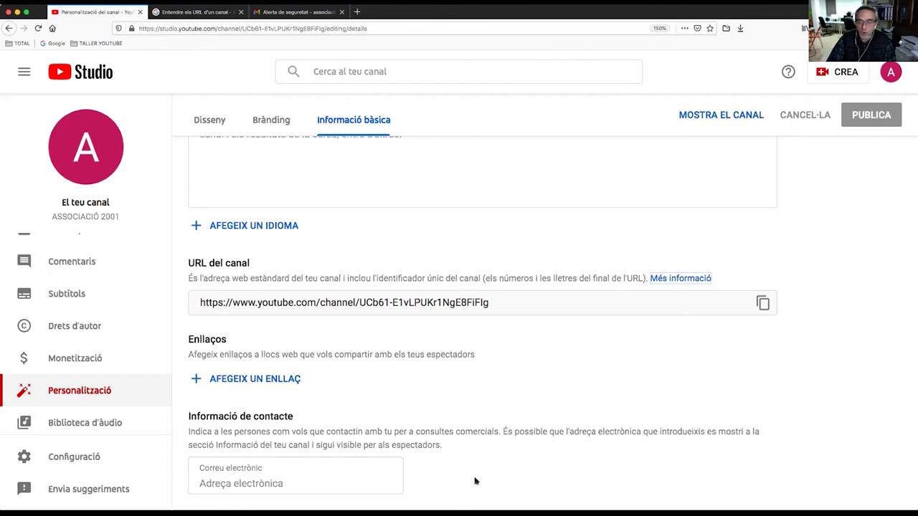
pyautogui.click(76, 424)
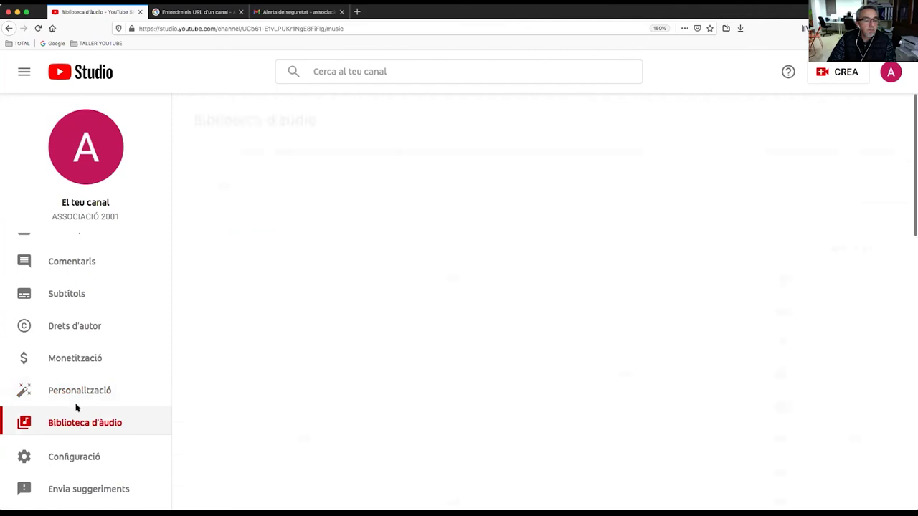
pyautogui.click(77, 392)
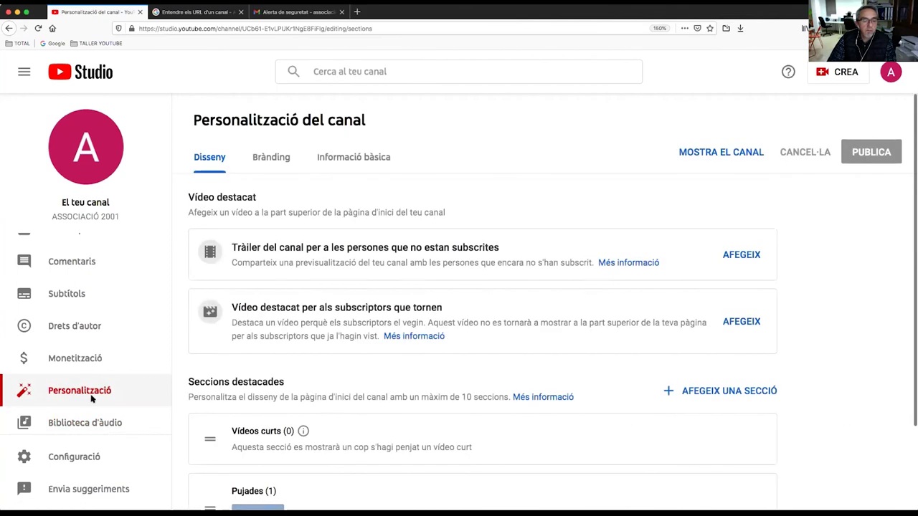
pyautogui.scroll(-2, 346, 463)
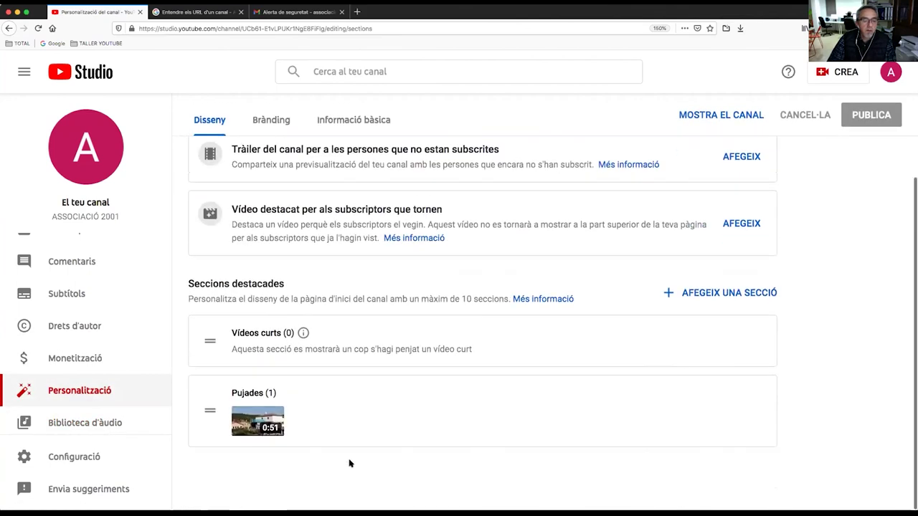
pyautogui.click(93, 421)
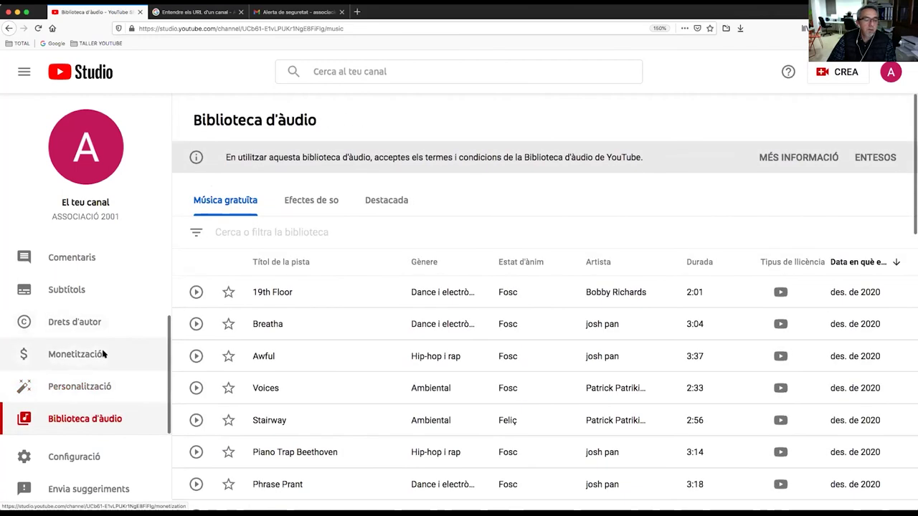
pyautogui.click(74, 356)
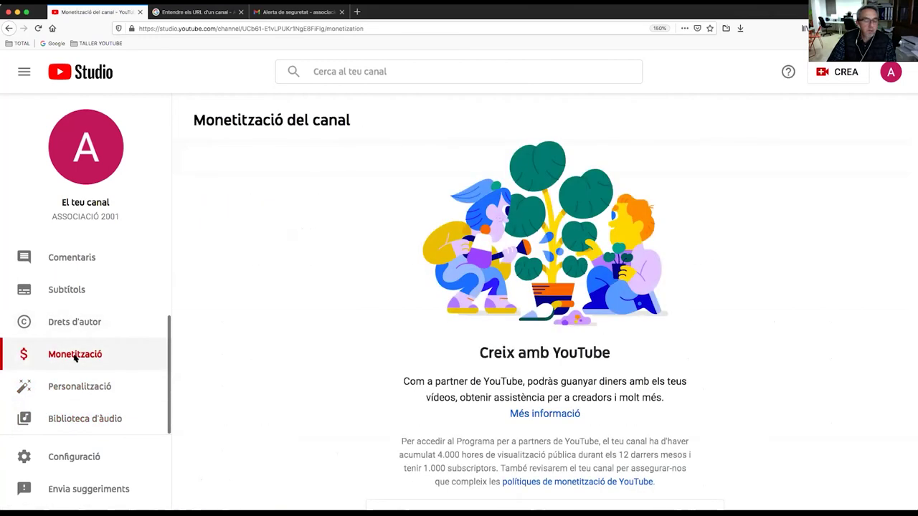
pyautogui.press('super+0')
pyautogui.click(74, 356)
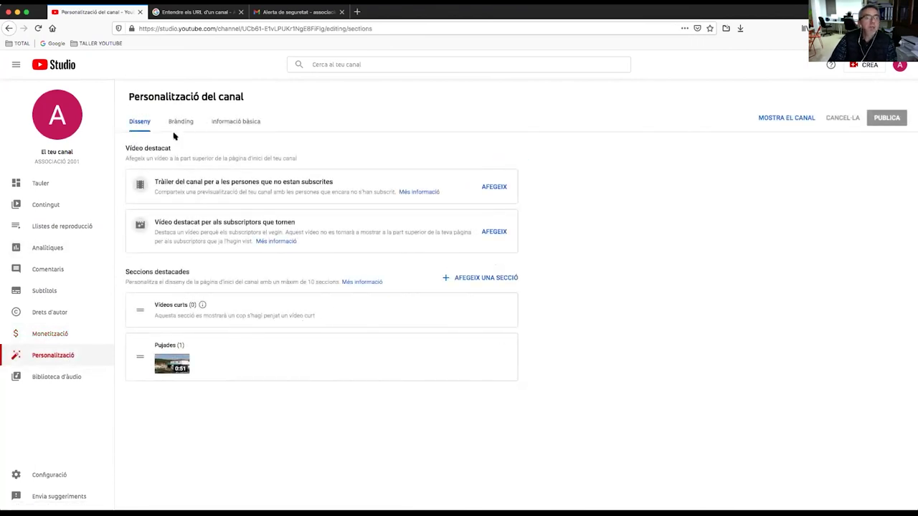
pyautogui.click(234, 121)
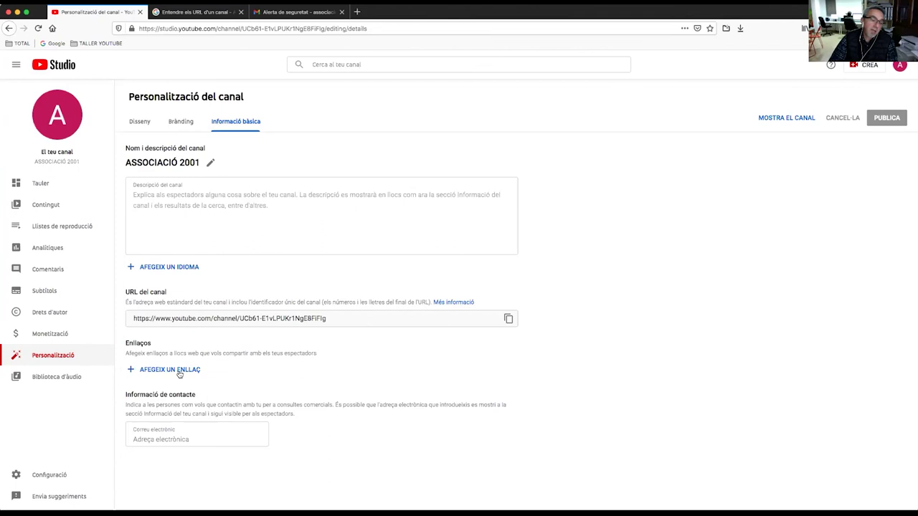
pyautogui.click(179, 370)
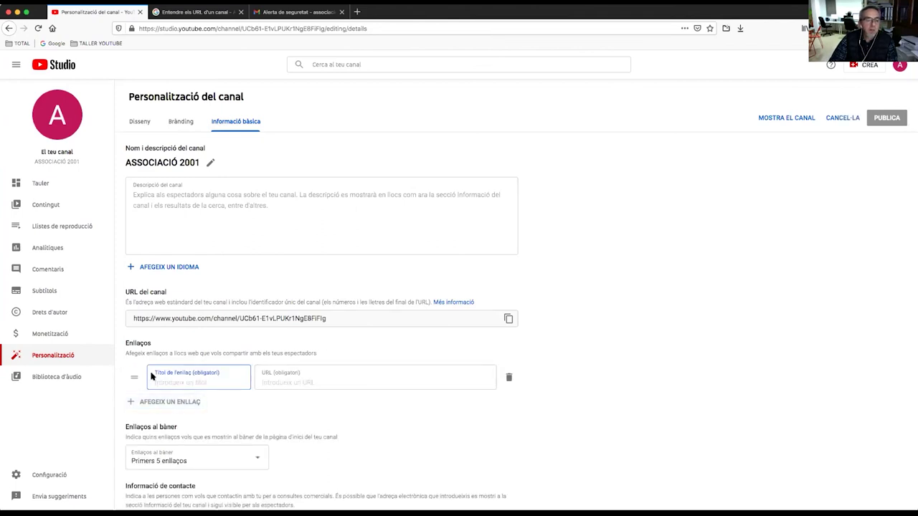
pyautogui.click(516, 418)
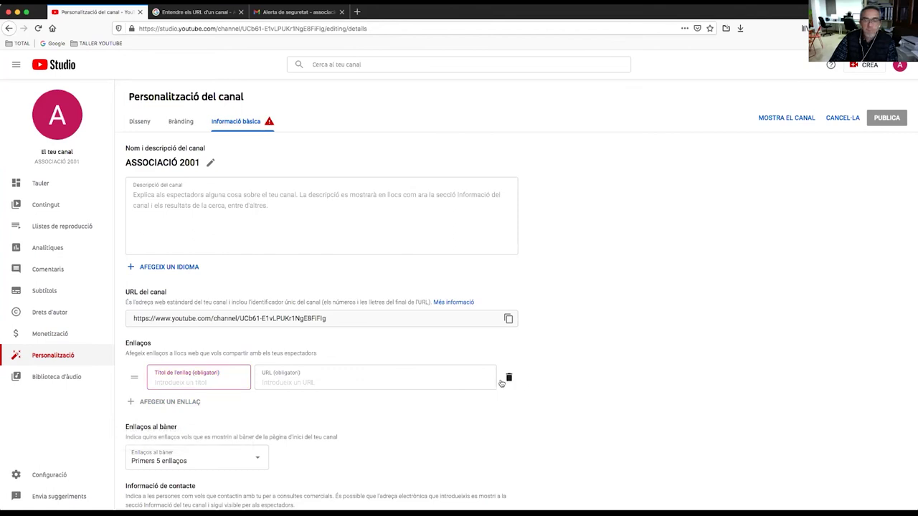
pyautogui.click(201, 380)
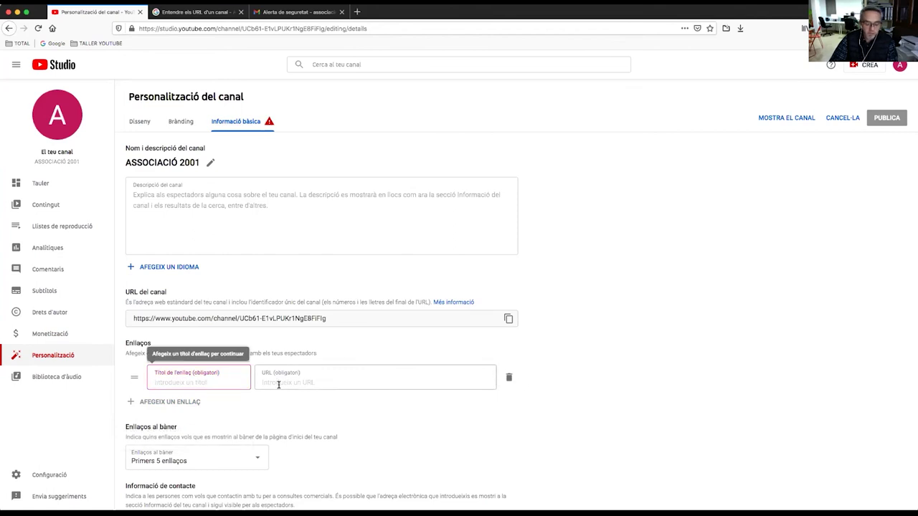
pyautogui.write('UKEMOT')
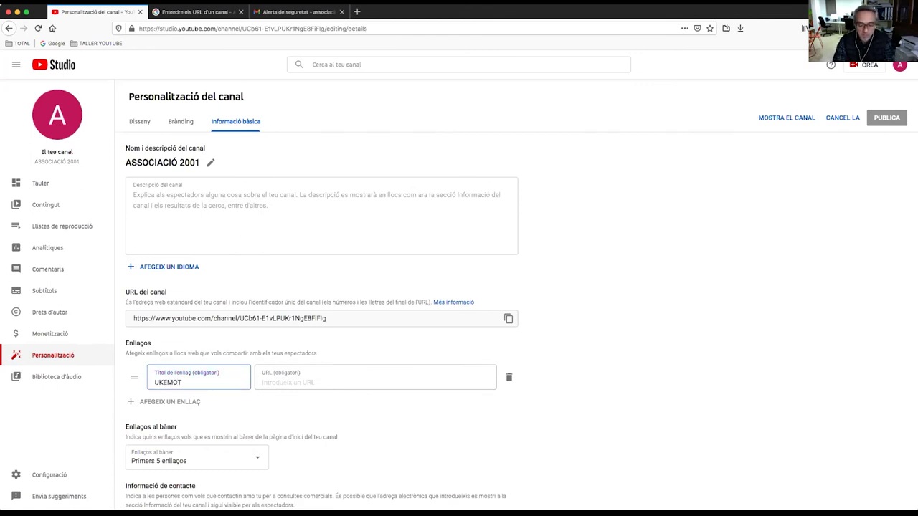
pyautogui.press('BackSpace')
pyautogui.press('BackSpace')
pyautogui.press('BackSpace')
pyautogui.press('BackSpace')
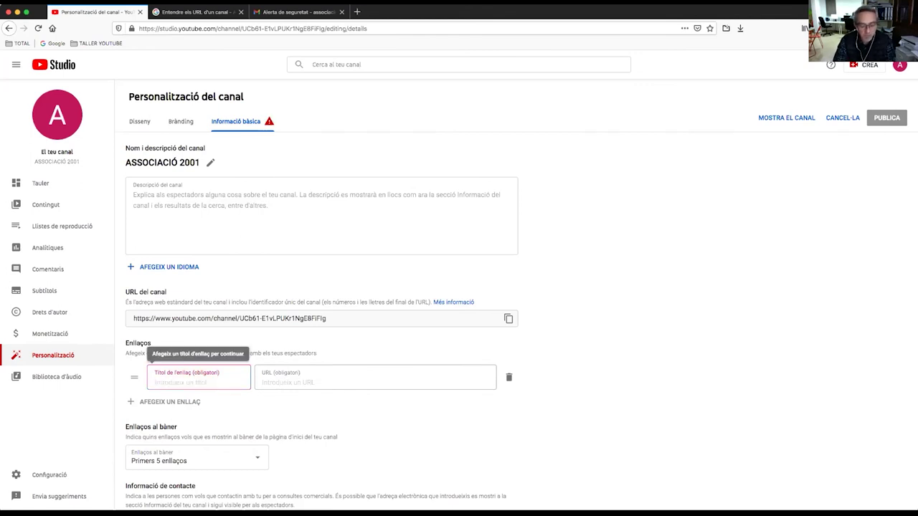
pyautogui.write('SAMARUCDIGITAL')
pyautogui.click(333, 377)
pyautogui.write('www.samaruc')
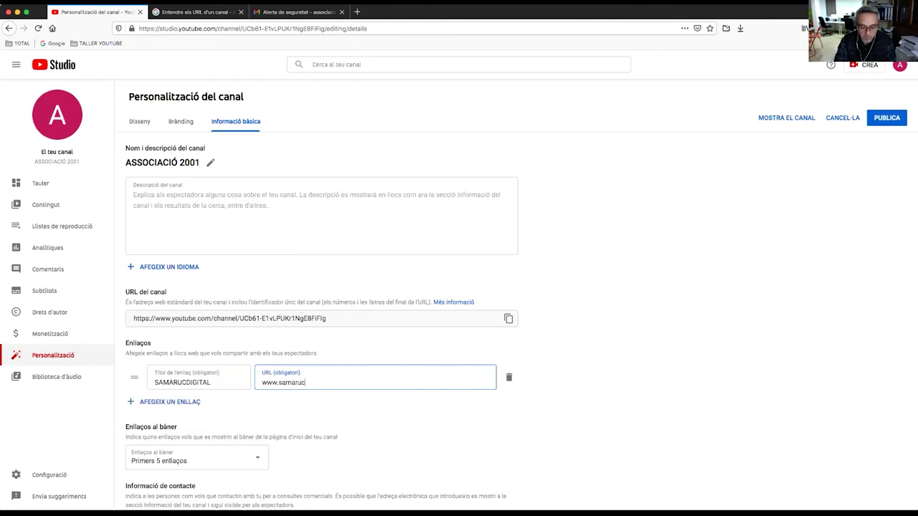
pyautogui.write('digital.com')
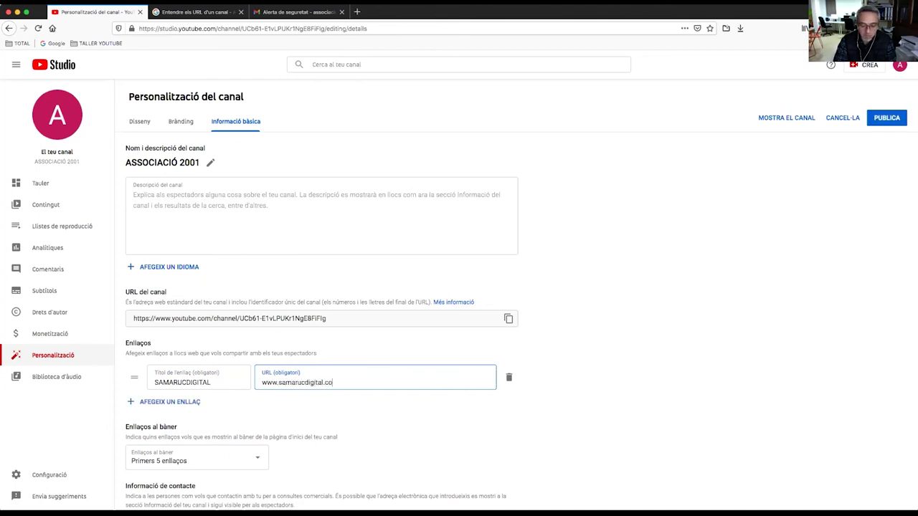
pyautogui.click(190, 401)
pyautogui.scroll(-2, 522, 443)
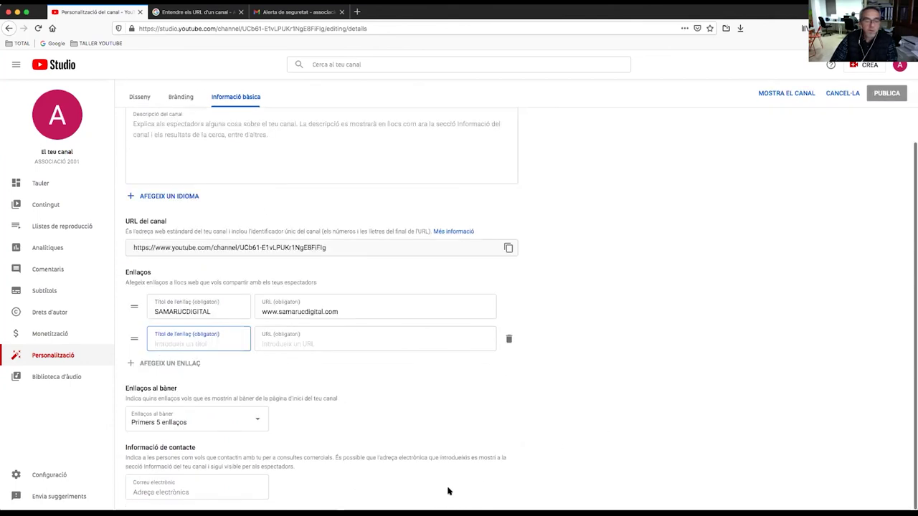
# Leave the empty second link, try opening Biblioteca d'àudio, and cancel discarding the unsaved changes.
pyautogui.click(518, 400)
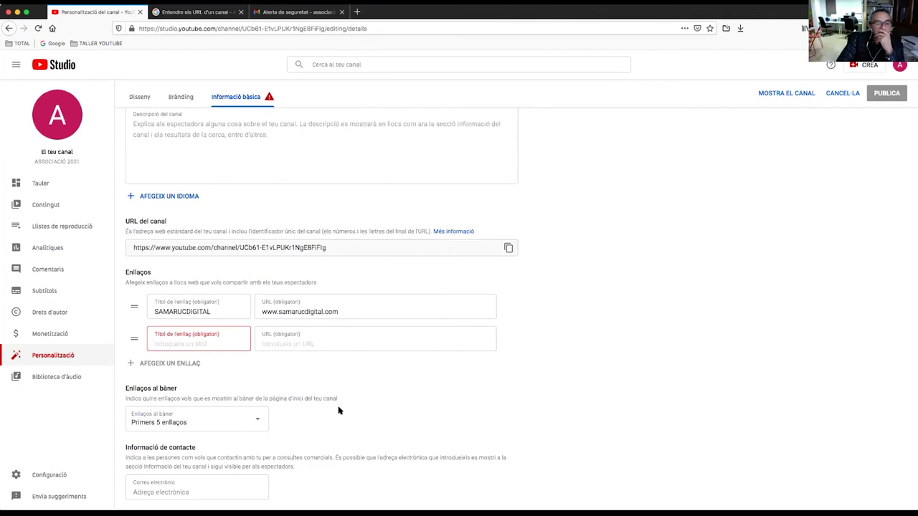
pyautogui.click(71, 379)
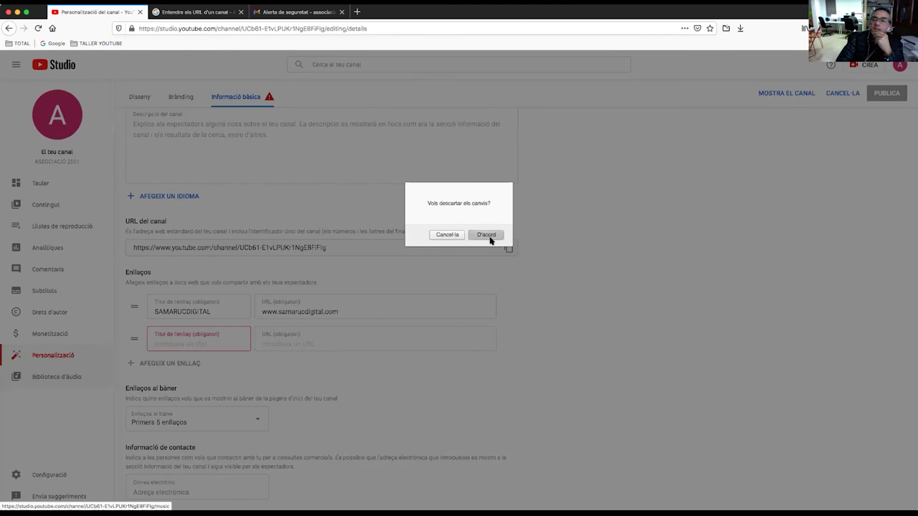
pyautogui.click(441, 236)
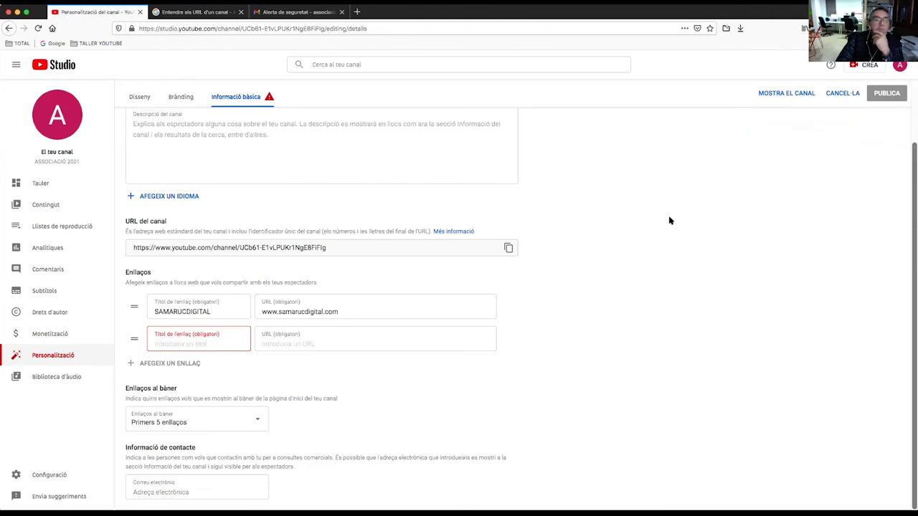
# Zoom the page to 133% and copy the channel URL to the clipboard.
pyautogui.scroll(2, 684, 227)
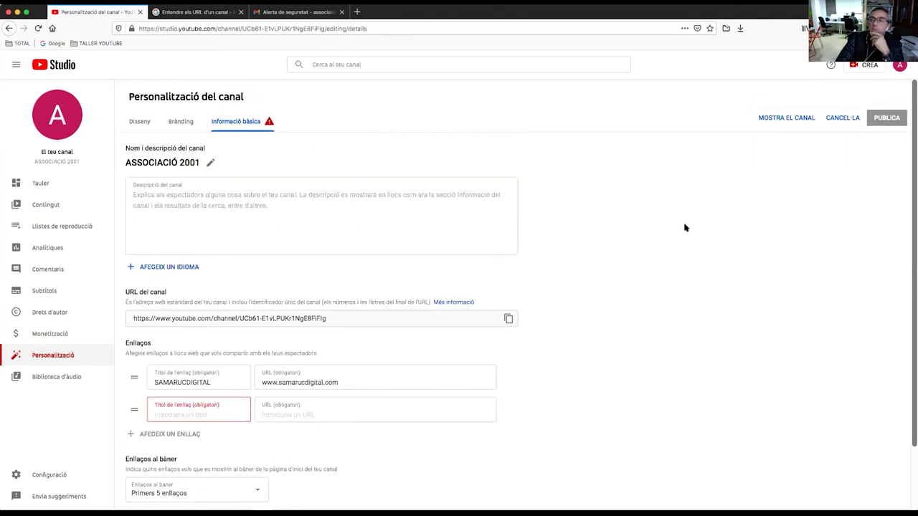
pyautogui.scroll(-2, 684, 228)
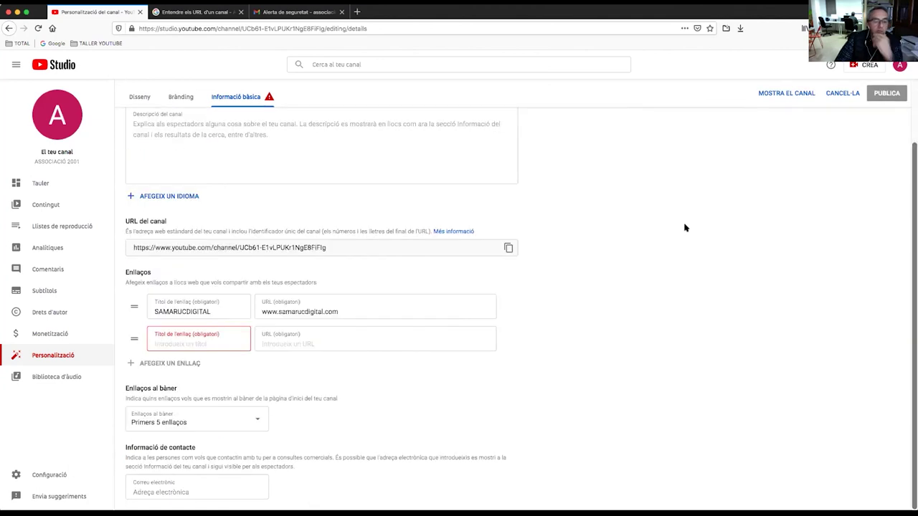
pyautogui.press('super+plus')
pyautogui.press('super+plus')
pyautogui.press('super+plus')
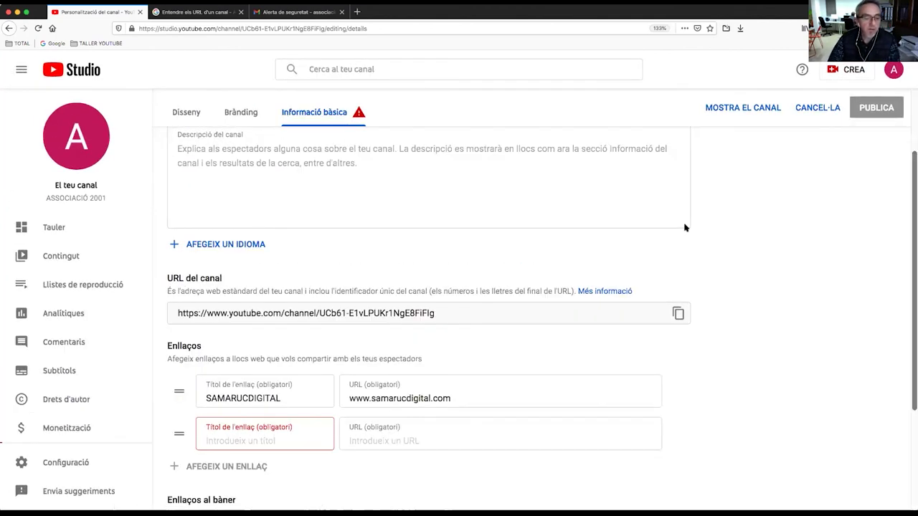
pyautogui.scroll(-3, 785, 374)
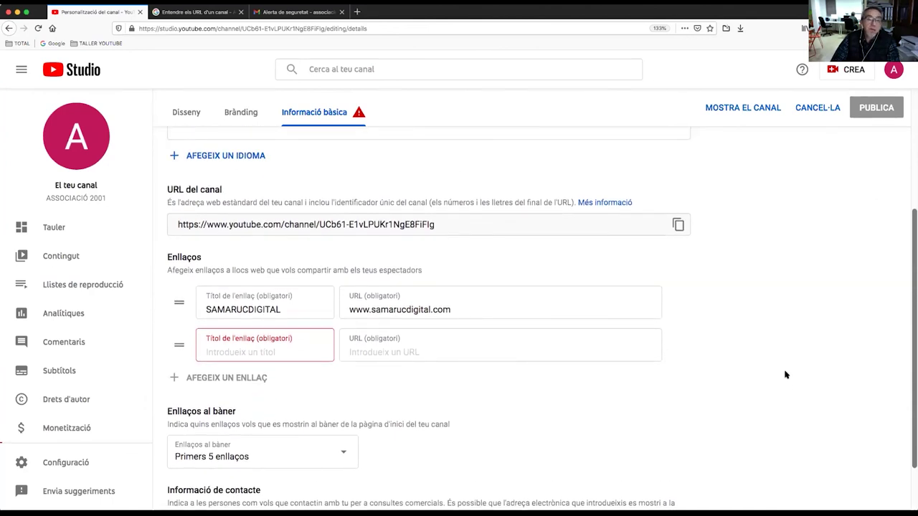
pyautogui.scroll(2, 786, 374)
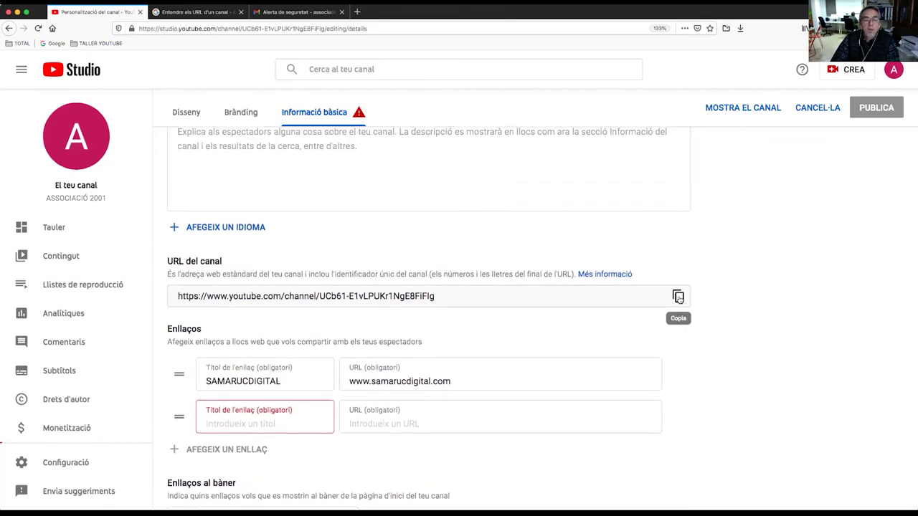
pyautogui.click(679, 297)
pyautogui.scroll(-1, 782, 269)
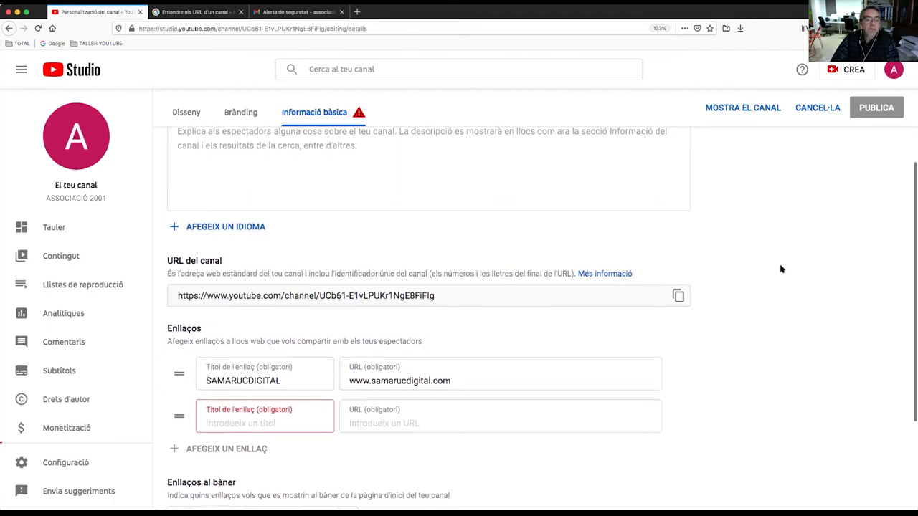
pyautogui.scroll(-2, 752, 247)
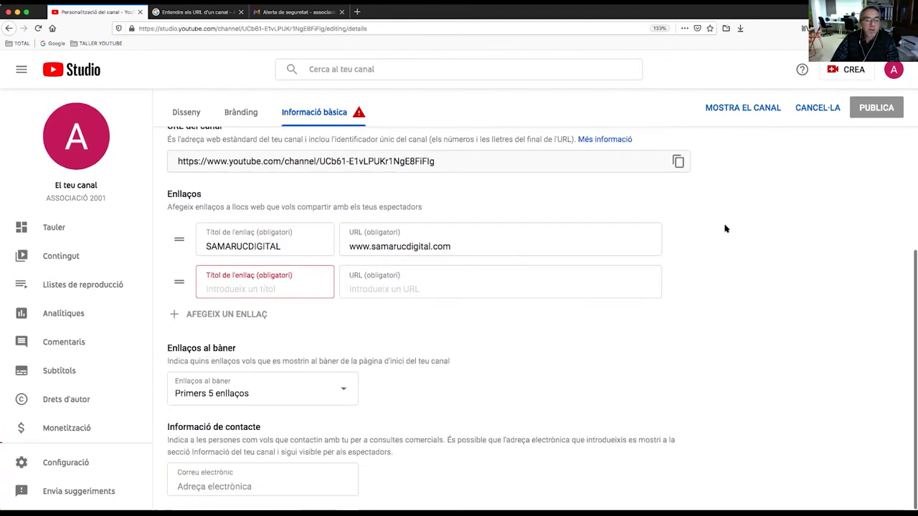
# Delete the SAMARUCDIGITAL link and open the public channel page with MOSTRA EL CANAL.
pyautogui.click(357, 115)
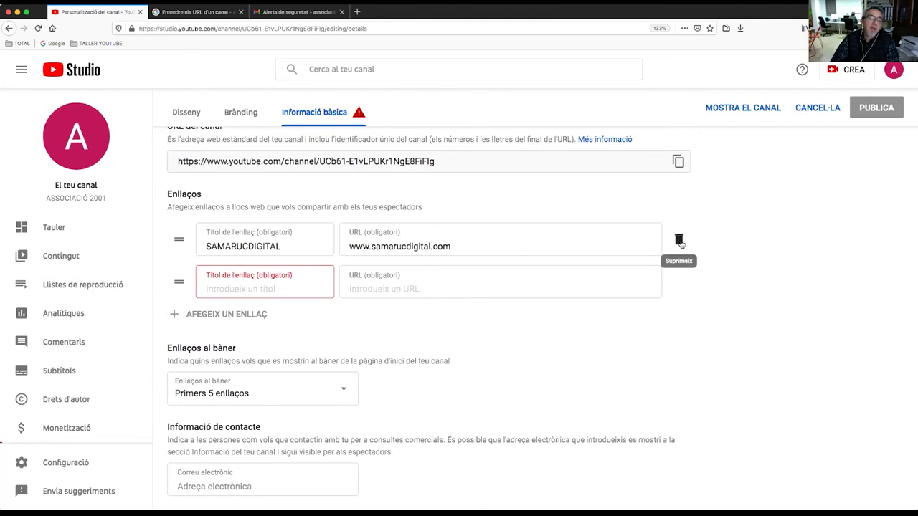
pyautogui.click(679, 240)
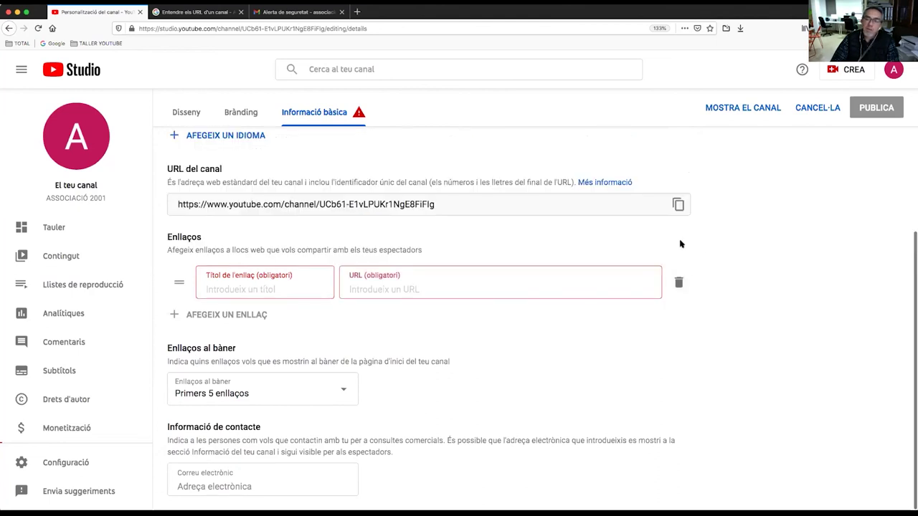
pyautogui.click(359, 114)
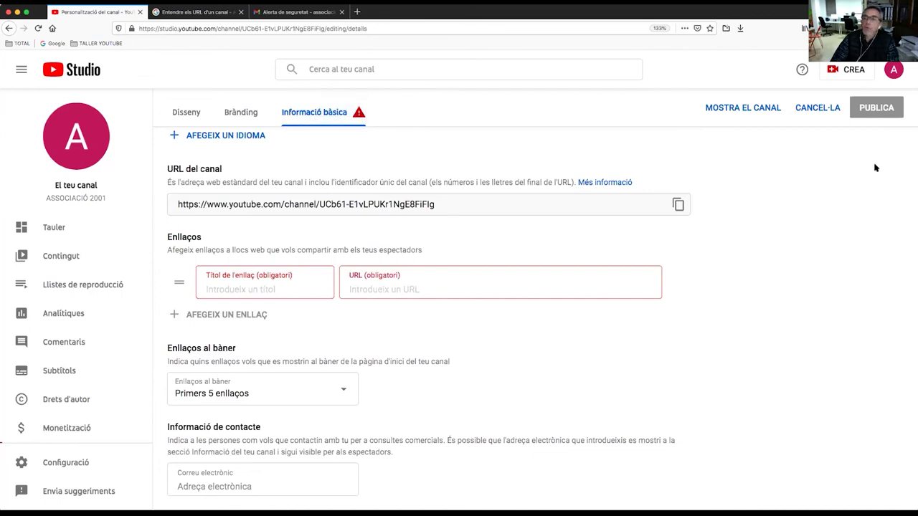
pyautogui.click(750, 110)
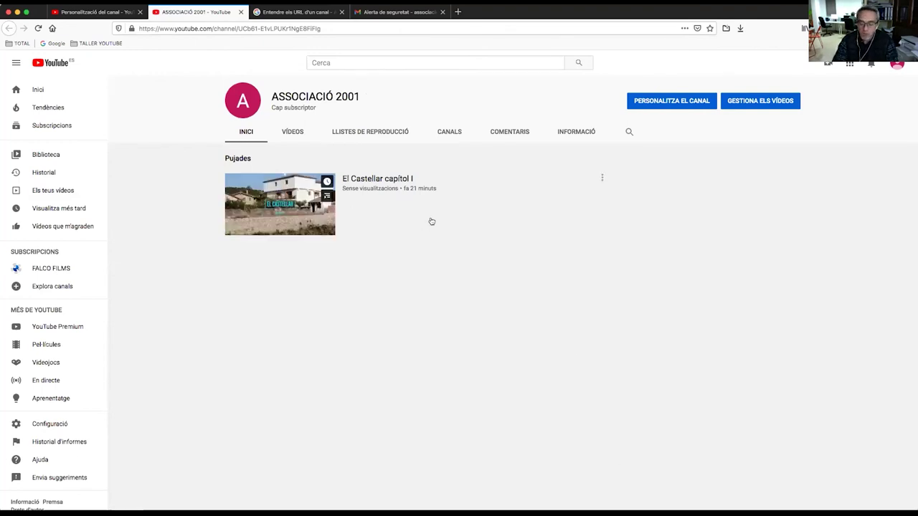
pyautogui.press('super+plus')
pyautogui.press('super+plus')
pyautogui.press('super+plus')
pyautogui.press('super+plus')
pyautogui.press('super+plus')
pyautogui.press('super+plus')
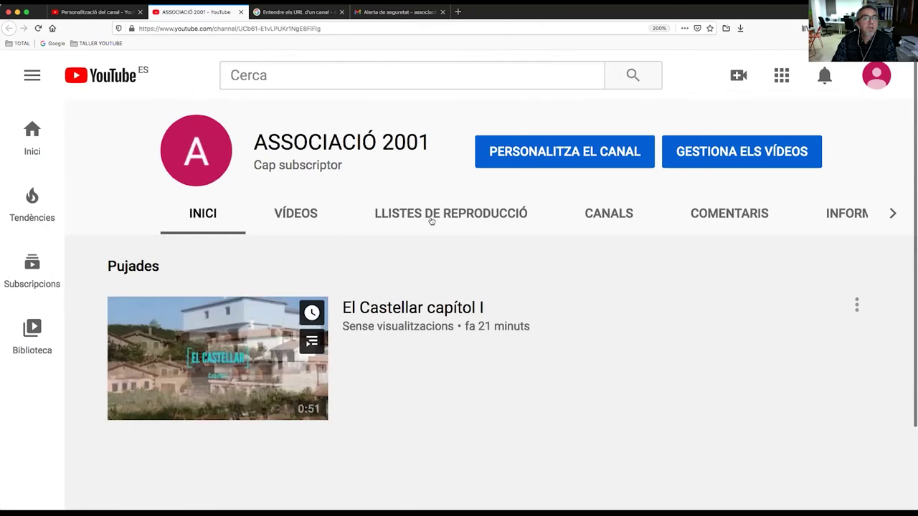
pyautogui.press('super+plus')
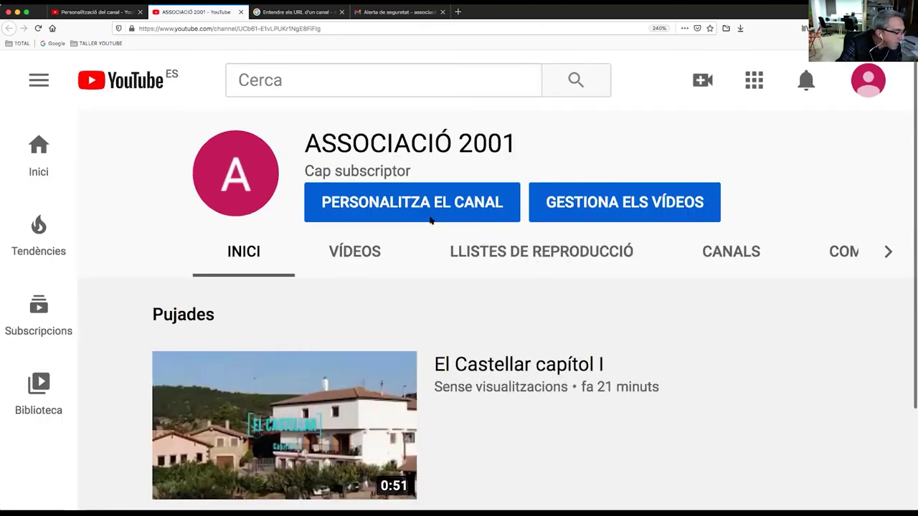
pyautogui.press('super+minus')
pyautogui.press('super+minus')
pyautogui.press('super+minus')
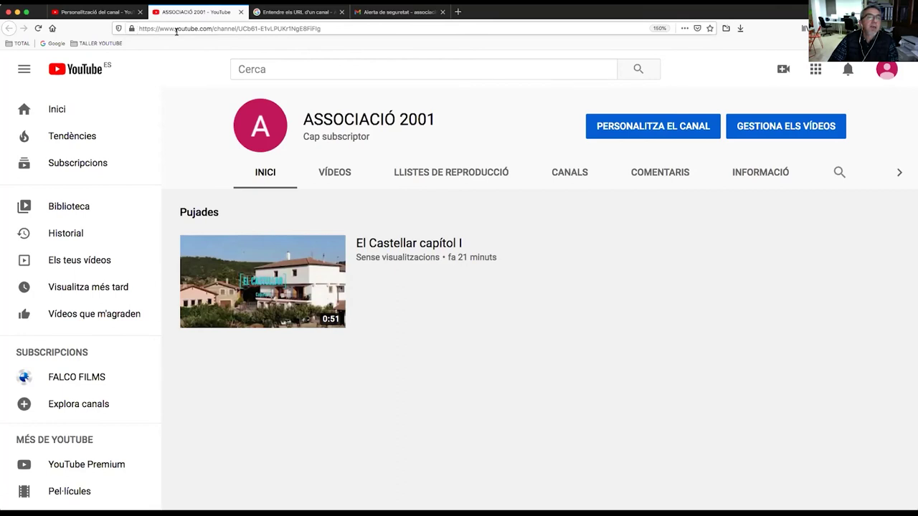
pyautogui.click(329, 30)
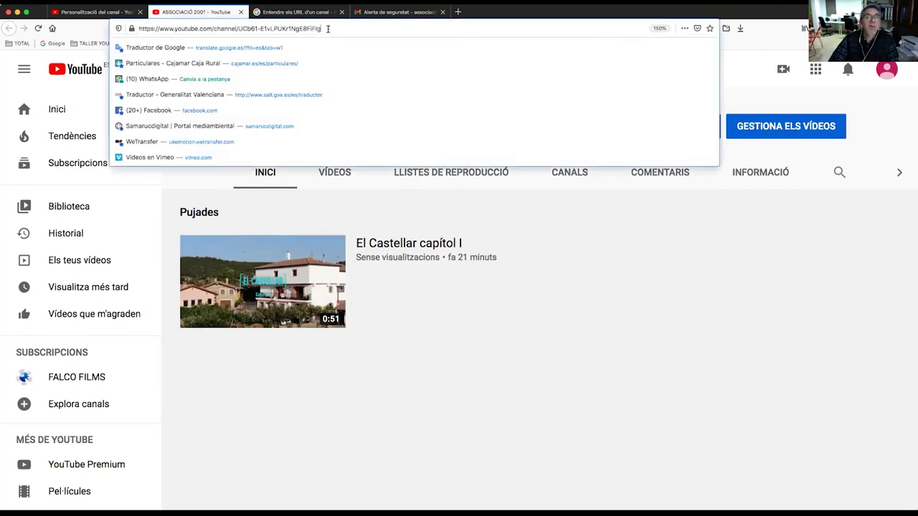
pyautogui.press('super+a')
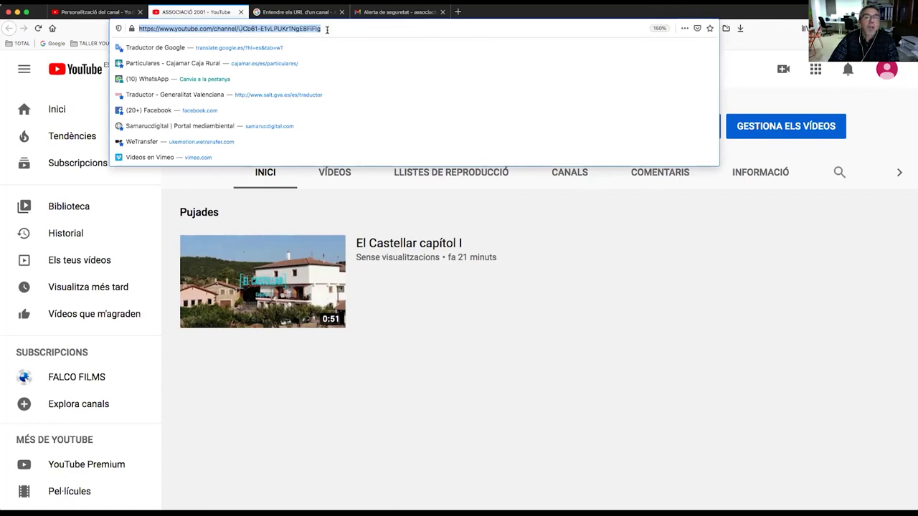
pyautogui.click(434, 331)
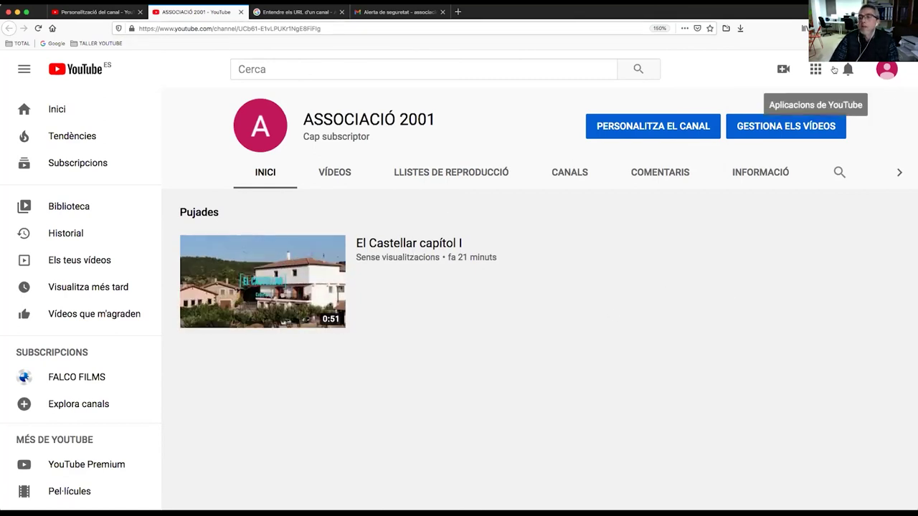
# Open and pause El Castellar capítol I, then return to the ASSOCIACIÓ 2001 channel page.
pyautogui.click(885, 73)
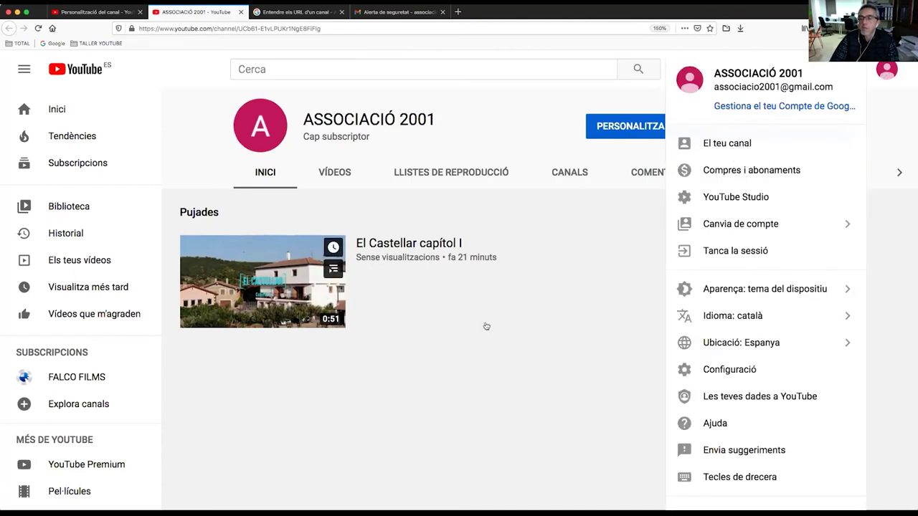
pyautogui.click(287, 279)
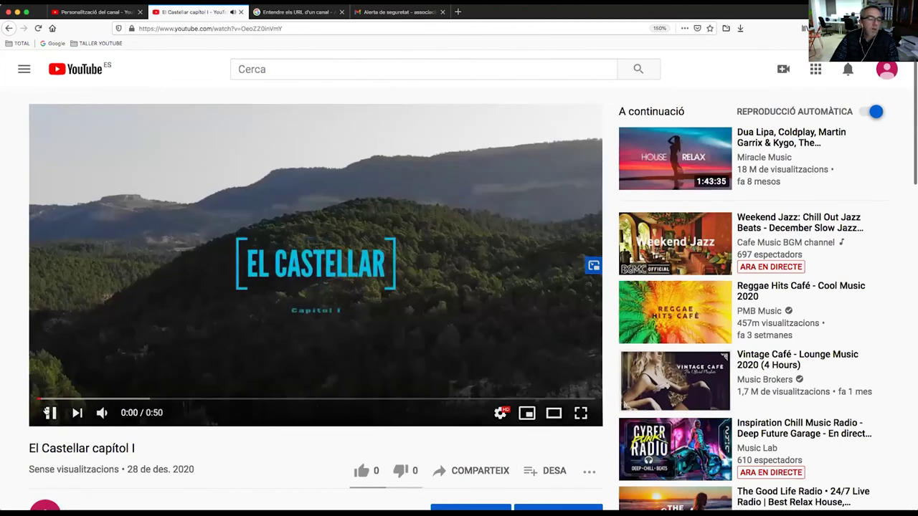
pyautogui.click(50, 412)
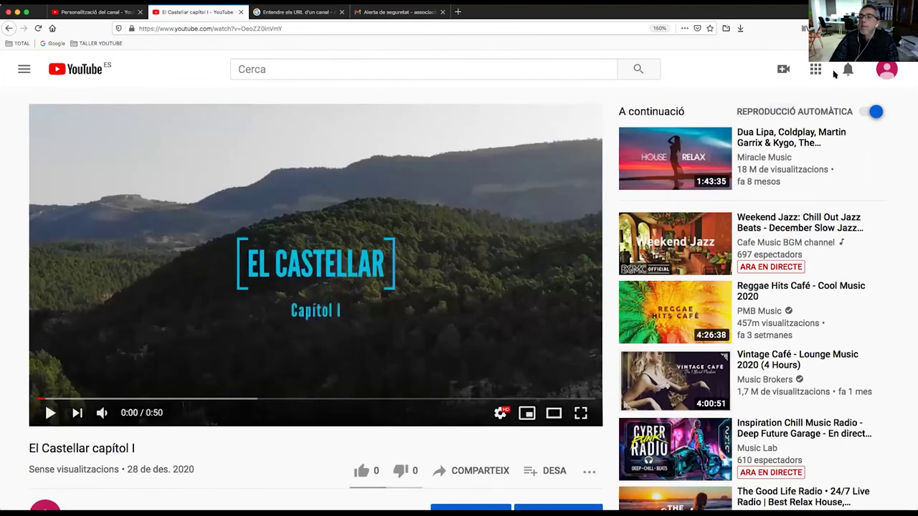
pyautogui.click(887, 70)
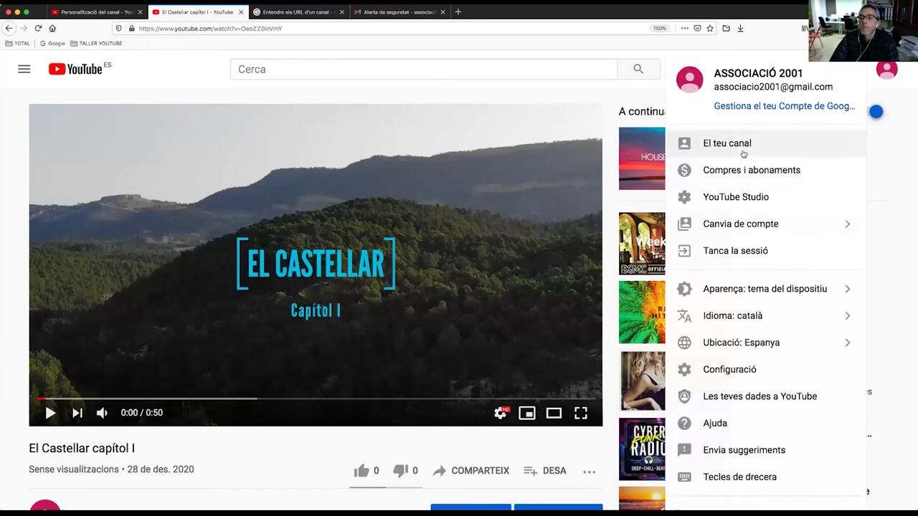
pyautogui.click(741, 145)
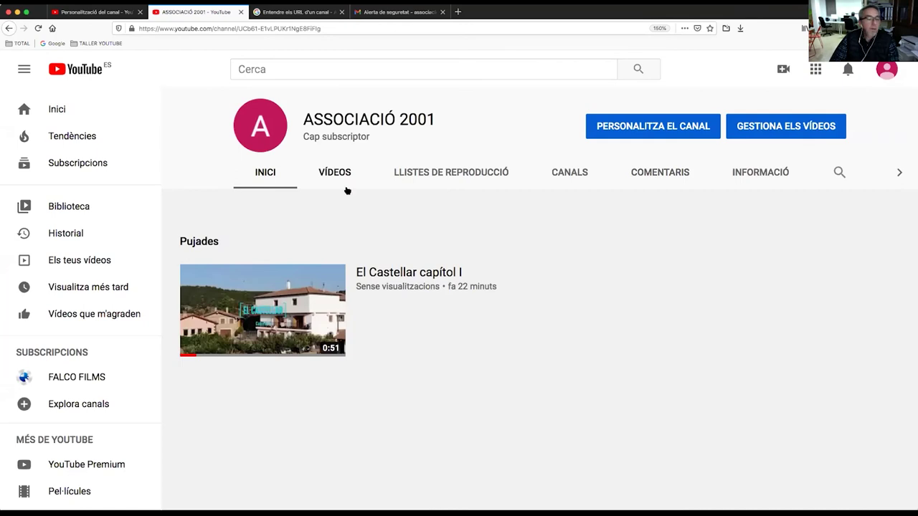
# Zoom the channel page in and go back to the playing El Castellar capítol I video.
pyautogui.click(889, 72)
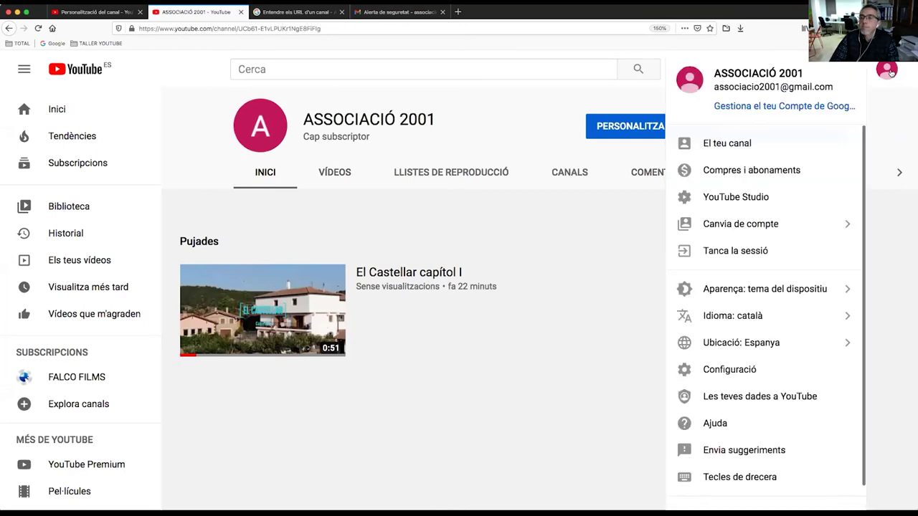
pyautogui.click(762, 197)
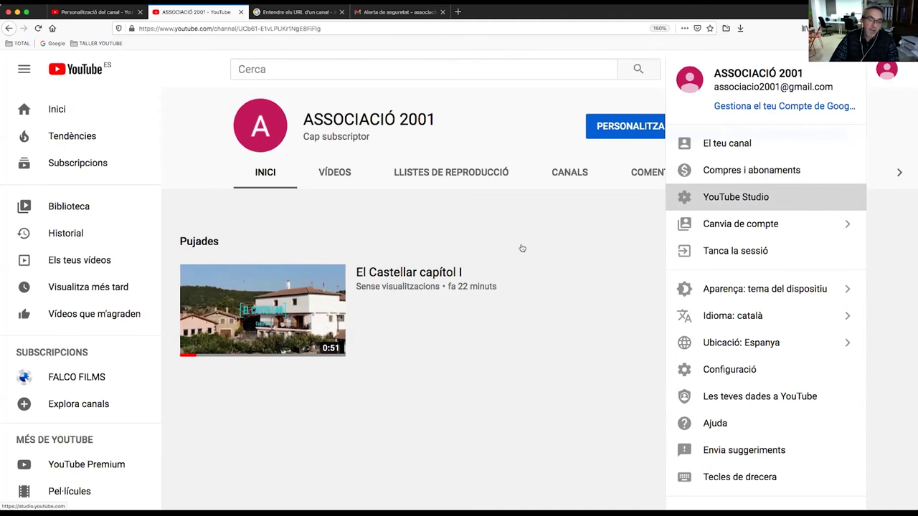
pyautogui.click(594, 260)
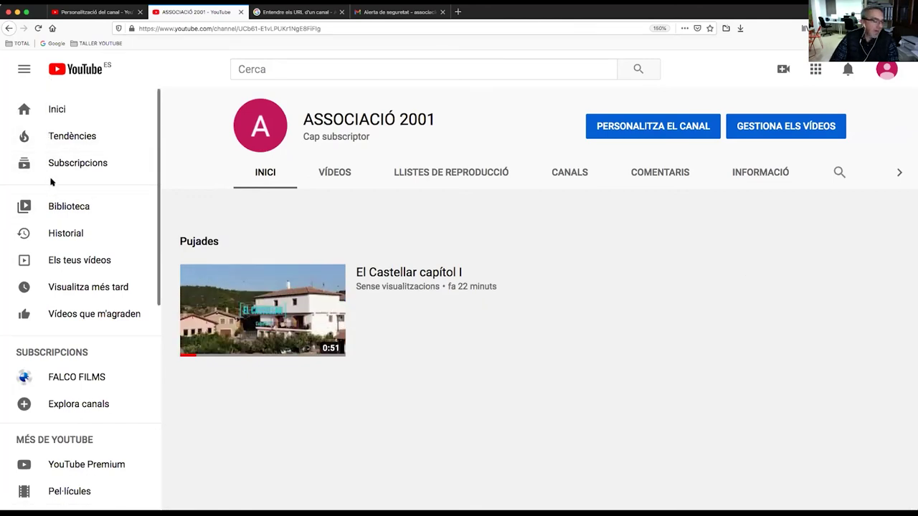
pyautogui.press('super+plus')
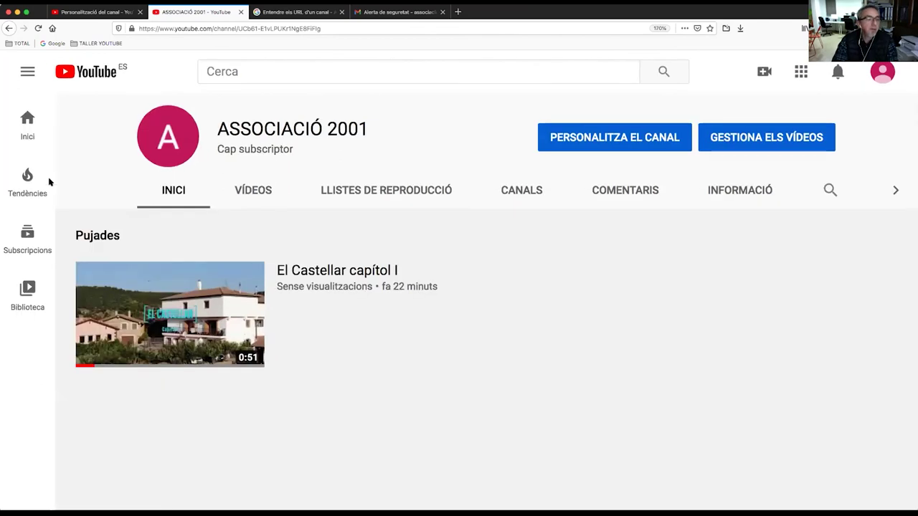
pyautogui.click(9, 29)
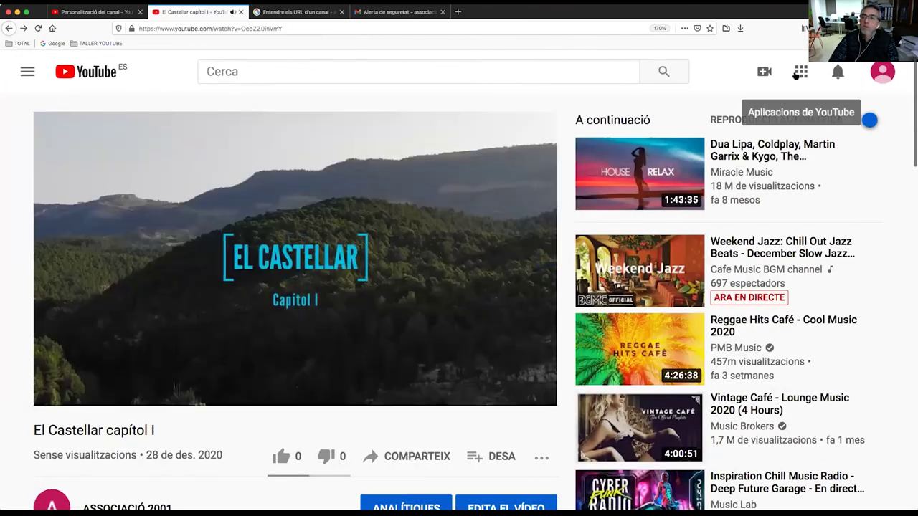
pyautogui.click(883, 74)
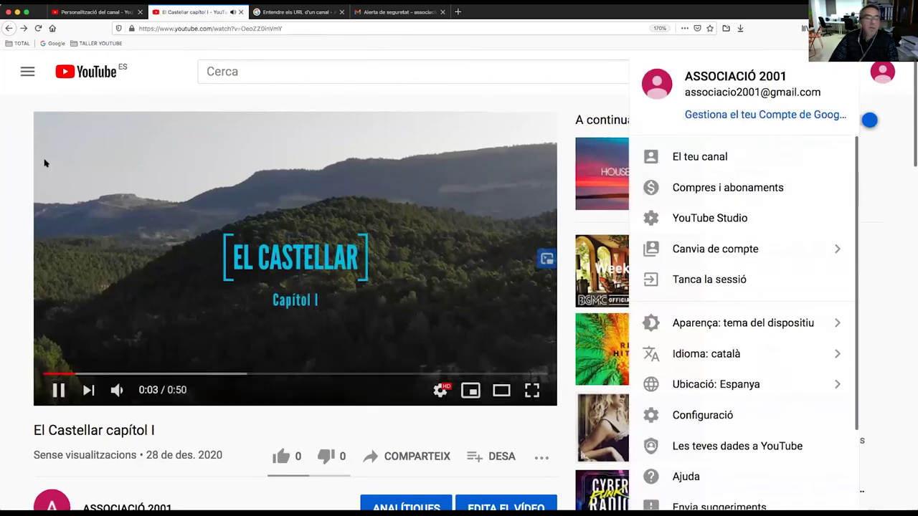
pyautogui.click(4, 156)
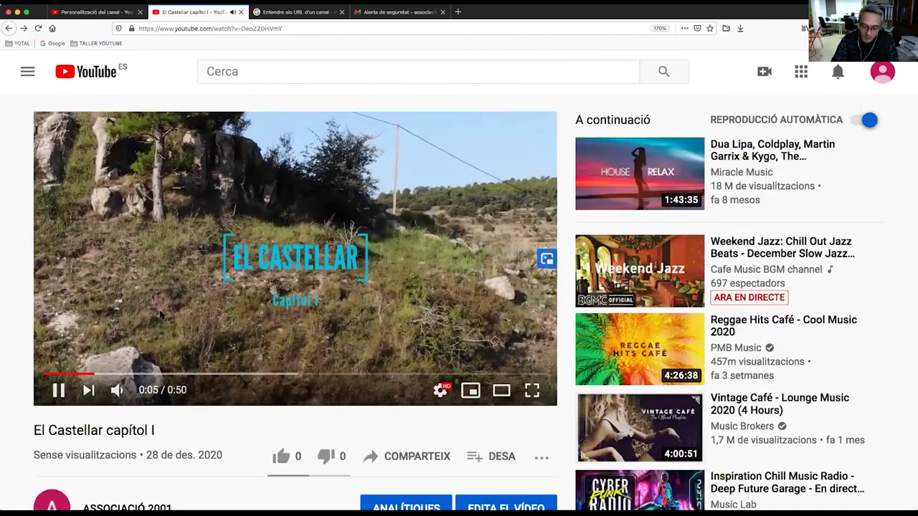